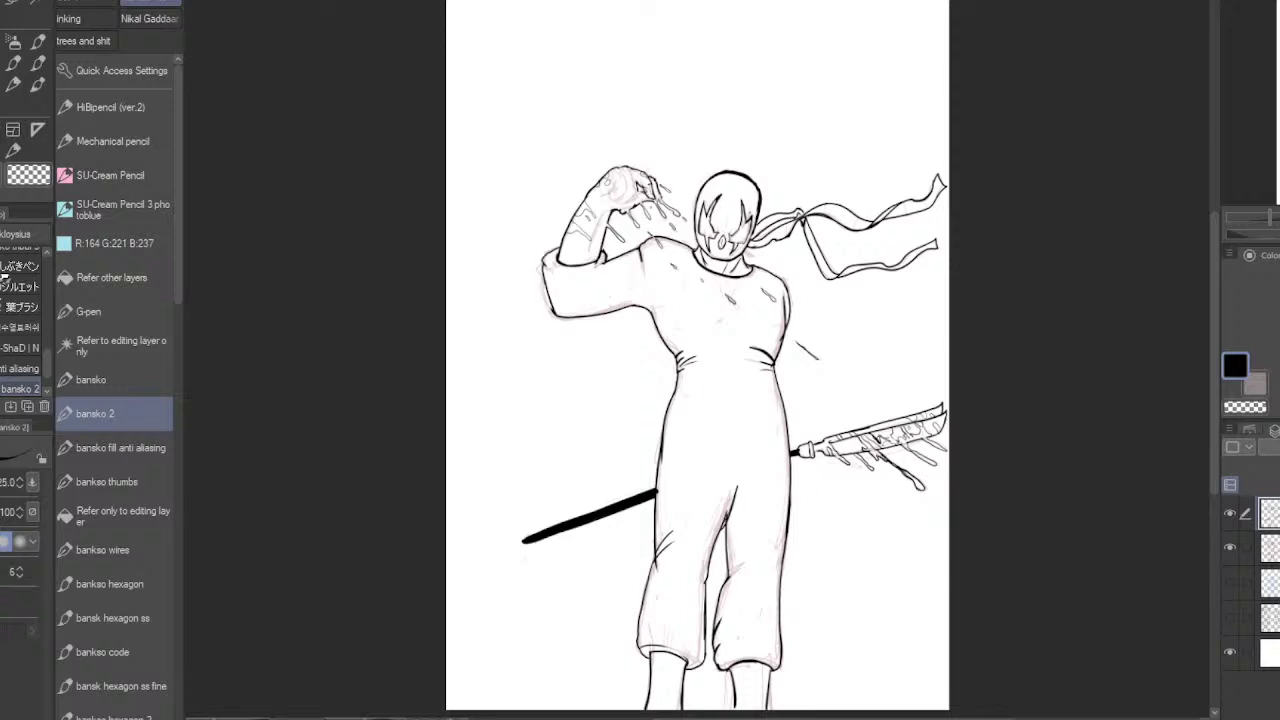
- Ink elongated drips between the raised hand and shoulder, on the chest and raised sleeve, and one large curved drip beneath the sleeve
key(ctrl+plus)
key(ctrl+plus)
key(ctrl+plus)
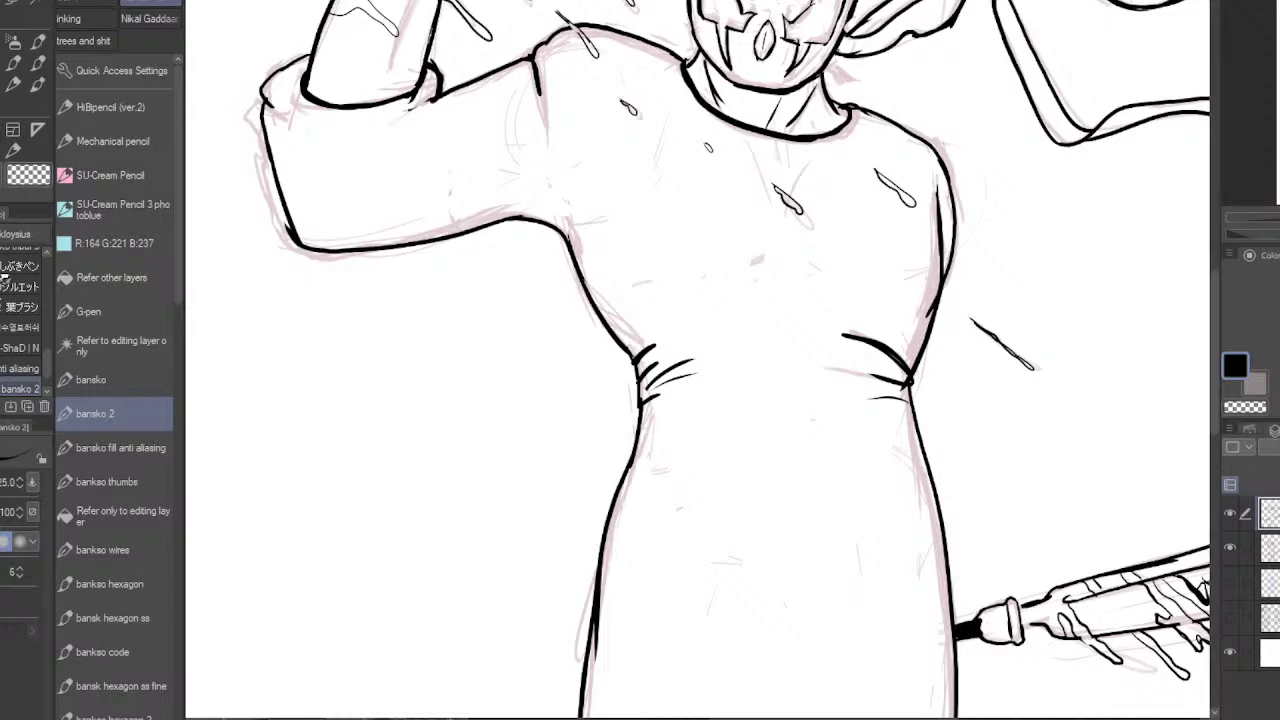
drag(824, 2, 902, 234)
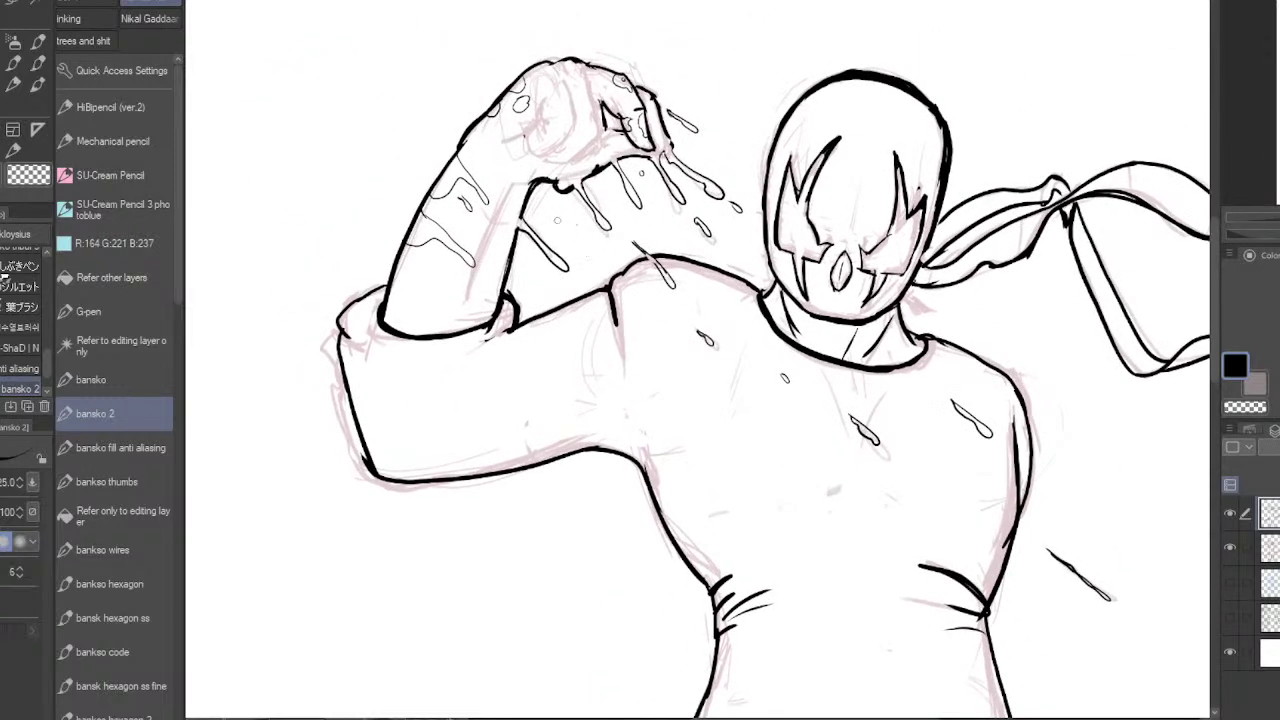
drag(560, 220, 562, 222)
mouse_move(655, 328)
mouse_down()
mouse_move(694, 376)
mouse_move(655, 326)
mouse_up()
mouse_move(581, 362)
mouse_down()
mouse_move(594, 397)
mouse_move(628, 418)
mouse_move(589, 372)
mouse_up()
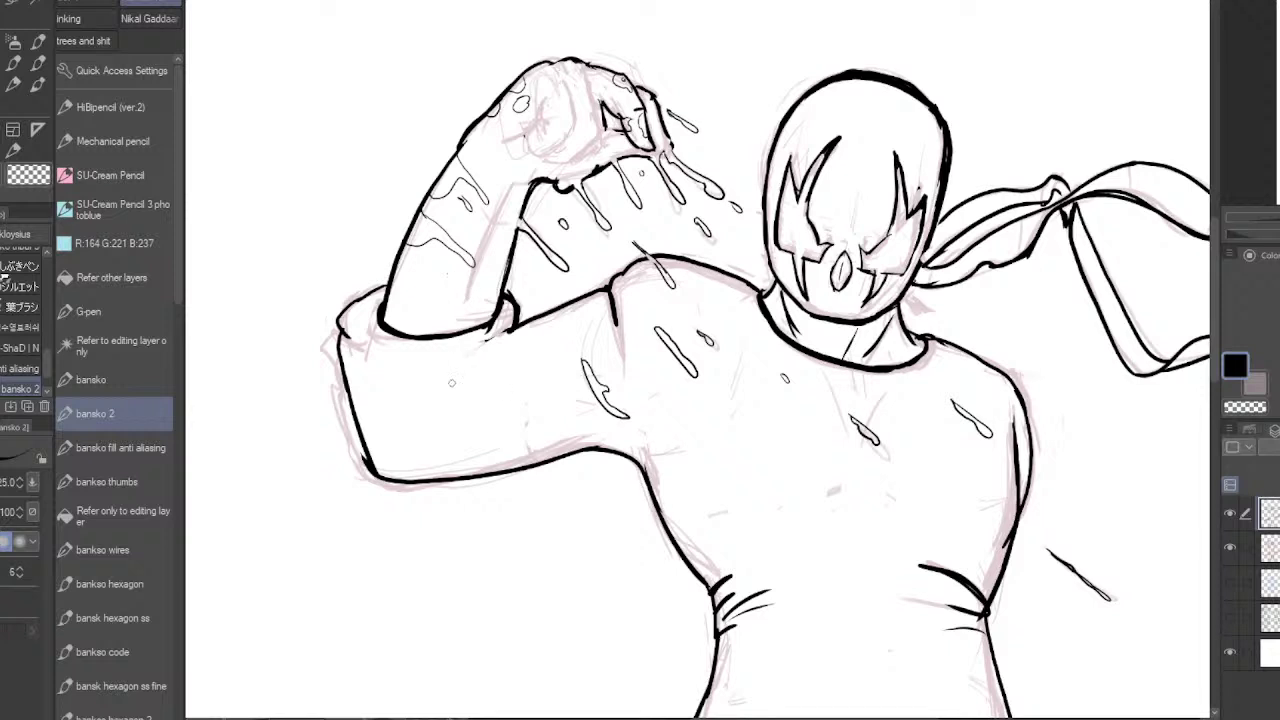
mouse_move(451, 383)
mouse_down()
mouse_move(480, 434)
mouse_move(505, 447)
mouse_move(452, 378)
mouse_move(462, 400)
mouse_up()
mouse_move(480, 505)
mouse_down()
mouse_move(512, 583)
mouse_move(581, 608)
mouse_move(519, 567)
mouse_move(525, 550)
mouse_move(480, 504)
mouse_up()
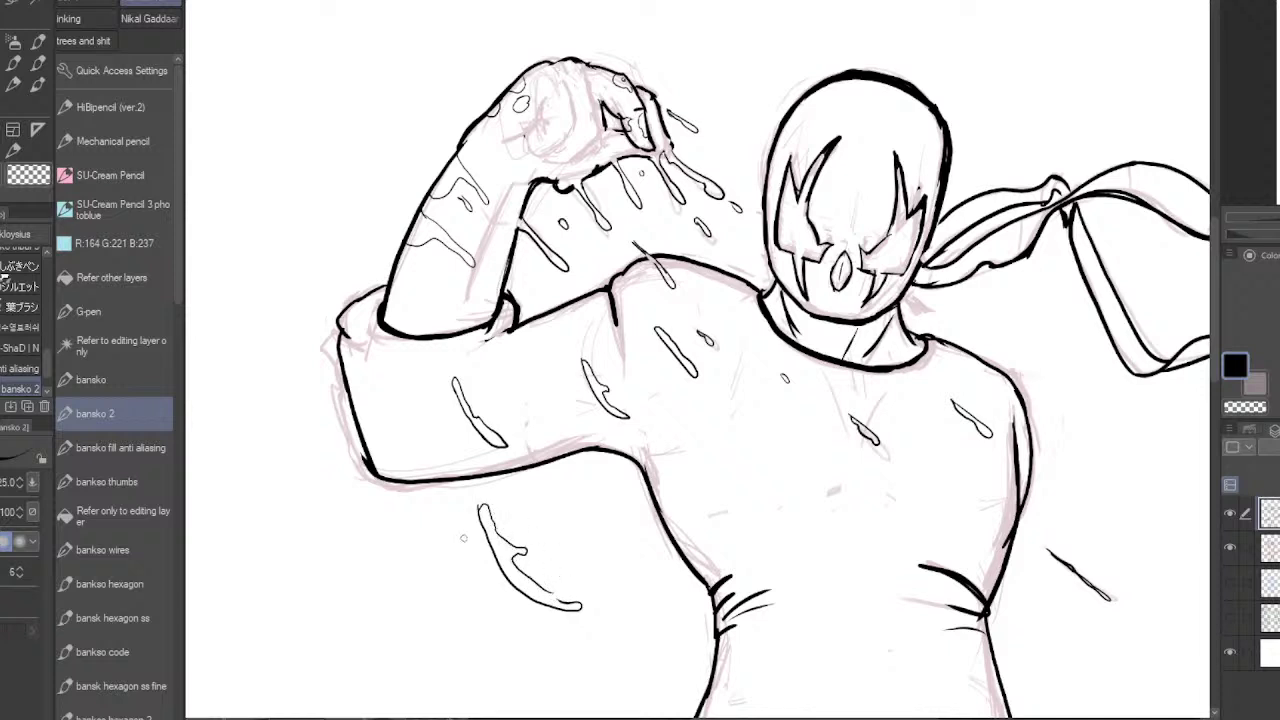
- Ink a small detail inside the large drip and add droplets beside the waist, on the torso and beside the masked head
drag(550, 590, 559, 596)
mouse_move(634, 546)
mouse_down()
mouse_move(656, 572)
mouse_move(638, 548)
mouse_up()
mouse_move(782, 504)
mouse_down()
mouse_move(832, 543)
mouse_move(757, 347)
mouse_move(783, 499)
mouse_up()
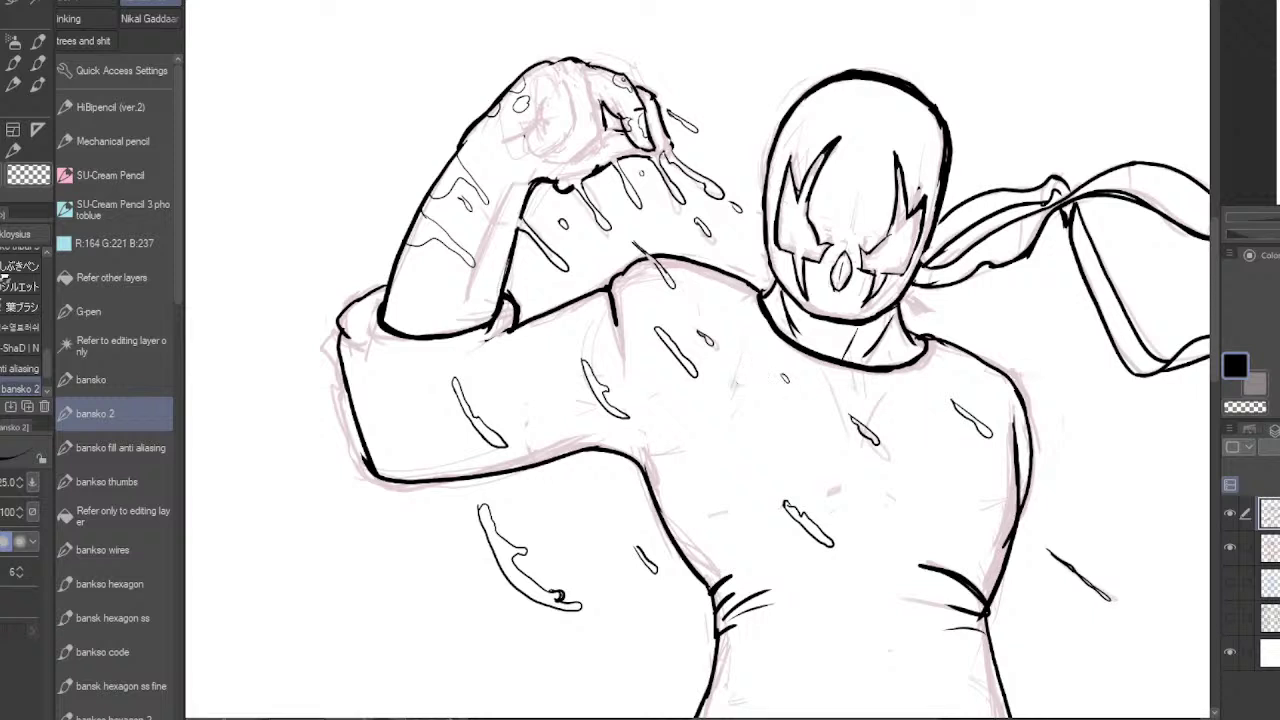
mouse_move(738, 382)
mouse_down()
mouse_move(748, 398)
mouse_move(744, 386)
mouse_up()
mouse_move(716, 142)
mouse_down()
mouse_move(730, 160)
mouse_move(716, 142)
mouse_up()
- Rotate the canvas to strengthen the chin outline and the mask's eye marking, then restore the upright view
key(minus)
key(minus)
key(minus)
key(minus)
key(minus)
key(asciicircum)
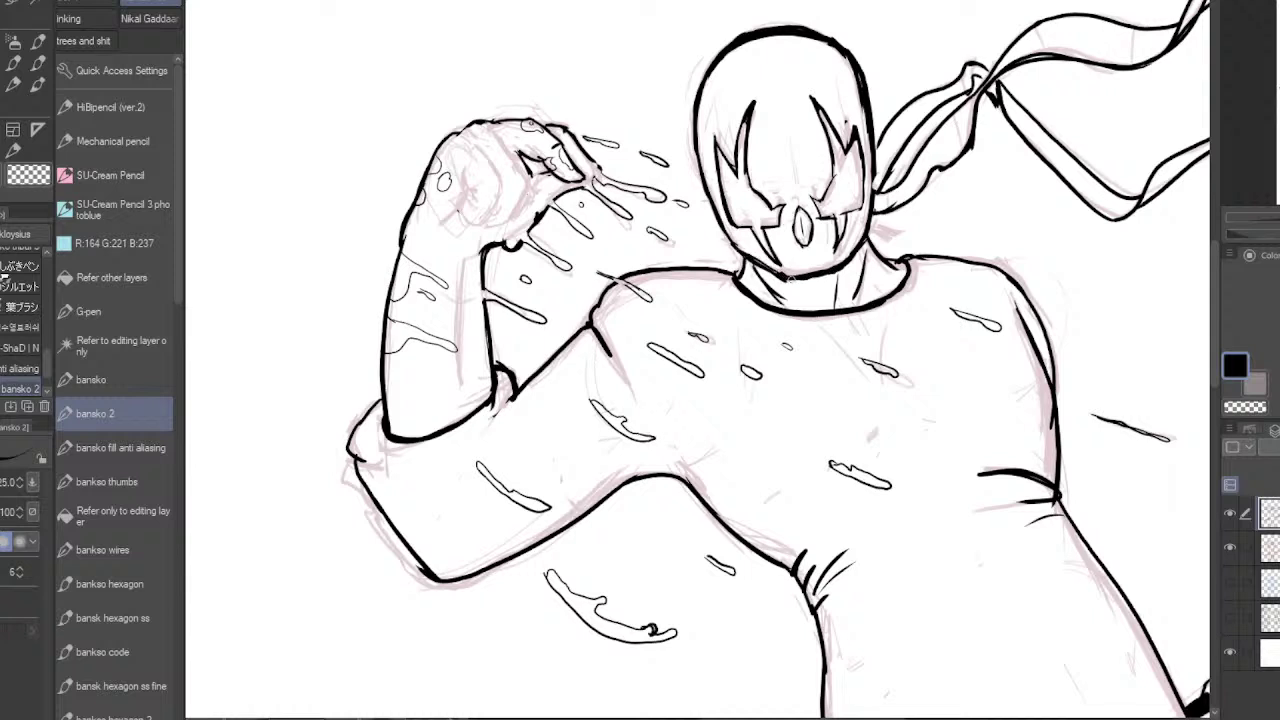
drag(790, 278, 852, 268)
drag(818, 204, 836, 174)
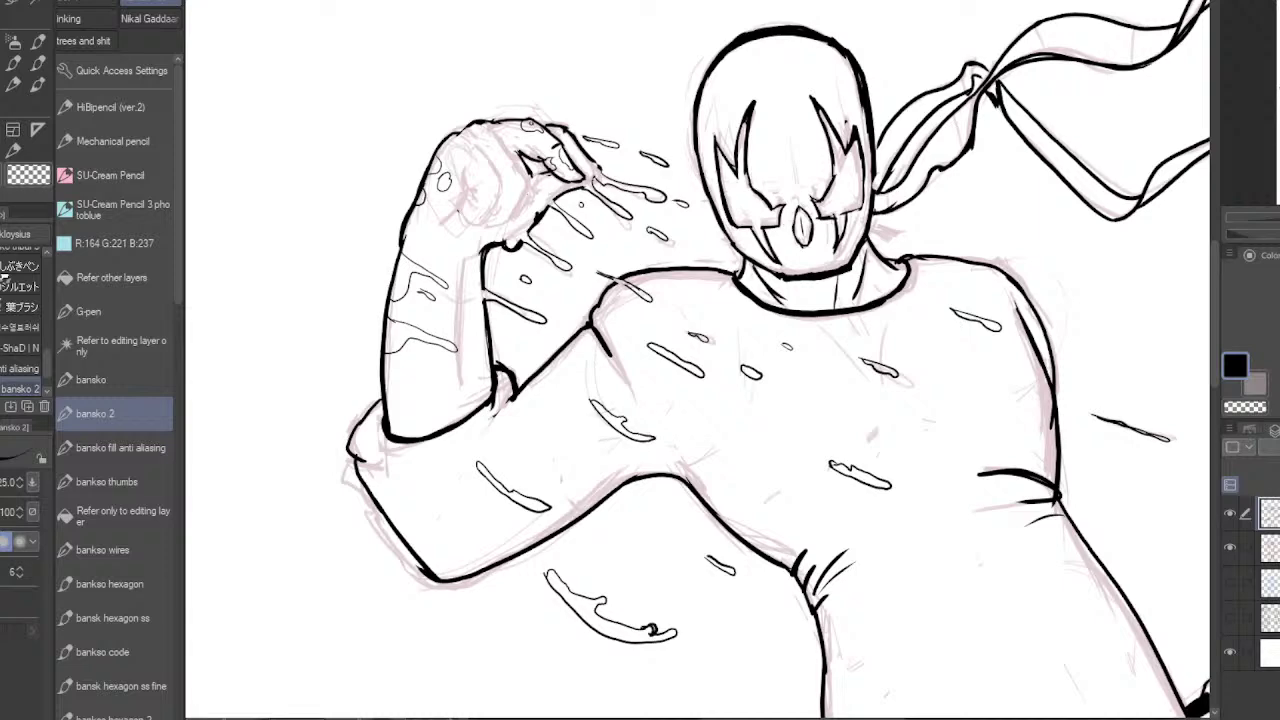
scroll(676, 353, down, 6)
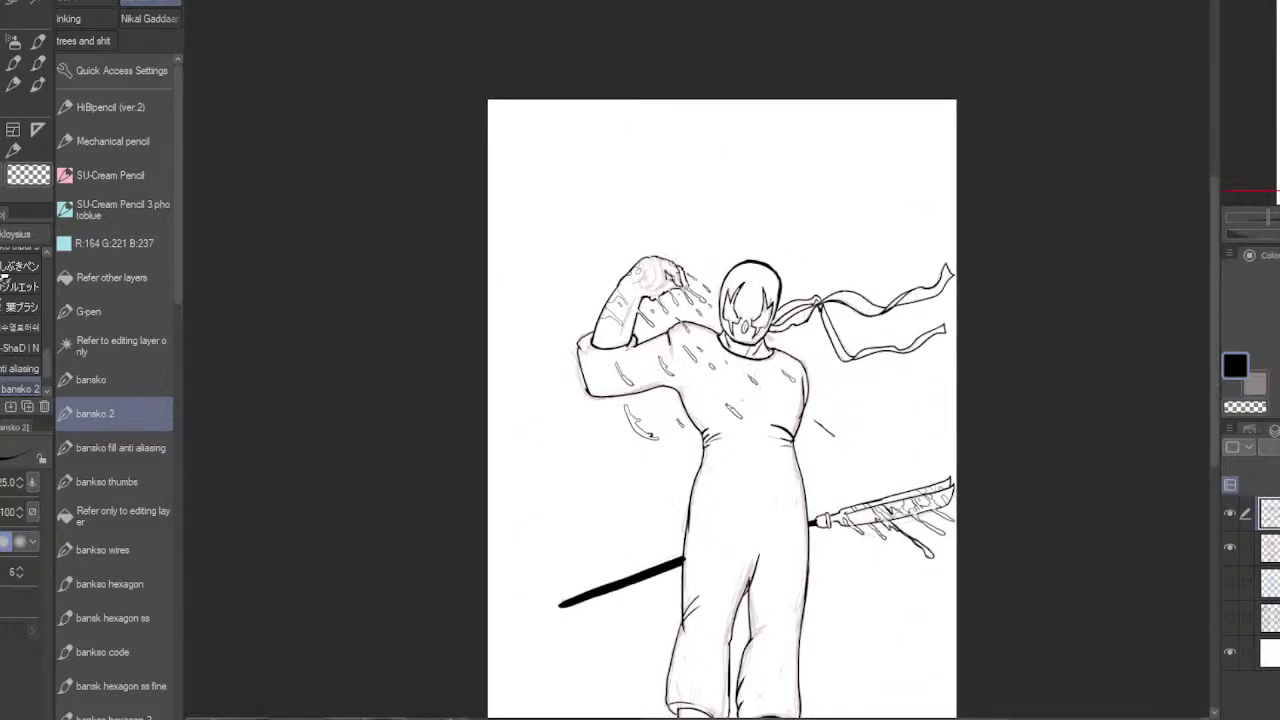
scroll(703, 350, up, 5)
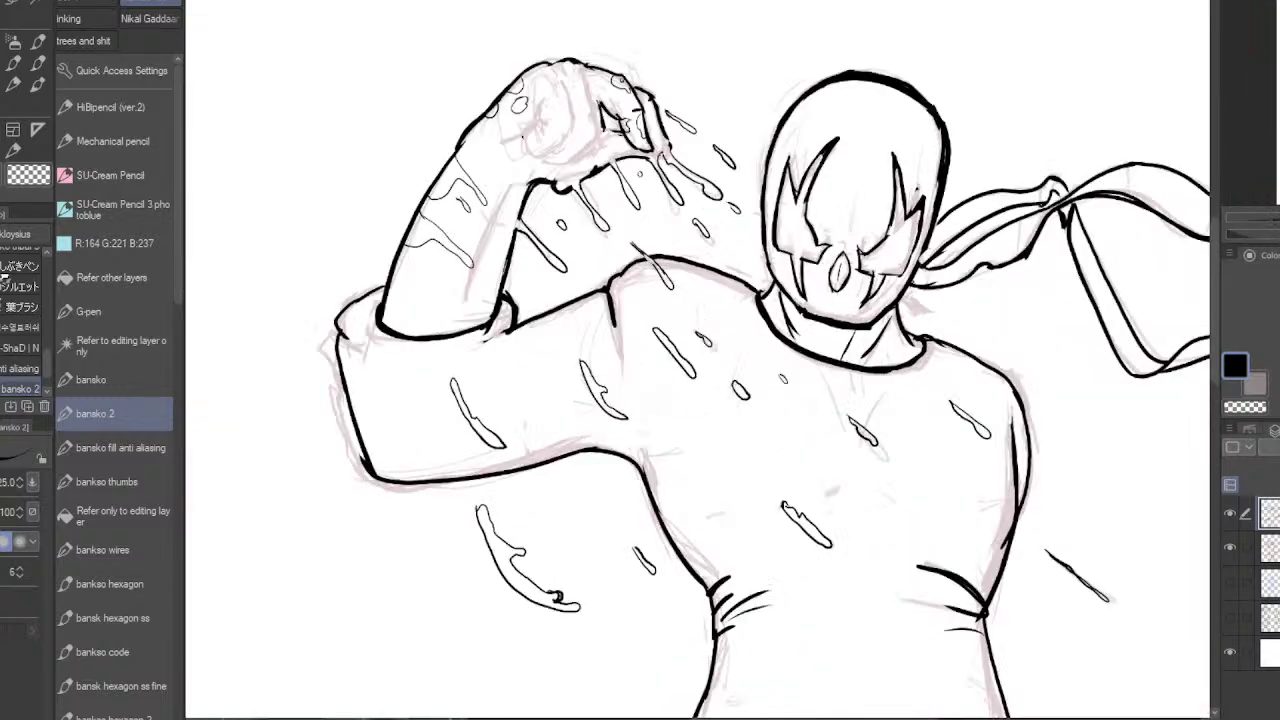
- Ink splatter details at the blade's tip, undo the stray stroke, and thicken the outlines of the blade's base and handle collar
drag(860, 560, 469, 156)
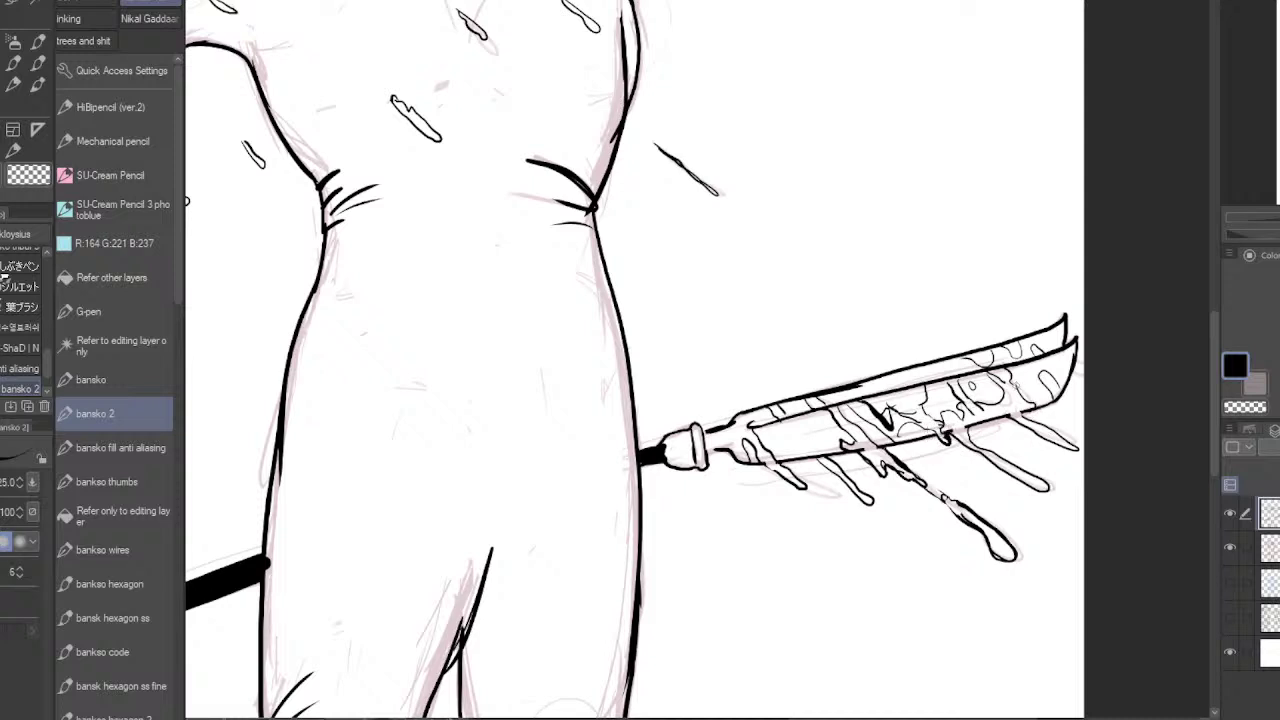
mouse_move(1004, 380)
mouse_down()
mouse_move(990, 372)
mouse_move(1028, 387)
mouse_move(1082, 378)
mouse_move(1066, 362)
mouse_move(1078, 372)
mouse_up()
key(ctrl+z)
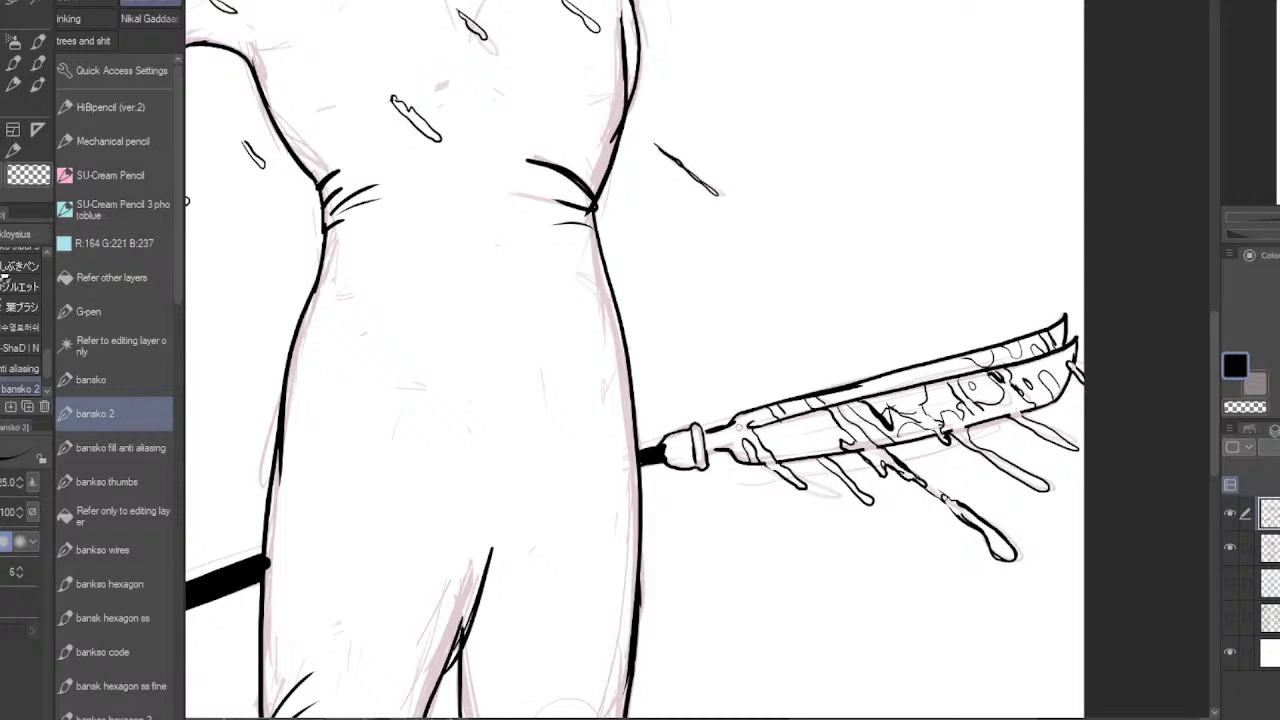
drag(738, 414, 729, 425)
mouse_move(707, 447)
mouse_down()
mouse_move(704, 468)
mouse_move(691, 424)
mouse_up()
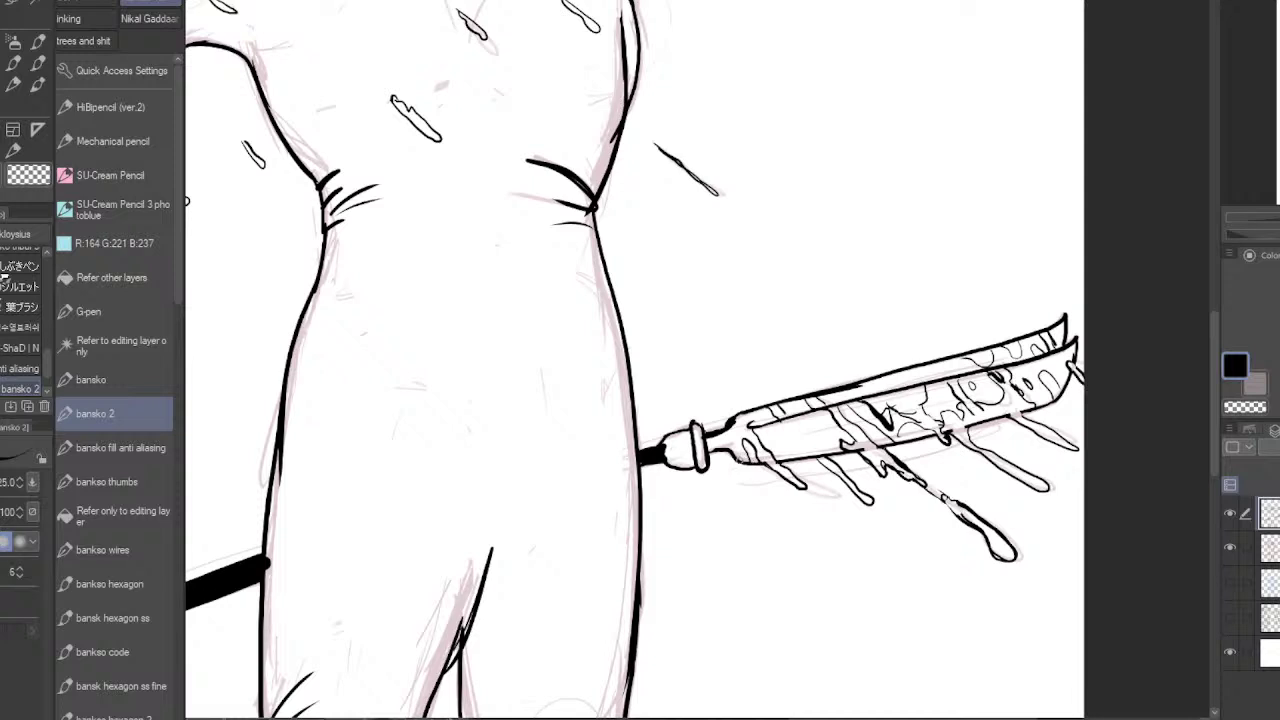
- Add more drips below the blade and splatter outlines across its surface
mouse_move(742, 458)
mouse_down()
mouse_move(758, 480)
mouse_move(746, 460)
mouse_up()
mouse_move(786, 421)
mouse_down()
mouse_move(807, 445)
mouse_move(792, 416)
mouse_move(787, 433)
mouse_up()
mouse_move(888, 412)
mouse_down()
mouse_move(931, 421)
mouse_move(906, 426)
mouse_move(906, 394)
mouse_up()
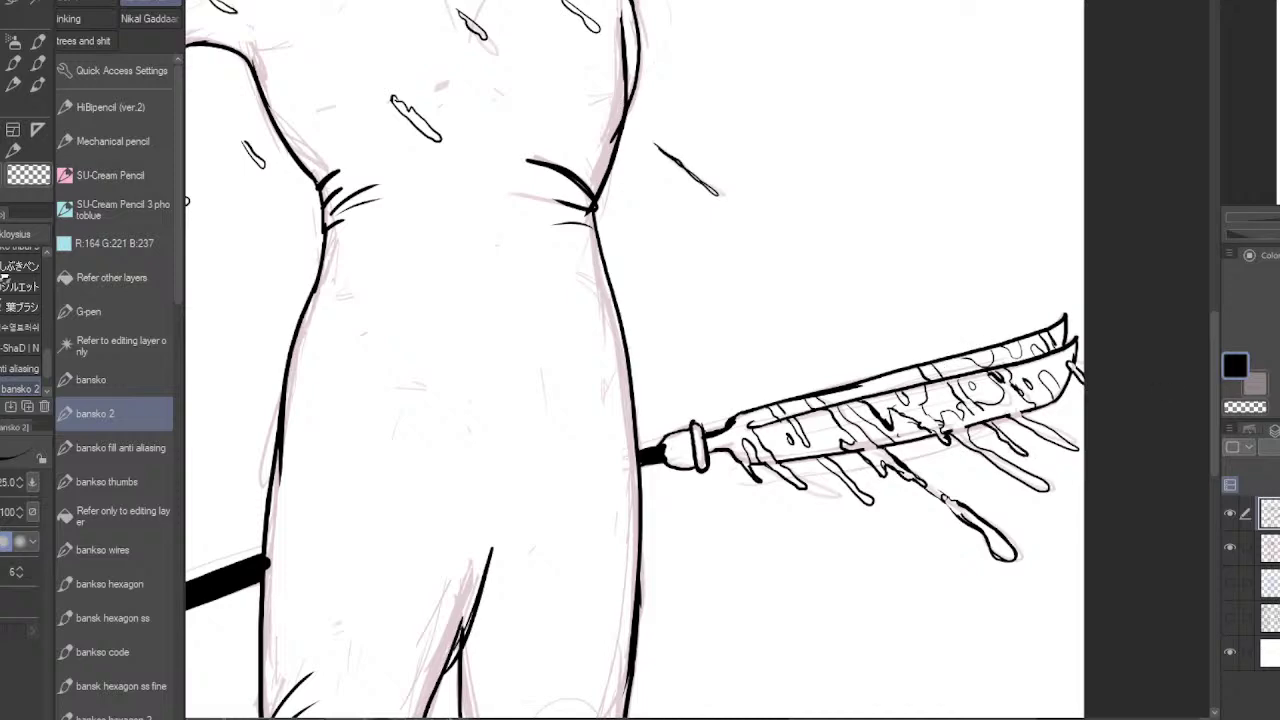
key(ctrl+0)
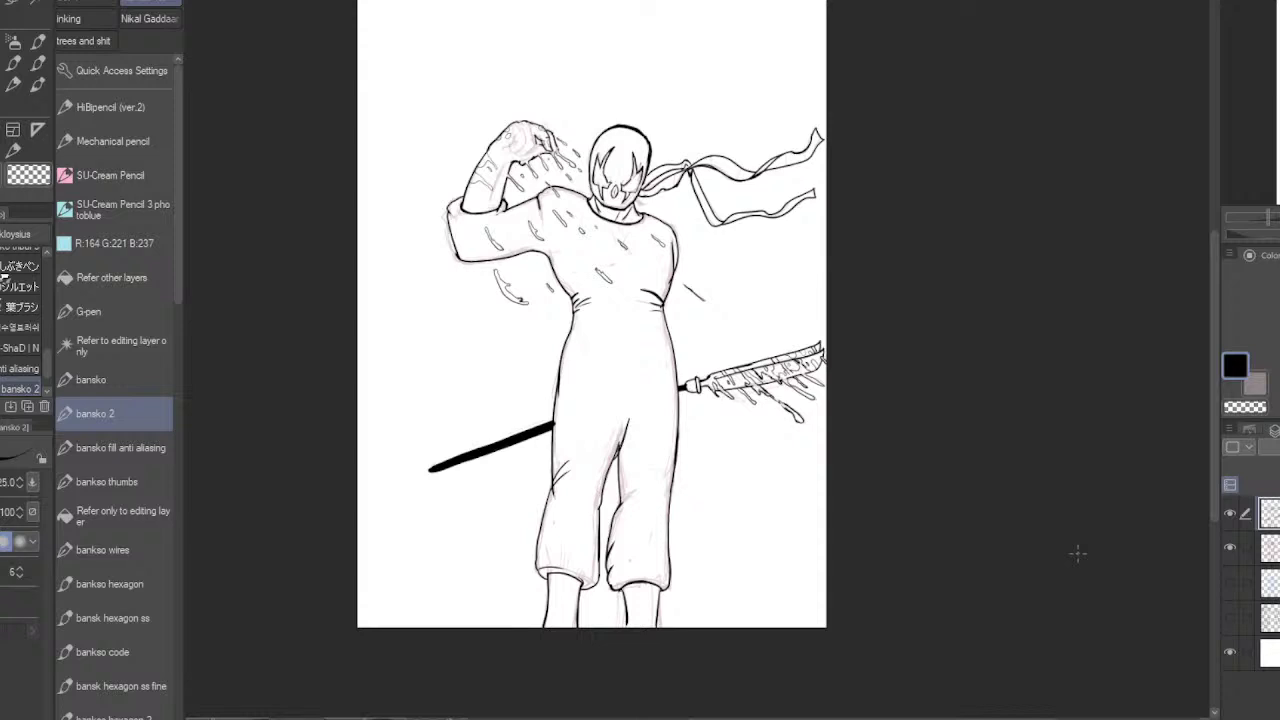
scroll(696, 362, up, 5)
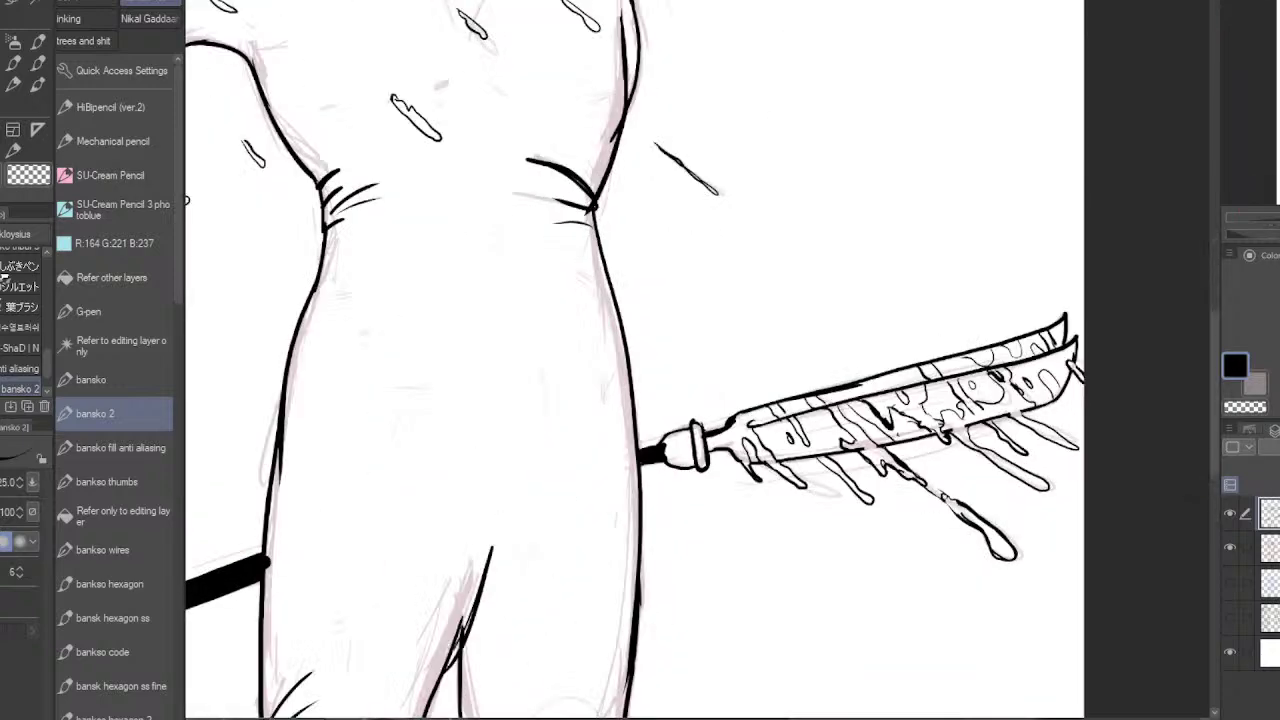
- Thicken and reshape the outer edge of one trouser cuff and ink a vertical shin line down each lower leg
drag(560, 480, 941, 44)
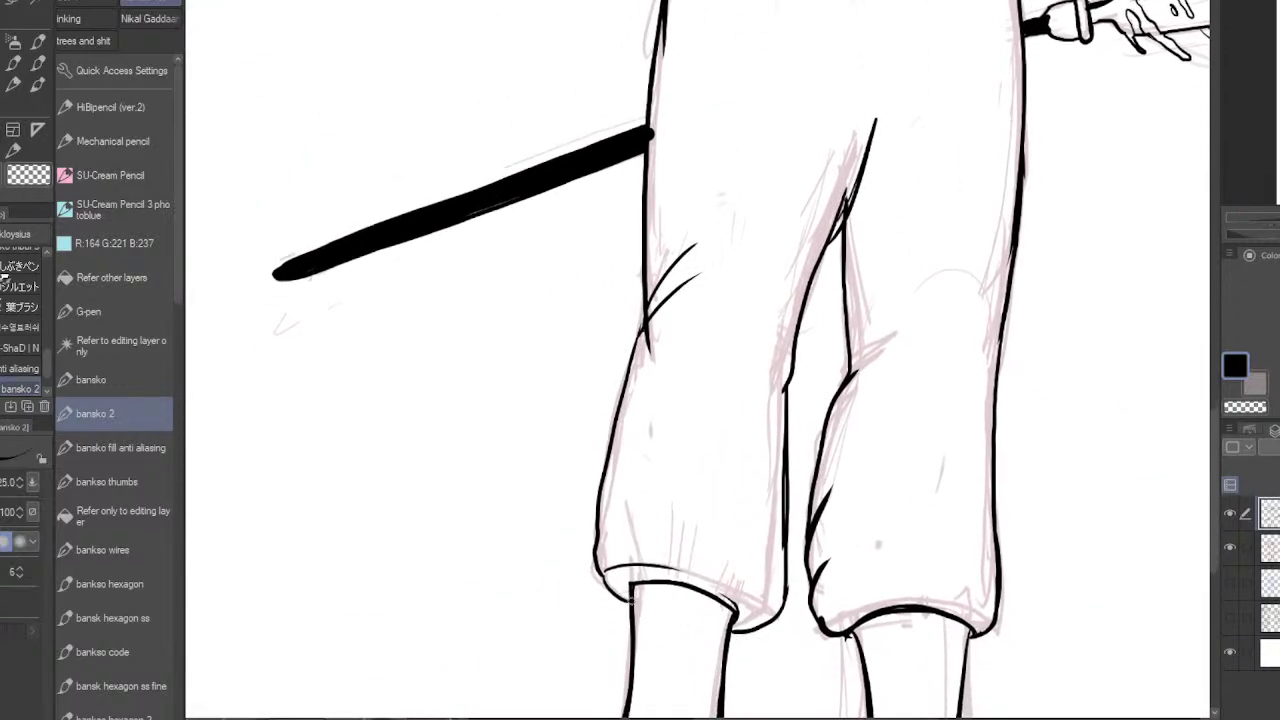
mouse_move(630, 610)
mouse_down()
mouse_move(600, 577)
mouse_move(597, 529)
mouse_move(604, 573)
mouse_move(682, 566)
mouse_move(610, 572)
mouse_up()
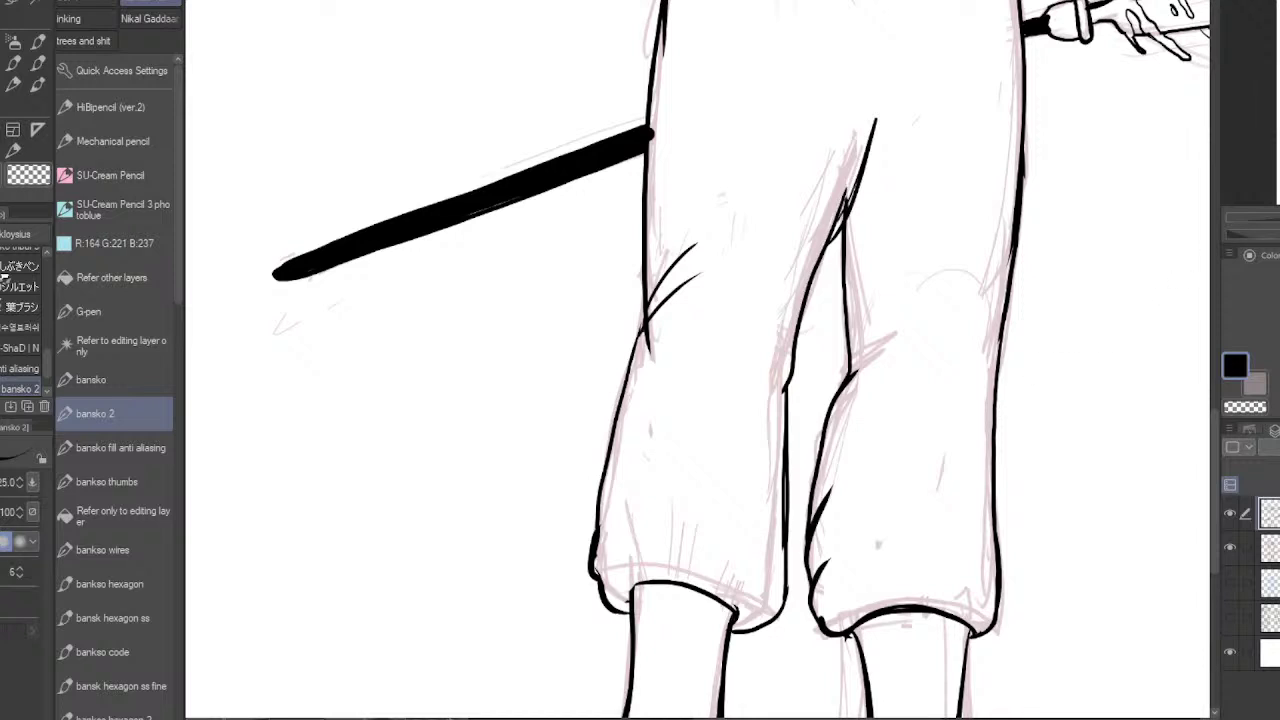
scroll(697, 360, down, 5)
drag(683, 338, 674, 448)
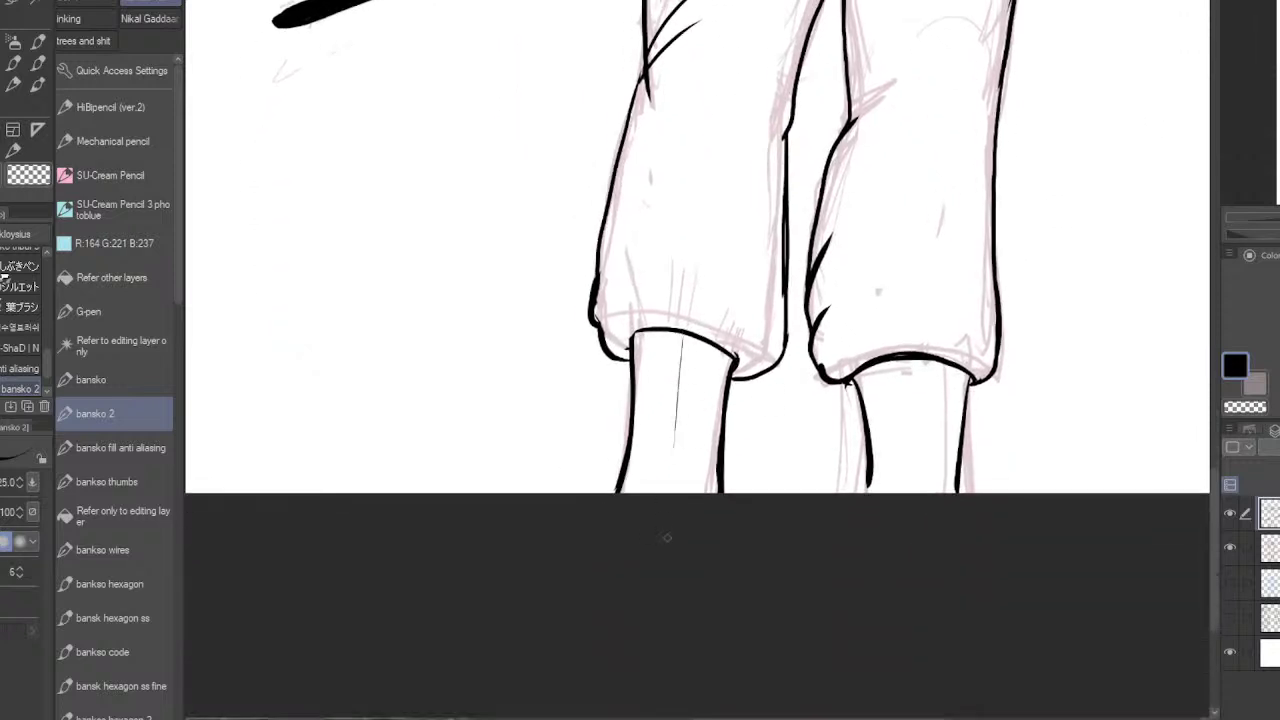
drag(683, 340, 673, 494)
mouse_move(947, 366)
mouse_down()
mouse_move(937, 512)
mouse_move(947, 369)
mouse_move(940, 488)
mouse_up()
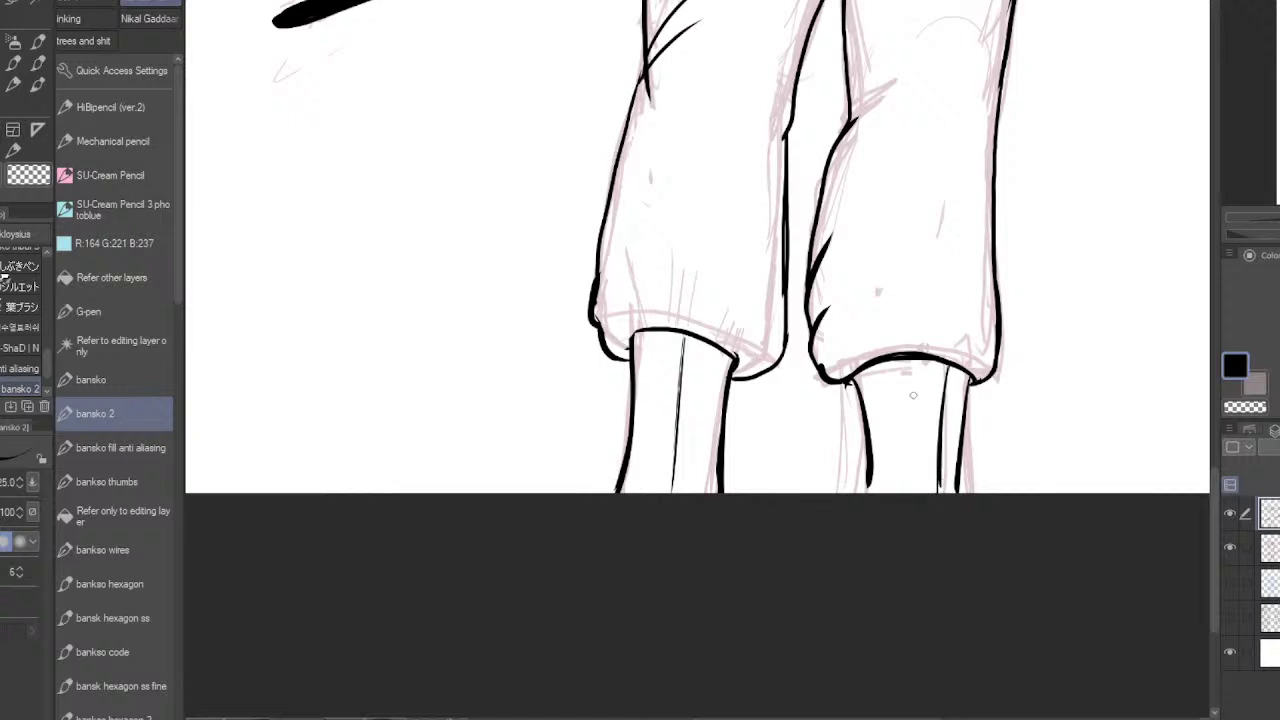
- Strengthen the other trouser cuff's lower corners and add a short fold line at its outer edge
mouse_move(846, 383)
mouse_down()
mouse_move(828, 380)
mouse_move(846, 376)
mouse_up()
drag(968, 345, 994, 357)
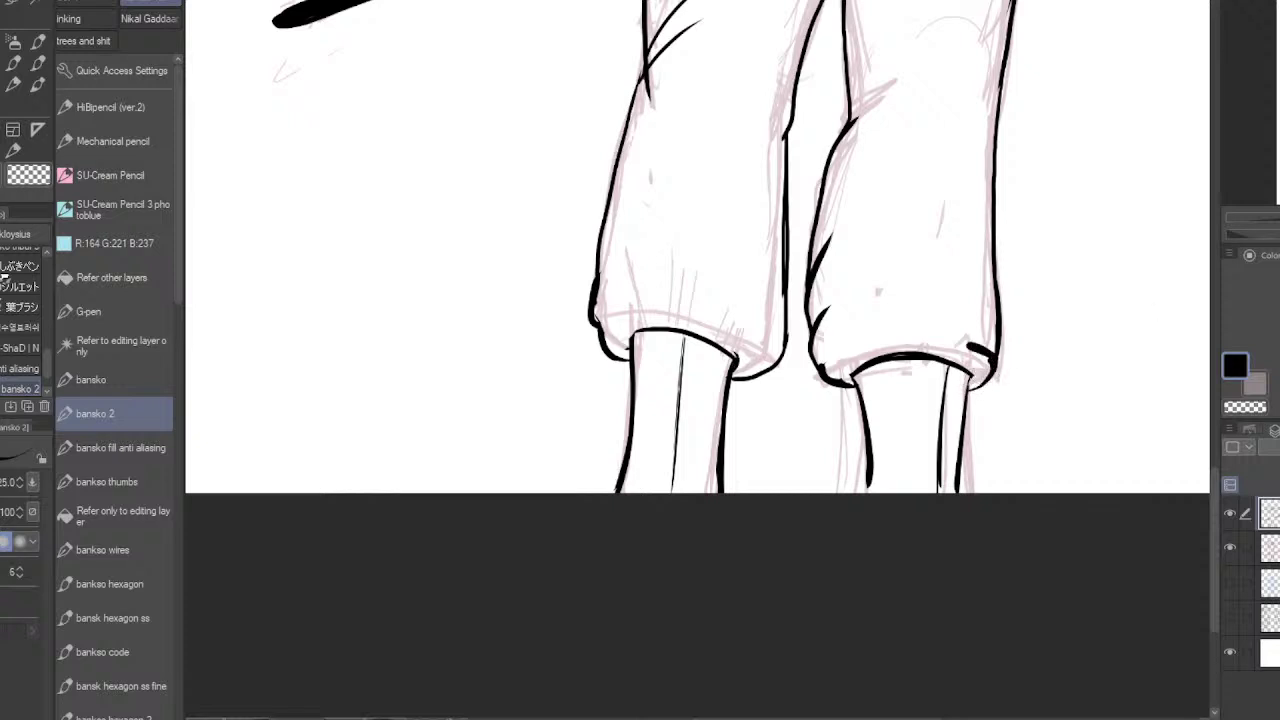
key(ctrl+minus)
key(ctrl+minus)
key(ctrl+minus)
key(ctrl+minus)
drag(697, 358, 716, 471)
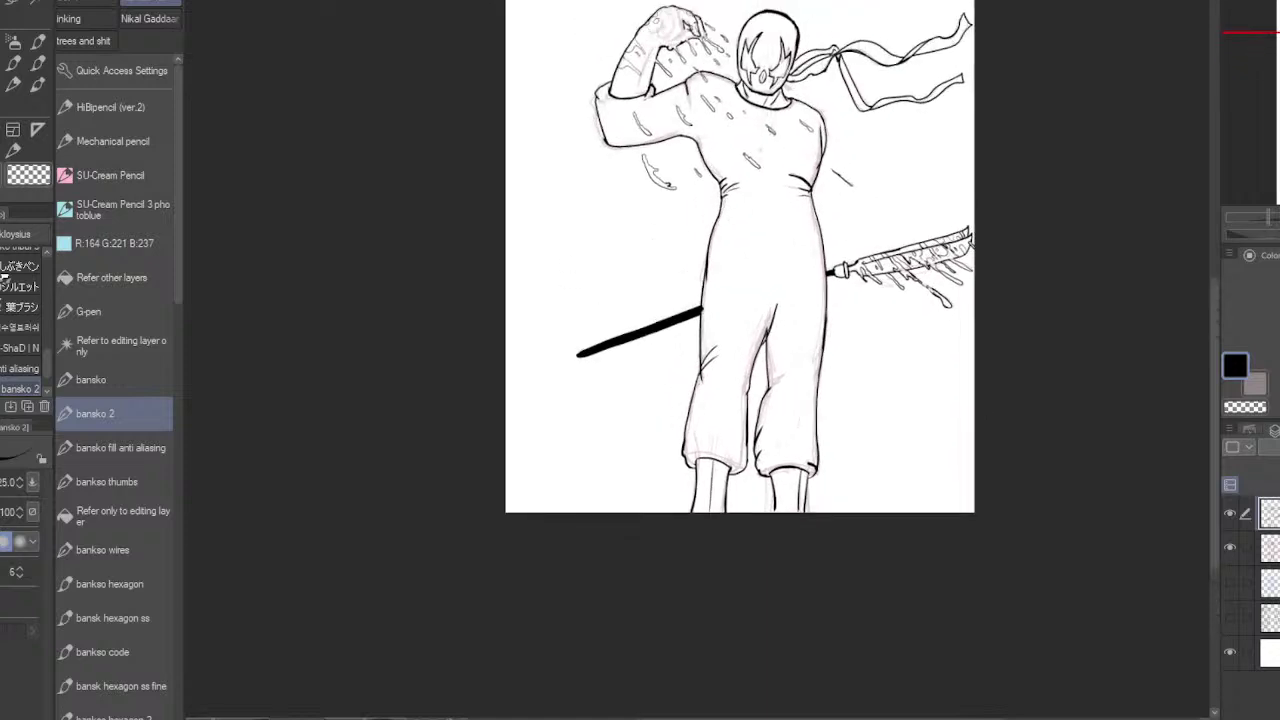
- Ink fold lines at the inner knees and around the crotch of the trousers, and thicken the hip outline beside the shaft
key(ctrl+plus)
key(ctrl+plus)
key(ctrl+plus)
drag(856, 430, 902, 404)
drag(818, 418, 790, 374)
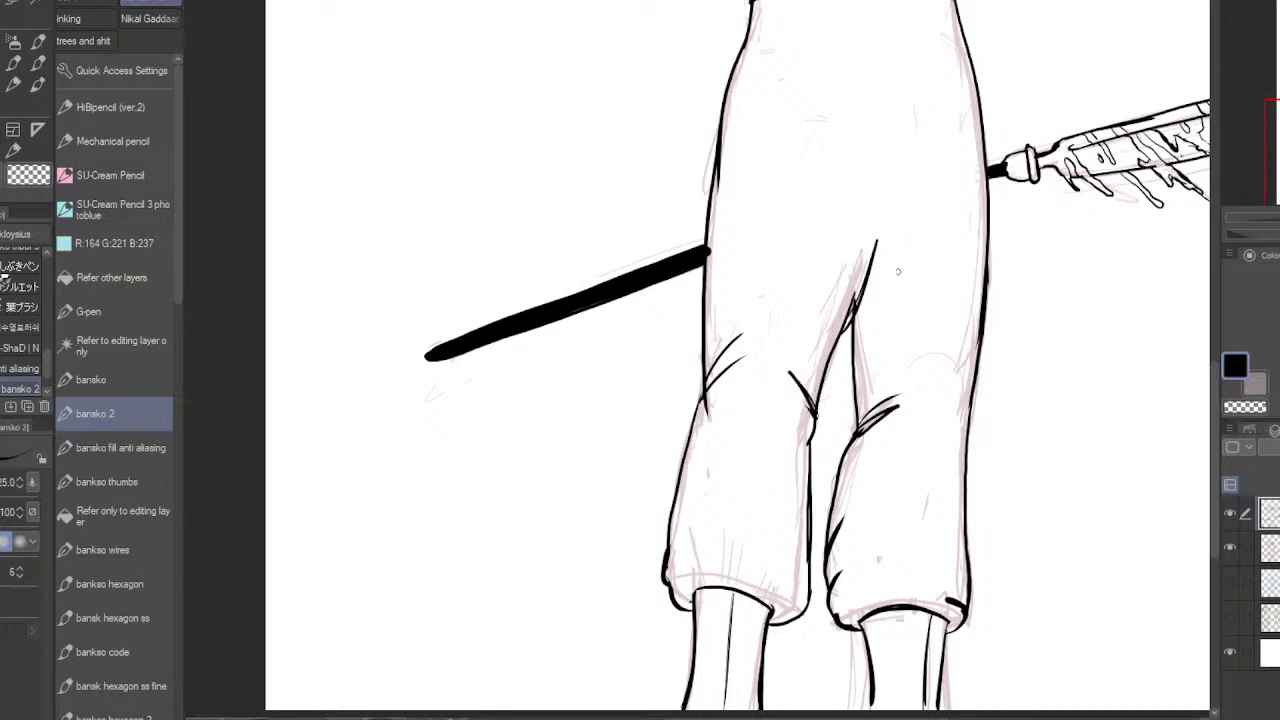
mouse_move(913, 170)
mouse_down()
mouse_move(896, 243)
mouse_move(912, 176)
mouse_up()
drag(854, 318, 886, 284)
drag(852, 322, 888, 288)
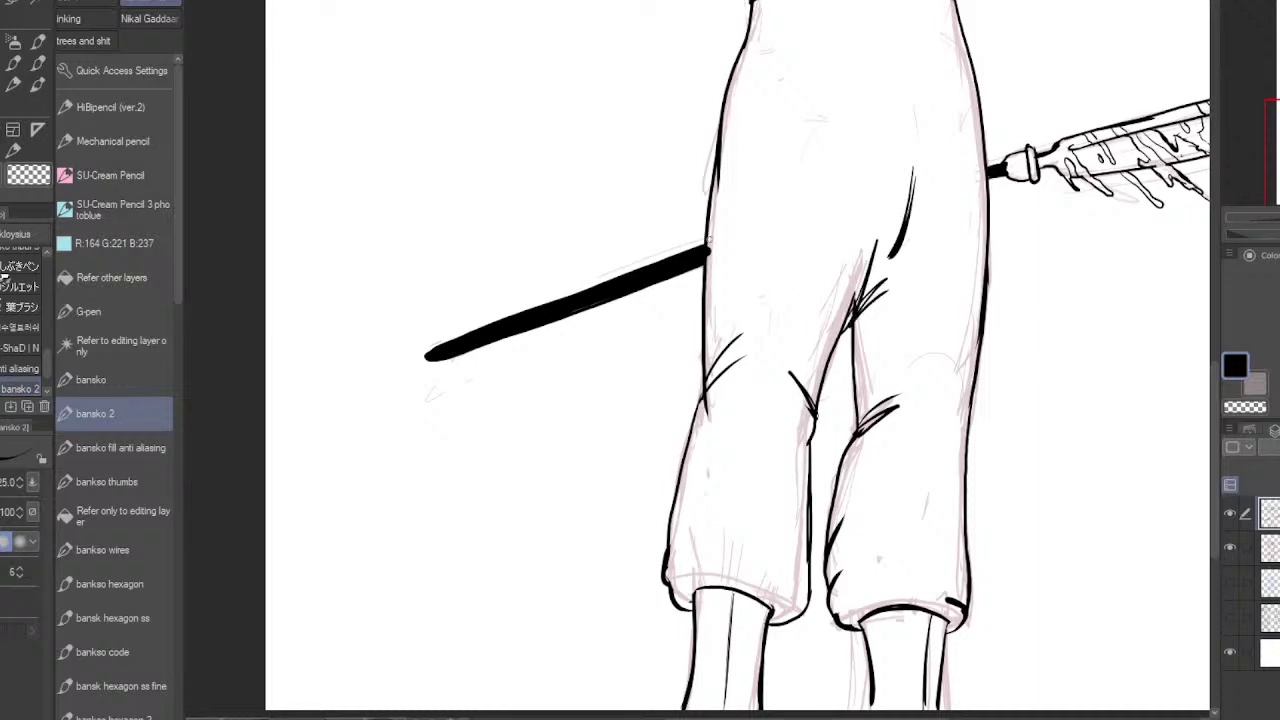
drag(709, 239, 705, 289)
- Try a stroke on the raised hand near the thumb opening and undo it
drag(1272, 152, 1276, 85)
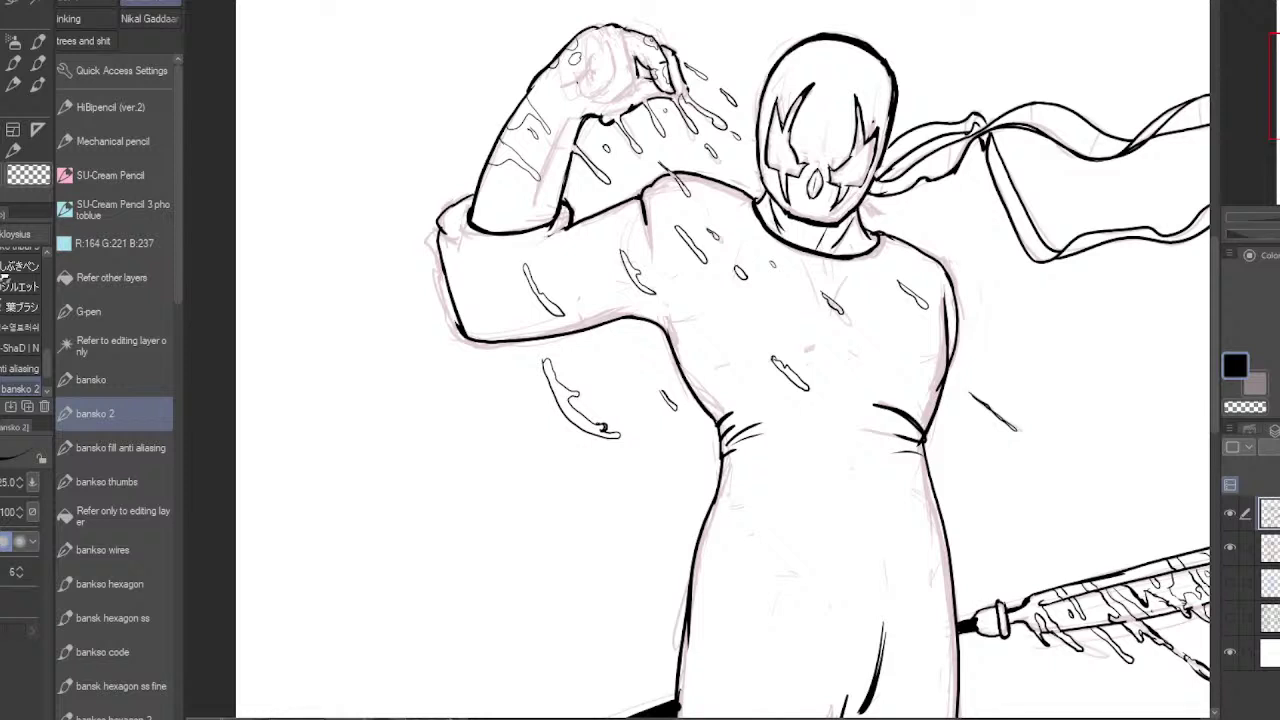
key(ctrl+plus)
key(ctrl+plus)
drag(1276, 86, 1273, 52)
mouse_move(955, 247)
mouse_down()
mouse_move(966, 252)
mouse_move(942, 218)
mouse_up()
key(ctrl+z)
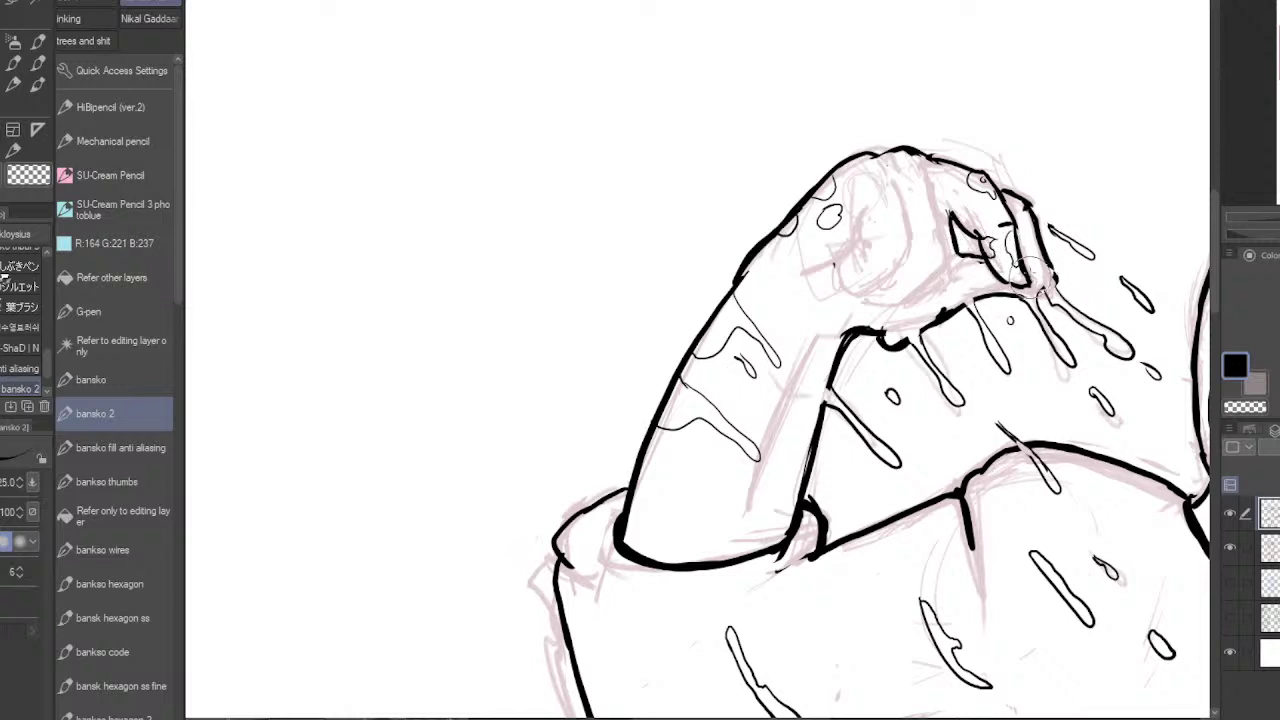
- Thicken the outlines of the raised hand, forearm and sleeve cuff, and add a small droplet below the palm
drag(1006, 212, 1019, 256)
mouse_move(905, 150)
mouse_down()
mouse_move(847, 159)
mouse_move(736, 281)
mouse_up()
mouse_move(627, 490)
mouse_down()
mouse_move(586, 506)
mouse_move(556, 545)
mouse_move(576, 565)
mouse_up()
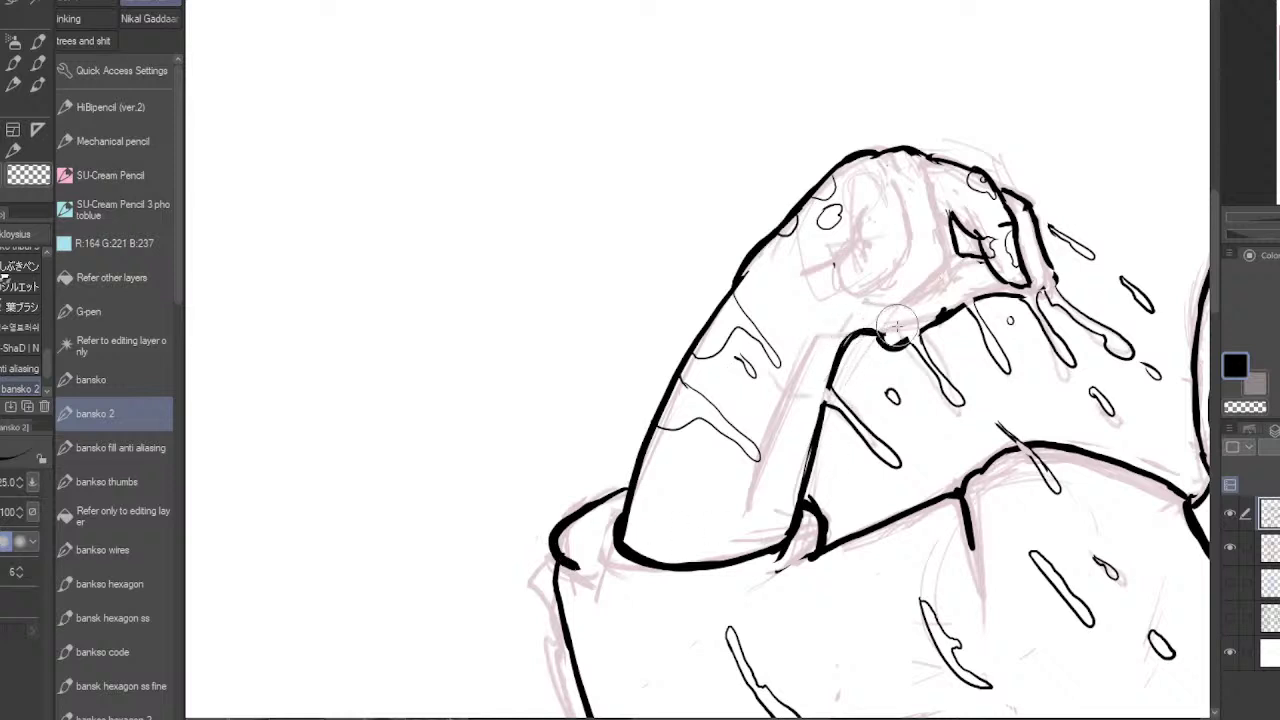
mouse_move(948, 314)
mouse_down()
mouse_move(924, 326)
mouse_move(976, 296)
mouse_up()
drag(1030, 375, 1036, 383)
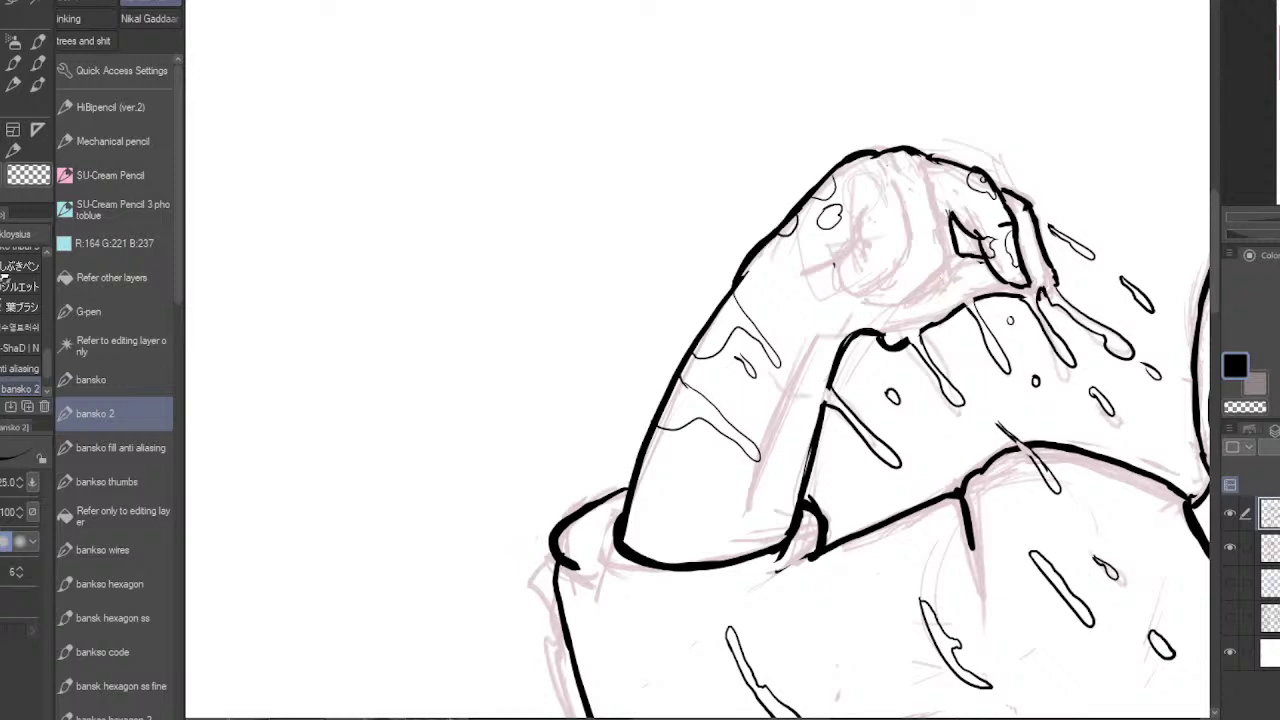
key(ctrl+minus)
key(ctrl+minus)
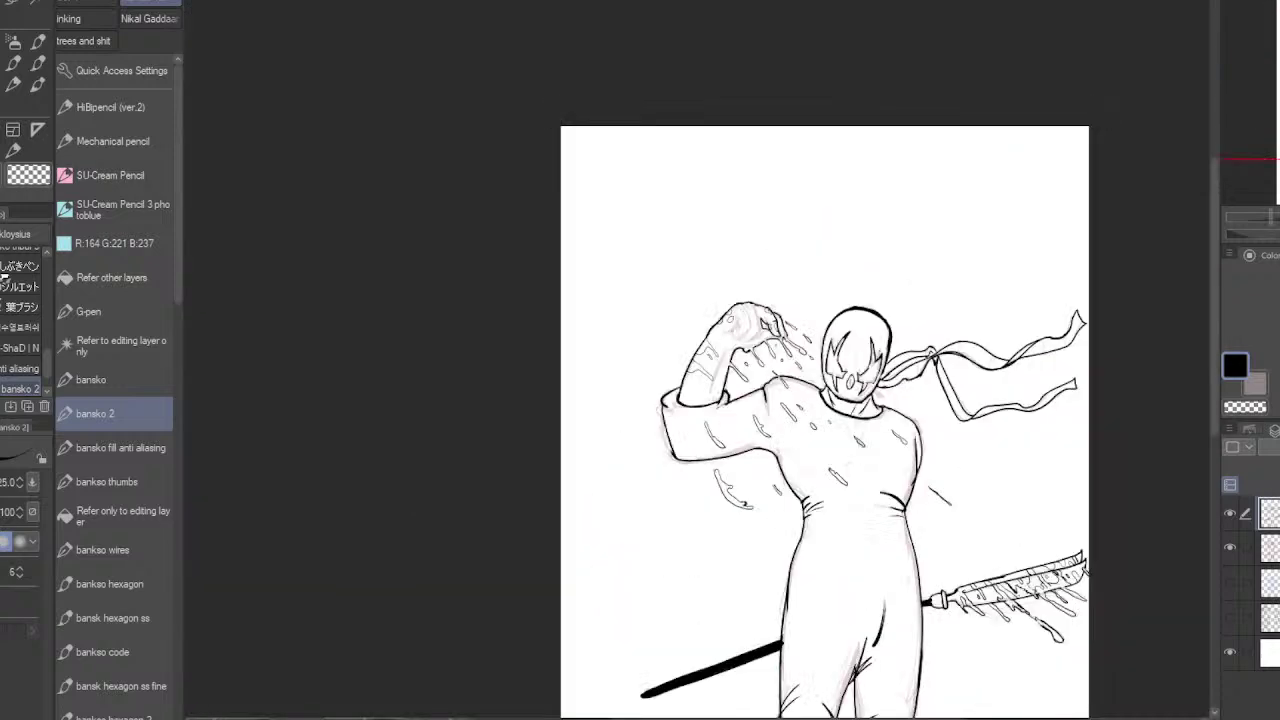
scroll(825, 400, down, 3)
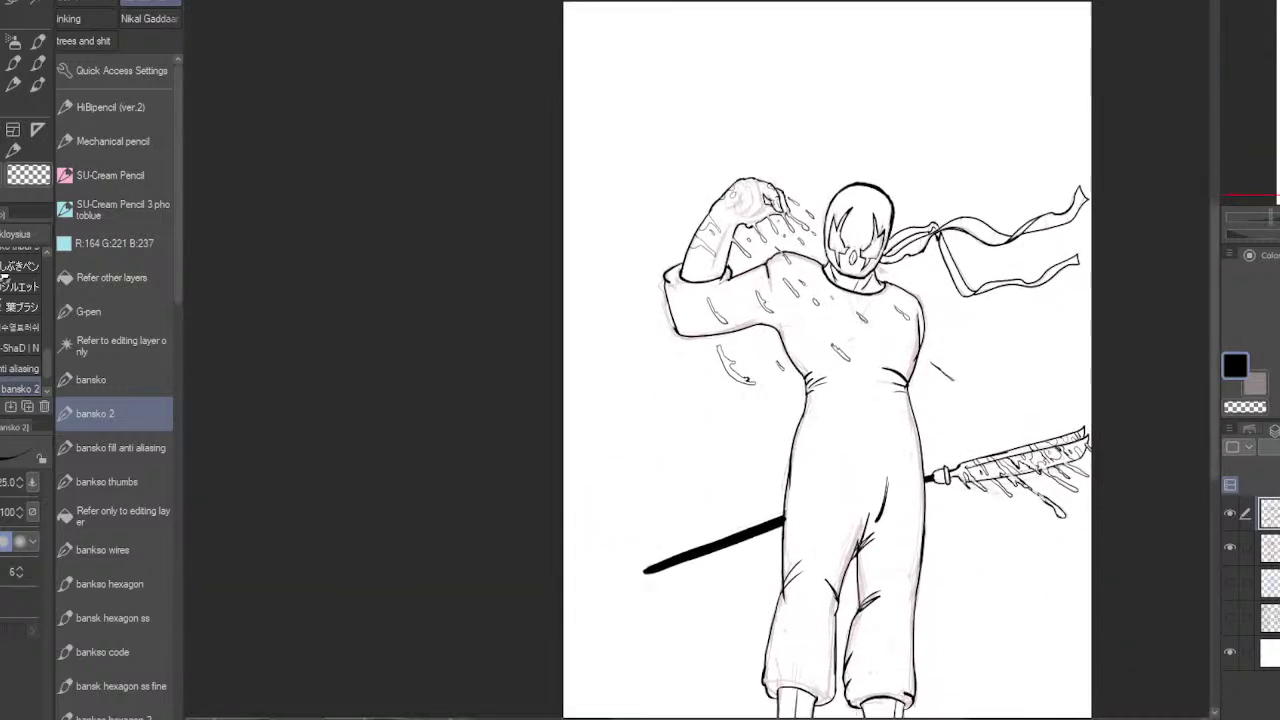
- Show the building perspective sketch layer and change its layer colour to magenta
click(1230, 616)
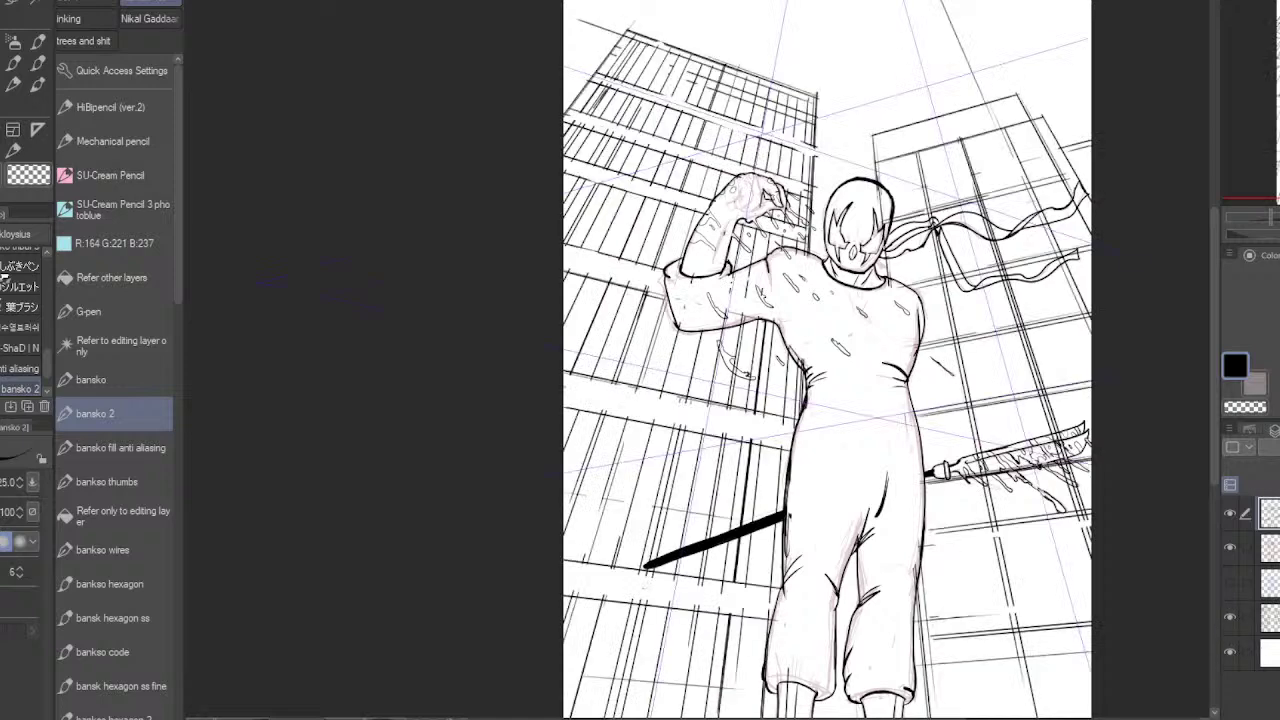
click(1266, 617)
double_click(1235, 366)
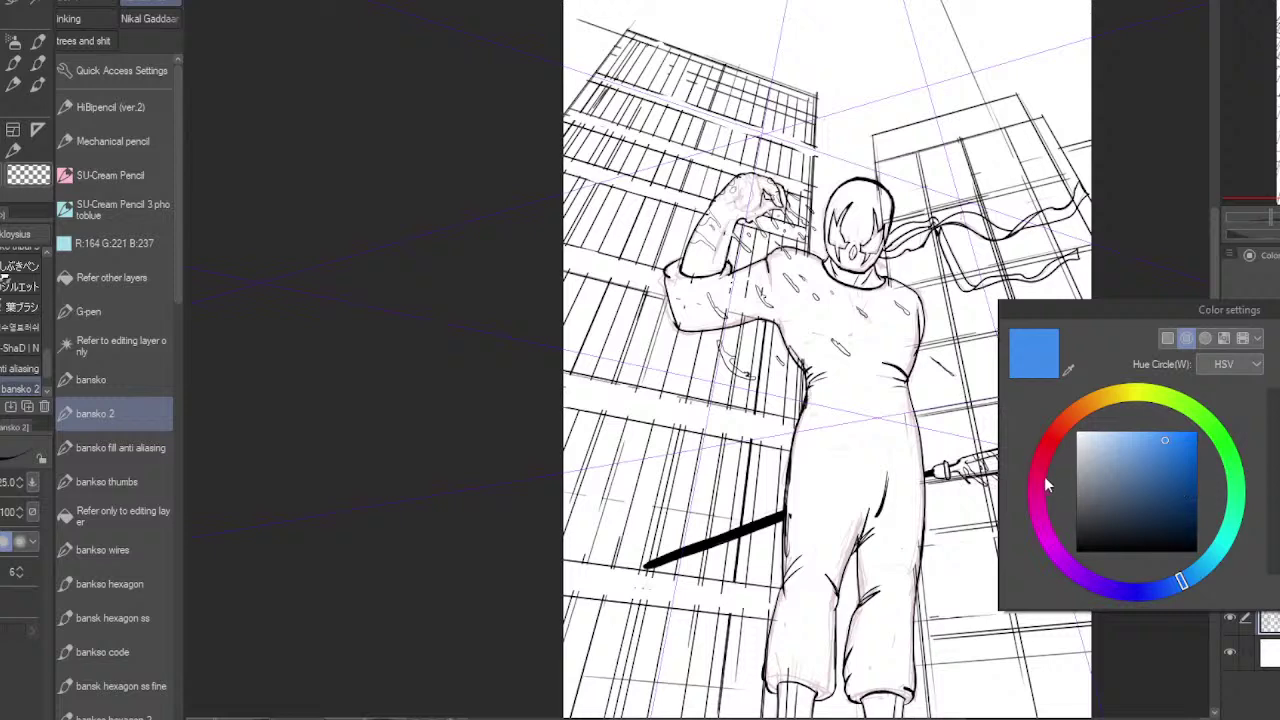
click(1038, 513)
key(Return)
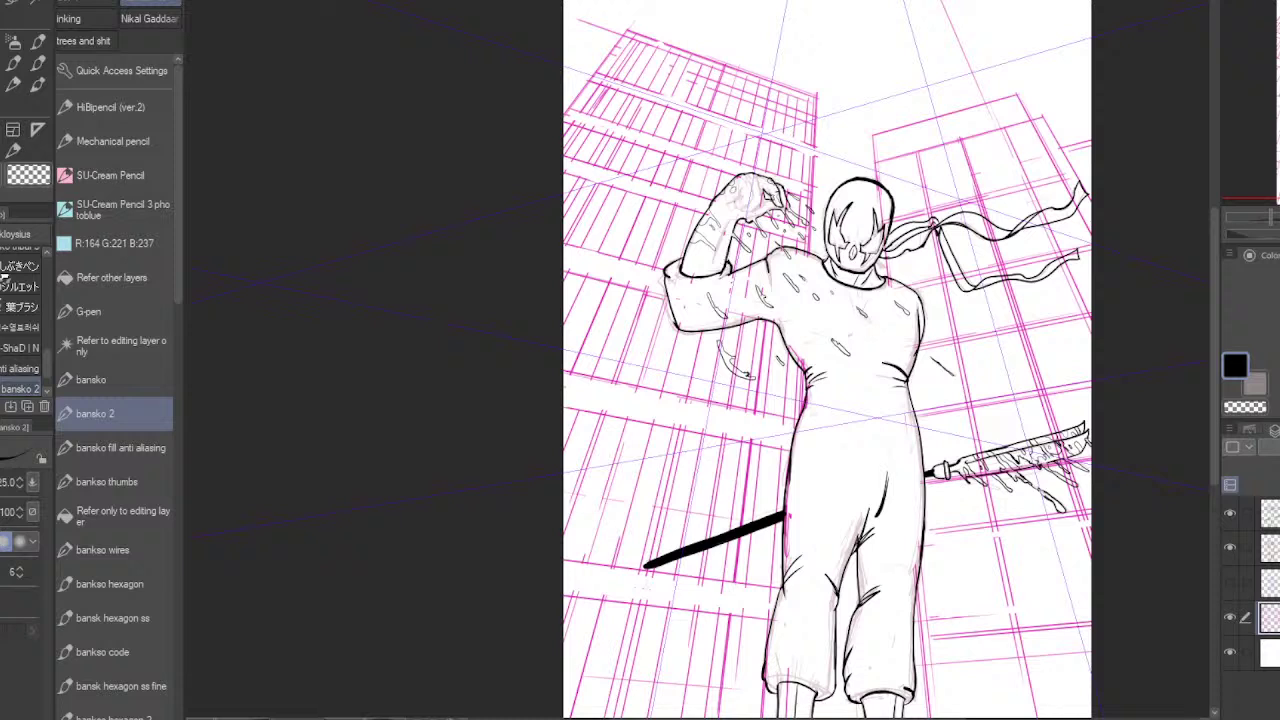
- On the topmost ink layer, ink the left building's slanted outer left edge and its thick roofline over the magenta sketch
click(1268, 513)
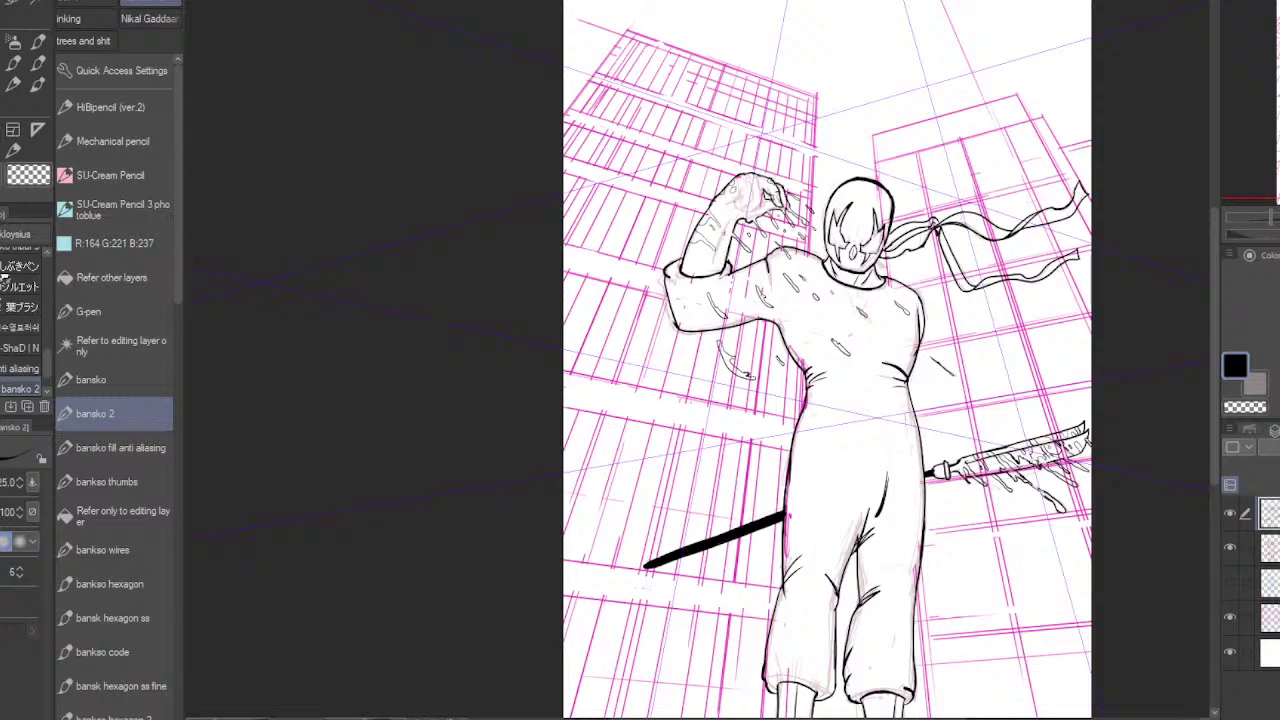
key(ctrl+plus)
key(ctrl+plus)
key(ctrl+plus)
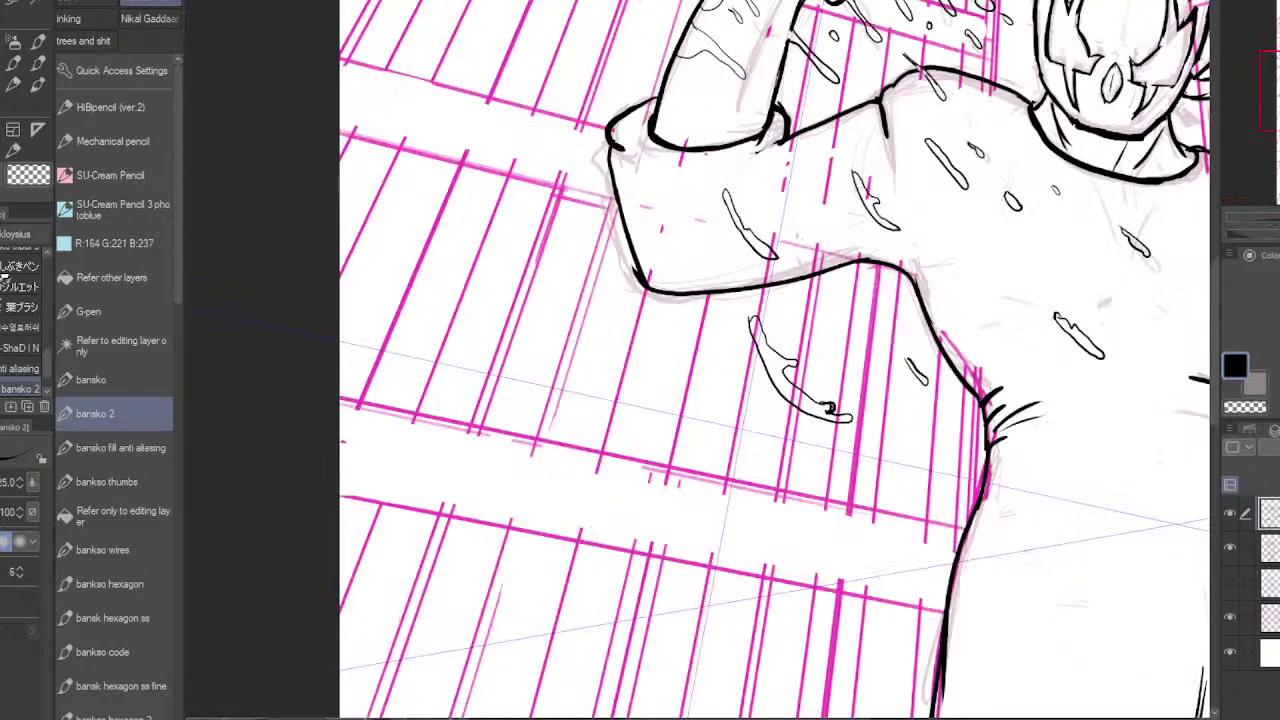
key(ctrl+minus)
key(ctrl+minus)
key(ctrl+minus)
mouse_move(828, 170)
mouse_down()
mouse_move(935, 650)
mouse_move(875, 682)
mouse_up()
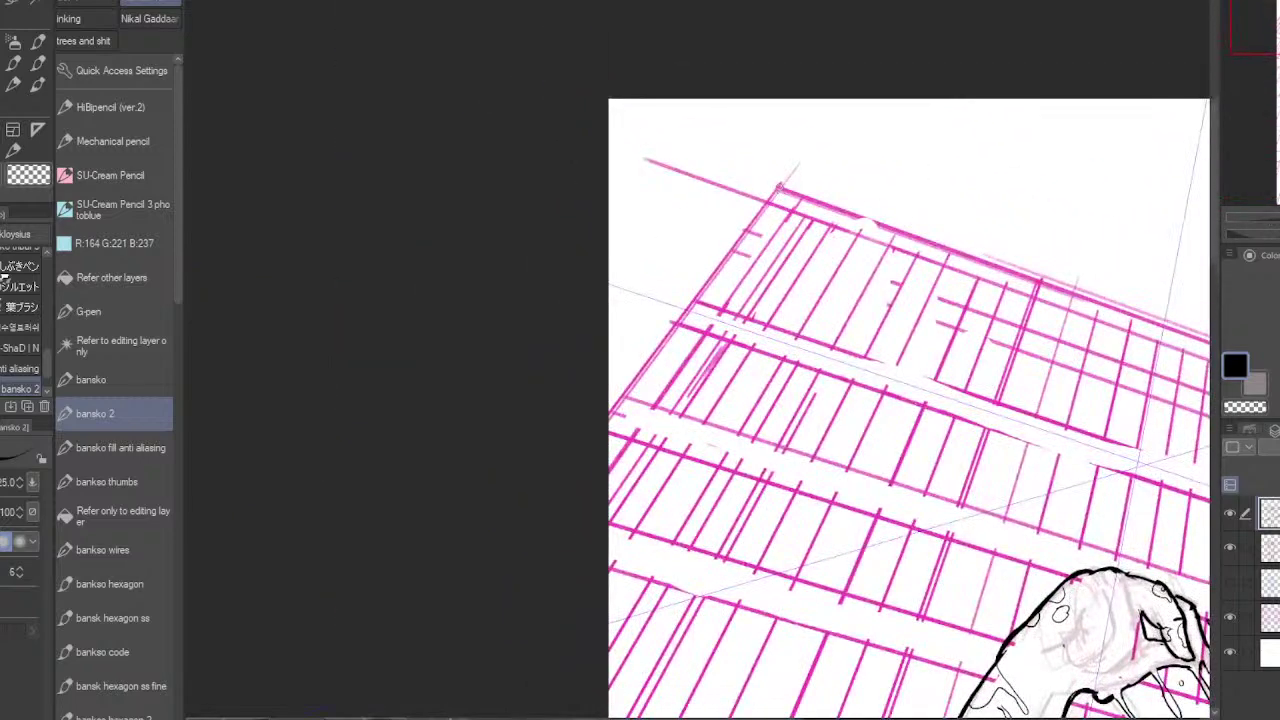
drag(780, 187, 665, 356)
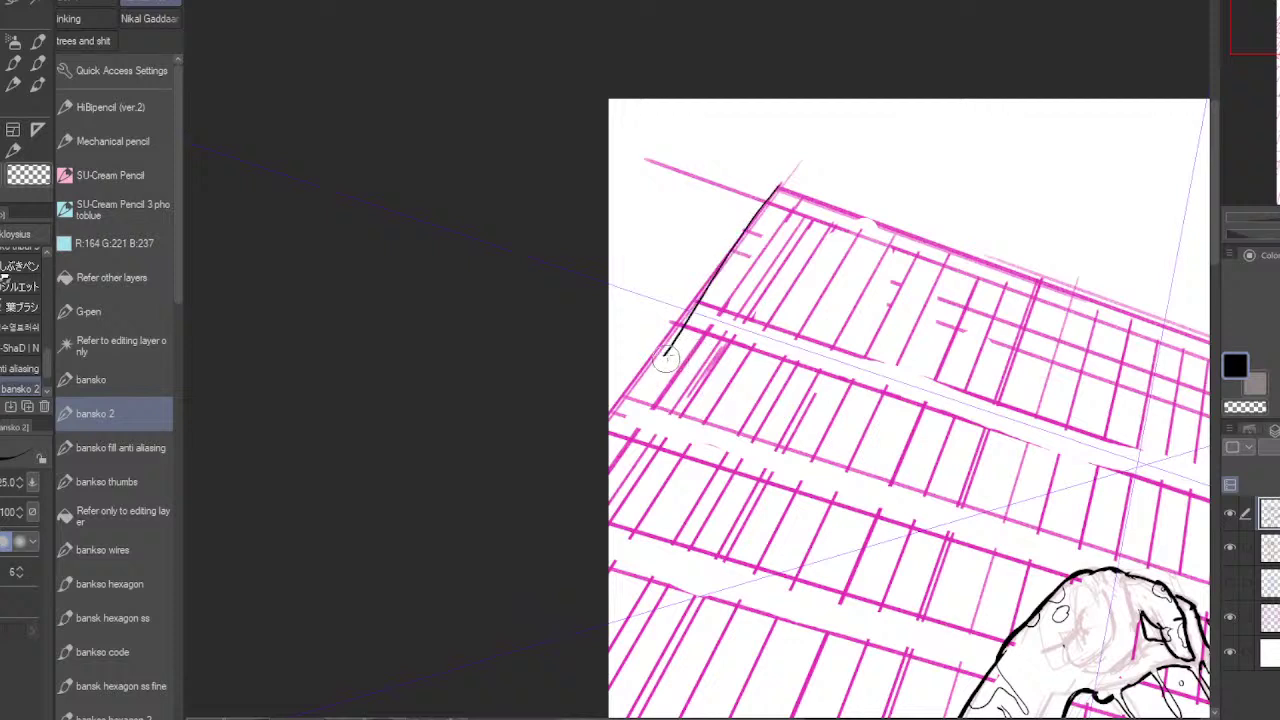
key(ctrl+z)
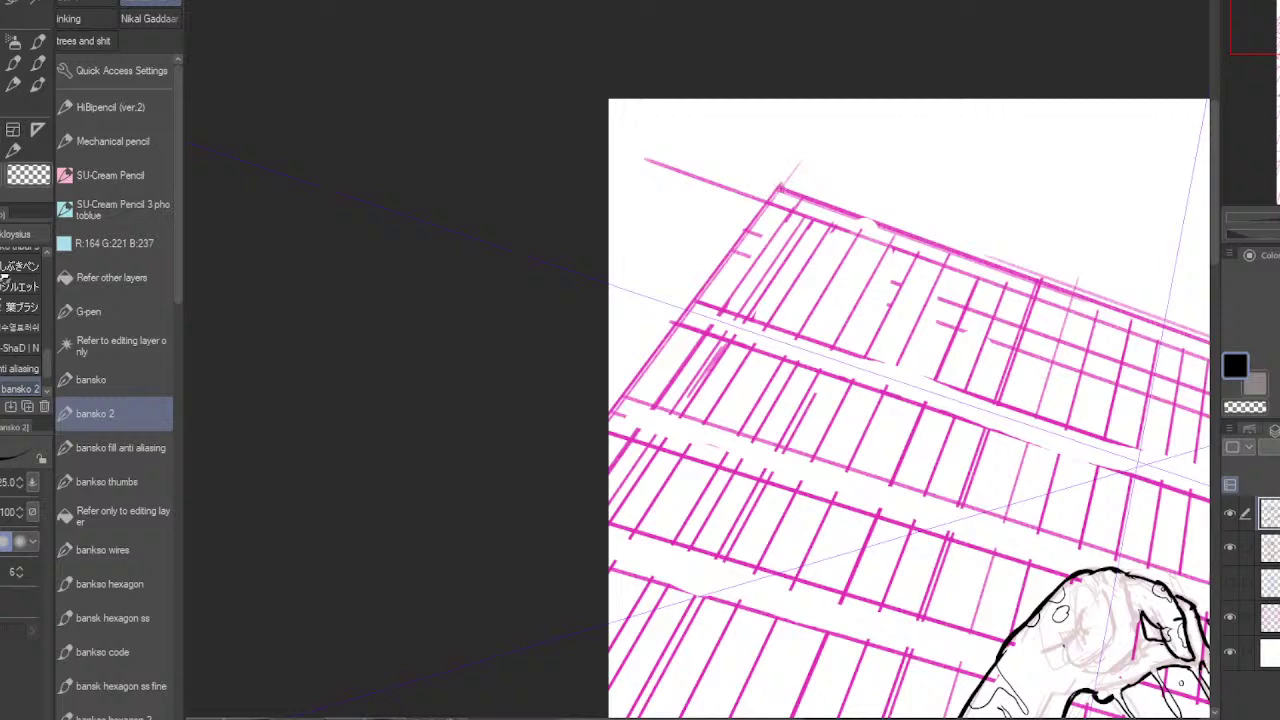
drag(780, 187, 617, 425)
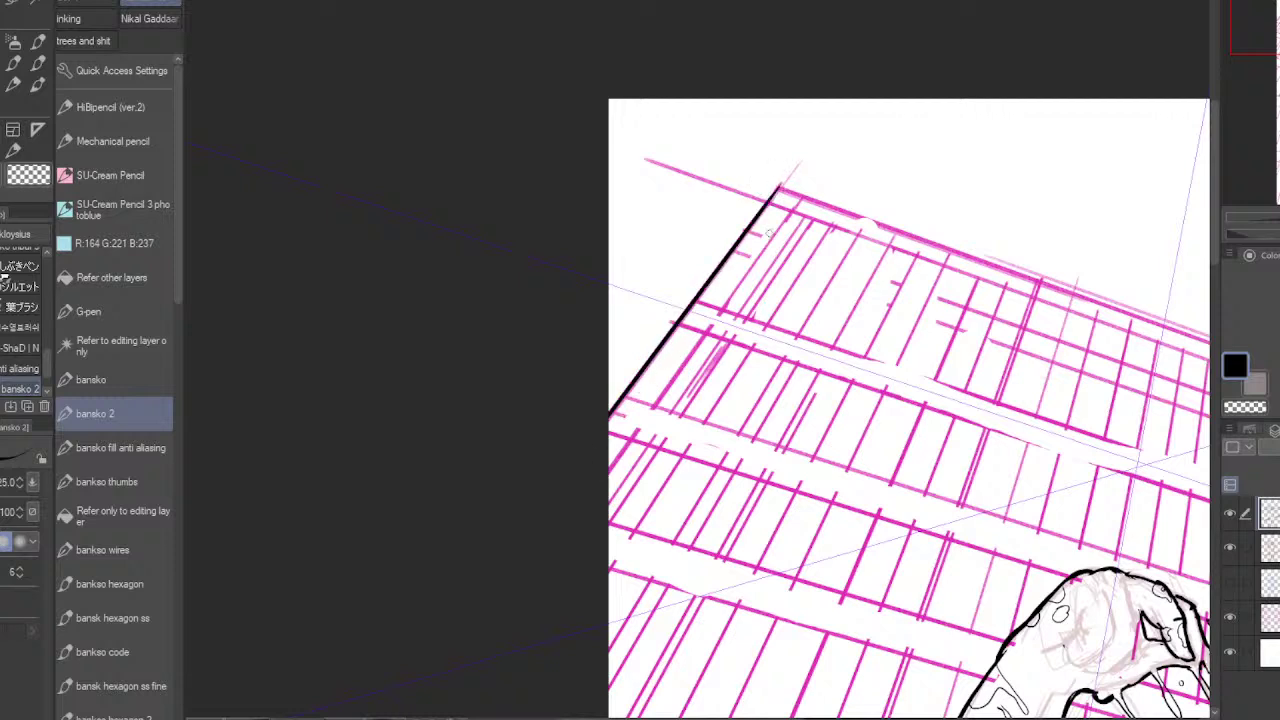
mouse_move(778, 187)
mouse_down()
mouse_move(996, 345)
mouse_move(1172, 440)
mouse_move(1022, 272)
mouse_move(1084, 313)
mouse_move(1090, 298)
mouse_move(924, 205)
mouse_move(616, 93)
mouse_up()
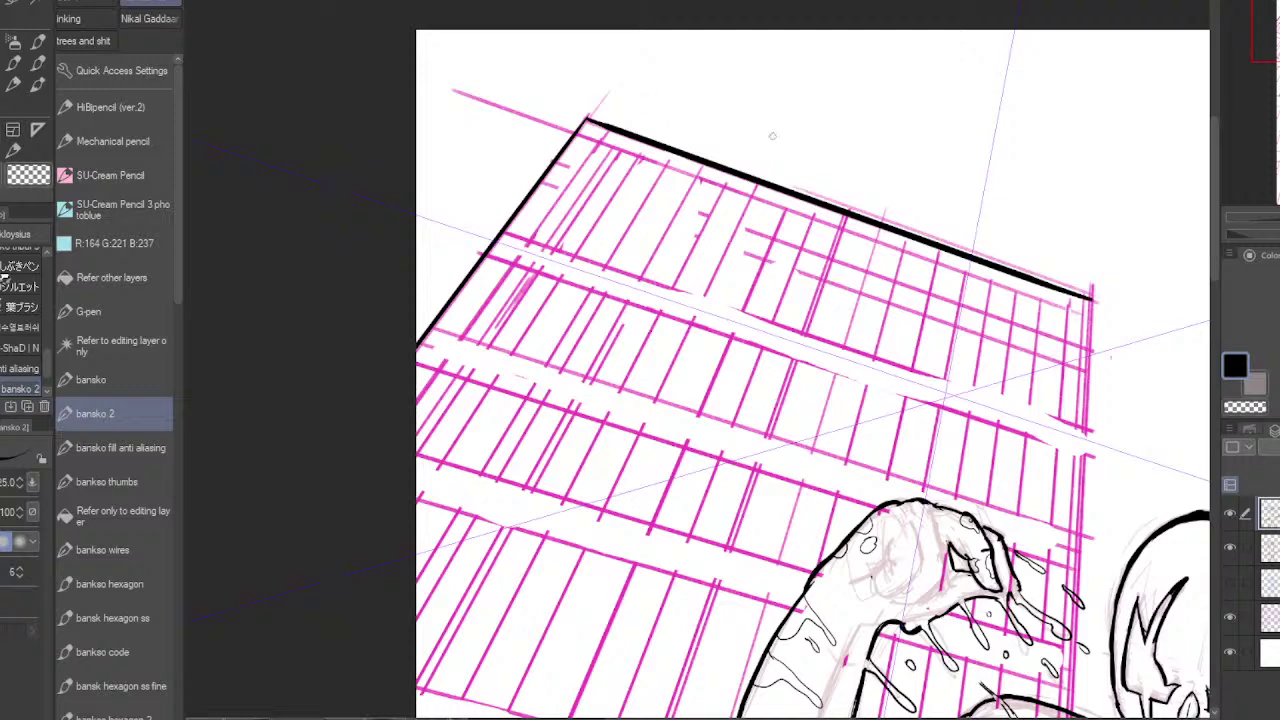
- Ink the left building's right vertical edge from the roof corner down to the character's shoulder
drag(1091, 296, 1074, 616)
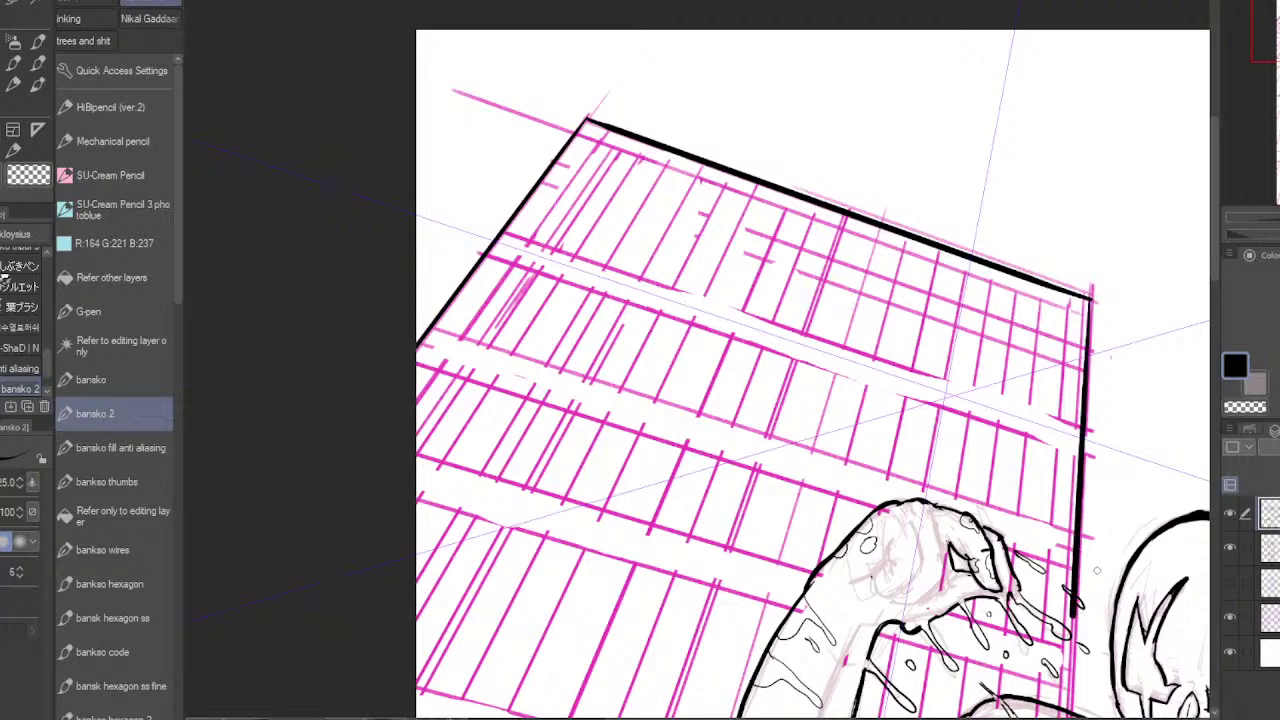
key(ctrl+z)
scroll(1082, 582, up, 1)
drag(1083, 577, 1091, 414)
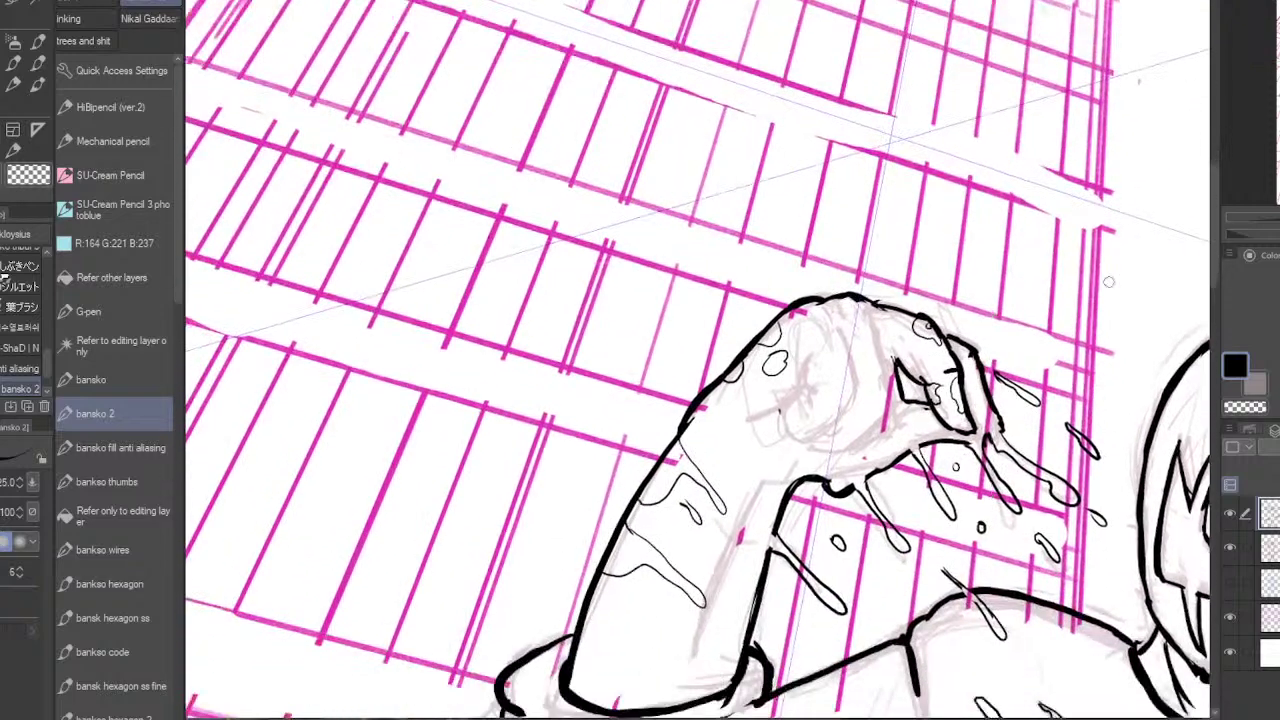
drag(1116, 306, 1030, 349)
drag(1030, 38, 1013, 476)
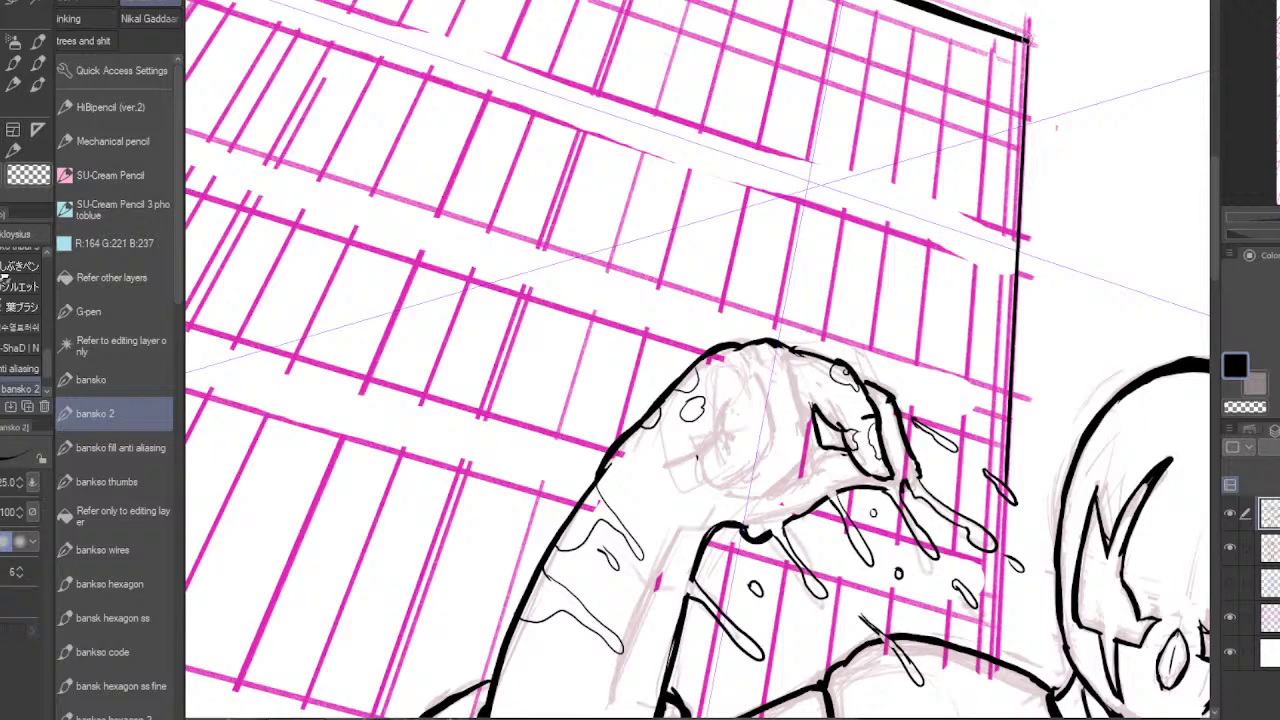
drag(1028, 36, 999, 663)
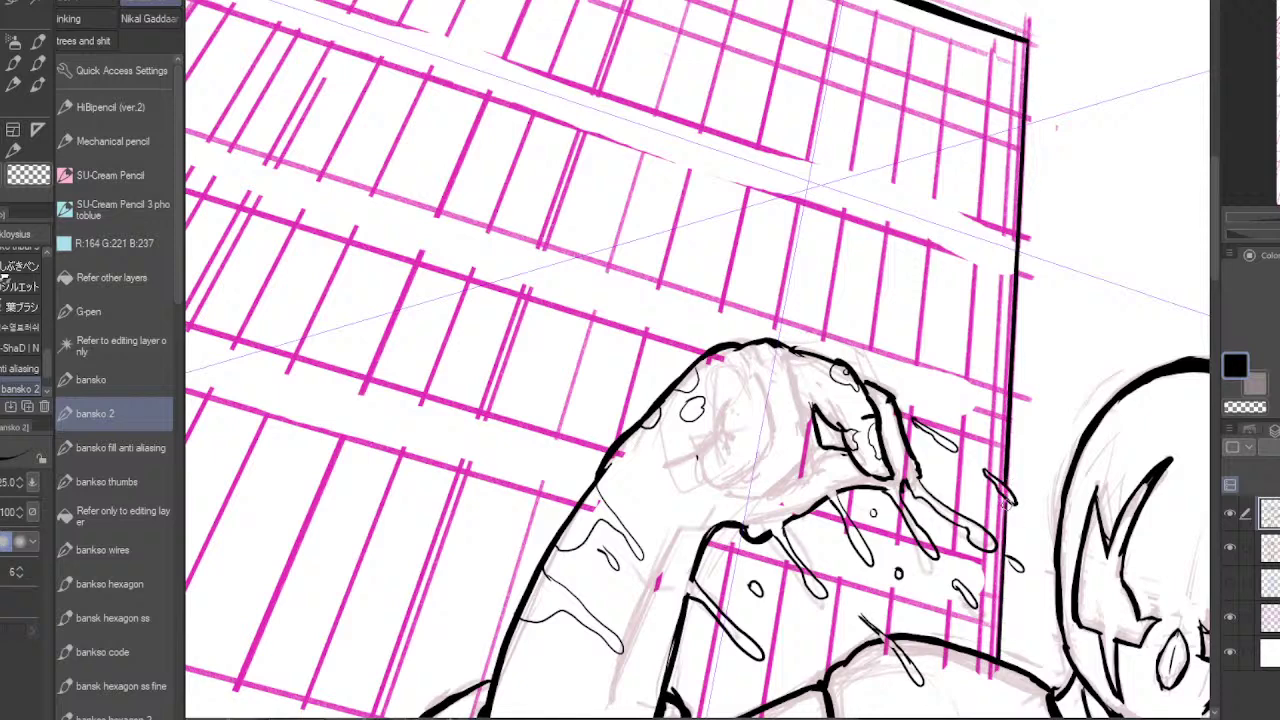
drag(1006, 503, 998, 665)
- Ink a parallel inner line beside the left building's right edge, continuing past the hand's drips to the shoulder
alt+click(1016, 501)
drag(1026, 253, 1022, 330)
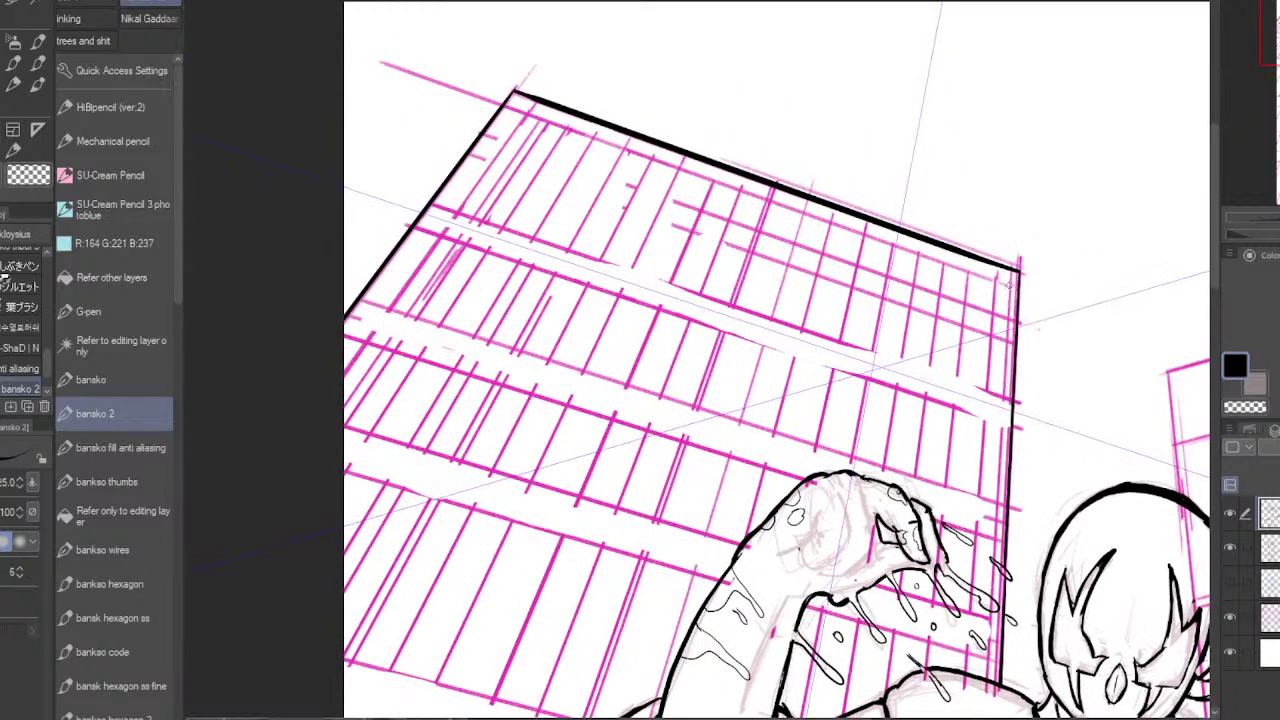
drag(1009, 280, 998, 524)
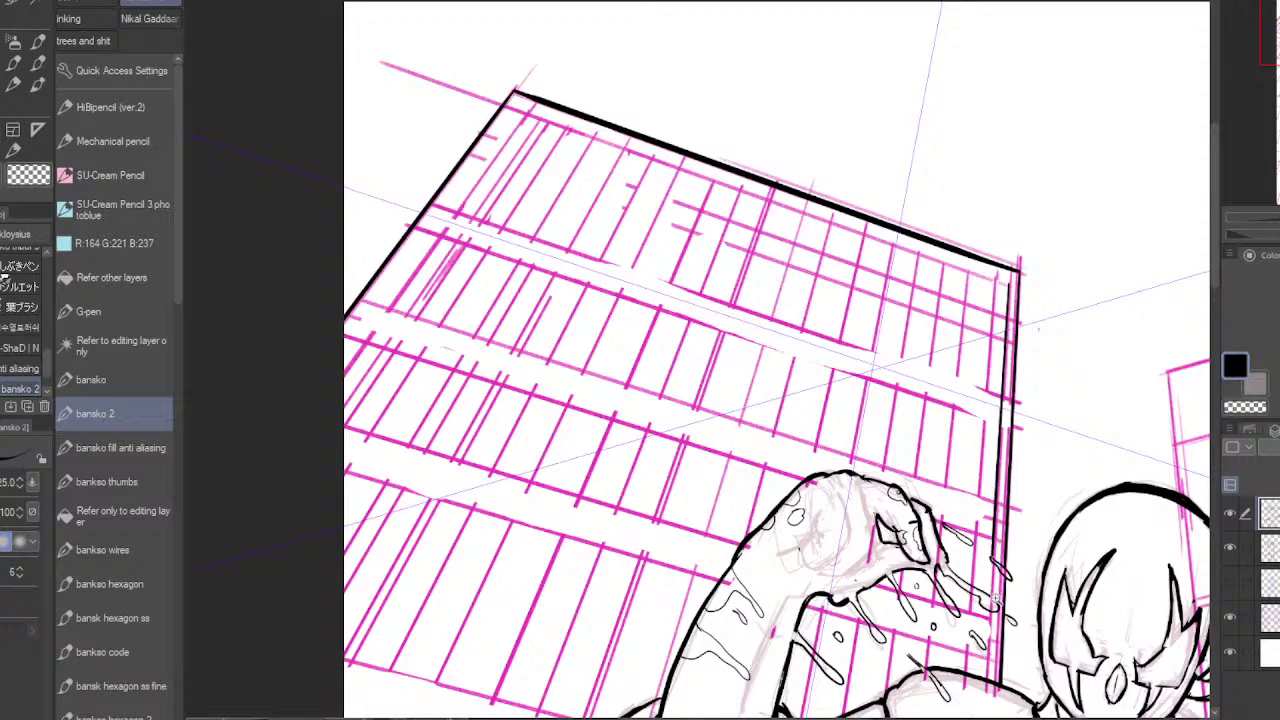
scroll(997, 598, up, 2)
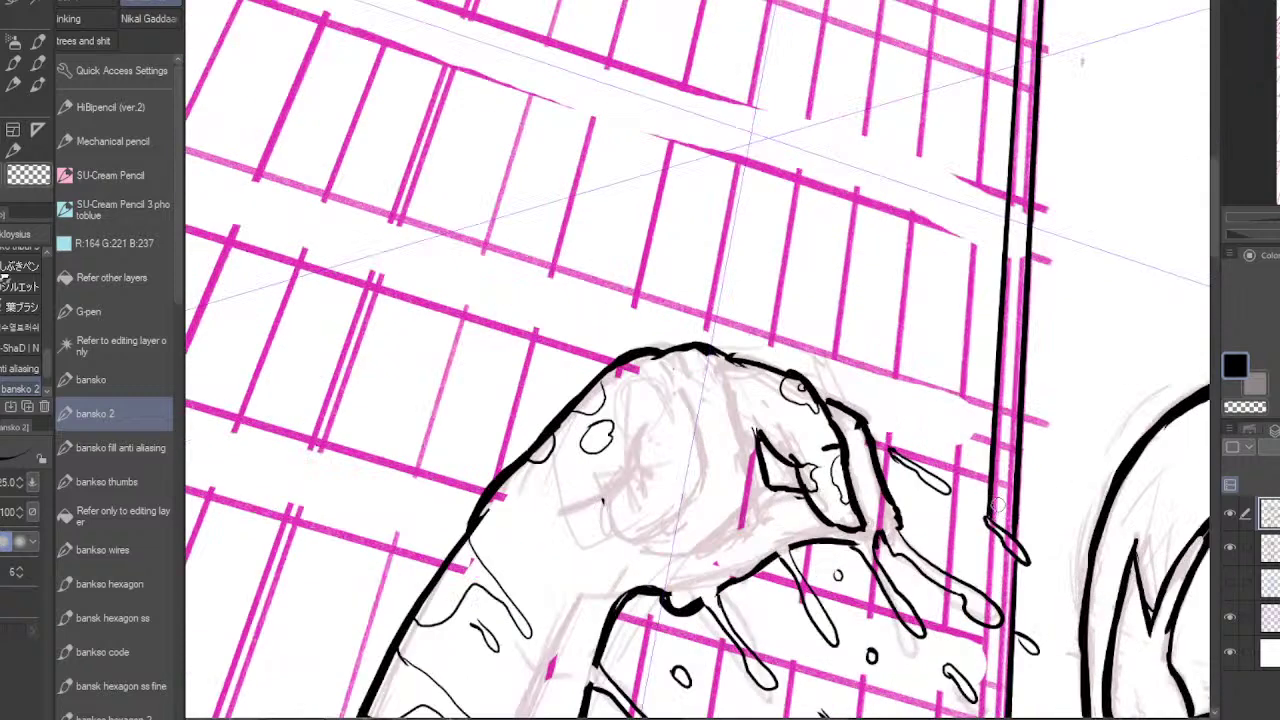
mouse_move(988, 520)
mouse_down()
mouse_move(984, 585)
mouse_move(986, 528)
mouse_move(984, 590)
mouse_up()
mouse_move(989, 645)
mouse_down()
mouse_move(1010, 476)
mouse_move(991, 590)
mouse_up()
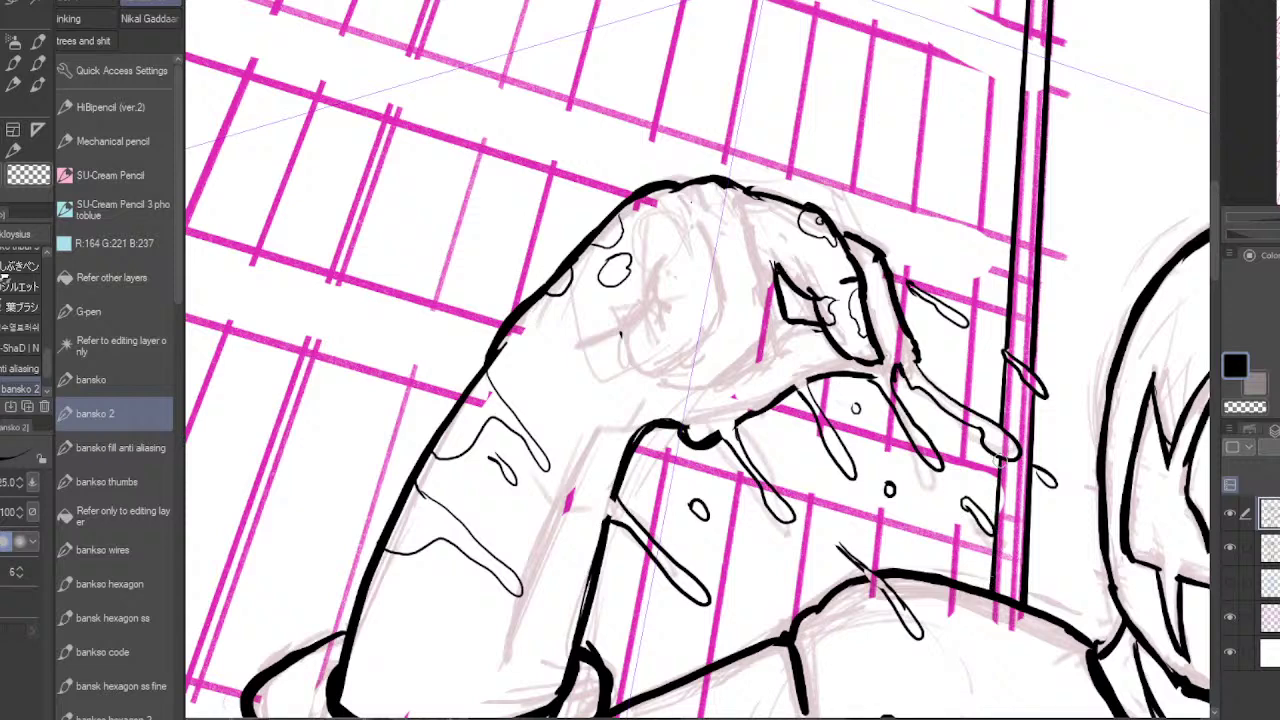
drag(1000, 462, 989, 591)
key(ctrl+z)
drag(1000, 463, 993, 577)
drag(999, 459, 995, 559)
- Ink a parallel inner line along the building's slanted left edge, from below the roof corner to the canvas border
drag(938, 242, 973, 538)
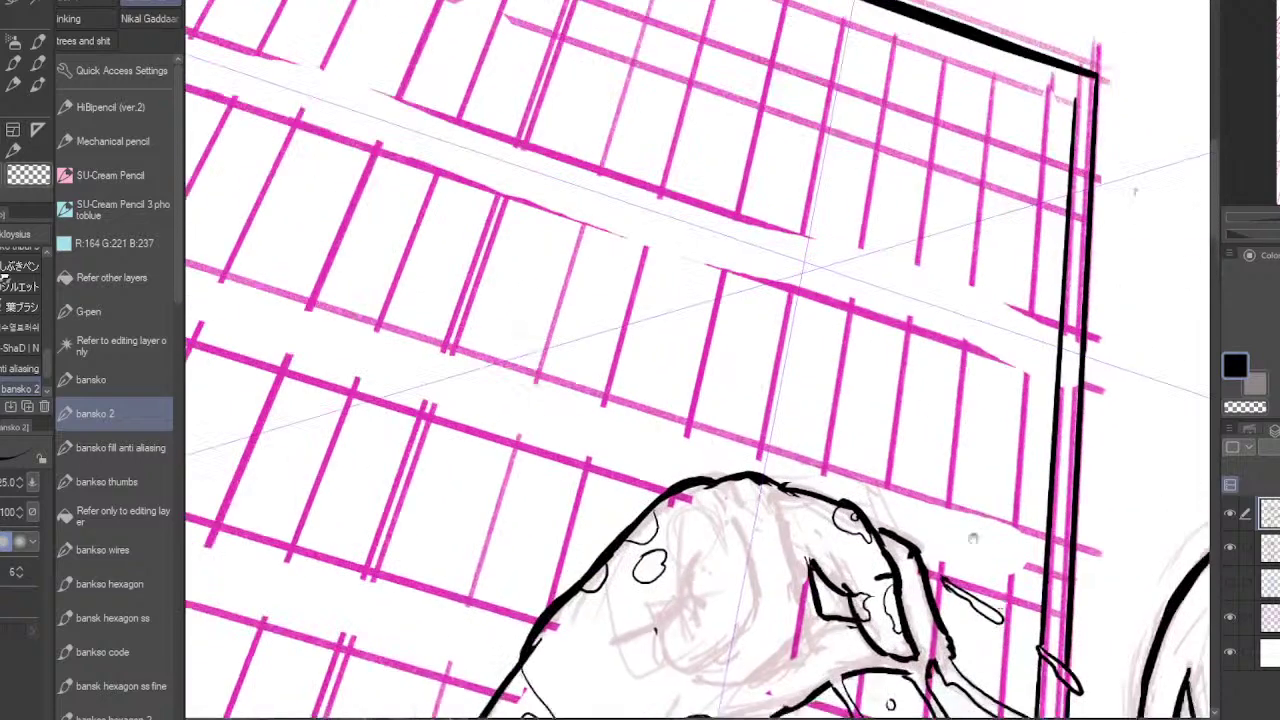
drag(858, 278, 1079, 553)
drag(852, 427, 1094, 477)
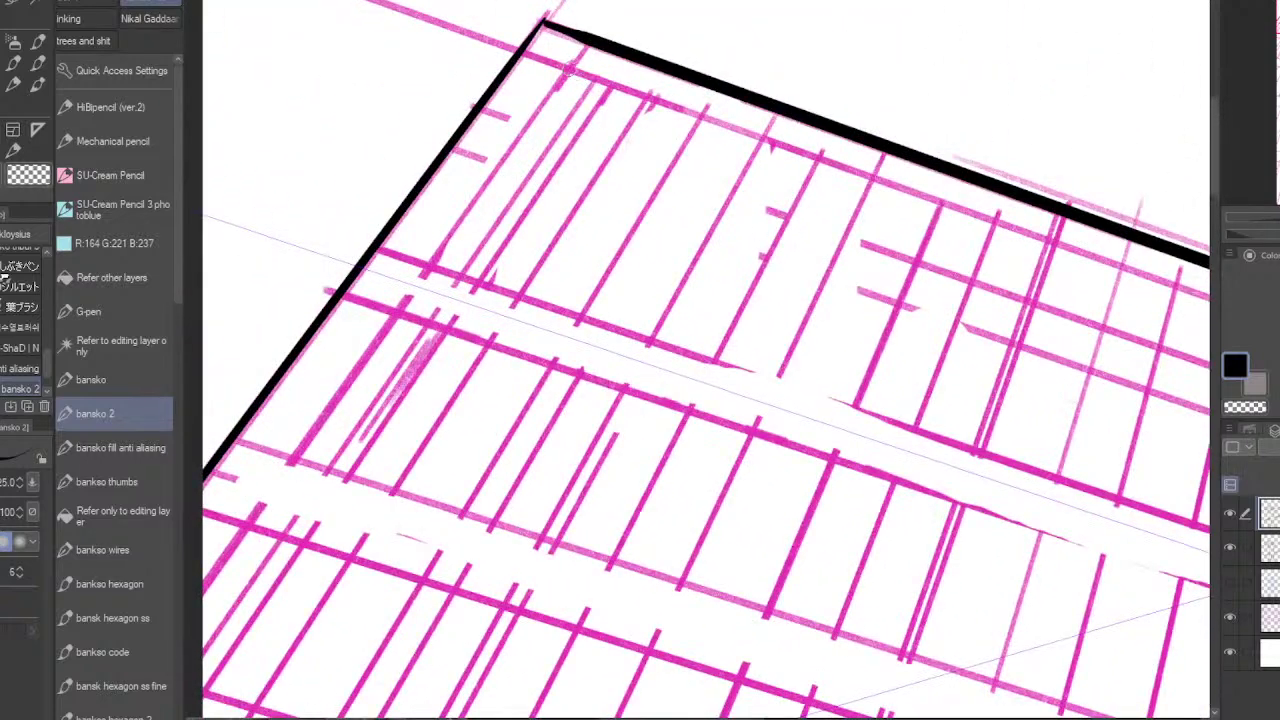
drag(570, 68, 246, 696)
drag(700, 298, 846, 260)
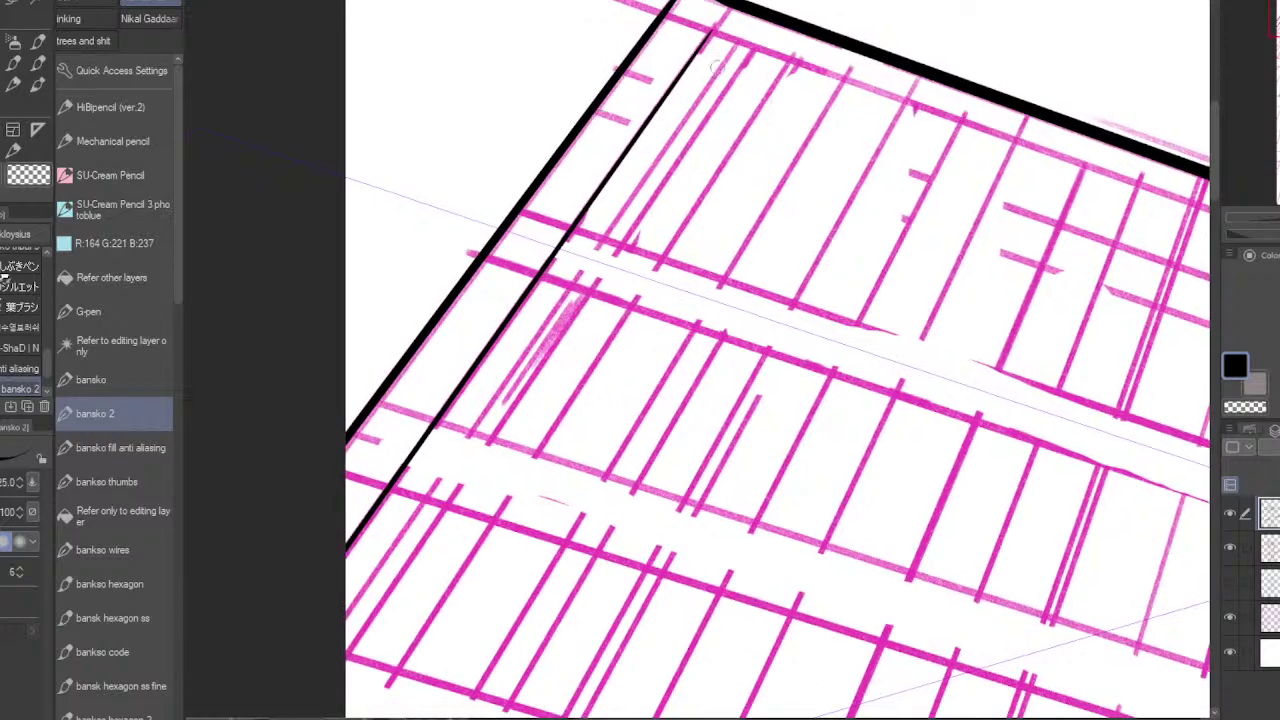
drag(709, 27, 494, 409)
key(ctrl+z)
mouse_move(709, 32)
mouse_down()
mouse_move(583, 245)
mouse_move(346, 556)
mouse_up()
- Ink a thinner inner line below the roofline, joining the two inner side lines of the building
mouse_move(818, 183)
mouse_down()
mouse_move(651, 313)
mouse_move(455, 314)
mouse_up()
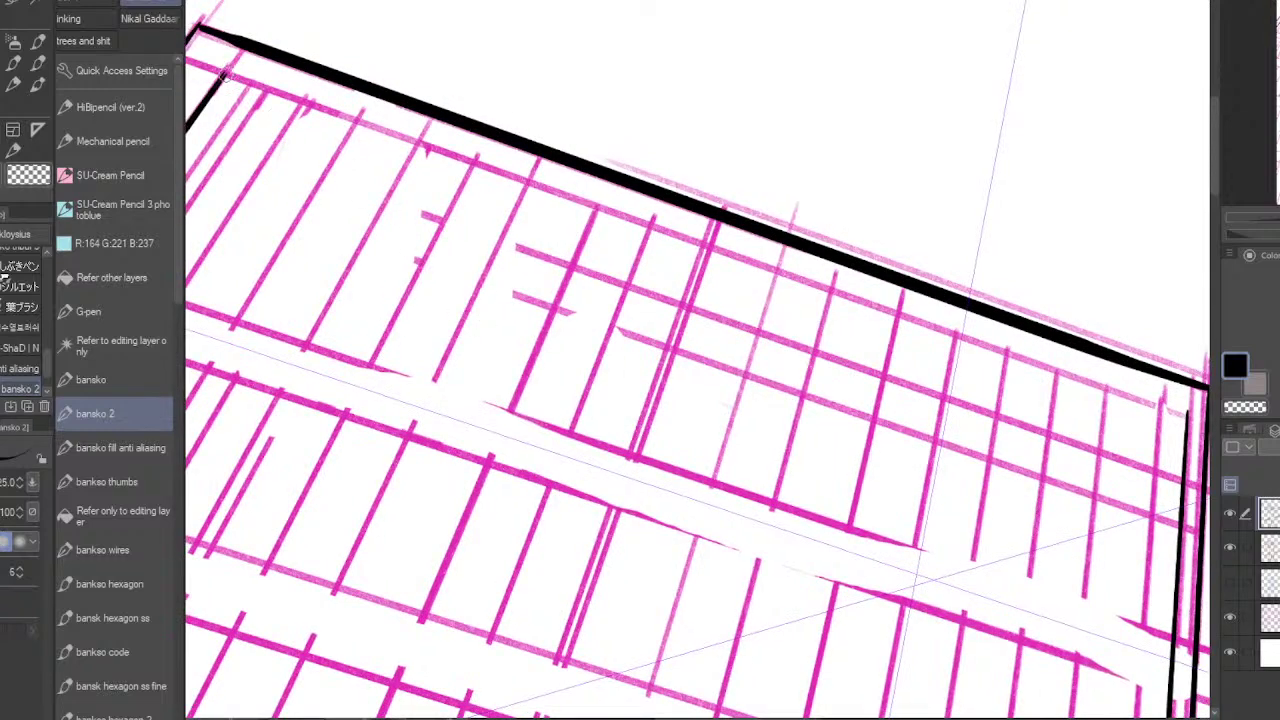
drag(224, 72, 560, 195)
drag(539, 268, 1126, 566)
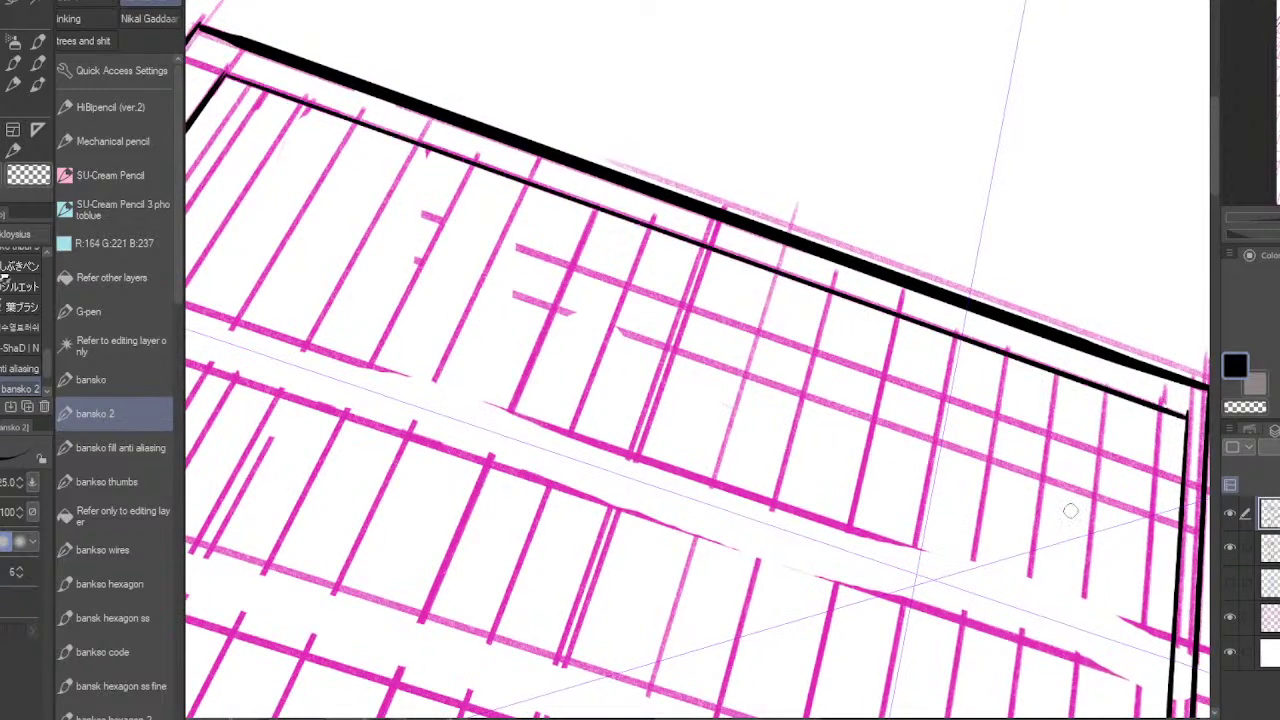
mouse_move(235, 78)
mouse_down()
mouse_move(560, 225)
mouse_move(1084, 503)
mouse_move(1153, 519)
mouse_up()
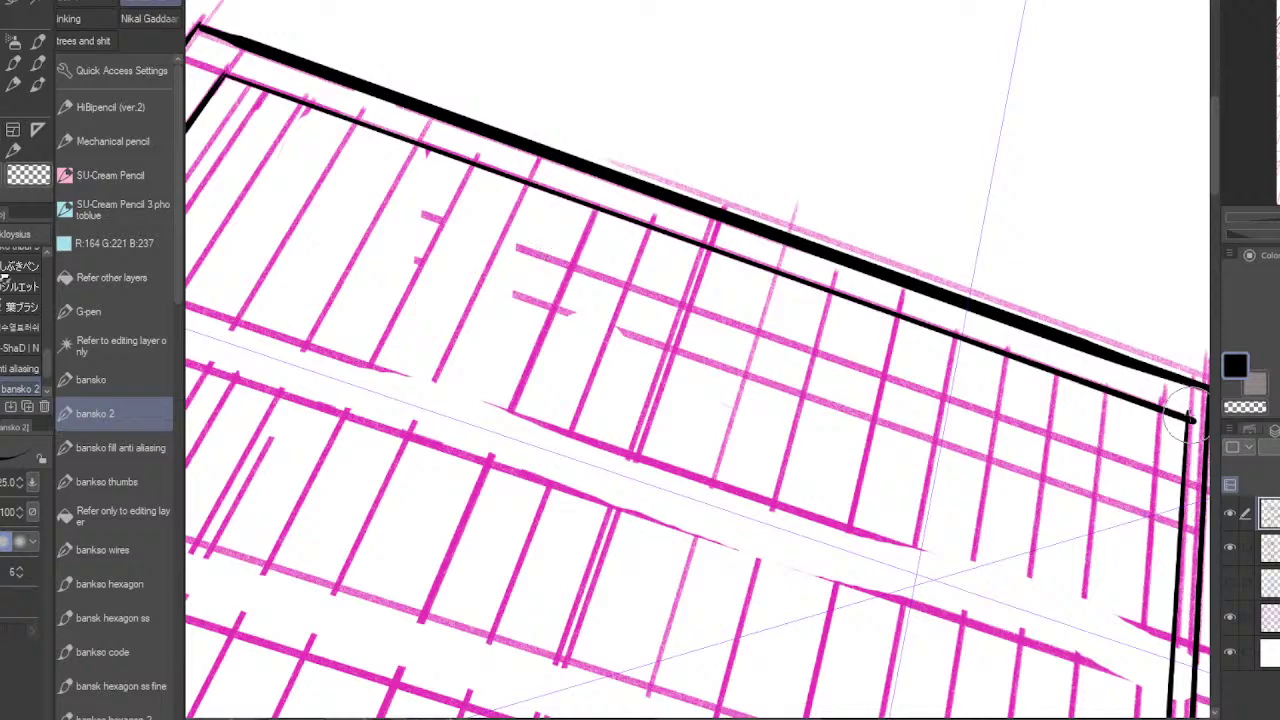
- Ink a thick lower border for the top window row across the building's face between the inner side lines
drag(750, 514, 1109, 443)
drag(450, 205, 1108, 424)
mouse_move(1088, 488)
mouse_down()
mouse_move(1177, 524)
mouse_move(803, 463)
mouse_move(840, 477)
mouse_up()
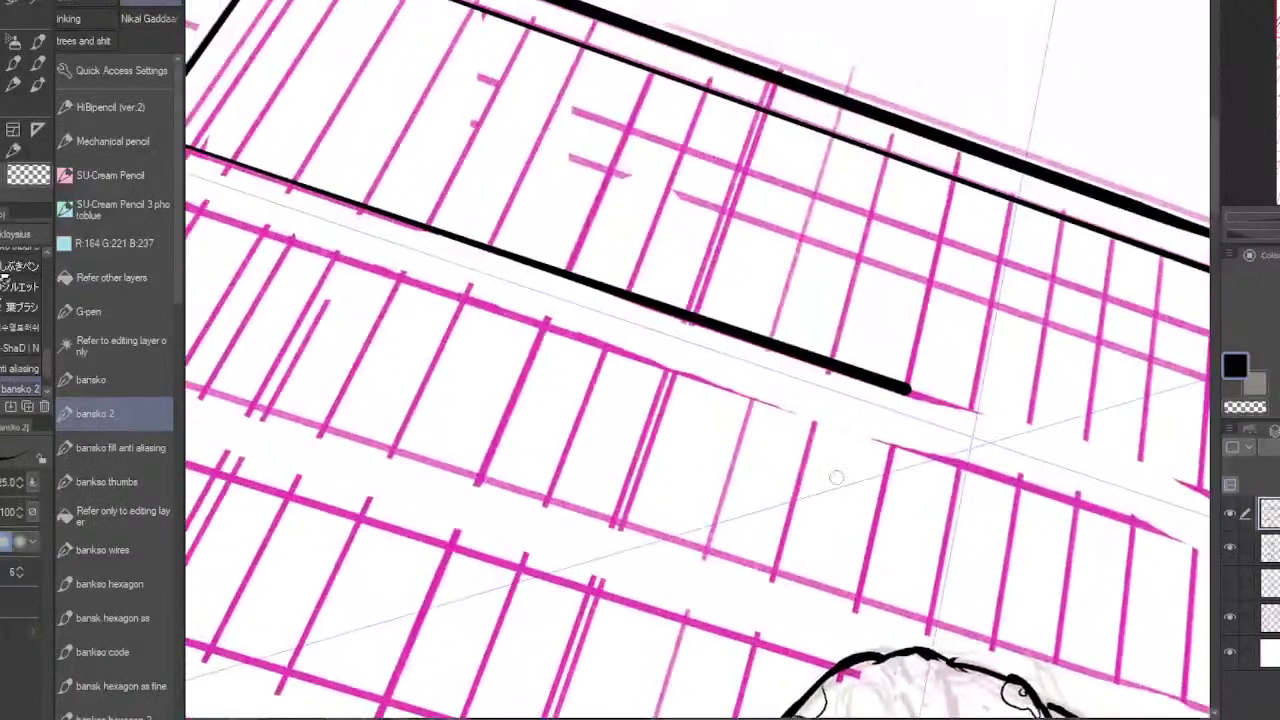
scroll(849, 489, down, 1)
mouse_move(1125, 496)
mouse_down()
mouse_move(498, 209)
mouse_move(349, 189)
mouse_up()
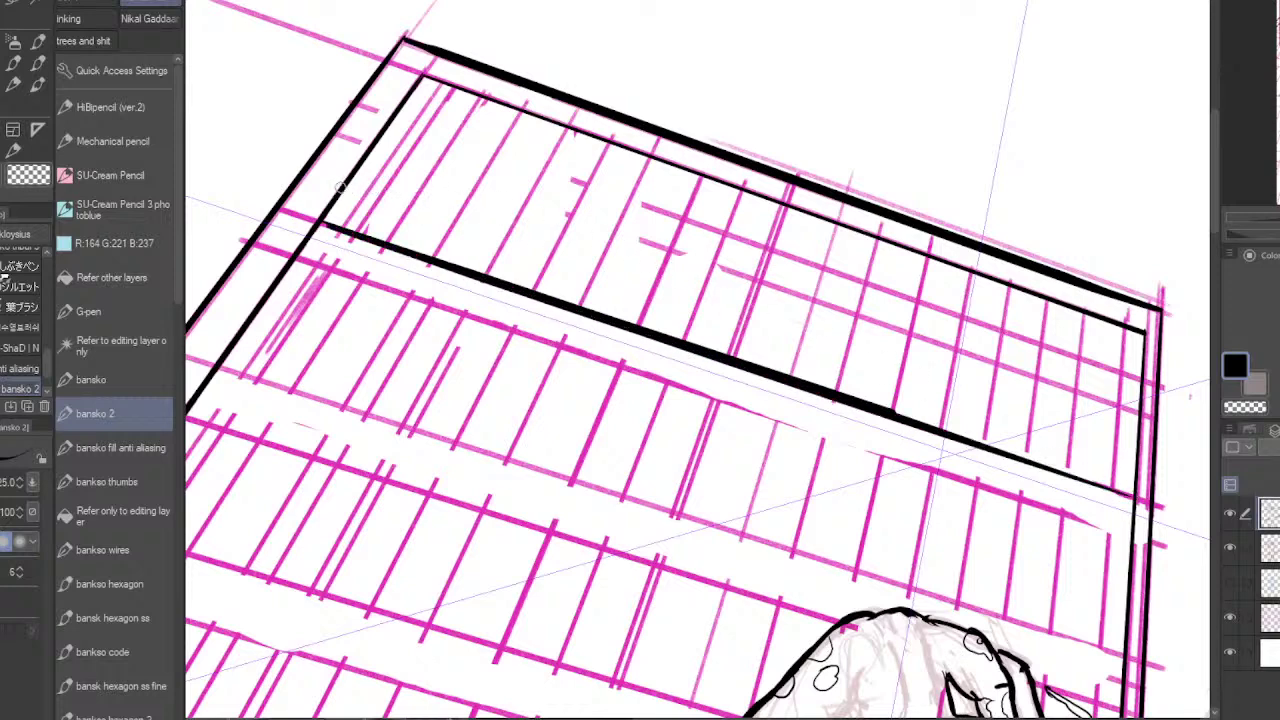
- Ink the upper border of the second window row across the building, redoing the stroke until it follows the sketch
mouse_move(298, 256)
mouse_down()
mouse_move(1001, 569)
mouse_move(1083, 593)
mouse_up()
key(ctrl+z)
drag(300, 259, 586, 337)
key(ctrl+z)
drag(296, 256, 1136, 515)
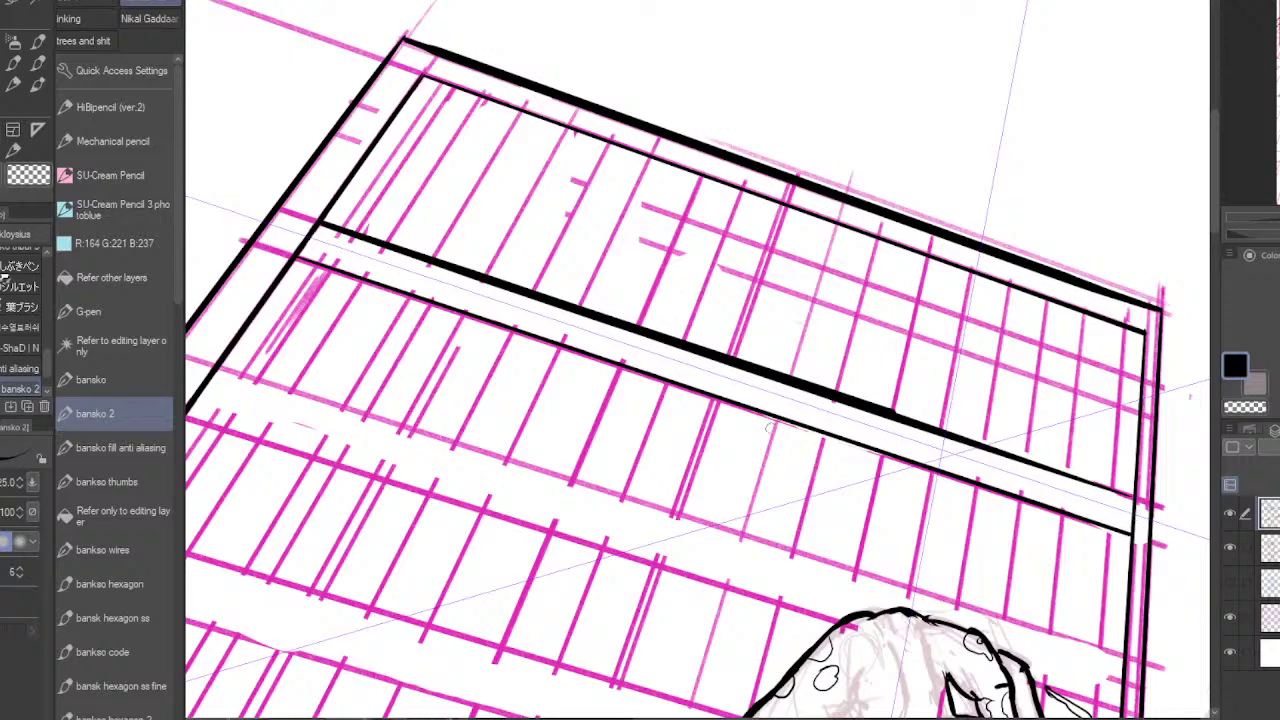
mouse_move(306, 257)
mouse_down()
mouse_move(675, 417)
mouse_move(1107, 568)
mouse_move(1166, 426)
mouse_up()
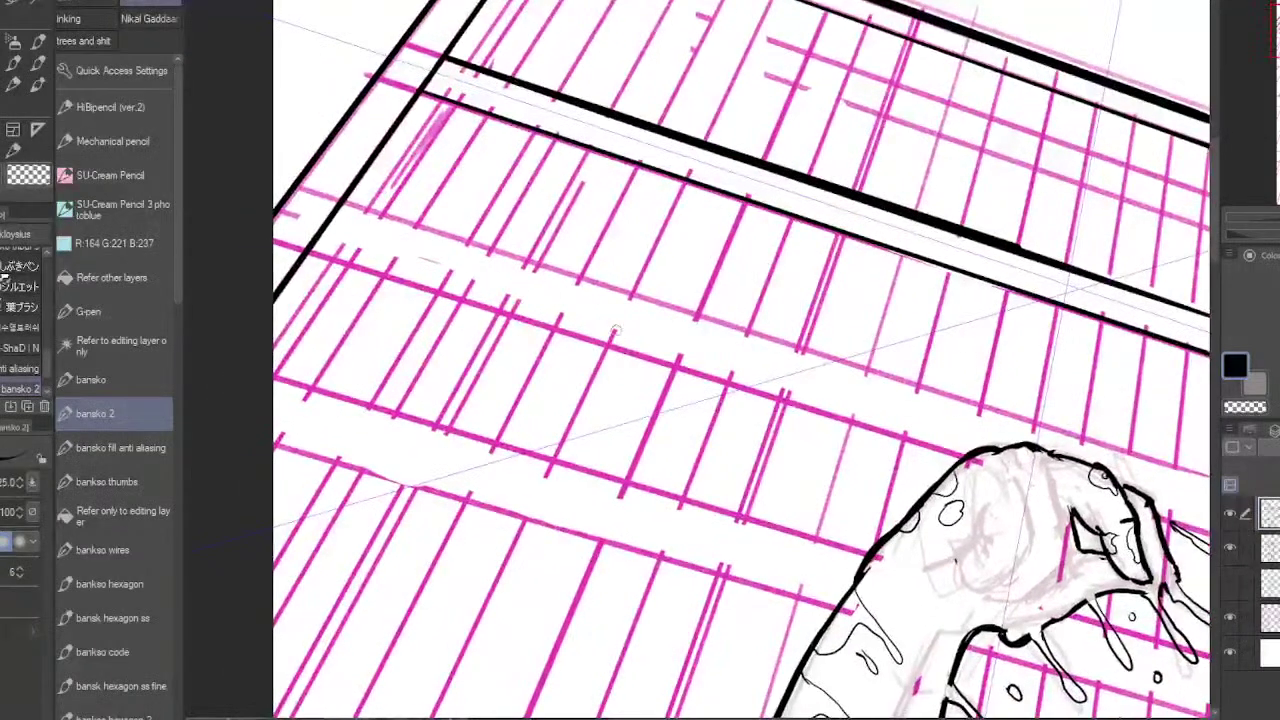
- Ink and thicken the lower border of the second window row, extending it to the building's right inner line
mouse_move(344, 202)
mouse_down()
mouse_move(993, 478)
mouse_move(1206, 540)
mouse_up()
drag(1200, 525, 1122, 513)
scroll(1080, 560, down, 1)
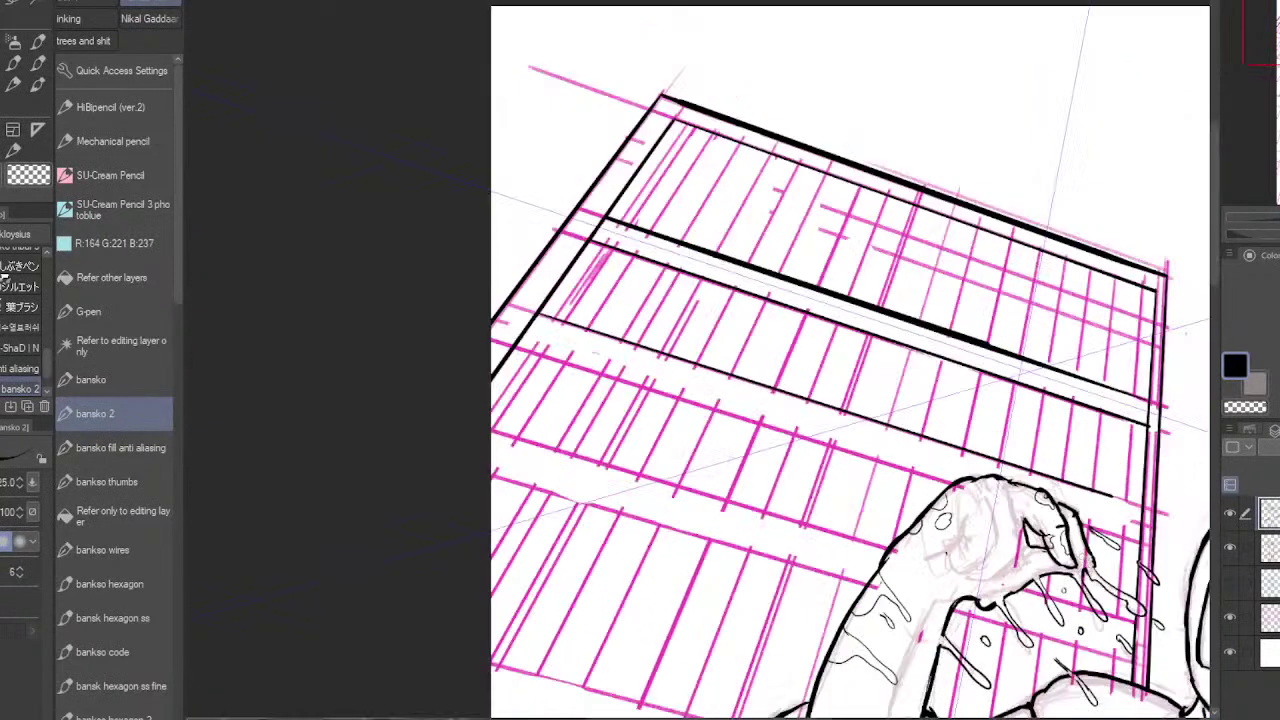
drag(537, 313, 1109, 515)
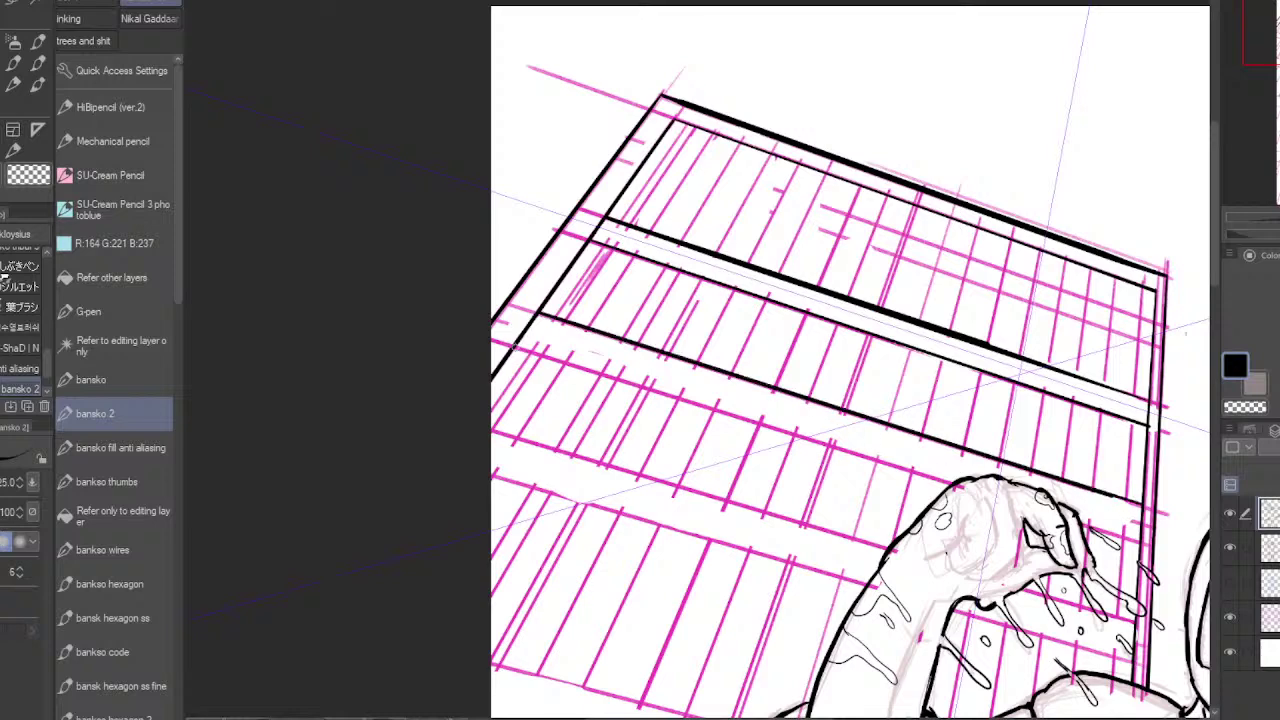
- Ink the upper and lower borders of the third window row from the building's left side to the raised hand
drag(506, 344, 932, 480)
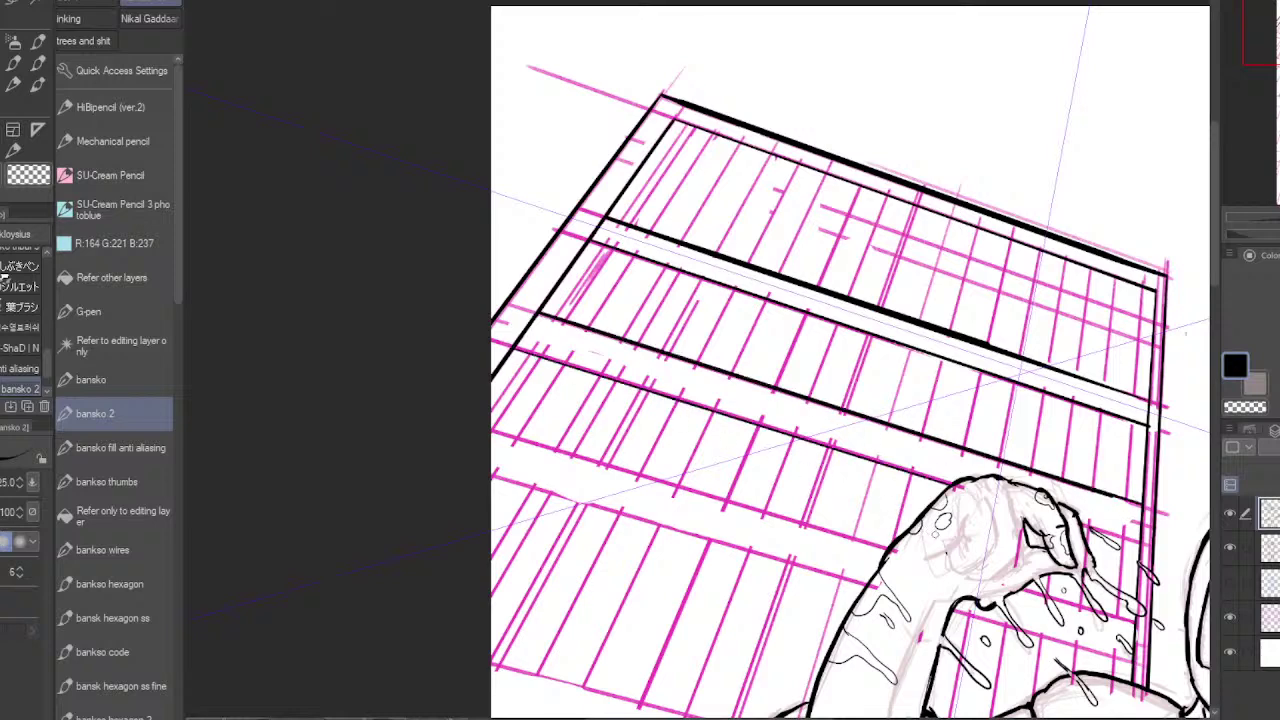
drag(514, 349, 925, 527)
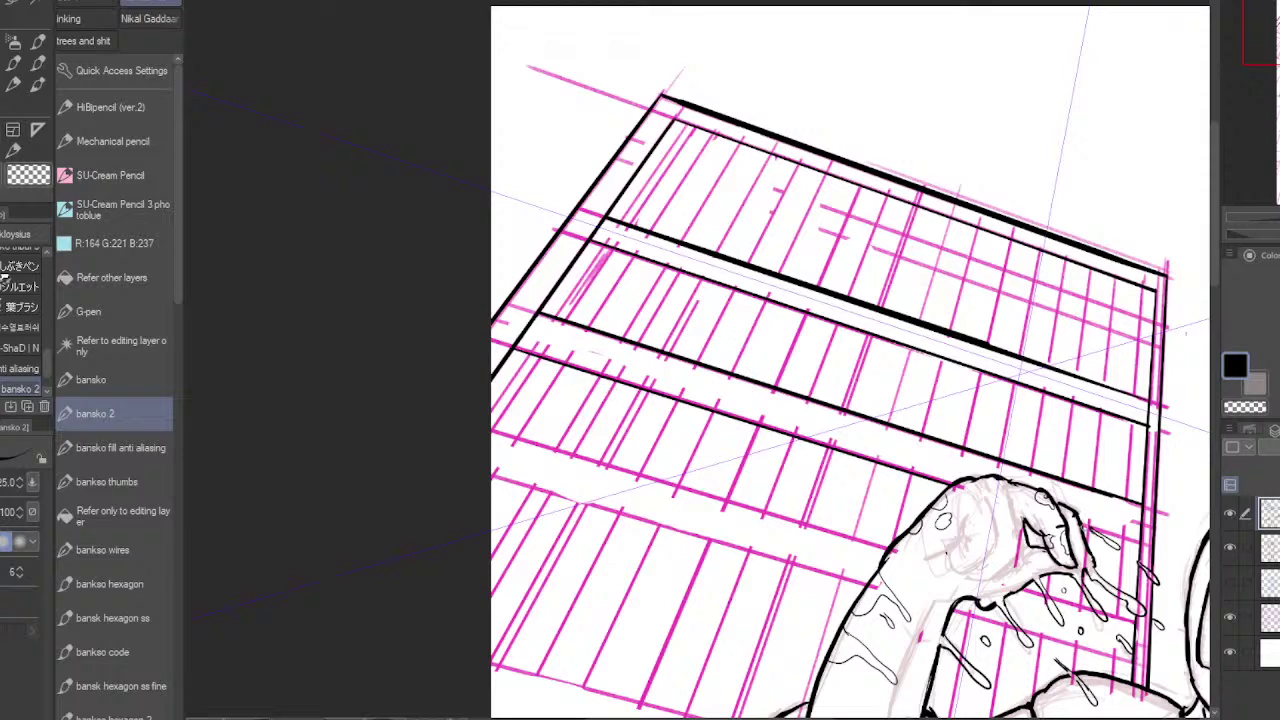
drag(1106, 534, 1130, 548)
drag(790, 584, 992, 537)
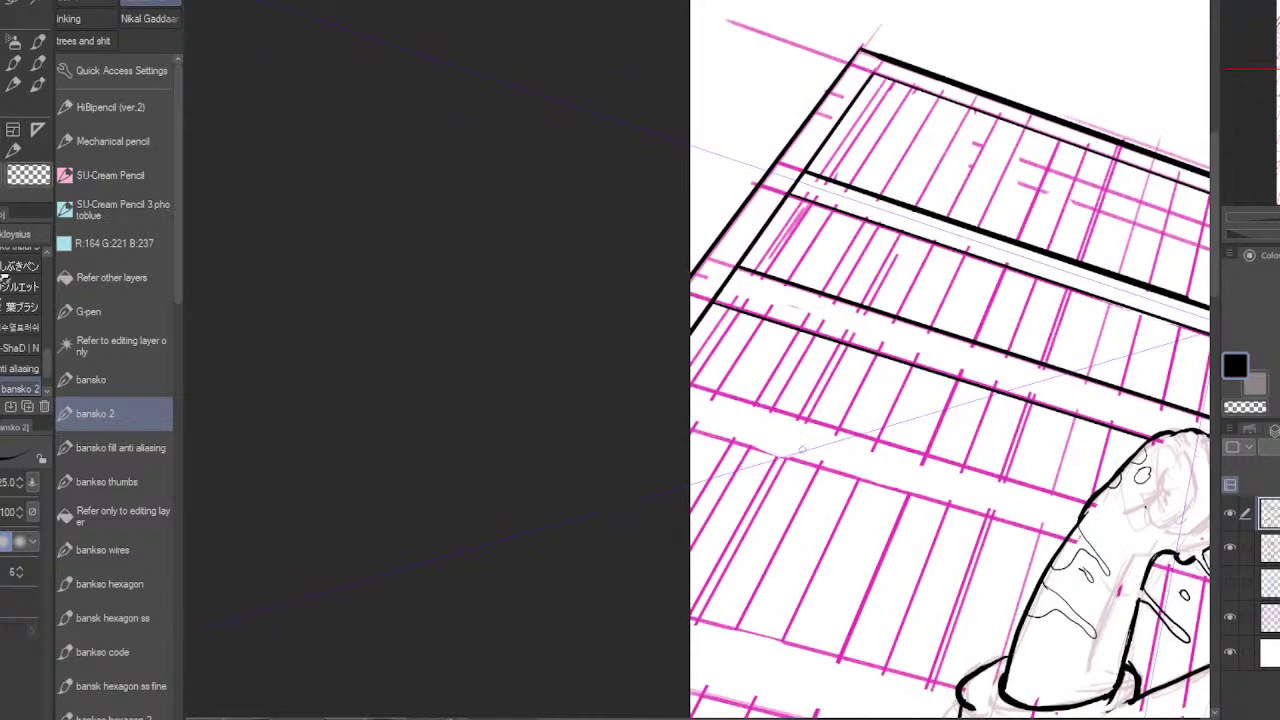
drag(682, 381, 1080, 501)
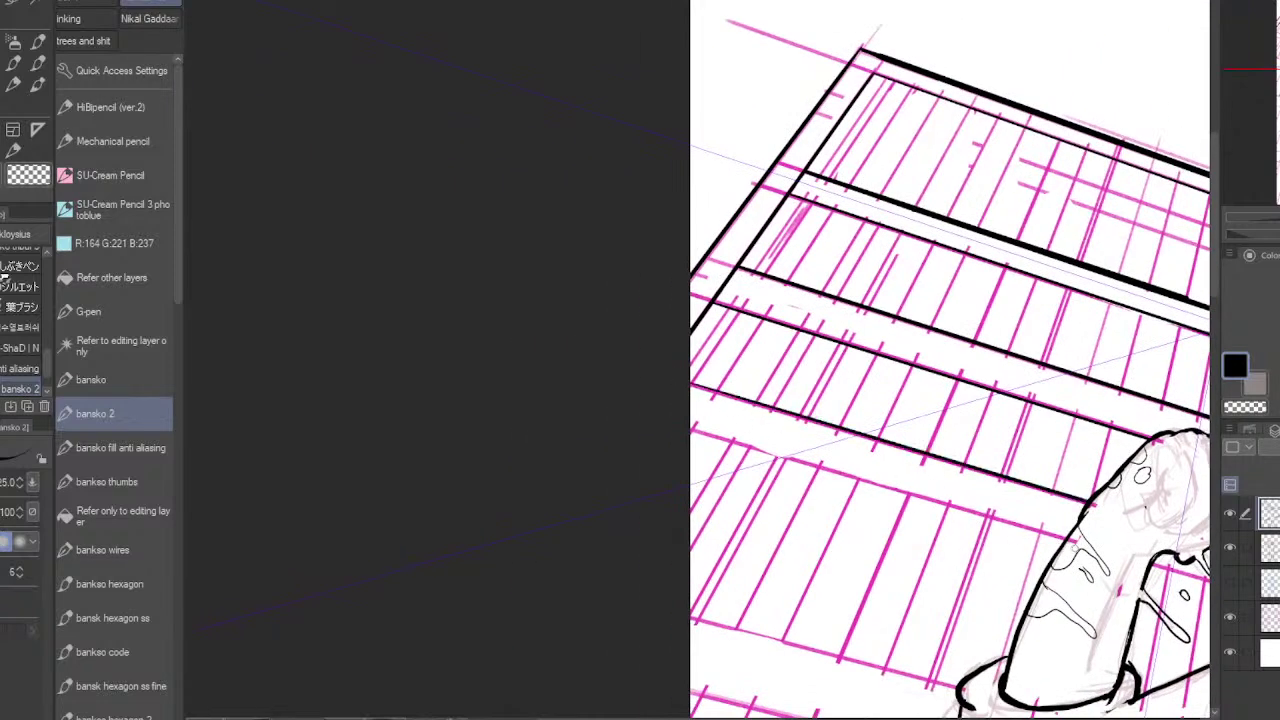
- Ink the fourth window row's upper border to the forearm and continue the row borders between the raised hand and the building's right edge
drag(706, 437, 1047, 565)
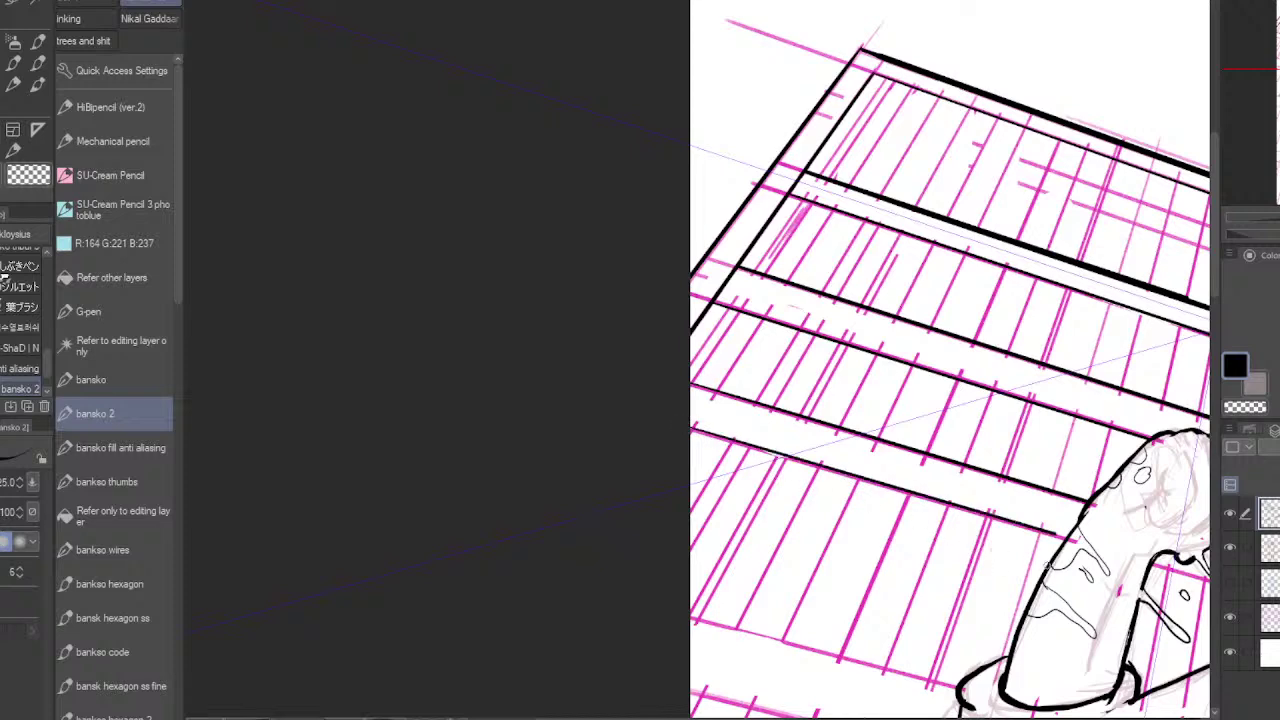
drag(691, 428, 1023, 560)
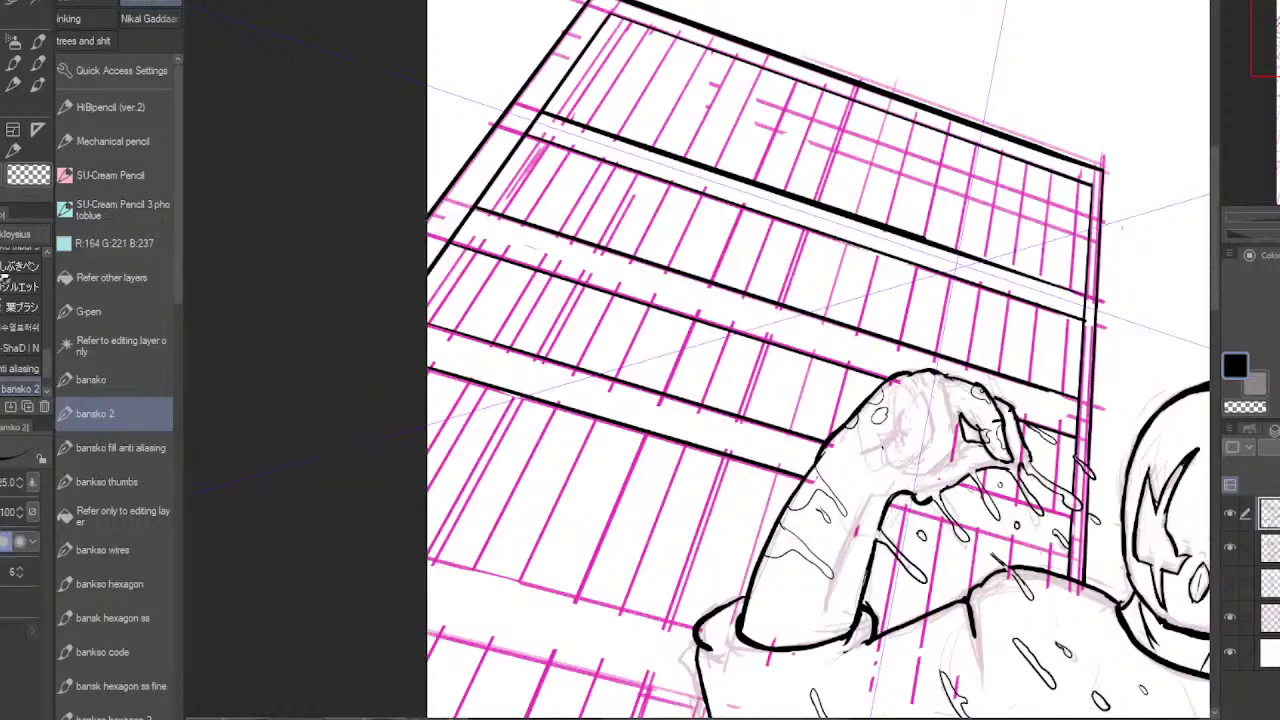
scroll(977, 512, up, 1)
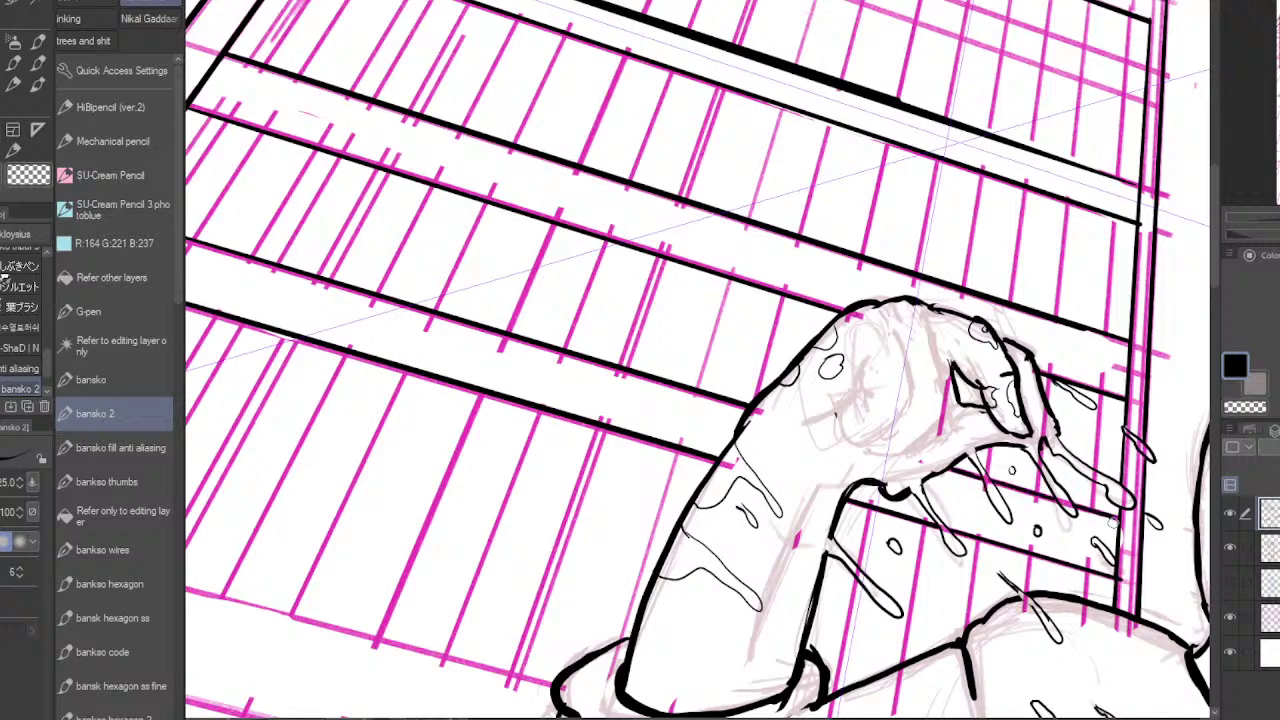
drag(545, 651, 743, 521)
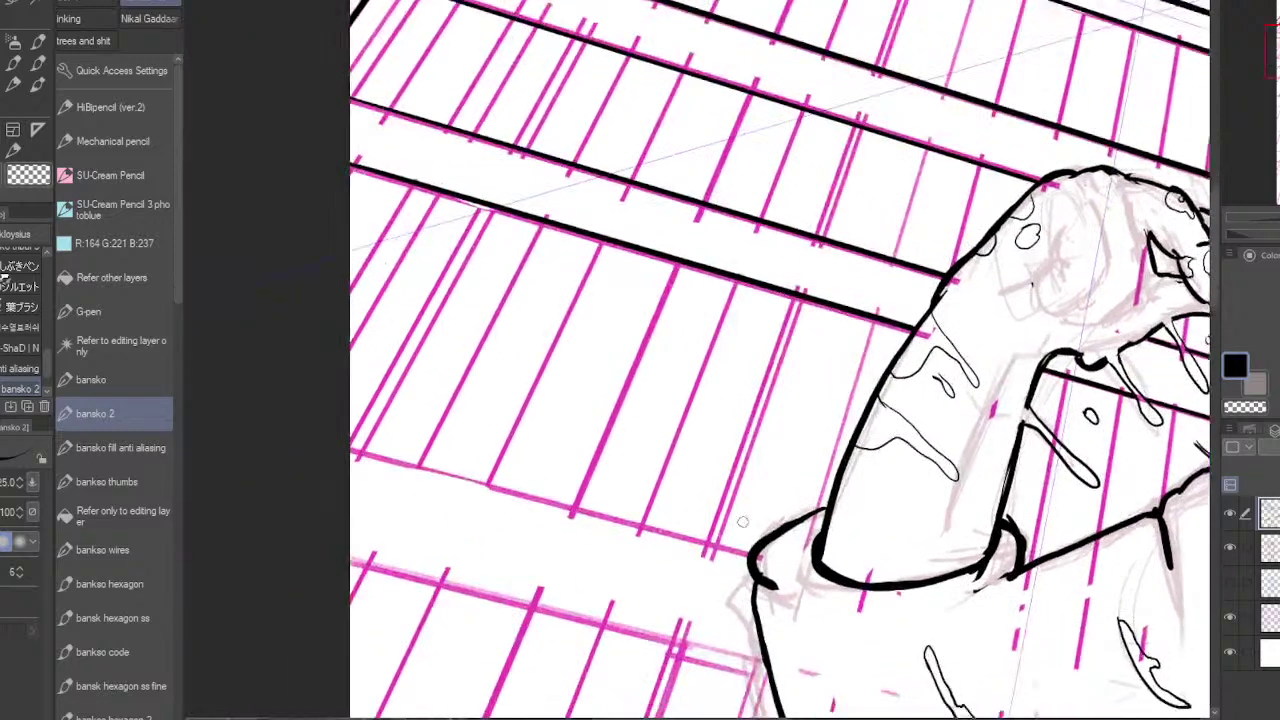
- Ink the fourth window row's lower border and the fifth row's upper border from the building's left side to the character's sleeve
mouse_move(362, 458)
mouse_down()
mouse_move(729, 614)
mouse_move(747, 615)
mouse_move(768, 556)
mouse_up()
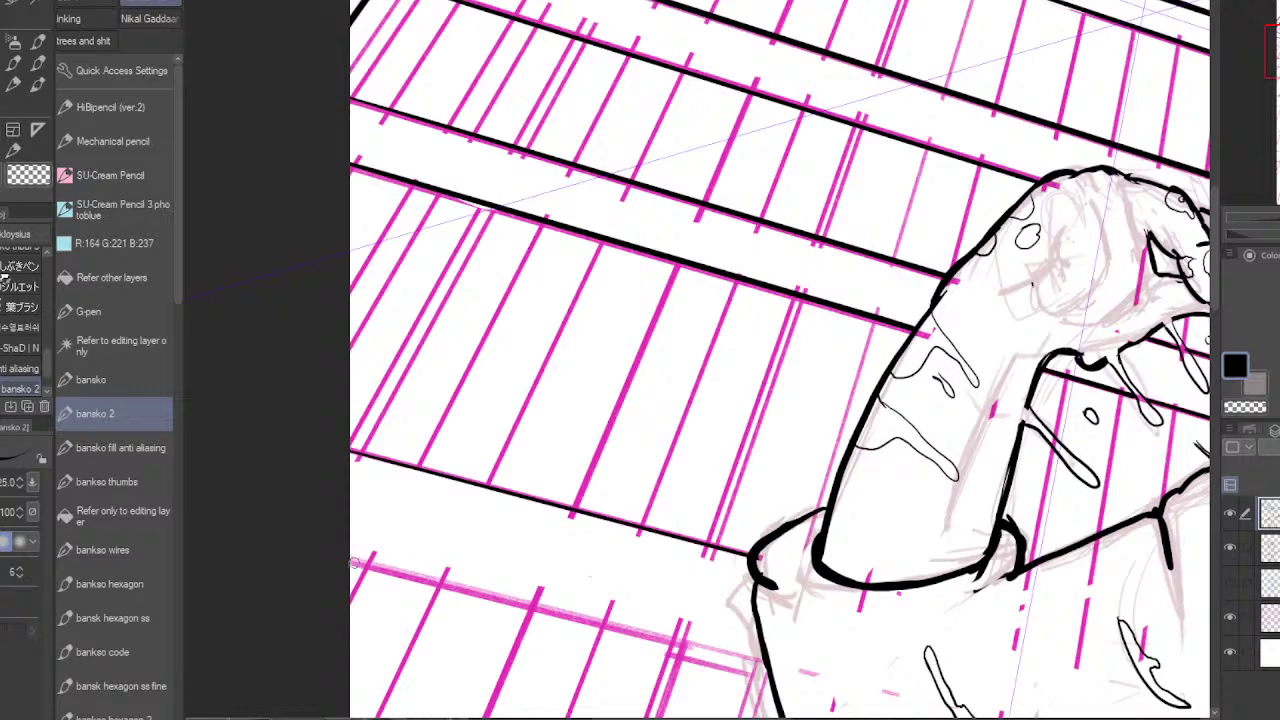
mouse_move(354, 562)
mouse_down()
mouse_move(595, 665)
mouse_move(736, 700)
mouse_move(742, 684)
mouse_up()
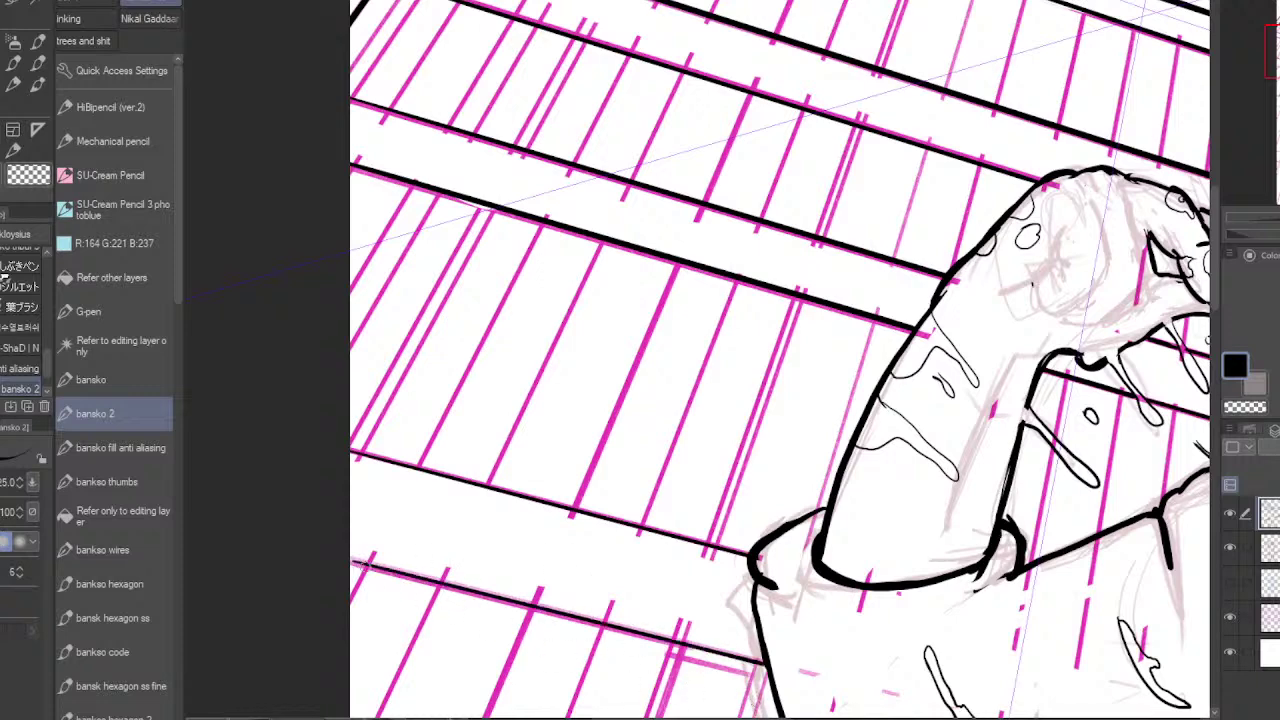
drag(373, 571, 752, 685)
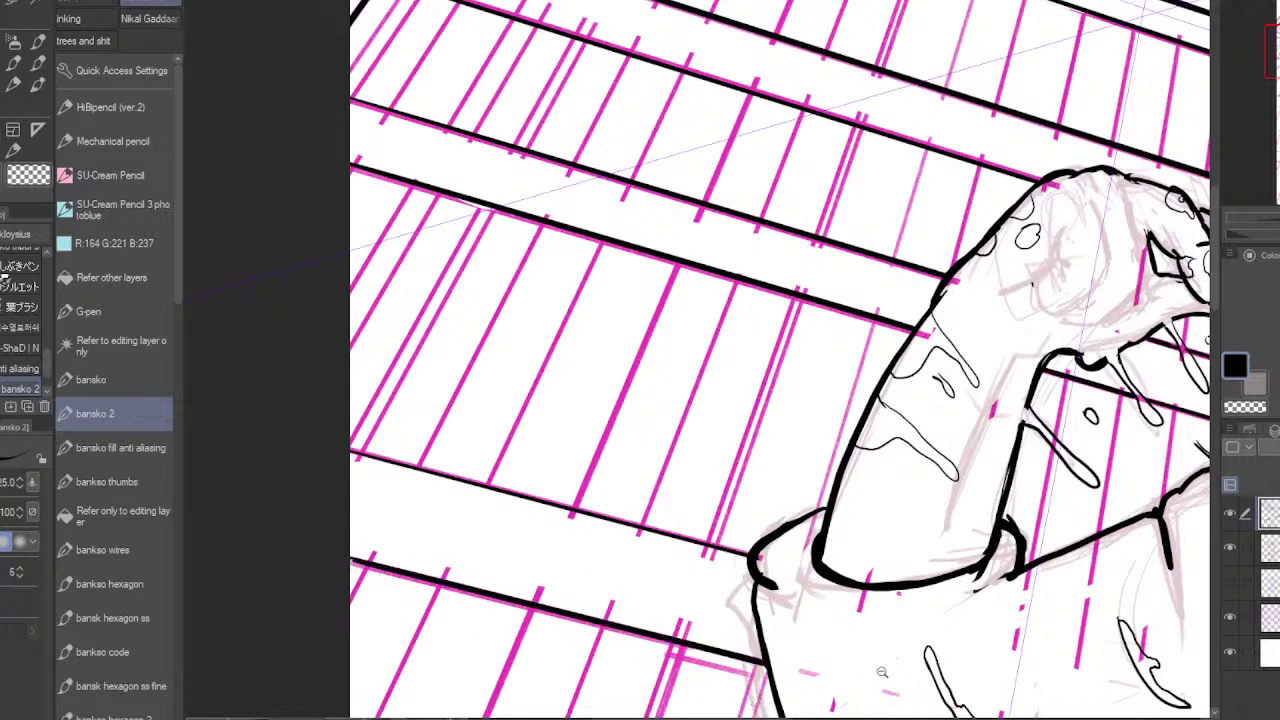
- Ink and thicken the fifth window row's lower border from the building's left side to the character's torso, redoing the thickening stroke
scroll(893, 678, down, 1)
drag(928, 669, 870, 244)
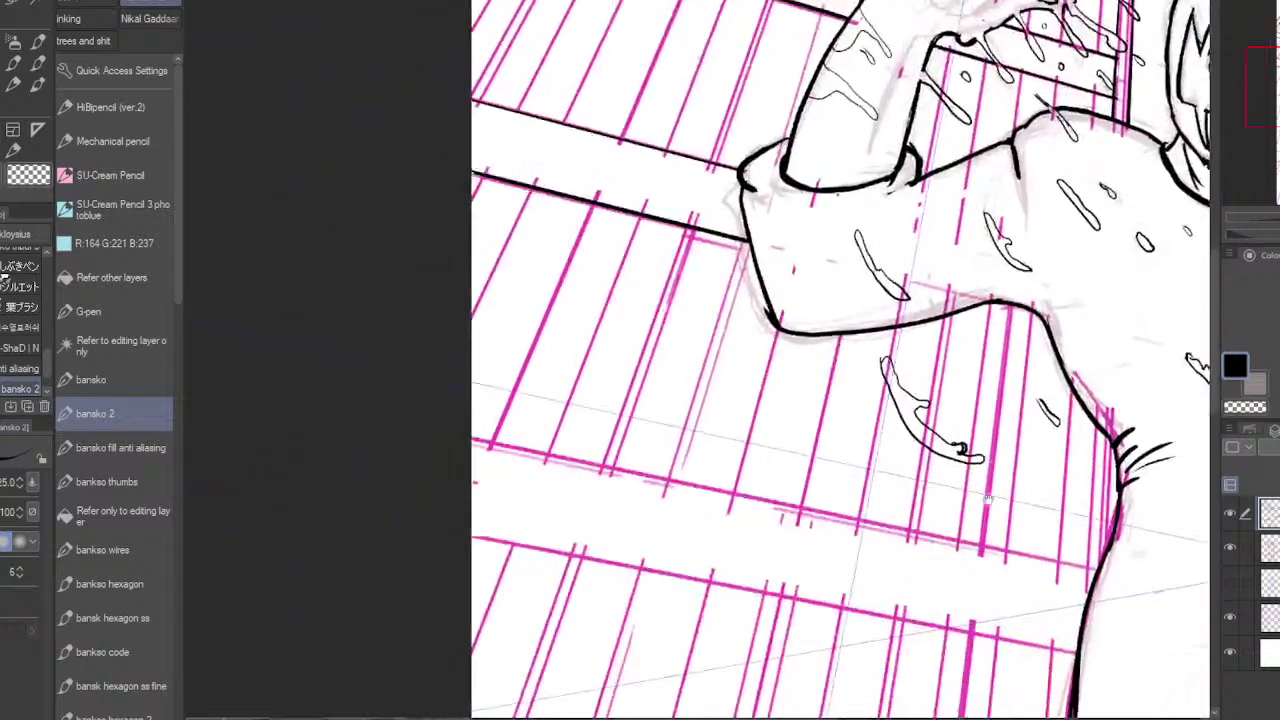
mouse_move(468, 437)
mouse_down()
mouse_move(875, 597)
mouse_move(1080, 621)
mouse_up()
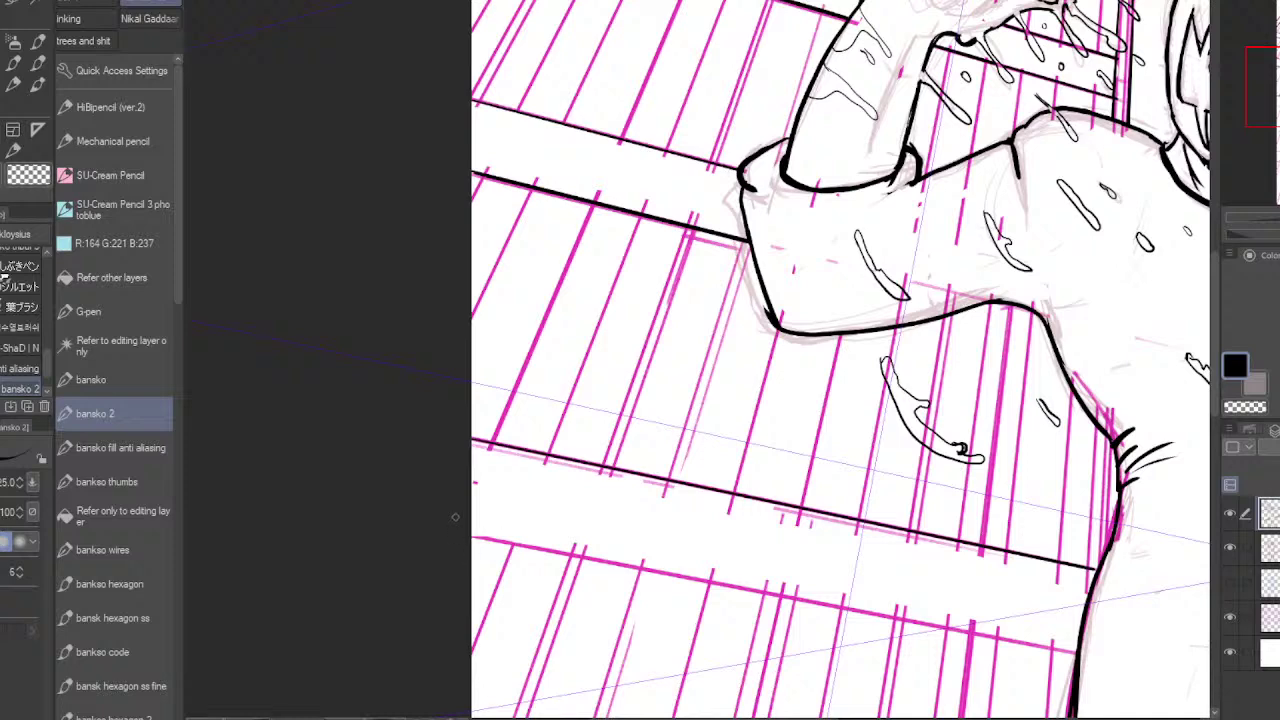
drag(470, 438, 1061, 626)
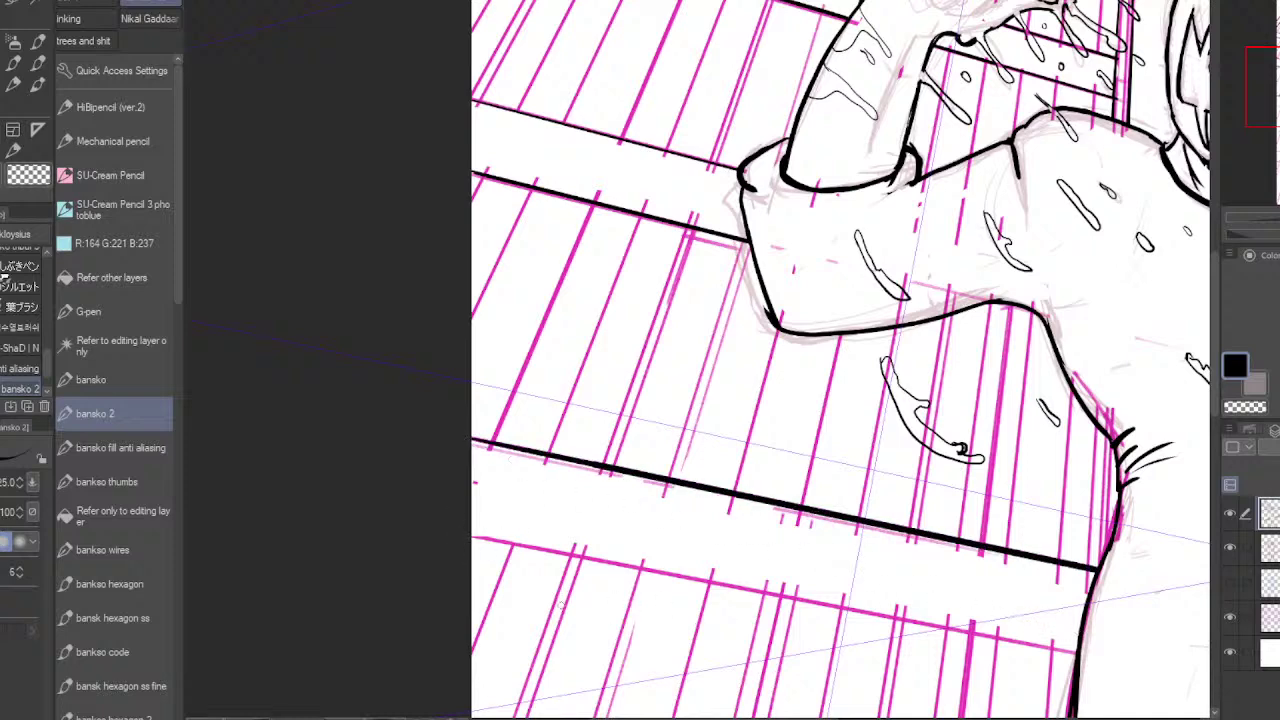
key(ctrl+z)
drag(1095, 568, 472, 440)
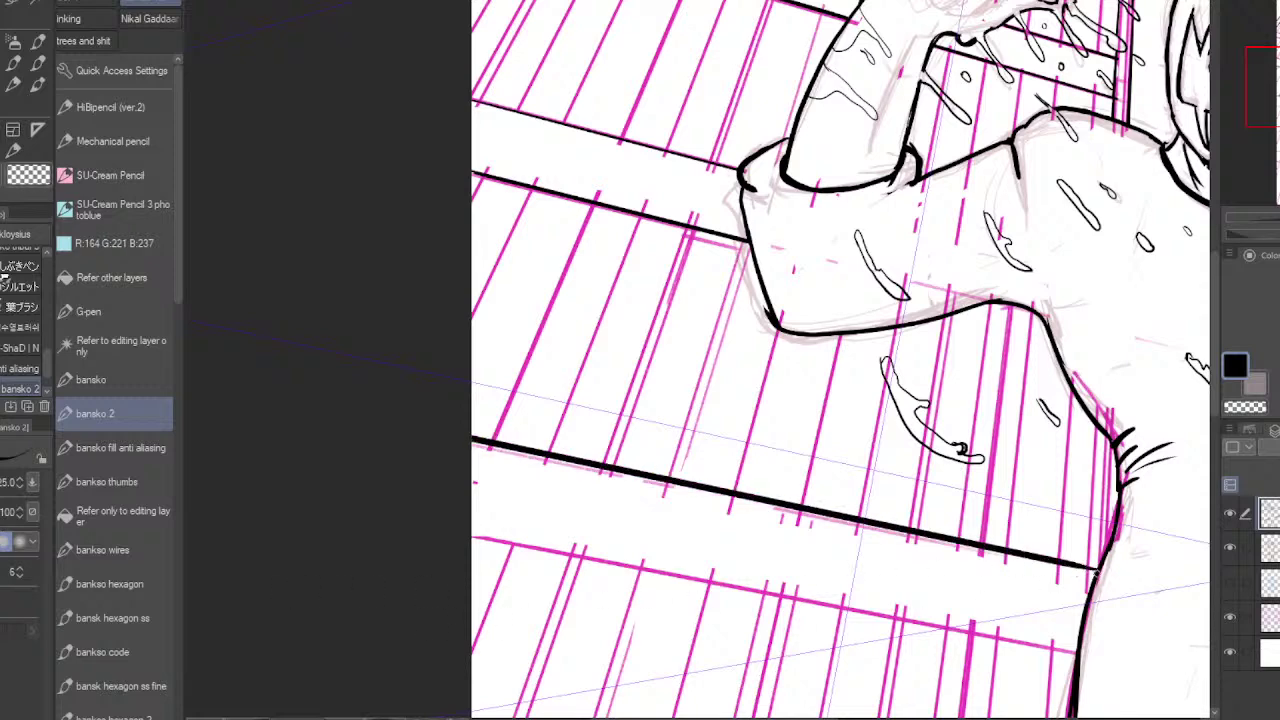
drag(1097, 572, 992, 549)
- Ink the sixth window row's upper and lower borders and the seventh row's upper border, from the character's body to the building's left side
mouse_move(1081, 658)
mouse_down()
mouse_move(1075, 565)
mouse_move(214, 650)
mouse_up()
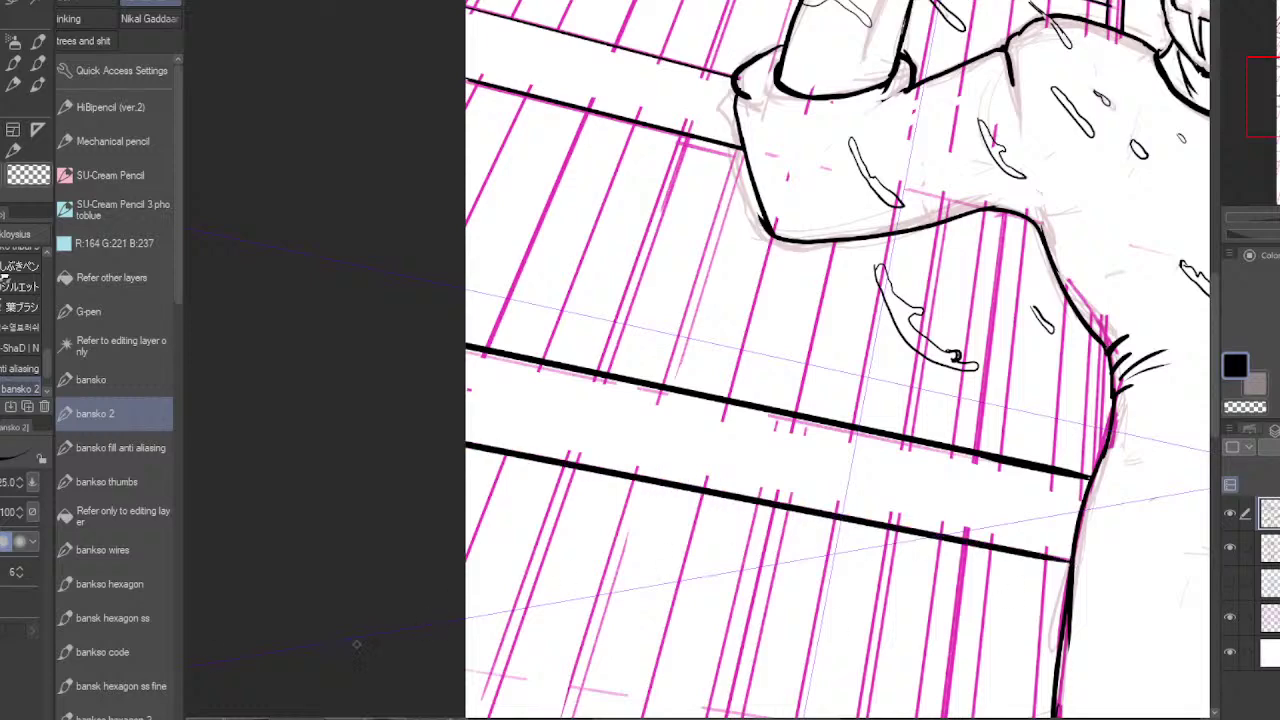
mouse_move(889, 627)
mouse_down()
mouse_move(977, 489)
mouse_move(1020, 311)
mouse_move(877, 157)
mouse_up()
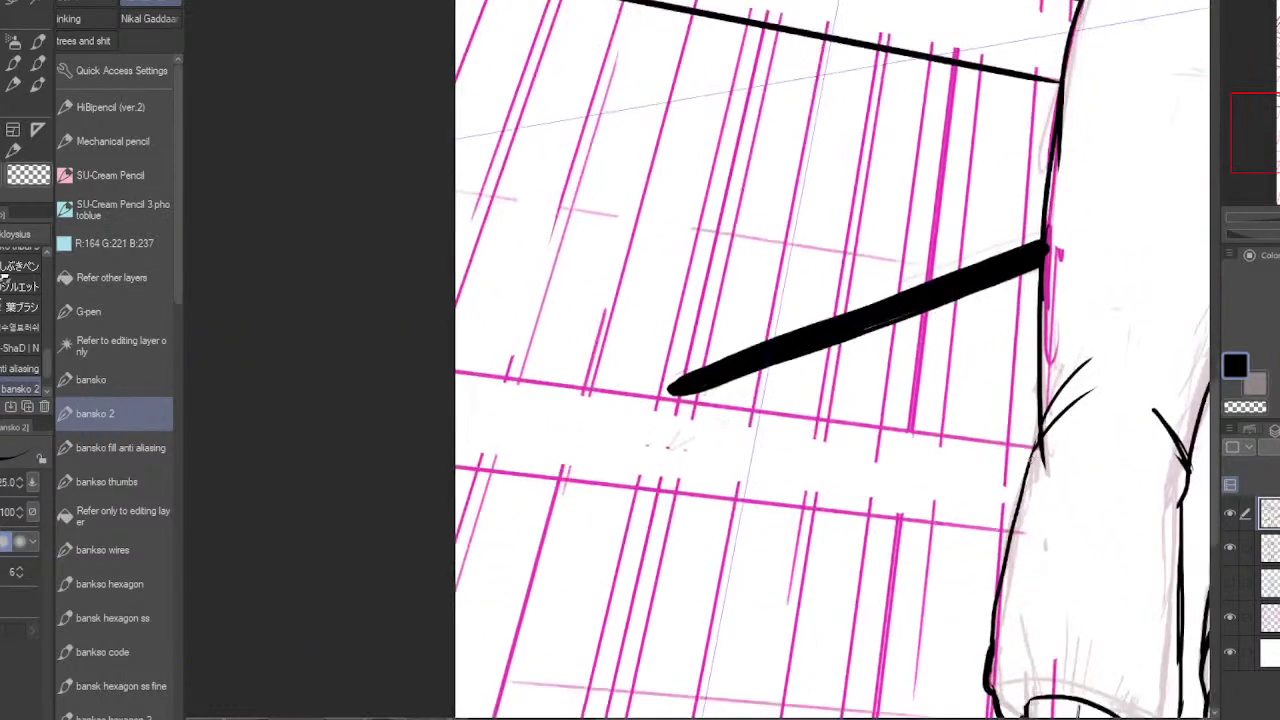
drag(1034, 448, 318, 489)
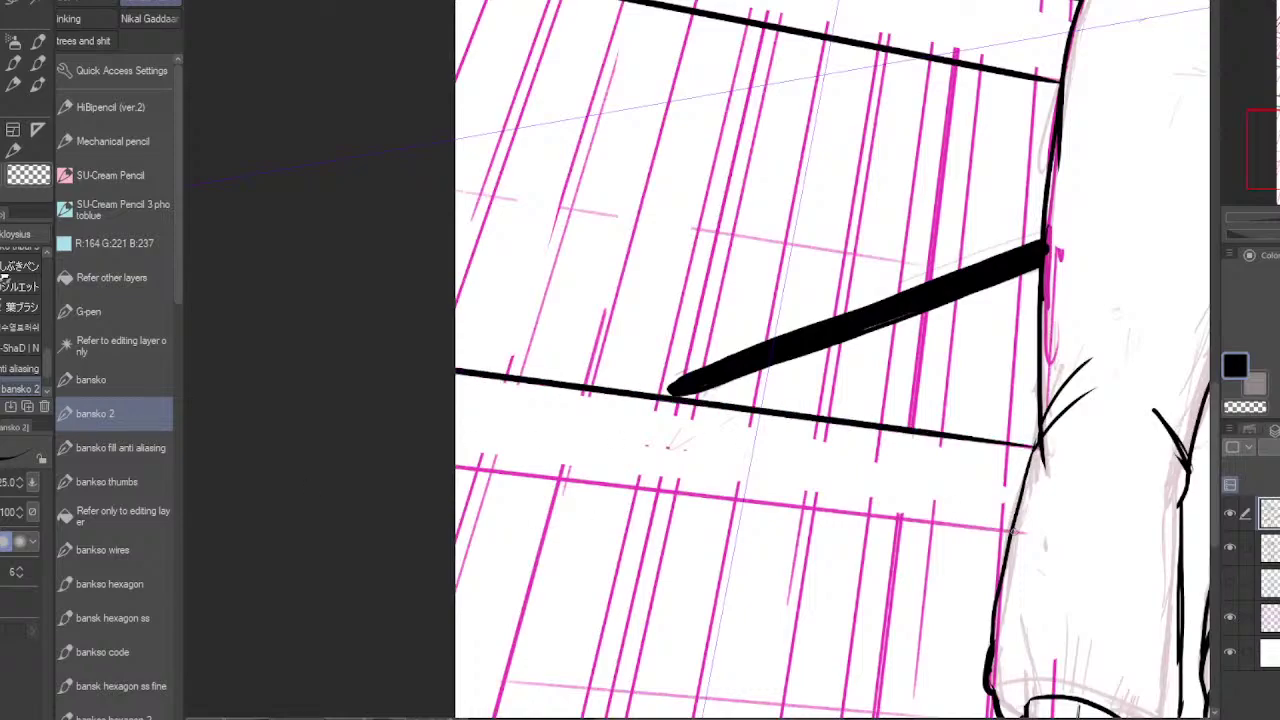
drag(1012, 532, 241, 599)
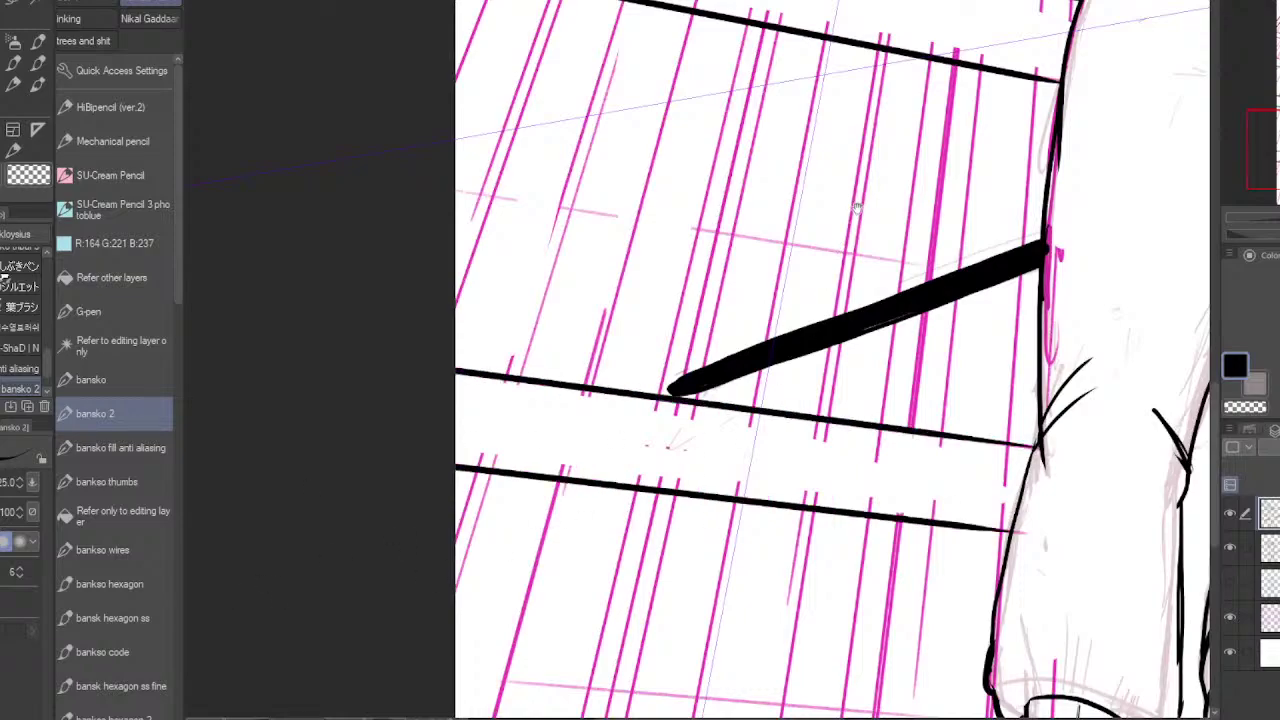
- Ink the first slanted window dividers at the building's left end through the top three rows, keeping the gaps between rows clear
drag(857, 208, 777, 668)
drag(785, 205, 824, 557)
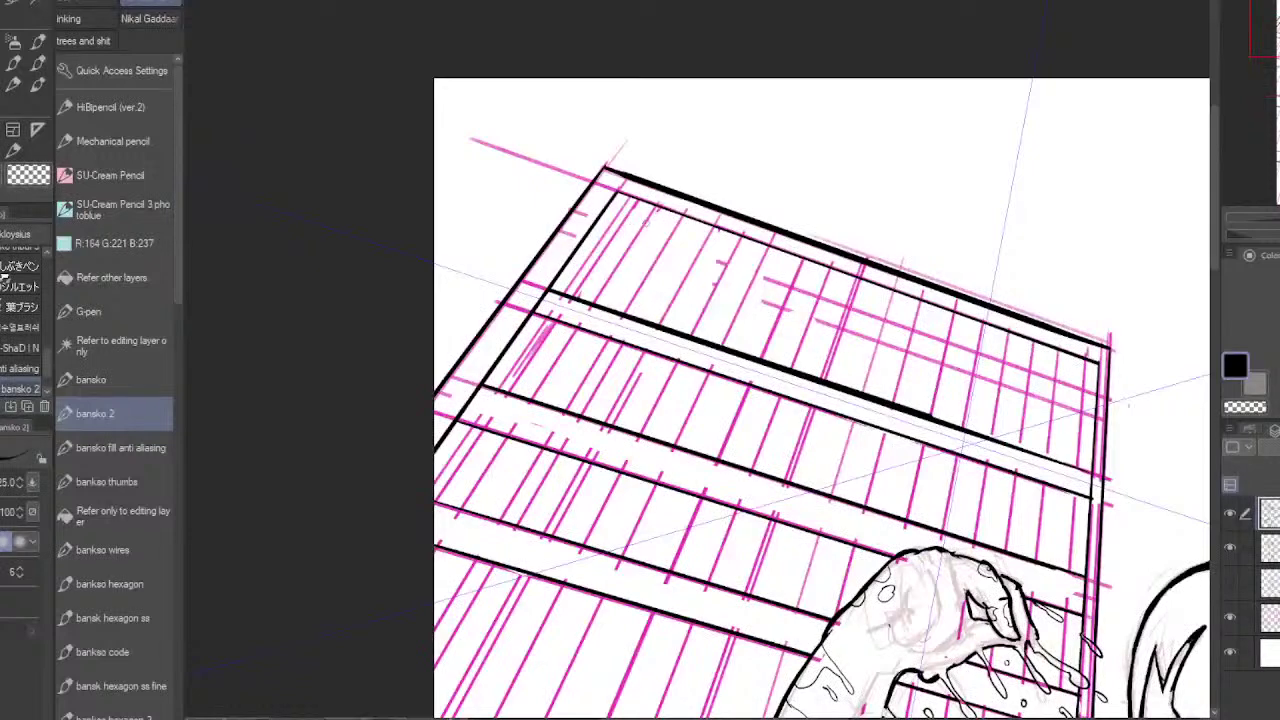
drag(638, 199, 576, 300)
drag(614, 241, 426, 528)
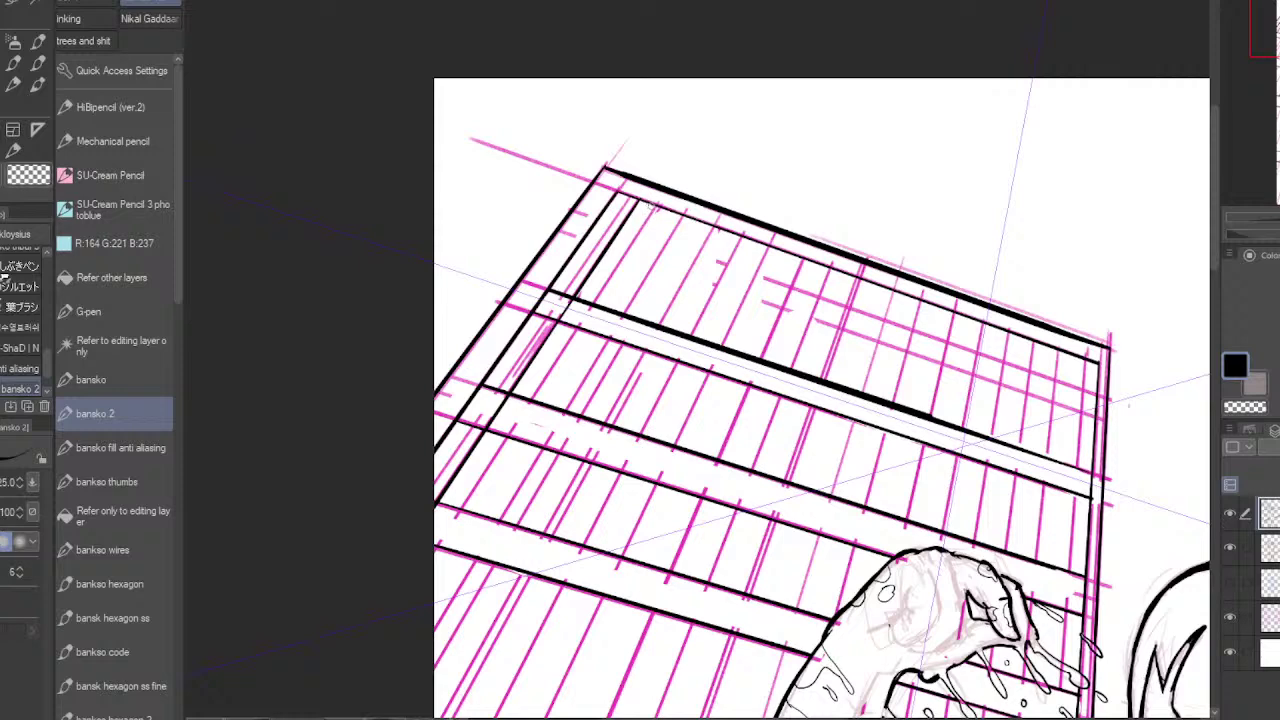
drag(653, 207, 432, 550)
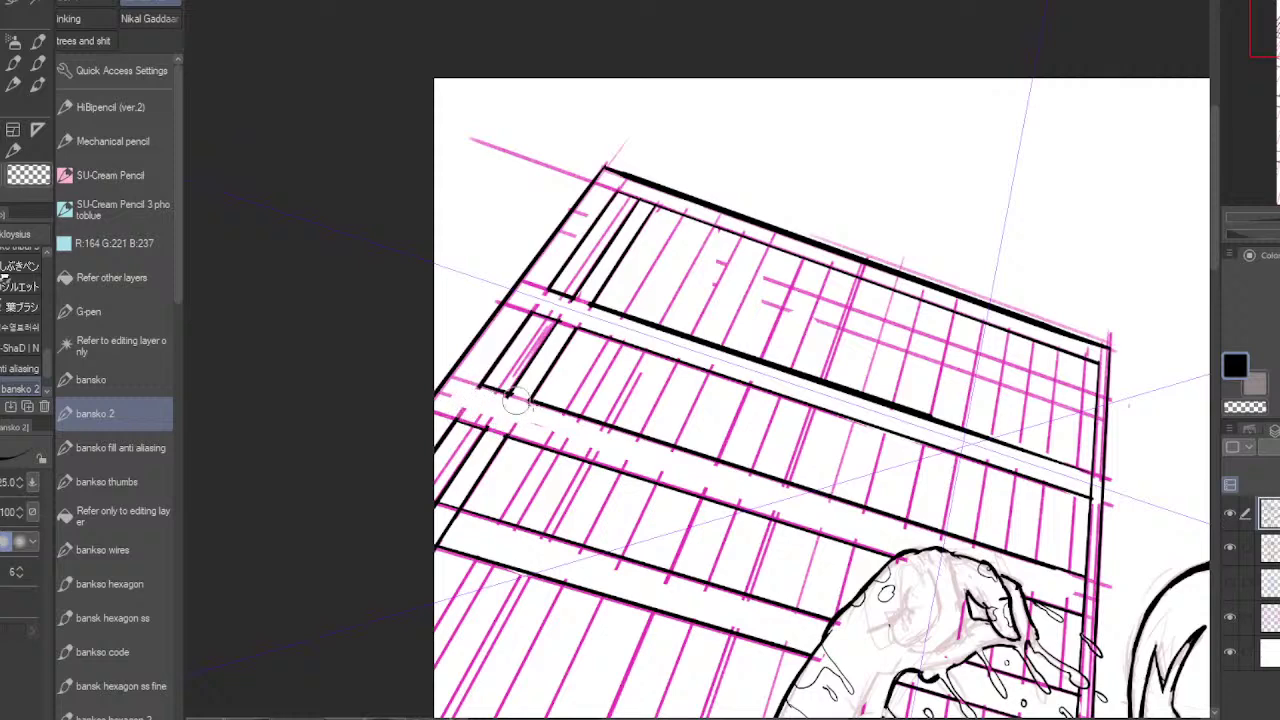
- Ink the next slanted divider line down through the top four window rows, following the magenta sketch
drag(709, 485, 674, 423)
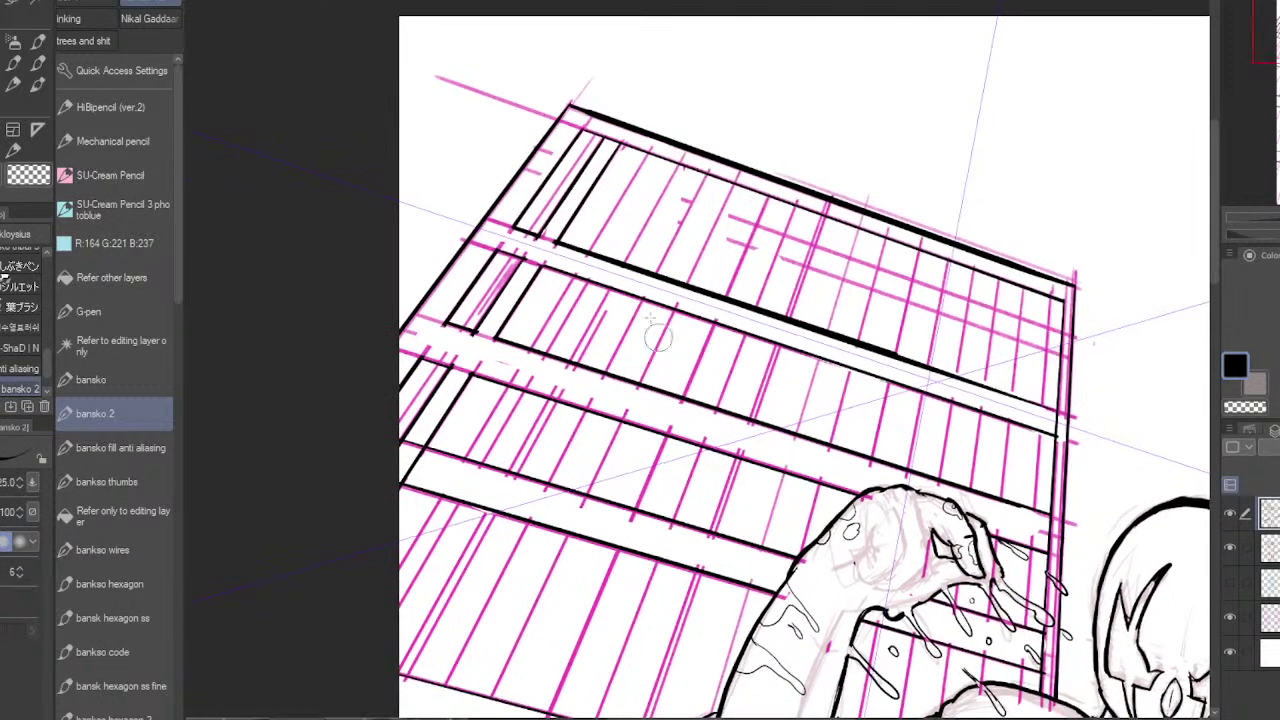
drag(648, 155, 614, 220)
mouse_move(582, 267)
mouse_down()
mouse_move(520, 391)
mouse_move(466, 459)
mouse_up()
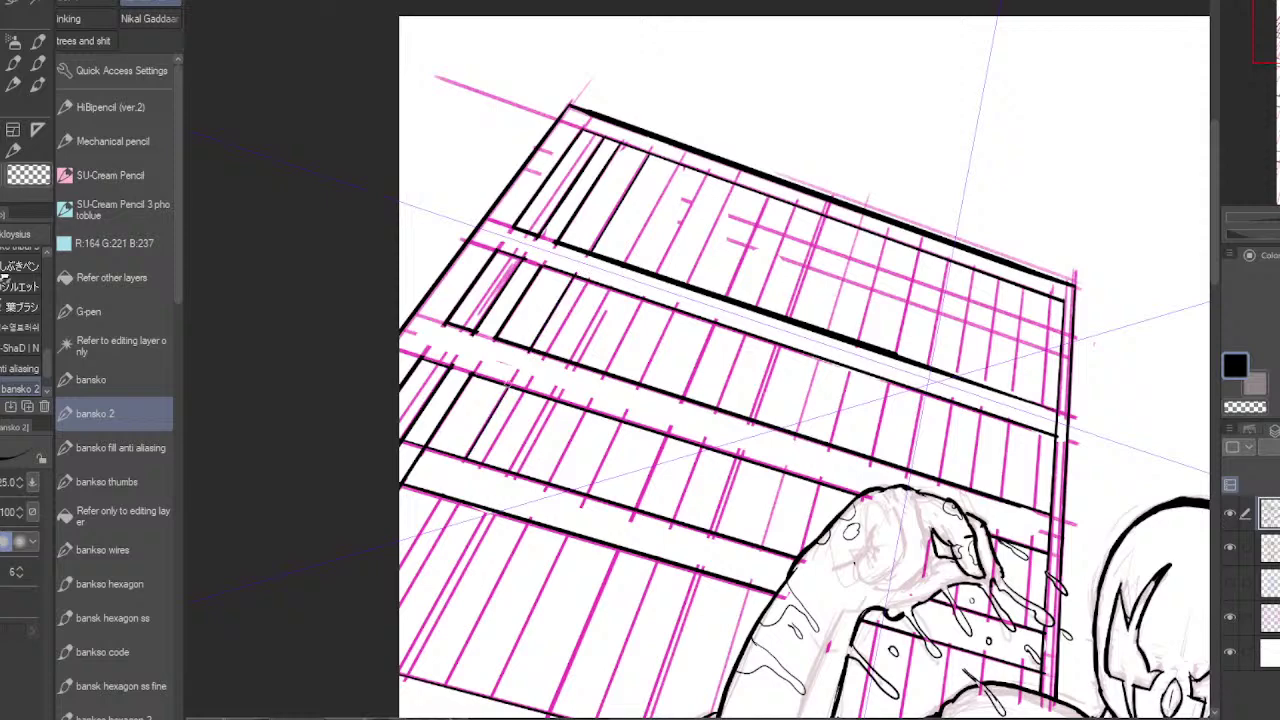
drag(509, 385, 378, 605)
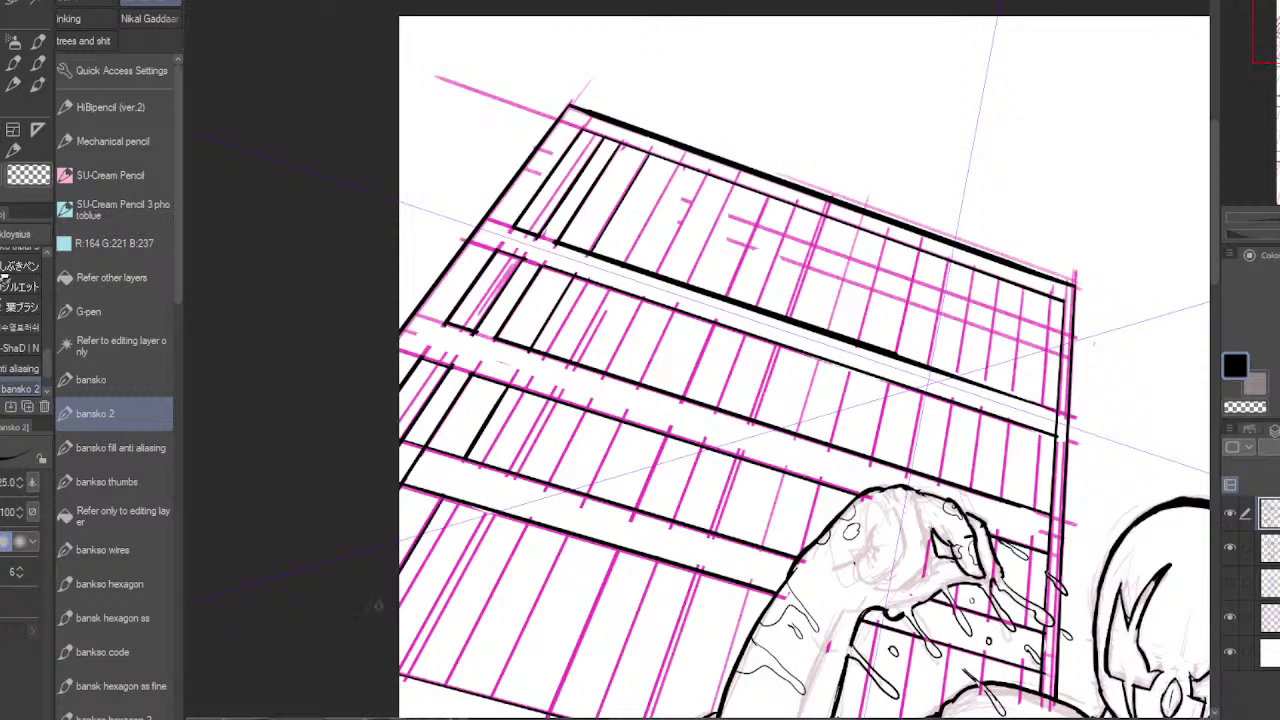
- Continue with two more slanted divider lines through the top four window rows, leaving the bands between the rows empty
drag(677, 169, 640, 236)
drag(678, 160, 508, 474)
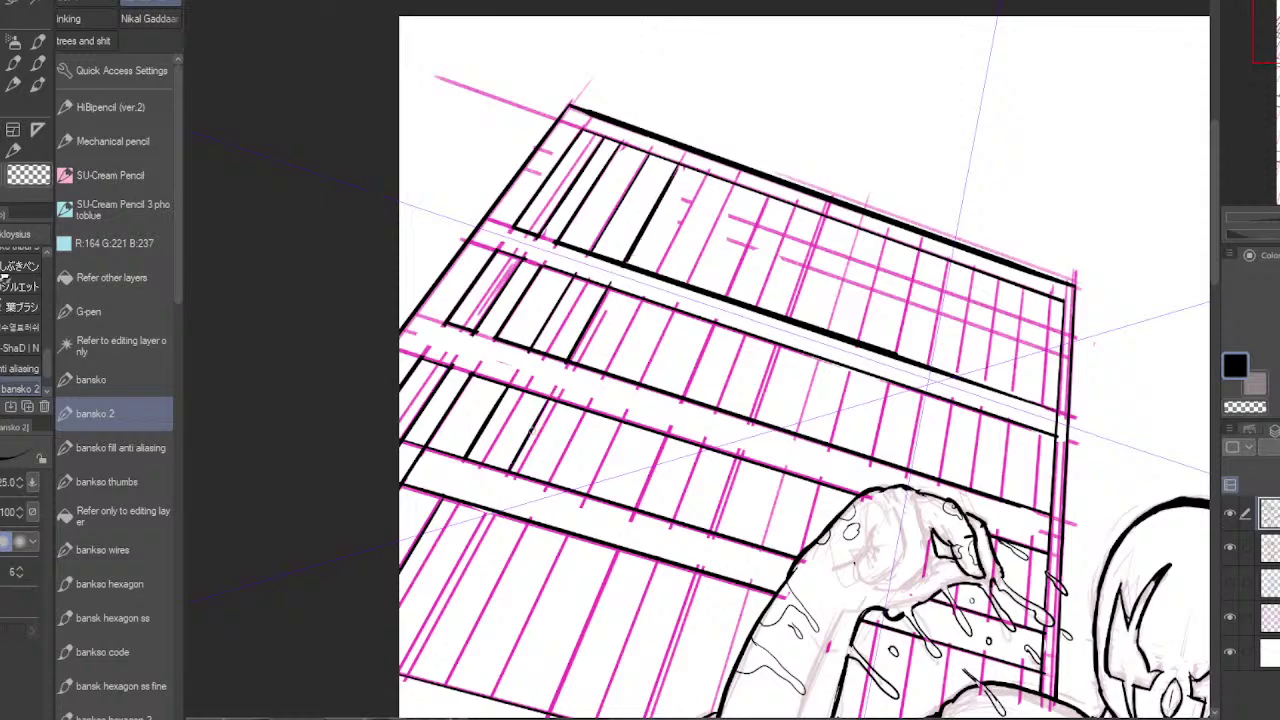
drag(548, 394, 404, 663)
drag(709, 172, 665, 272)
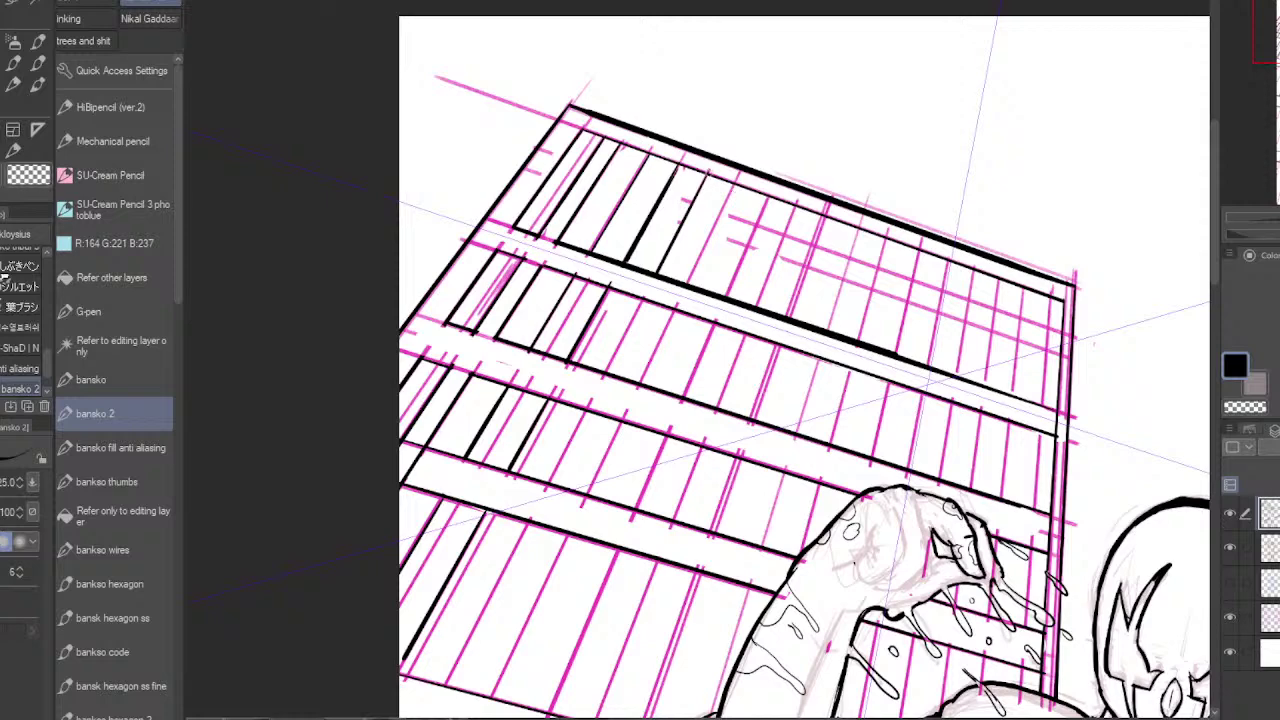
drag(702, 186, 444, 692)
- Redo the latest divider in the fourth window row, add another beside it, and ink a divider in the fifth row
drag(508, 632, 606, 410)
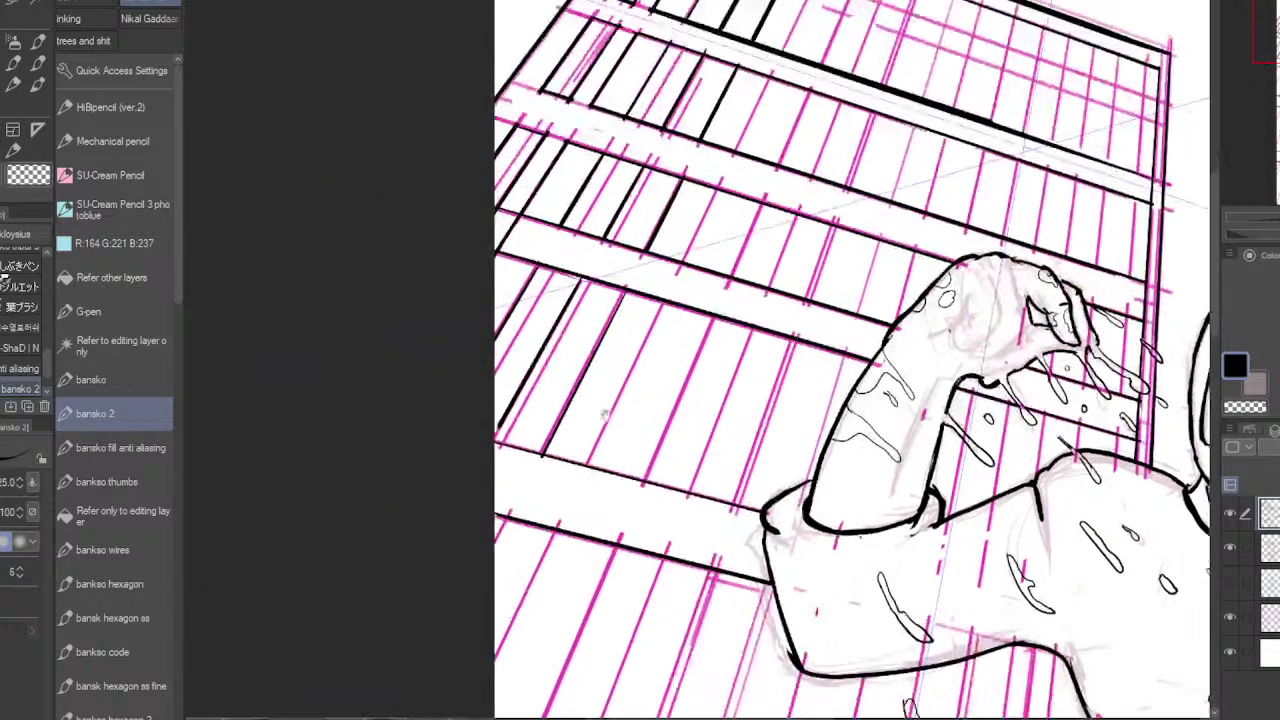
key(ctrl+z)
drag(626, 288, 554, 459)
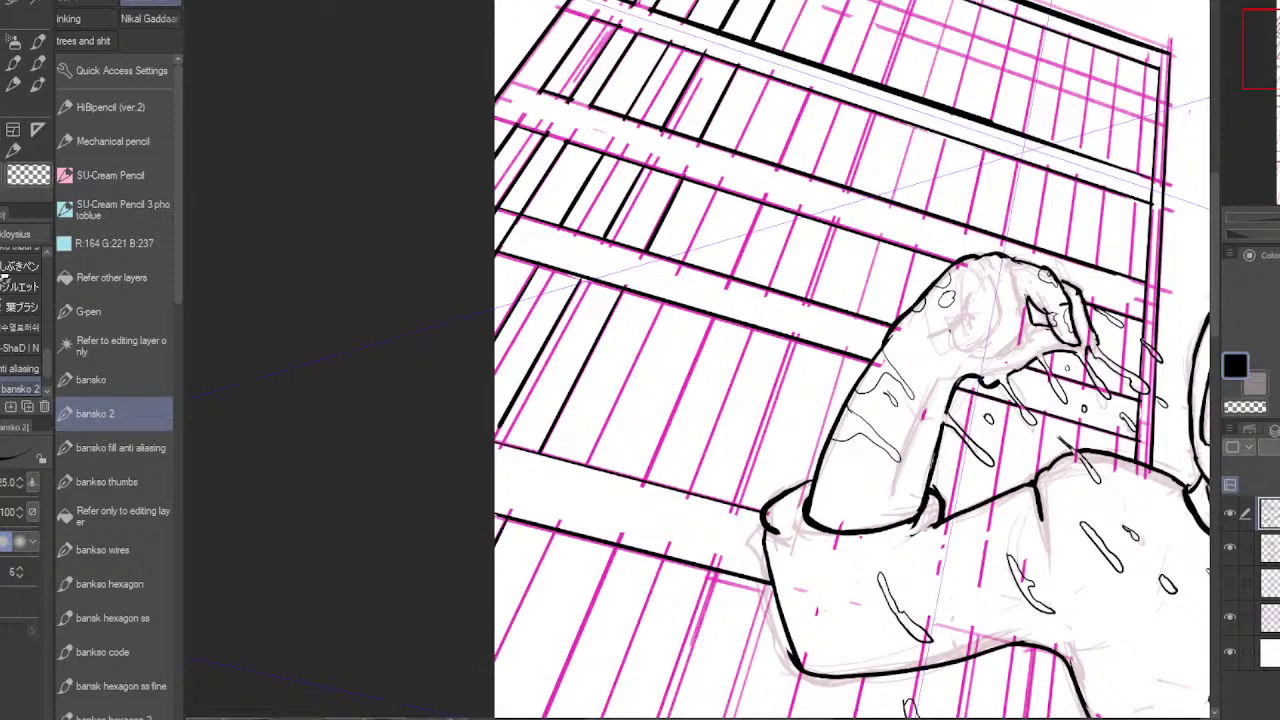
drag(556, 528, 487, 674)
mouse_move(586, 462)
mouse_down()
mouse_move(662, 306)
mouse_move(587, 463)
mouse_up()
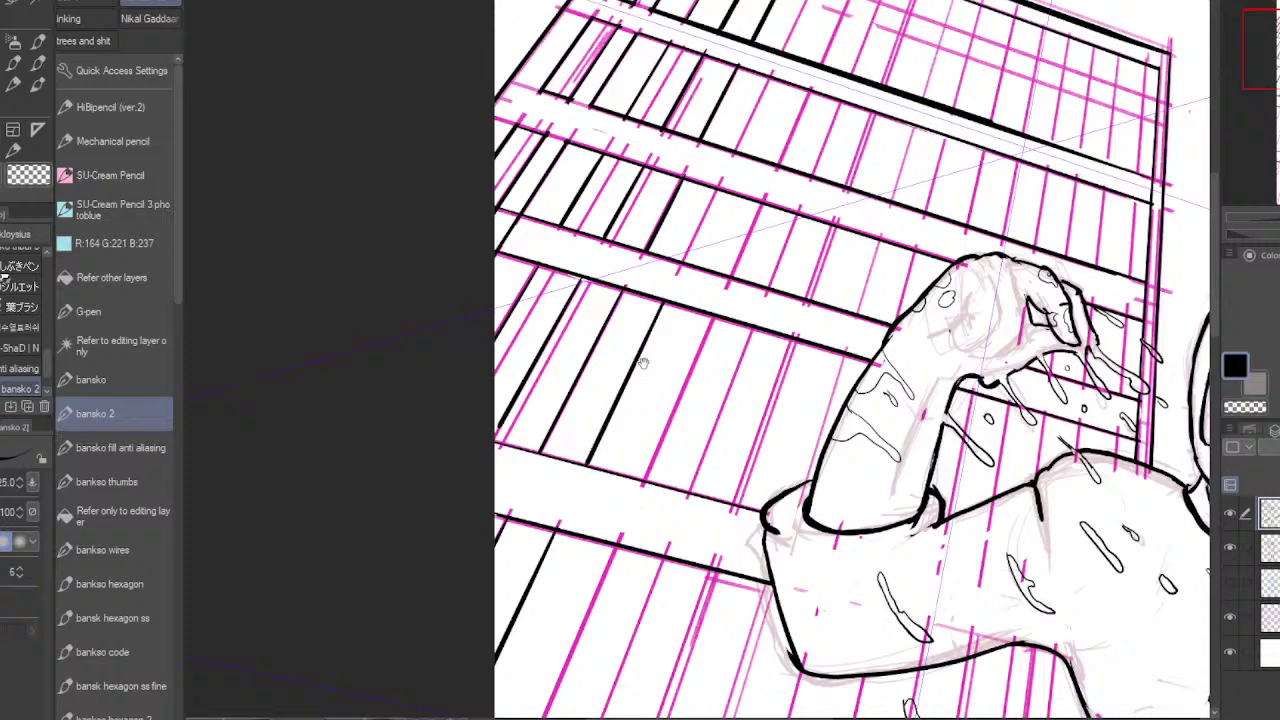
- Ink the slanted dividers across the middle of the top four window rows toward the raised forearm
drag(643, 363, 569, 535)
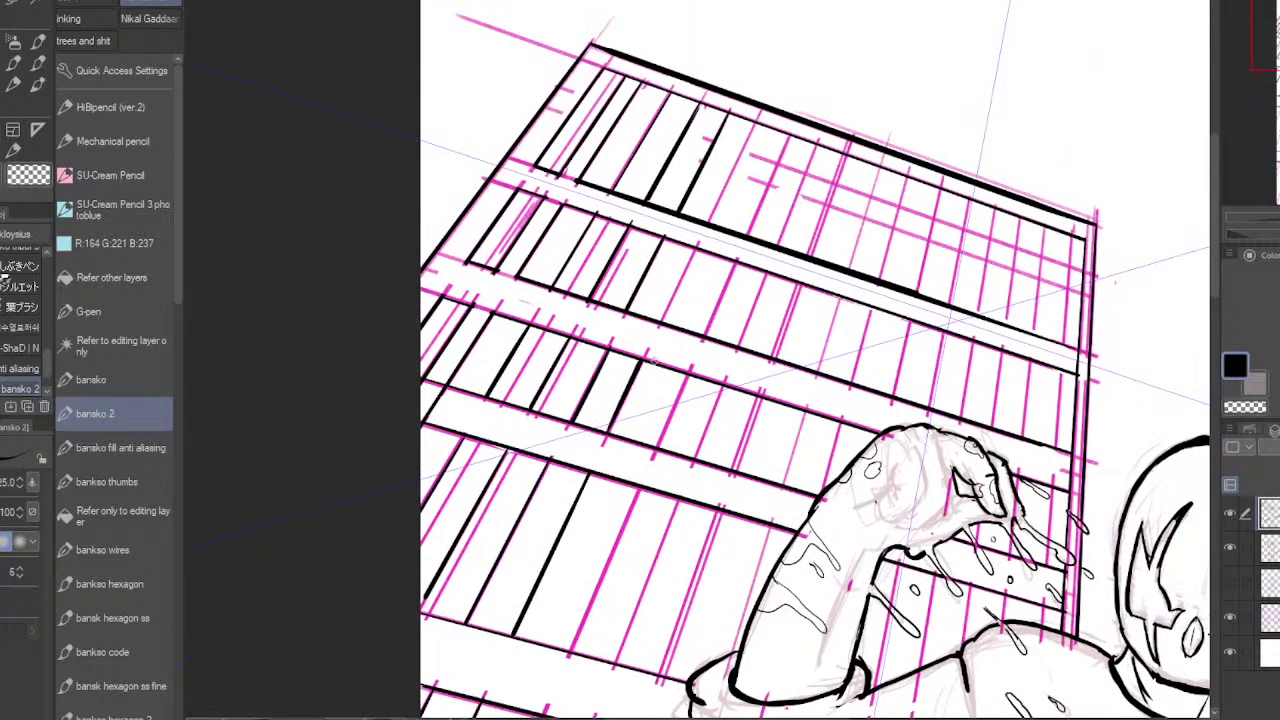
key(ctrl+x)
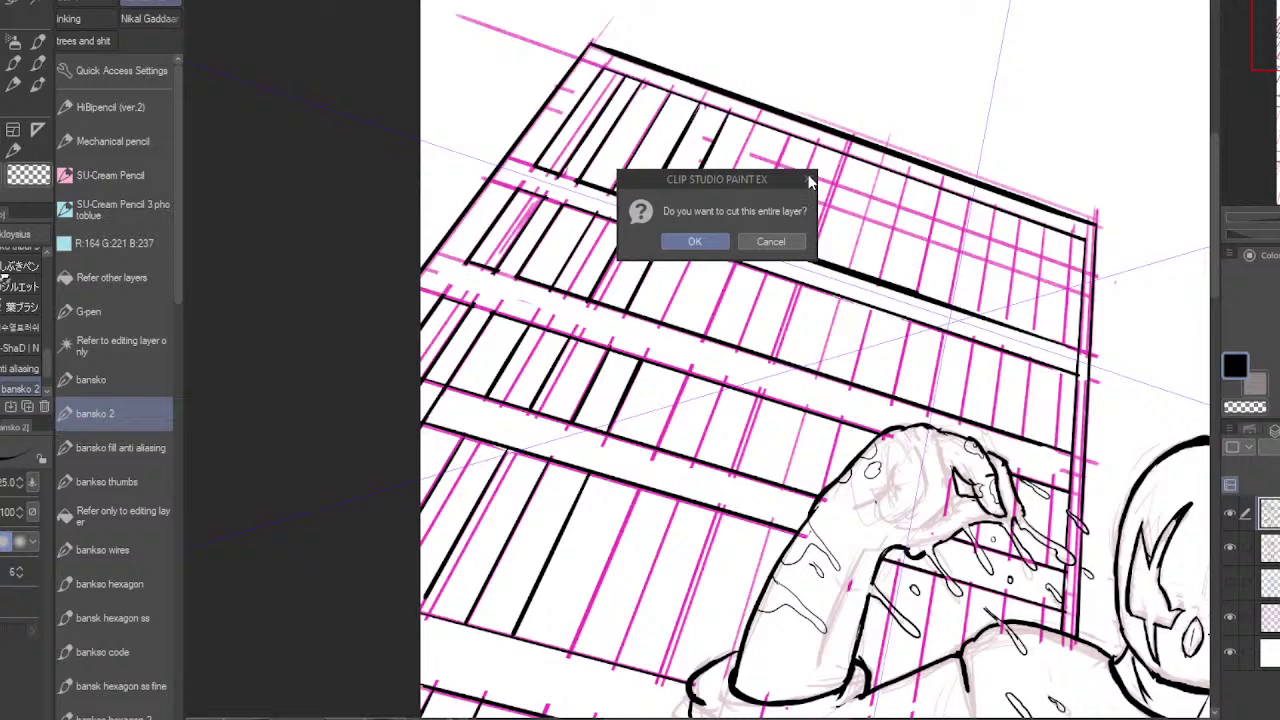
click(808, 179)
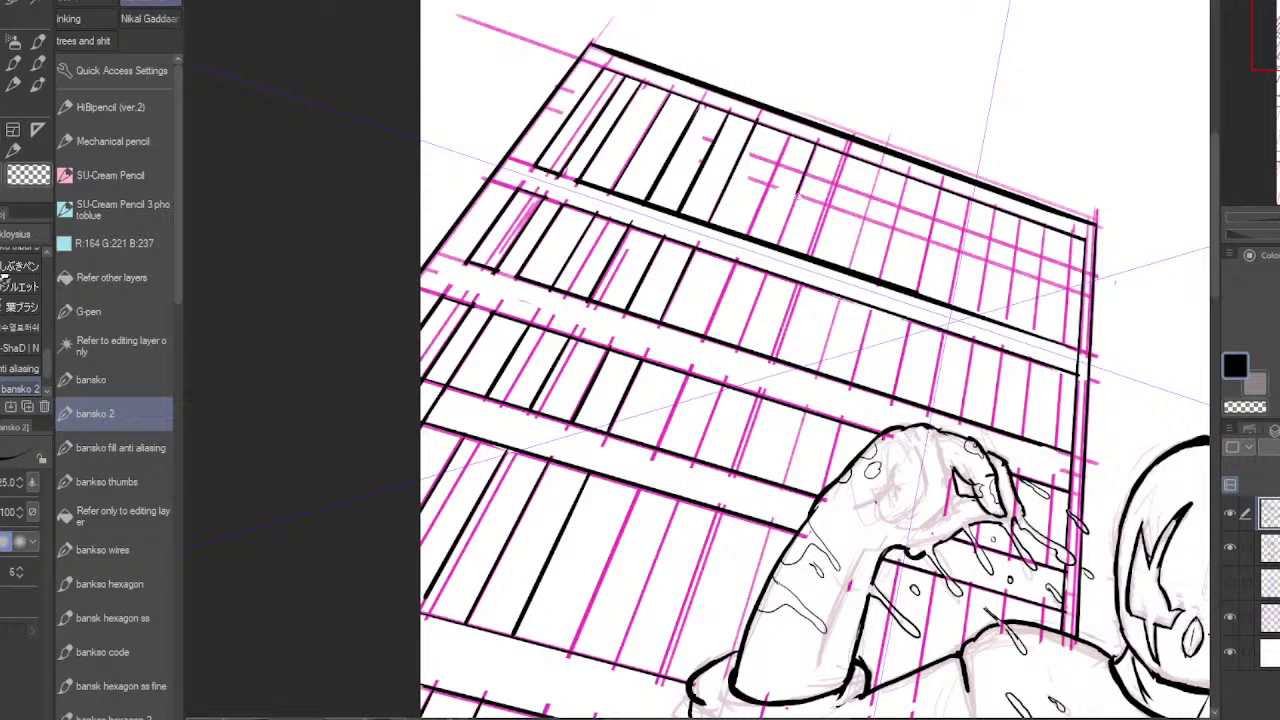
mouse_move(850, 146)
mouse_down()
mouse_move(818, 238)
mouse_move(740, 350)
mouse_up()
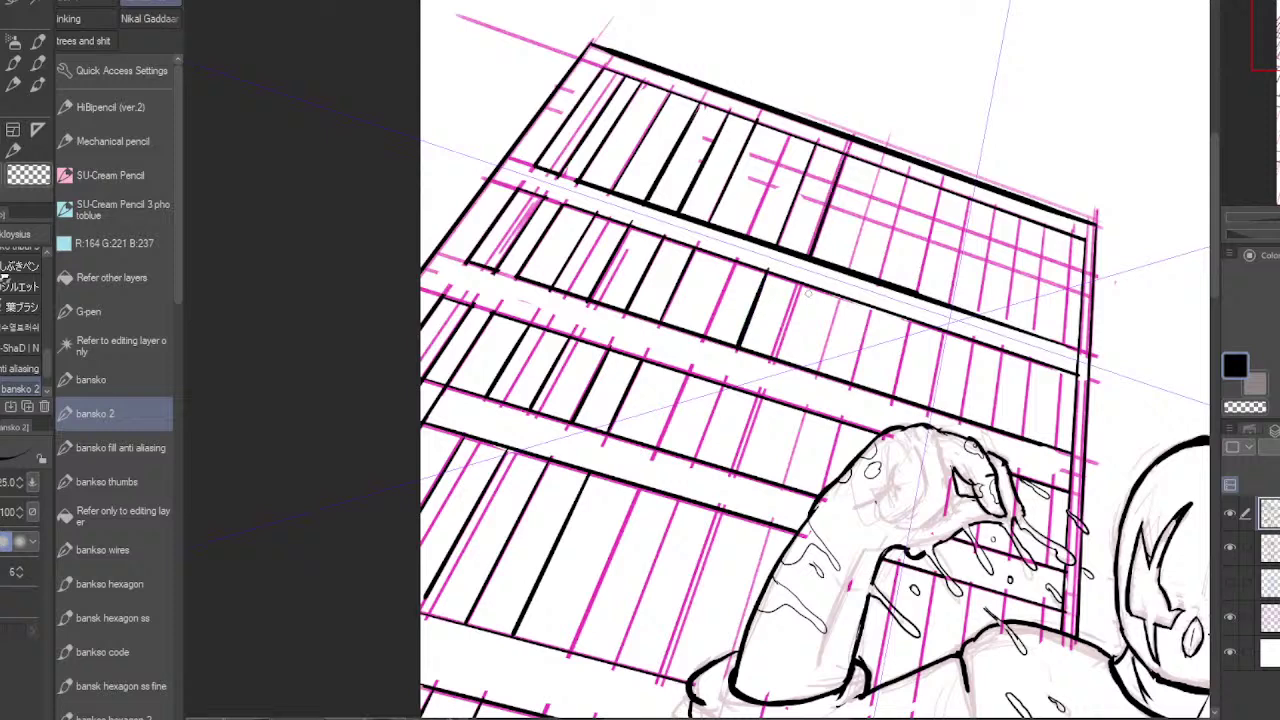
mouse_move(802, 280)
mouse_down()
mouse_move(773, 358)
mouse_move(701, 447)
mouse_up()
drag(767, 394, 734, 475)
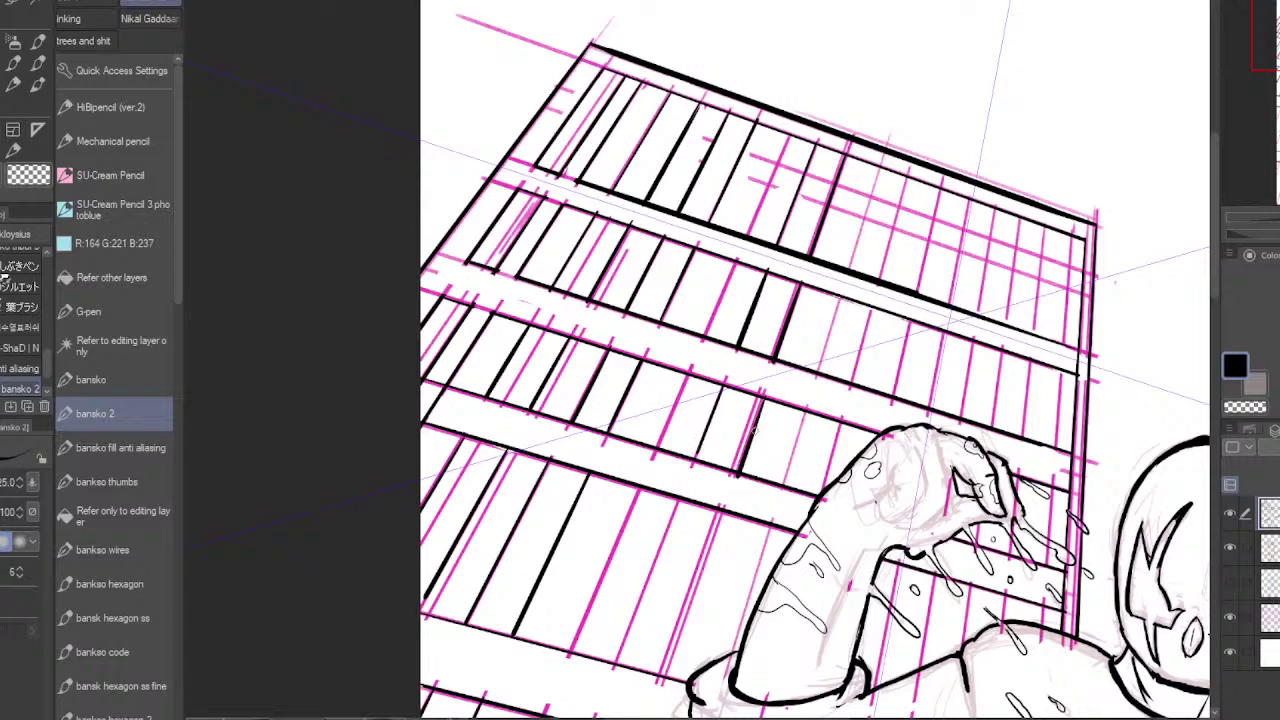
mouse_move(734, 523)
mouse_down()
mouse_move(811, 318)
mouse_move(691, 462)
mouse_up()
drag(799, 301, 737, 475)
drag(733, 551, 794, 357)
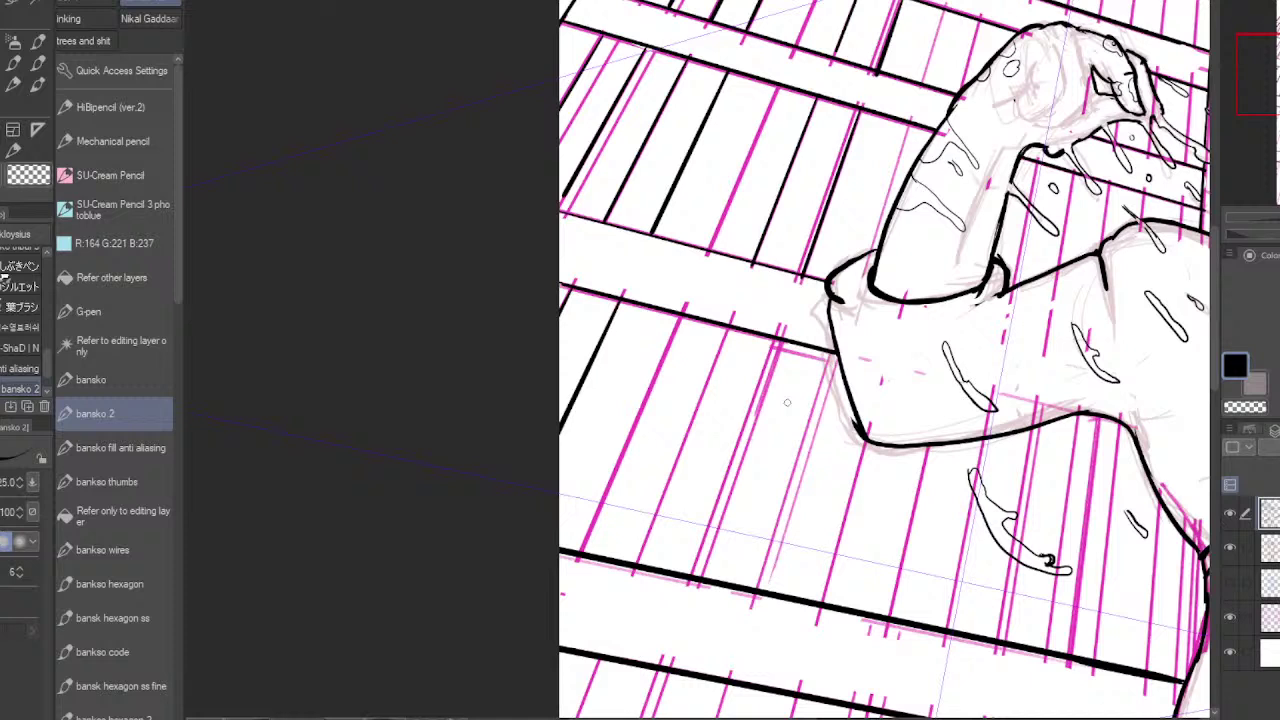
- Ink two dividers in the fifth window row left of the sleeve and four dividers in the sixth row below
drag(736, 322, 640, 567)
mouse_move(784, 341)
mouse_down()
mouse_move(702, 582)
mouse_move(788, 347)
mouse_up()
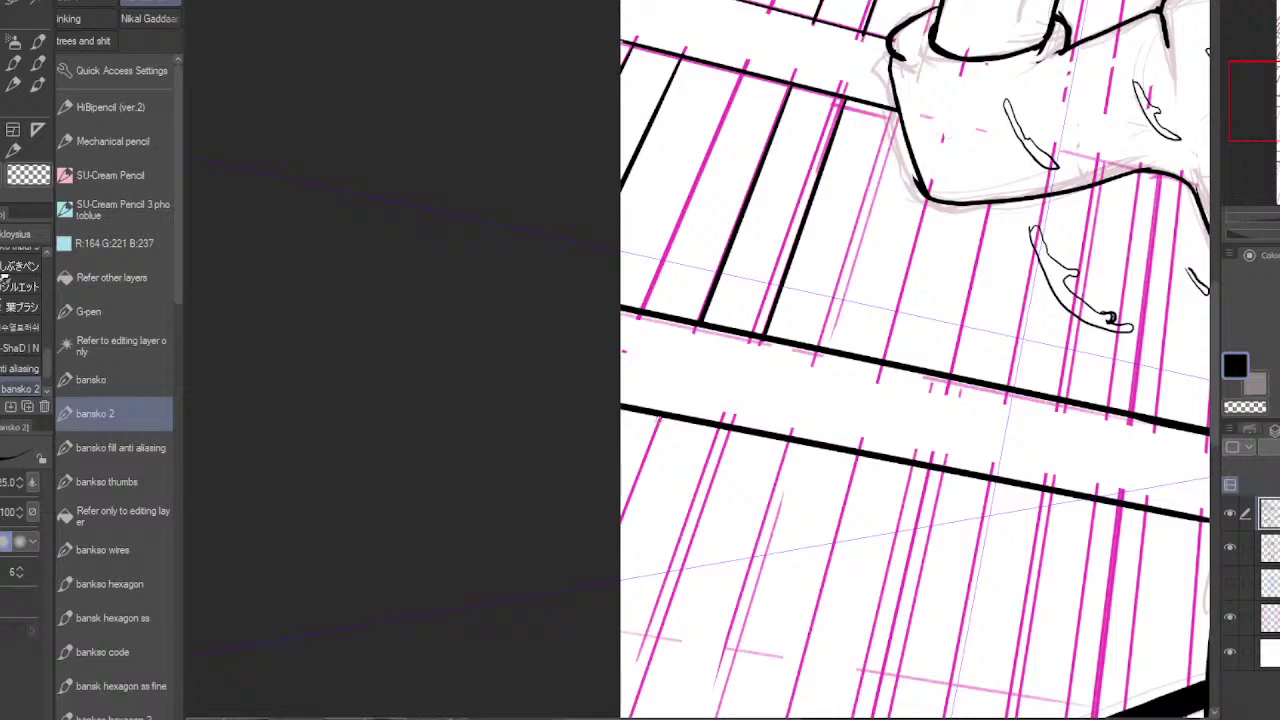
drag(659, 417, 609, 566)
drag(733, 426, 626, 716)
drag(758, 572, 818, 362)
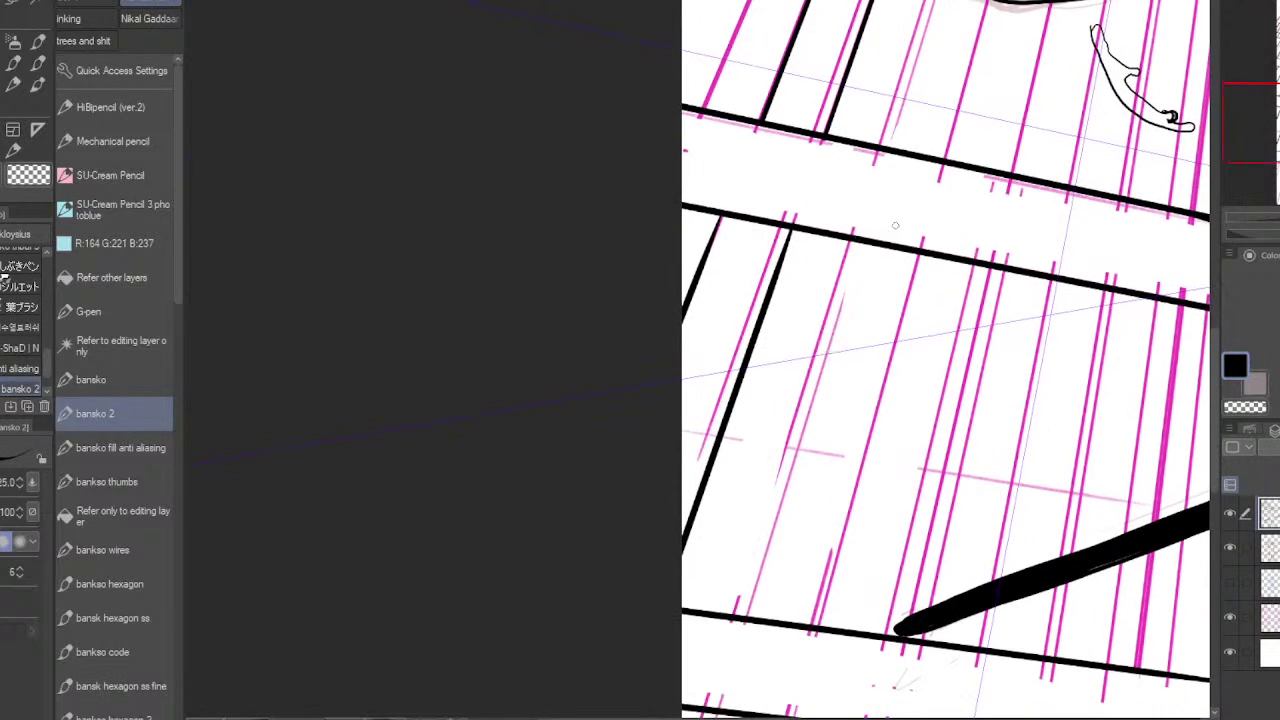
drag(851, 239, 744, 611)
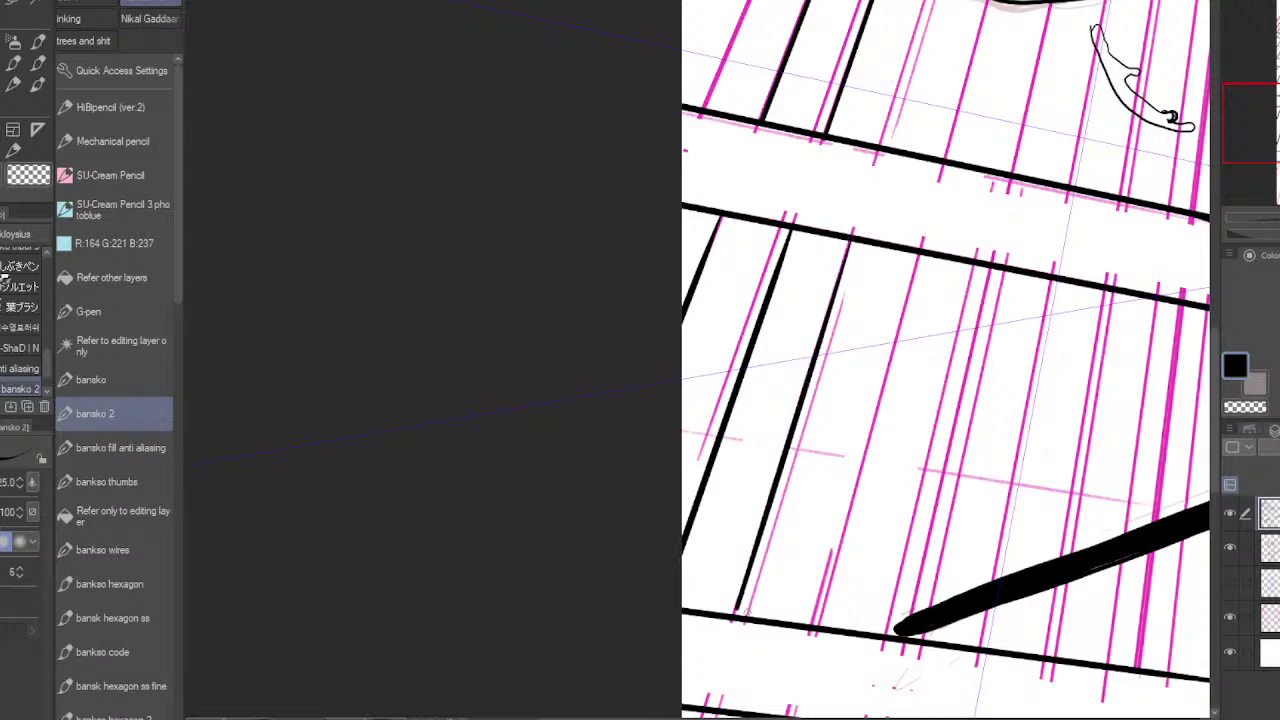
drag(820, 626, 922, 256)
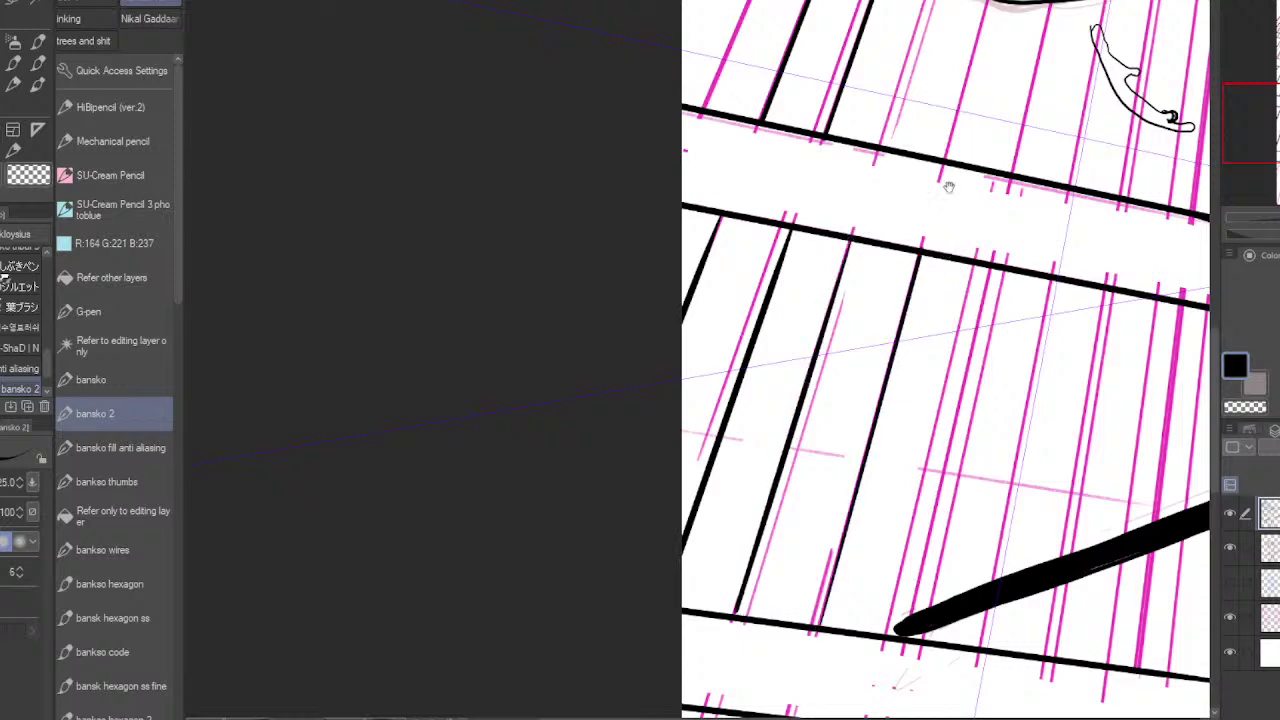
- Ink the dividers beside the raised forearm in the third and fourth window rows and below the elbow in the fifth row
drag(948, 187, 844, 499)
drag(764, 510, 838, 274)
drag(828, 520, 876, 358)
mouse_move(886, 215)
mouse_down()
mouse_move(830, 403)
mouse_move(812, 338)
mouse_move(846, 234)
mouse_move(862, 230)
mouse_up()
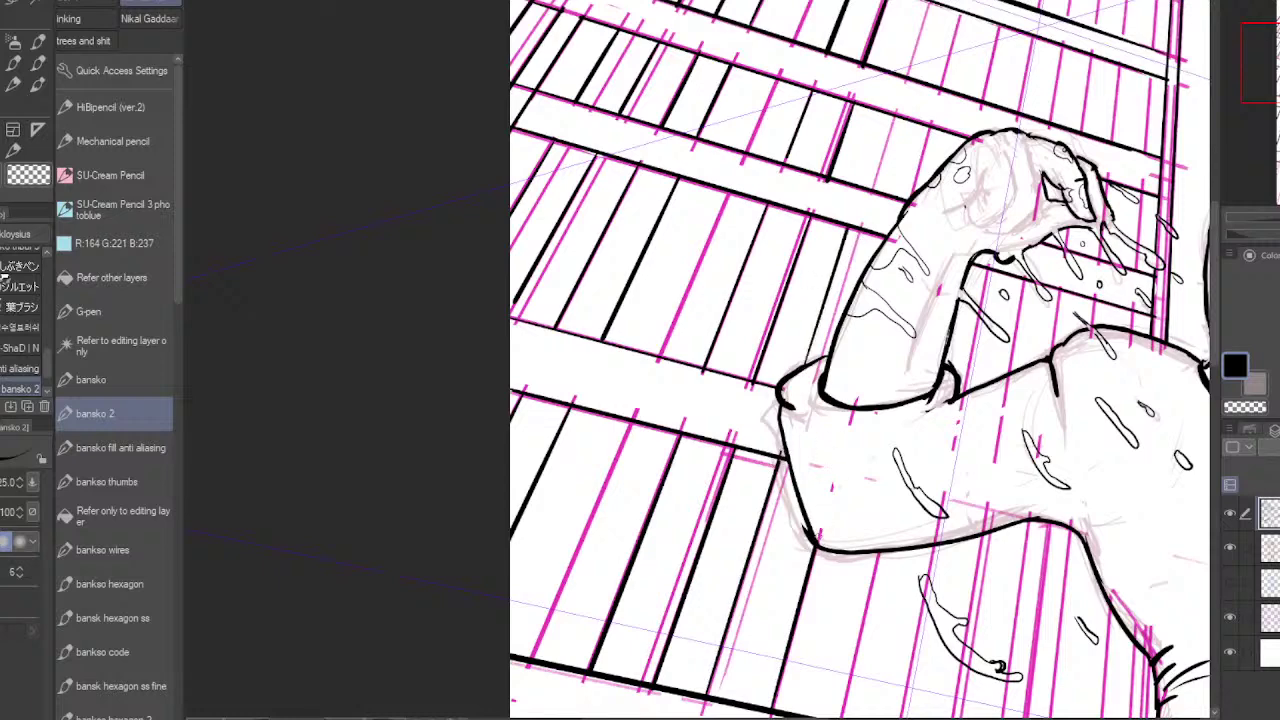
drag(818, 540, 910, 242)
key(ctrl+z)
mouse_move(881, 186)
mouse_down()
mouse_move(821, 374)
mouse_move(818, 328)
mouse_move(834, 298)
mouse_up()
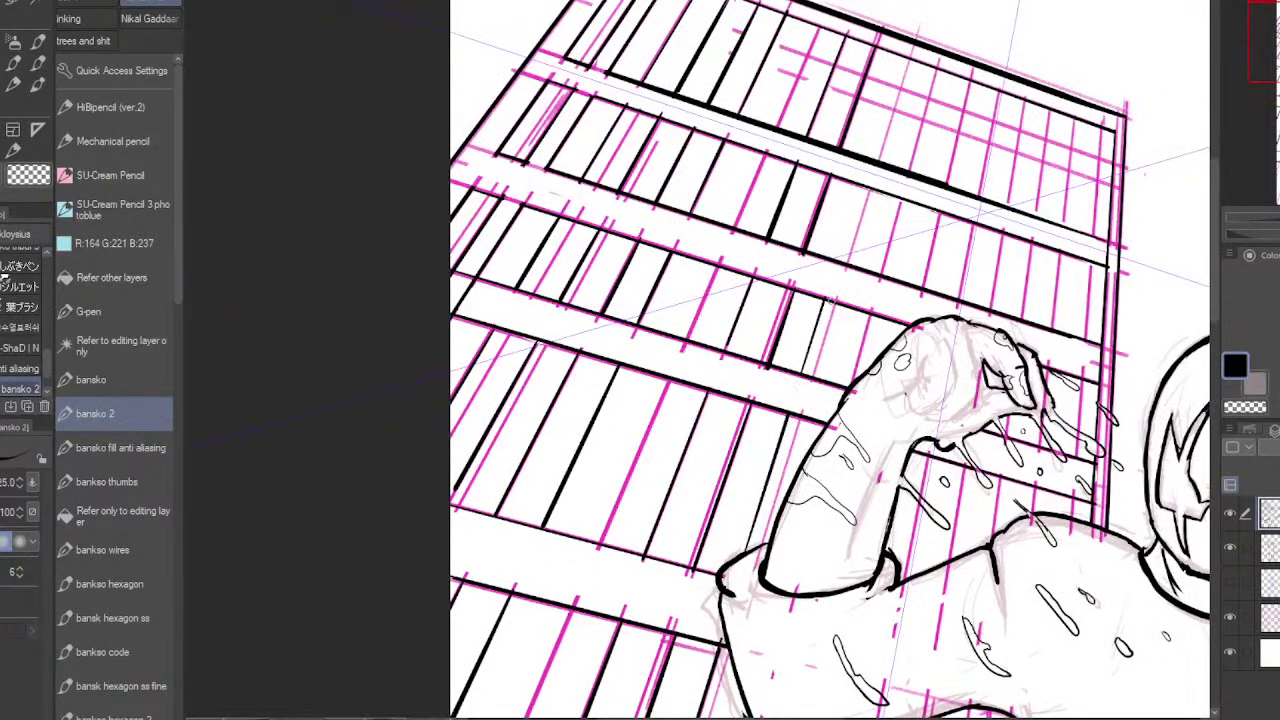
drag(833, 512, 871, 321)
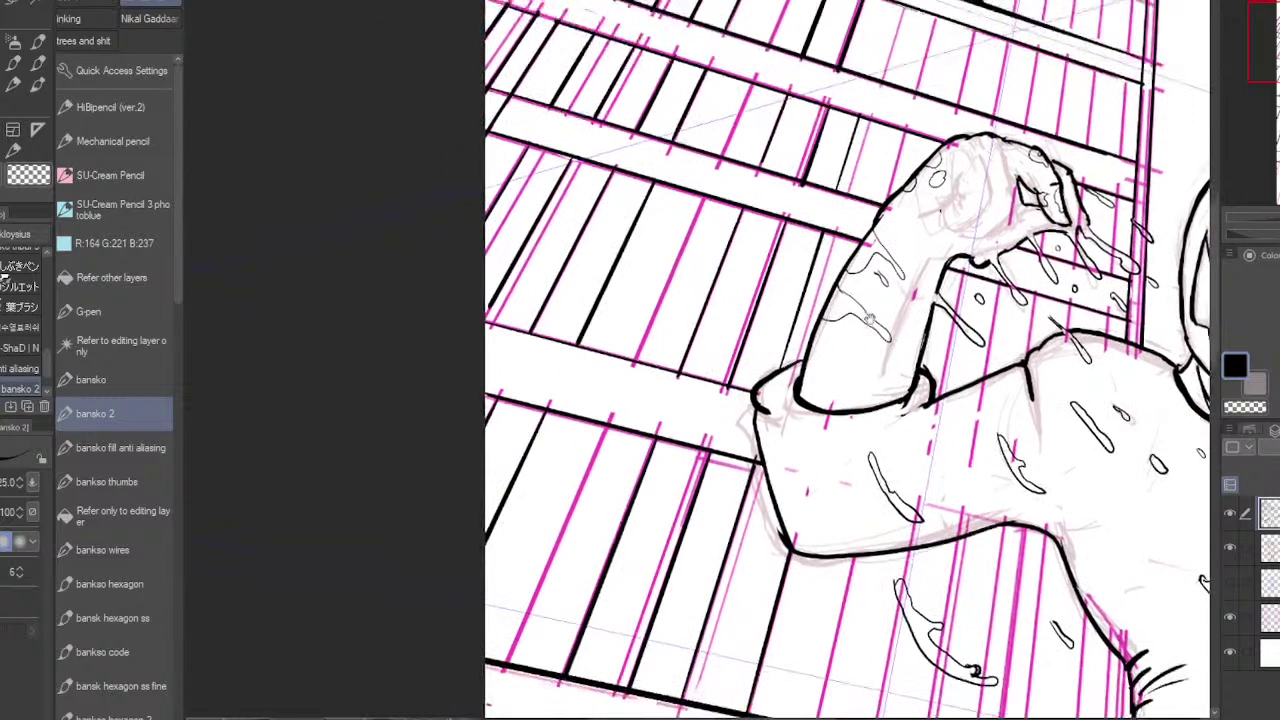
- Sketch a slanted magenta guide line on the sketch layer from the elbow through the forearm to the third window row, then return to the ink layer
ctrl+shift+click(850, 551)
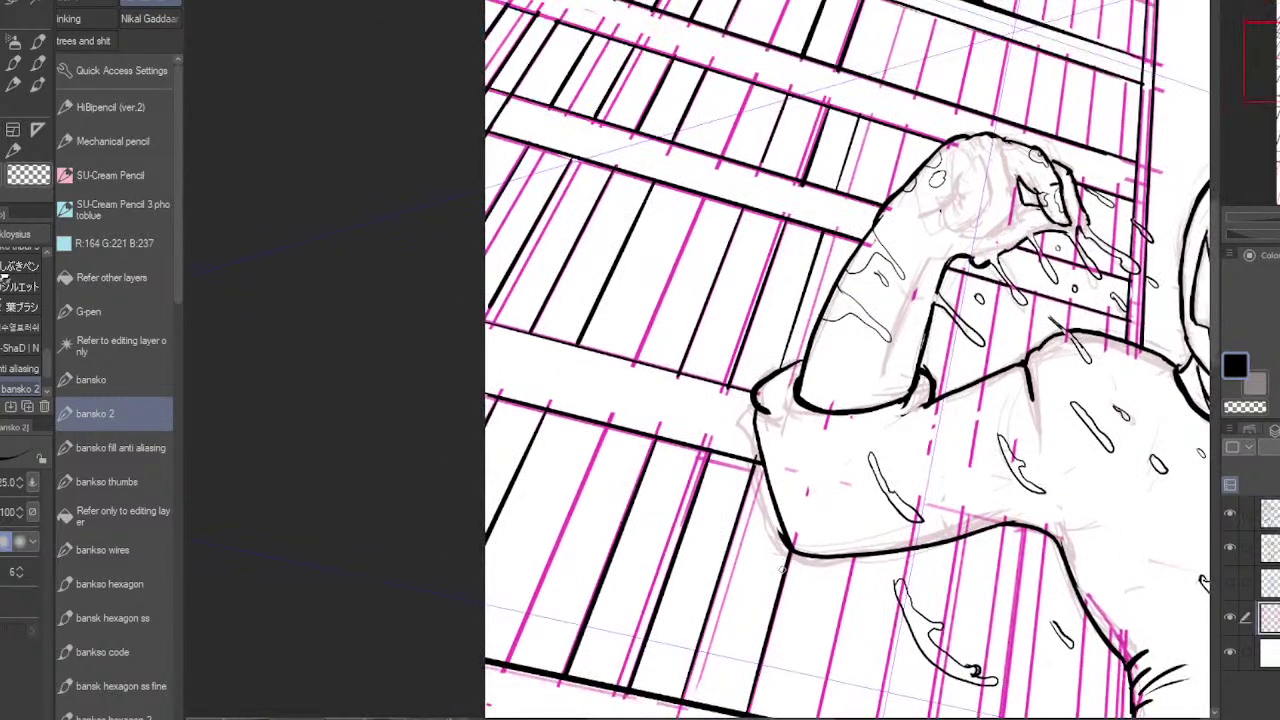
drag(790, 540, 900, 132)
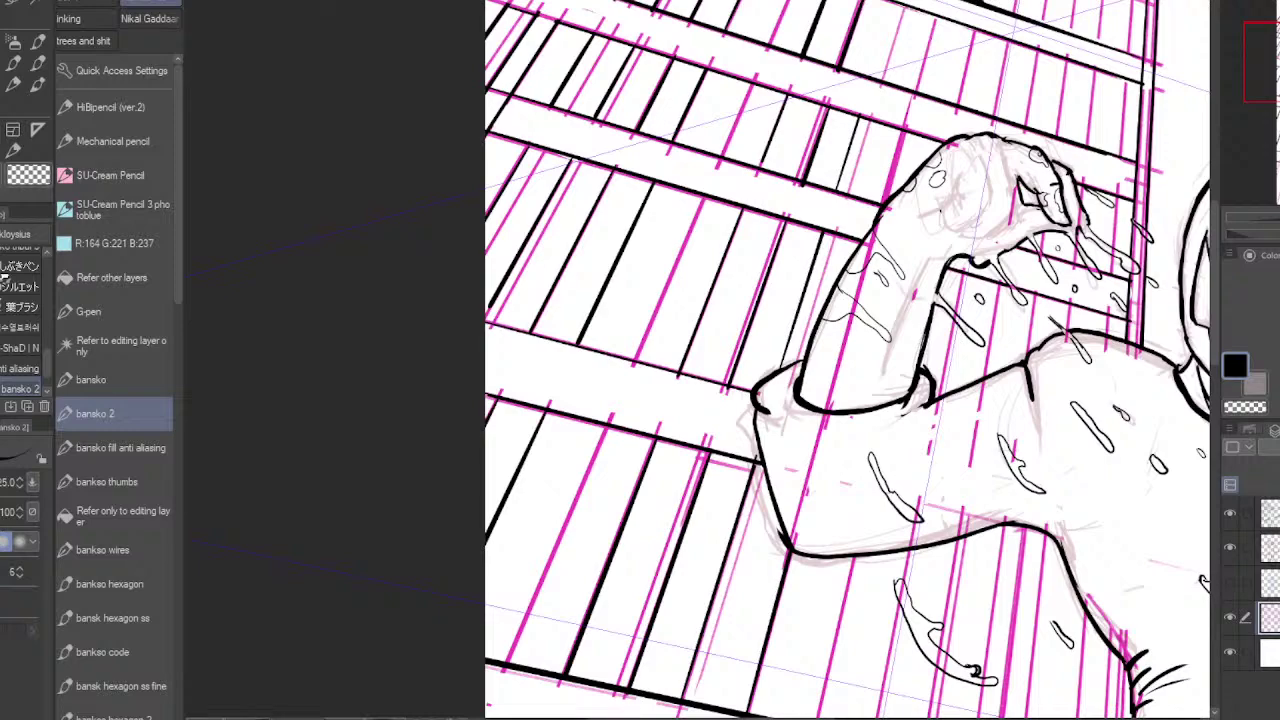
click(1265, 513)
- Ink the third-row divider beside the fist and the dividers just past the thick divider in the top two window rows
drag(1022, 297, 972, 573)
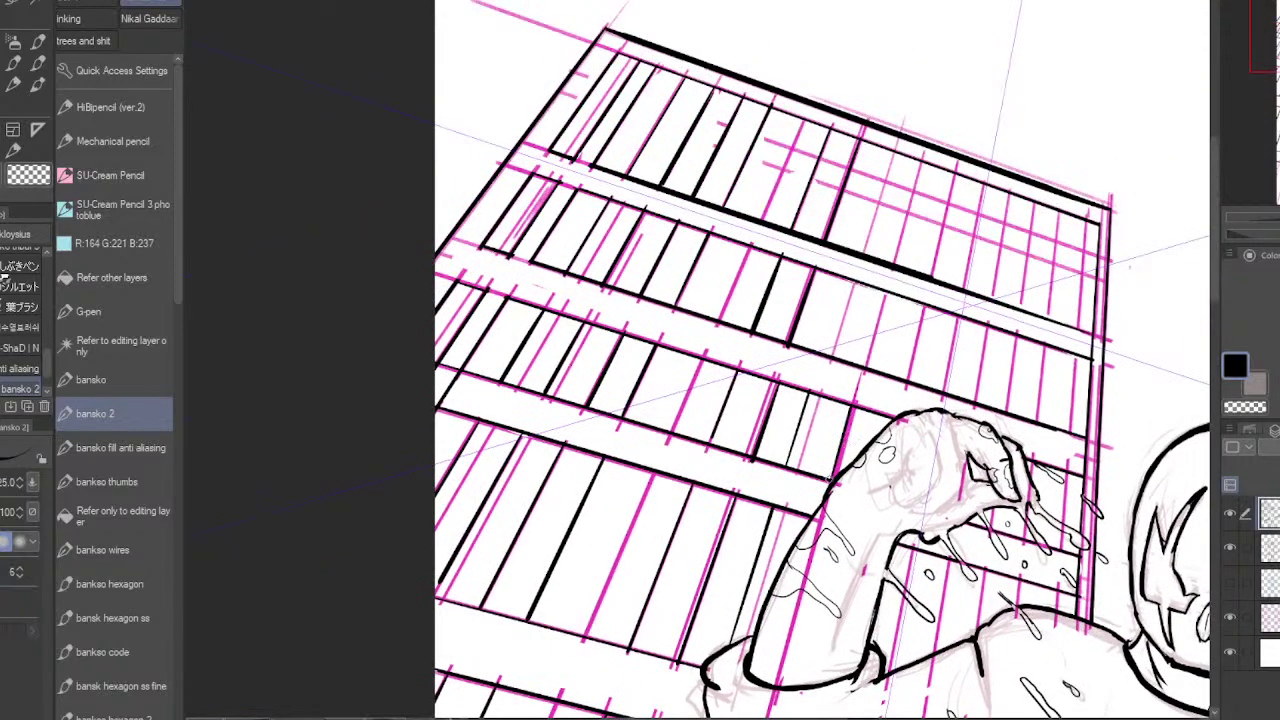
drag(826, 484, 856, 404)
drag(822, 356, 848, 283)
drag(860, 368, 879, 296)
drag(849, 251, 894, 148)
mouse_move(887, 262)
mouse_down()
mouse_move(920, 160)
mouse_move(946, 208)
mouse_move(930, 283)
mouse_up()
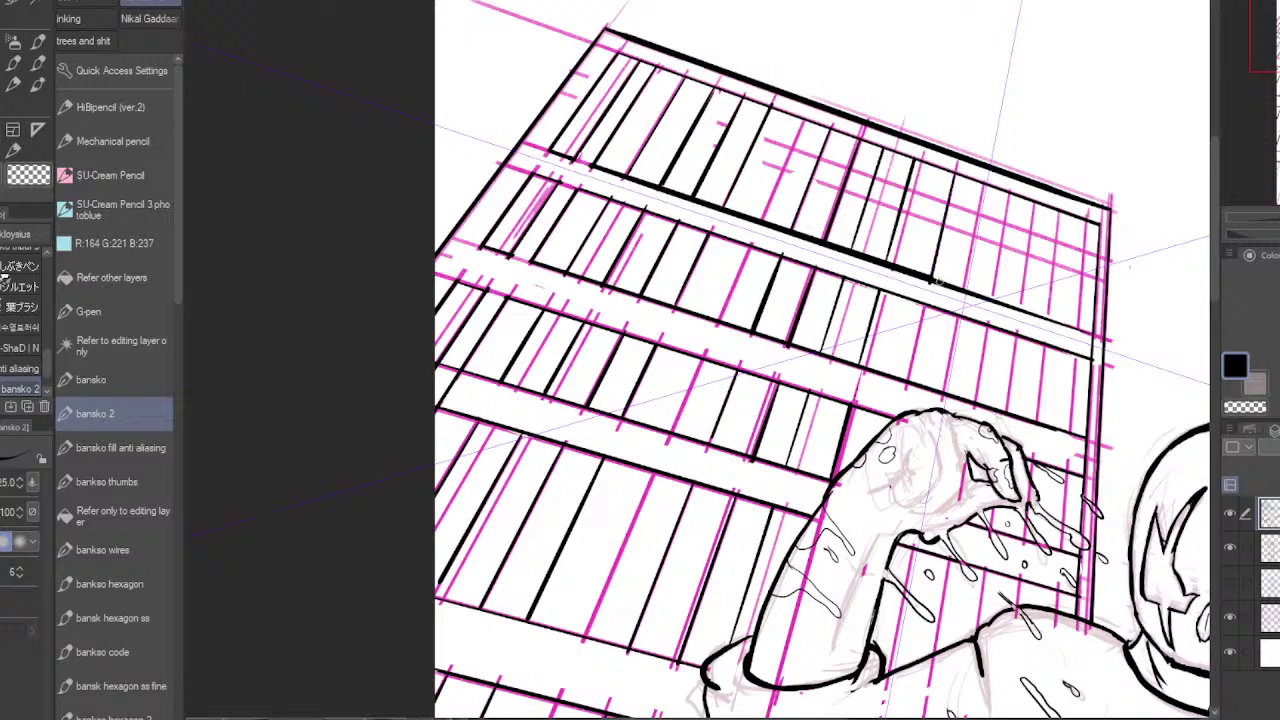
- Ink the remaining dividers in the top window row up to the building's corner, redoing the last one
drag(984, 185, 961, 287)
drag(1013, 188, 989, 304)
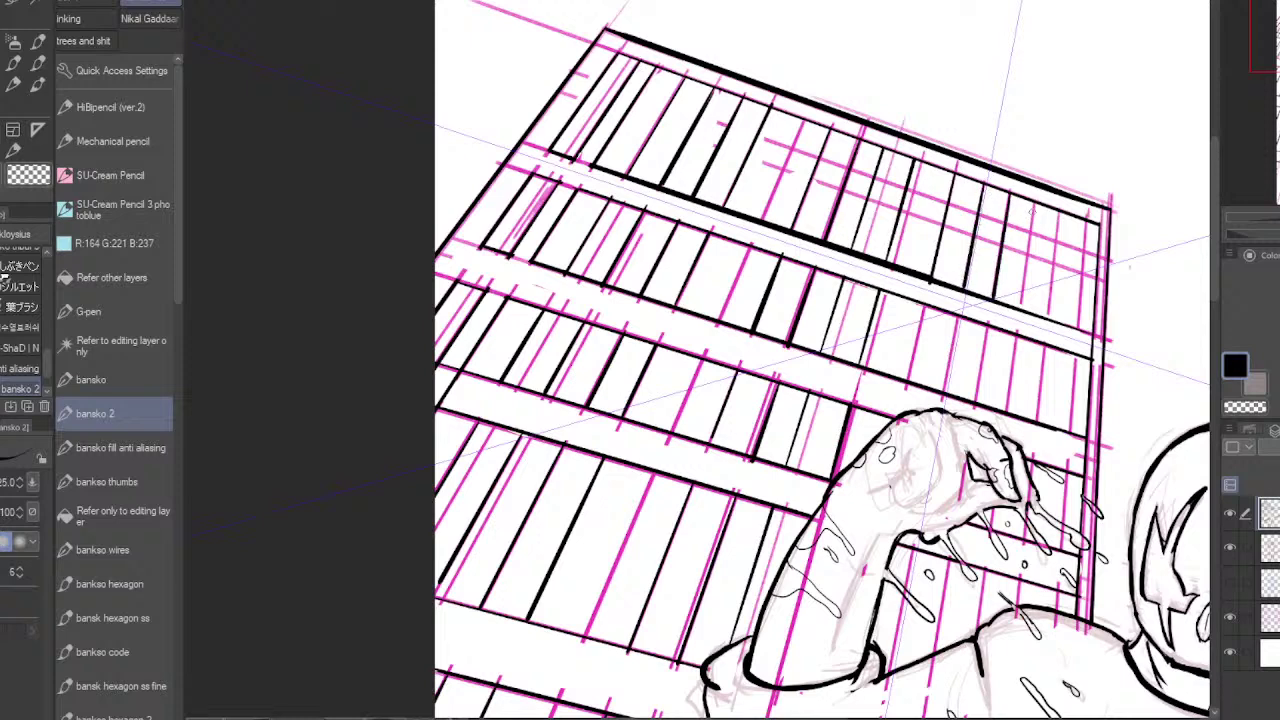
drag(1036, 204, 1017, 304)
drag(1060, 212, 1046, 320)
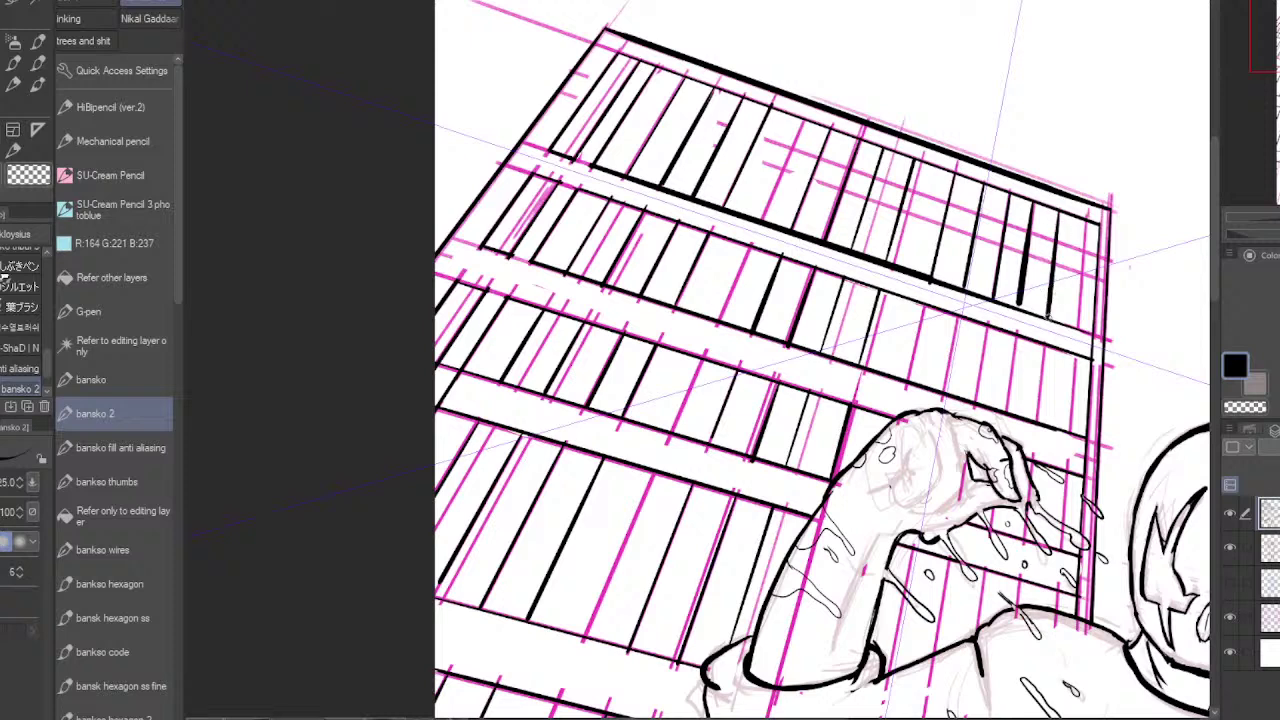
drag(1083, 218, 1071, 322)
key(ctrl+z)
drag(1082, 216, 1073, 313)
- Ink the last four dividers of the second window row up to the building's corner
drag(987, 323, 976, 400)
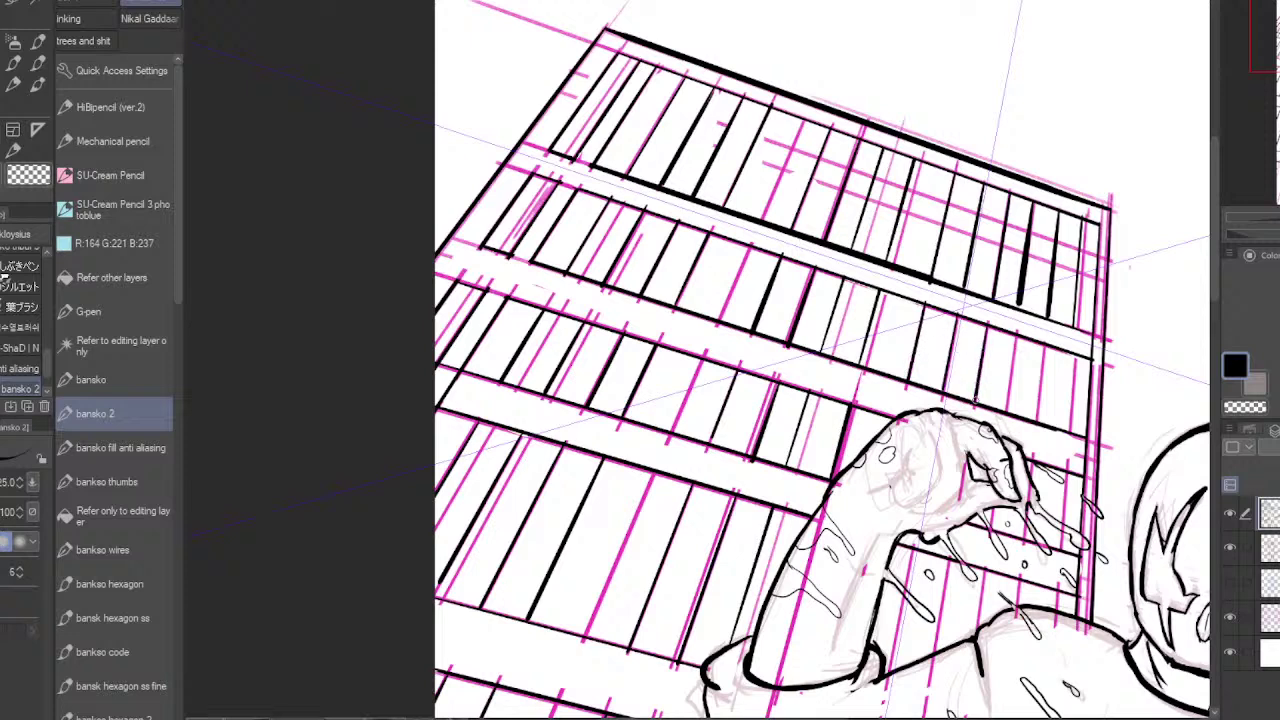
drag(1017, 332, 1007, 408)
drag(1043, 342, 1033, 427)
drag(1073, 353, 1068, 422)
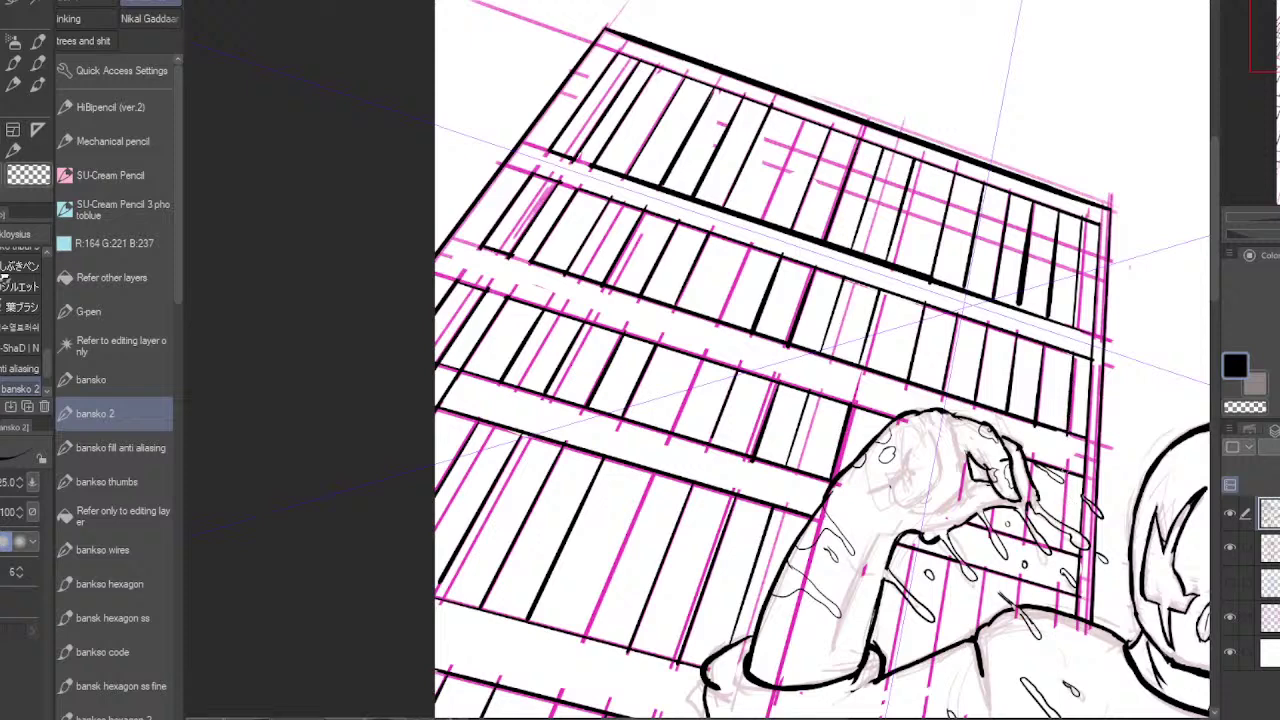
- Ink the short dividers beside and below the dripping hand and between the forearm and shoulder, redoing the one above the sleeve
drag(1068, 468, 1062, 524)
drag(1044, 568, 1050, 518)
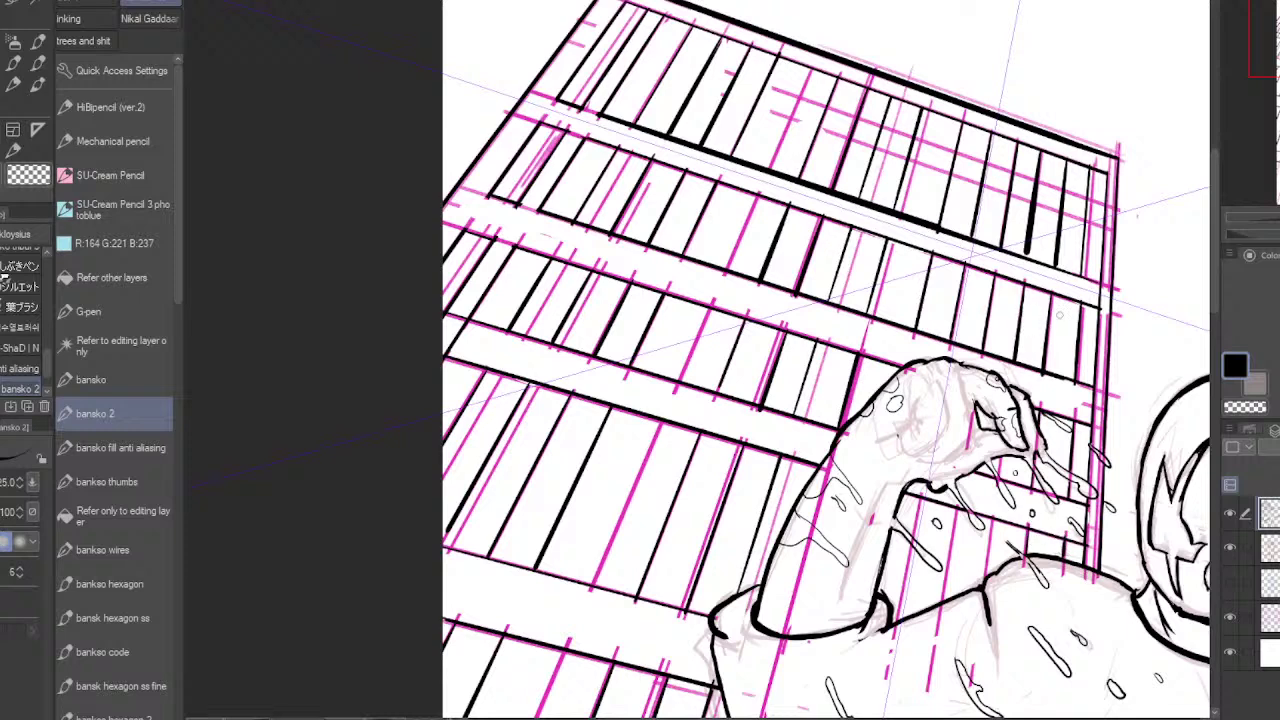
drag(1003, 453, 998, 477)
drag(956, 510, 941, 600)
key(ctrl+z)
drag(956, 508, 940, 598)
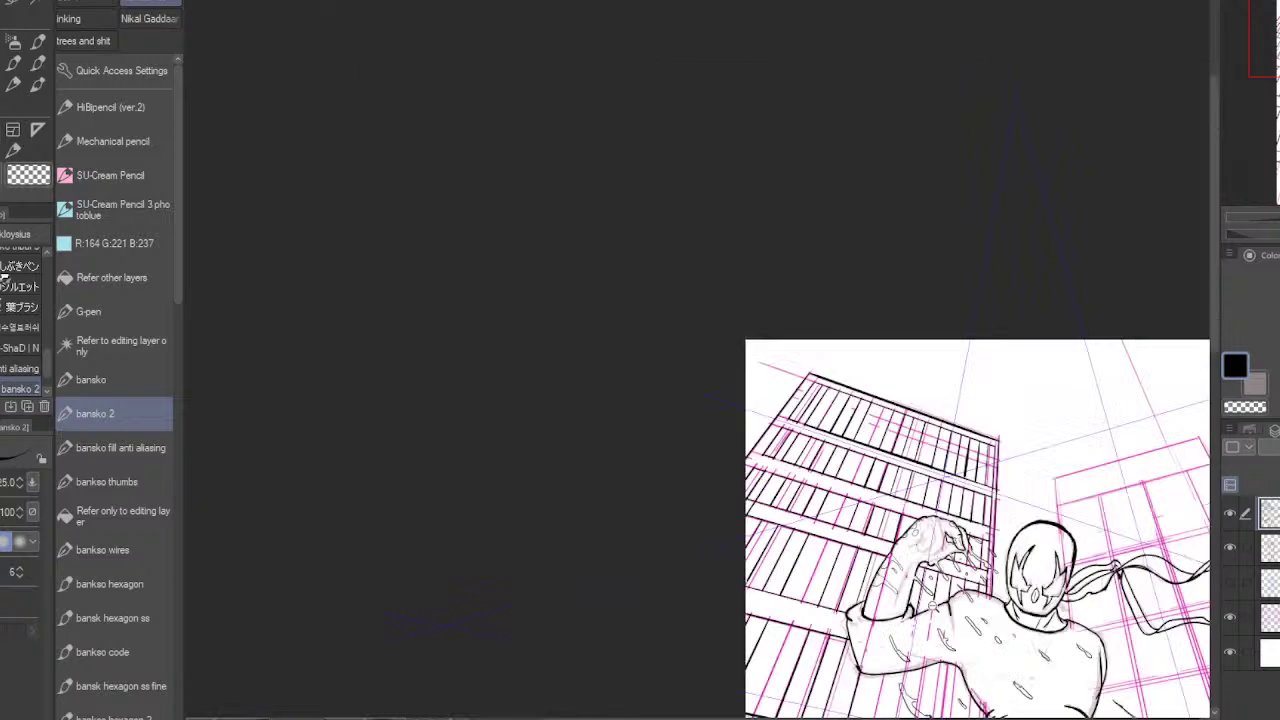
- Ink the fifth-row dividers between the sleeve's underside and the torso, ending with the closely spaced ones beside the waist
scroll(925, 615, down, 5)
drag(1025, 633, 902, 292)
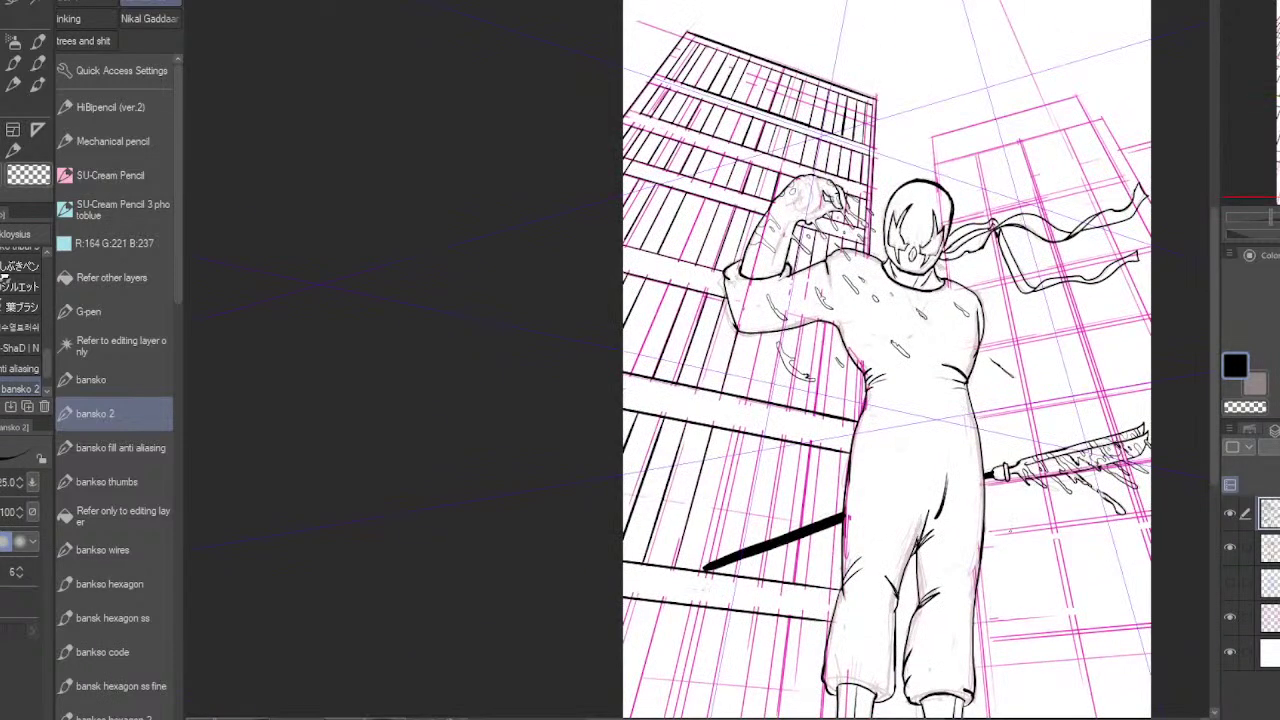
scroll(823, 391, up, 4)
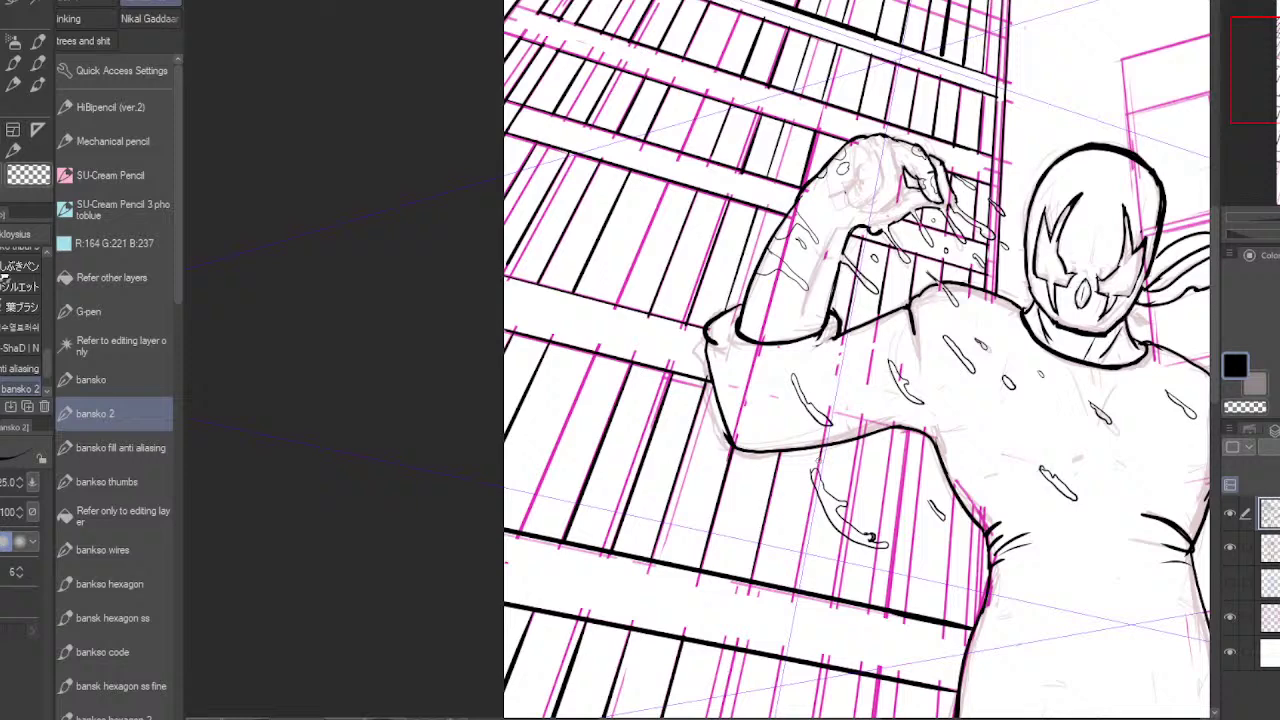
scroll(814, 540, up, 2)
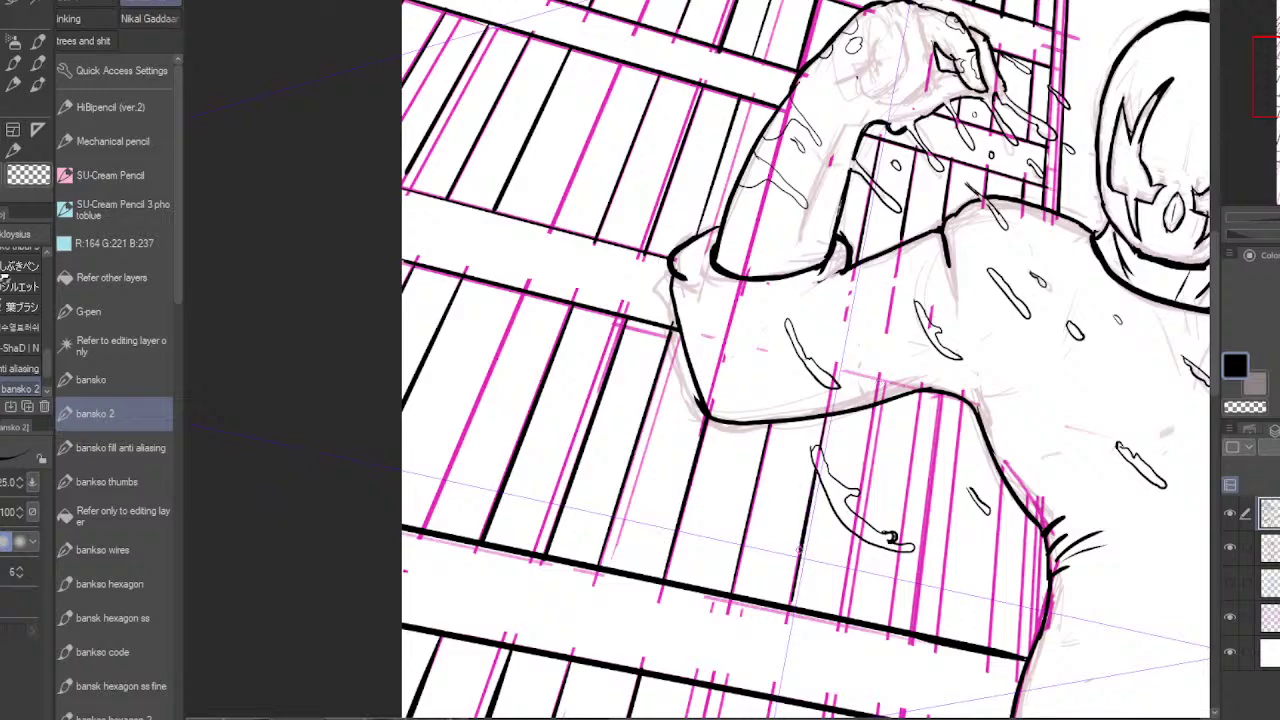
drag(876, 402, 856, 509)
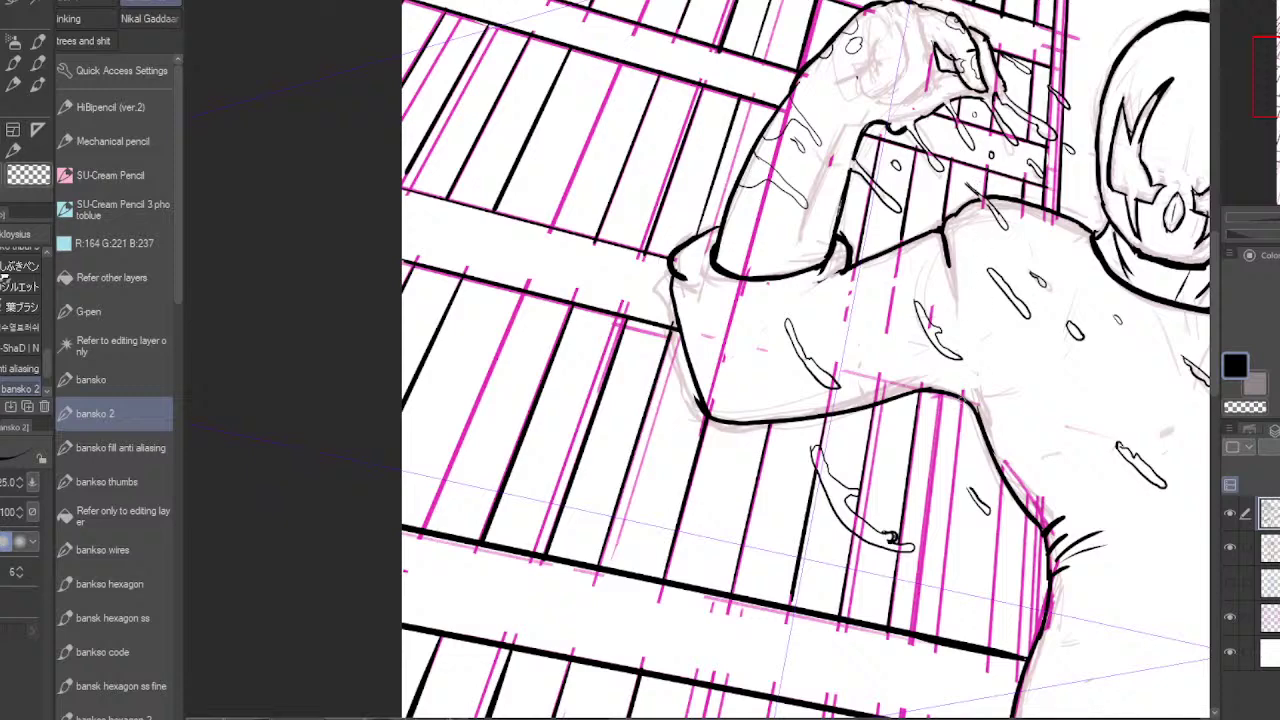
drag(962, 394, 940, 650)
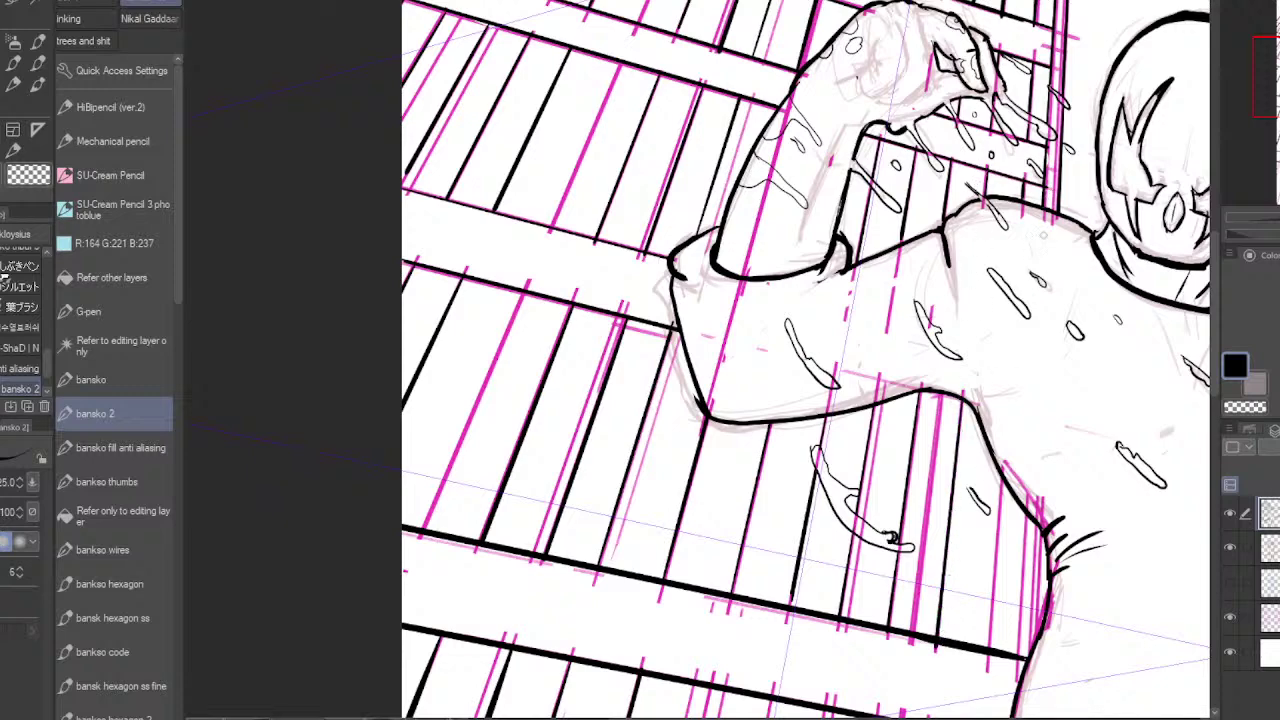
drag(1025, 515, 1017, 666)
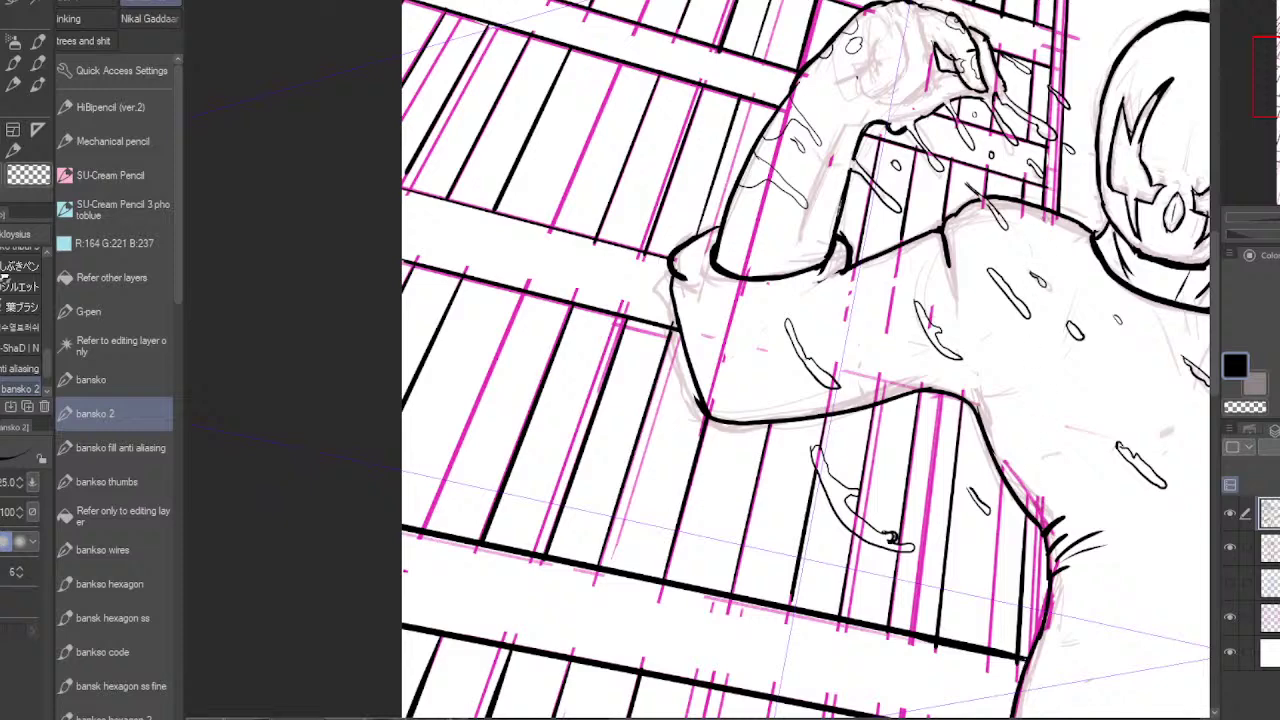
drag(1040, 524, 1036, 656)
- Ink three dividers in the sixth window row beside the hip, running them past the thick black diagonal bar
mouse_move(1003, 478)
mouse_down()
mouse_move(990, 654)
mouse_move(1068, 325)
mouse_up()
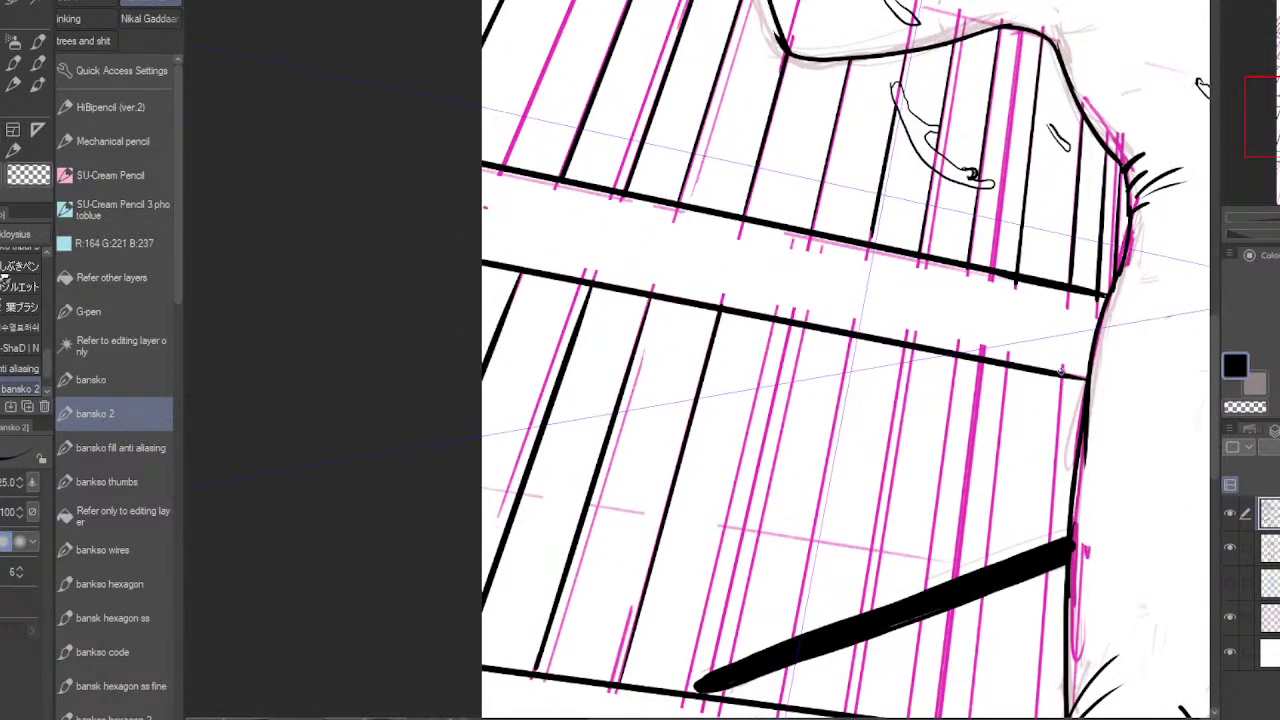
mouse_move(1062, 372)
mouse_down()
mouse_move(1040, 710)
mouse_move(1062, 543)
mouse_up()
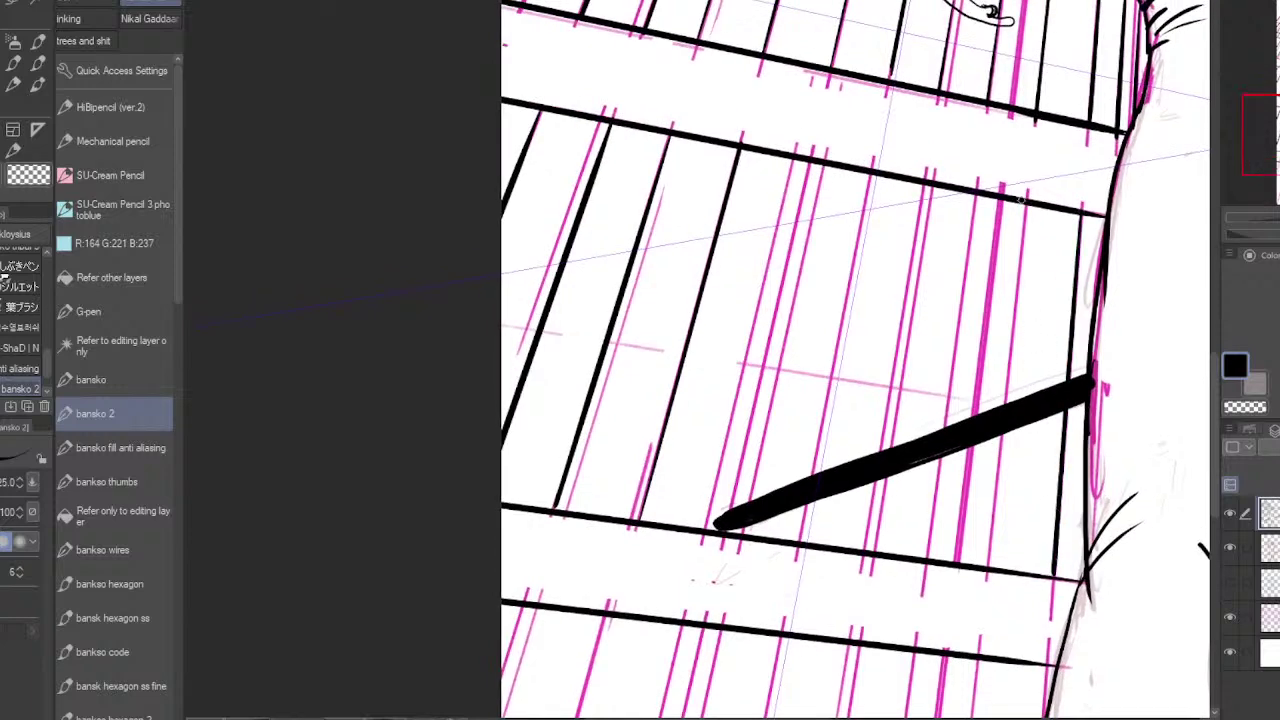
drag(1027, 200, 987, 574)
drag(1005, 335, 988, 460)
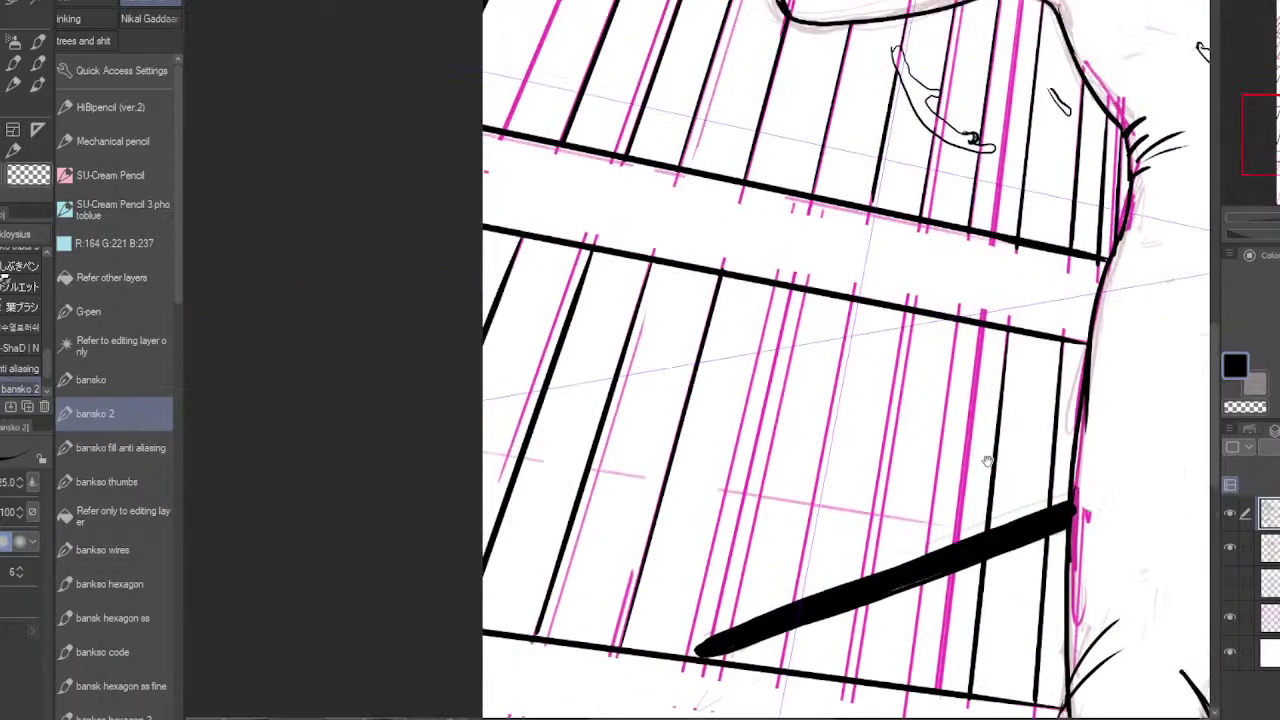
drag(1016, 243, 993, 419)
mouse_move(953, 493)
mouse_down()
mouse_move(966, 370)
mouse_move(934, 591)
mouse_up()
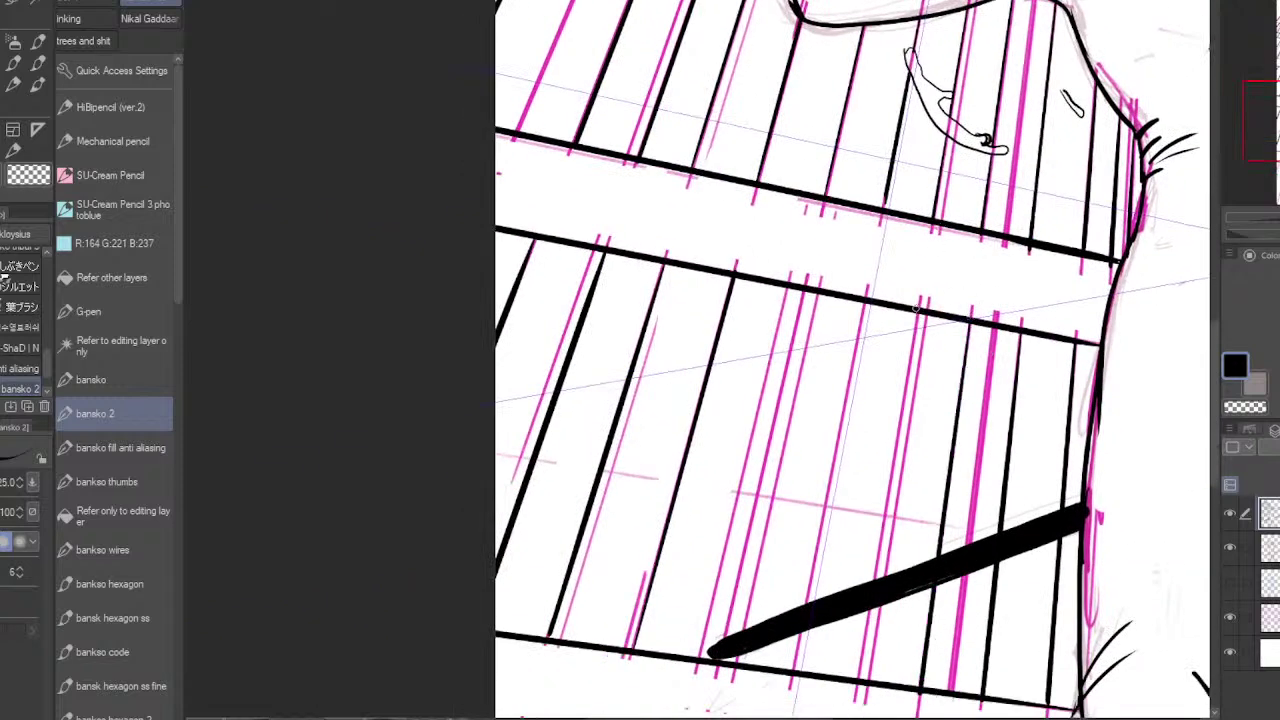
- Ink three more sixth-row dividers toward the lower end of the thick diagonal bar, redoing the first one
drag(918, 304, 870, 582)
key(ctrl+z)
drag(917, 307, 857, 700)
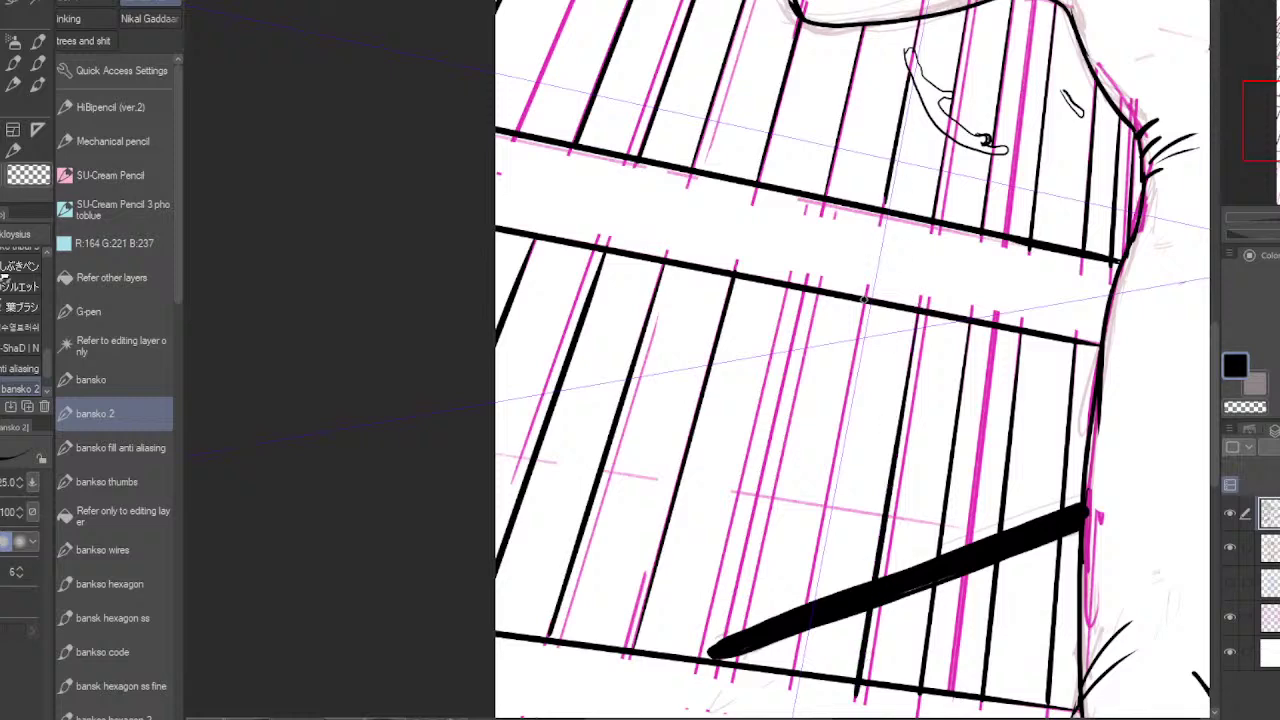
drag(866, 298, 793, 684)
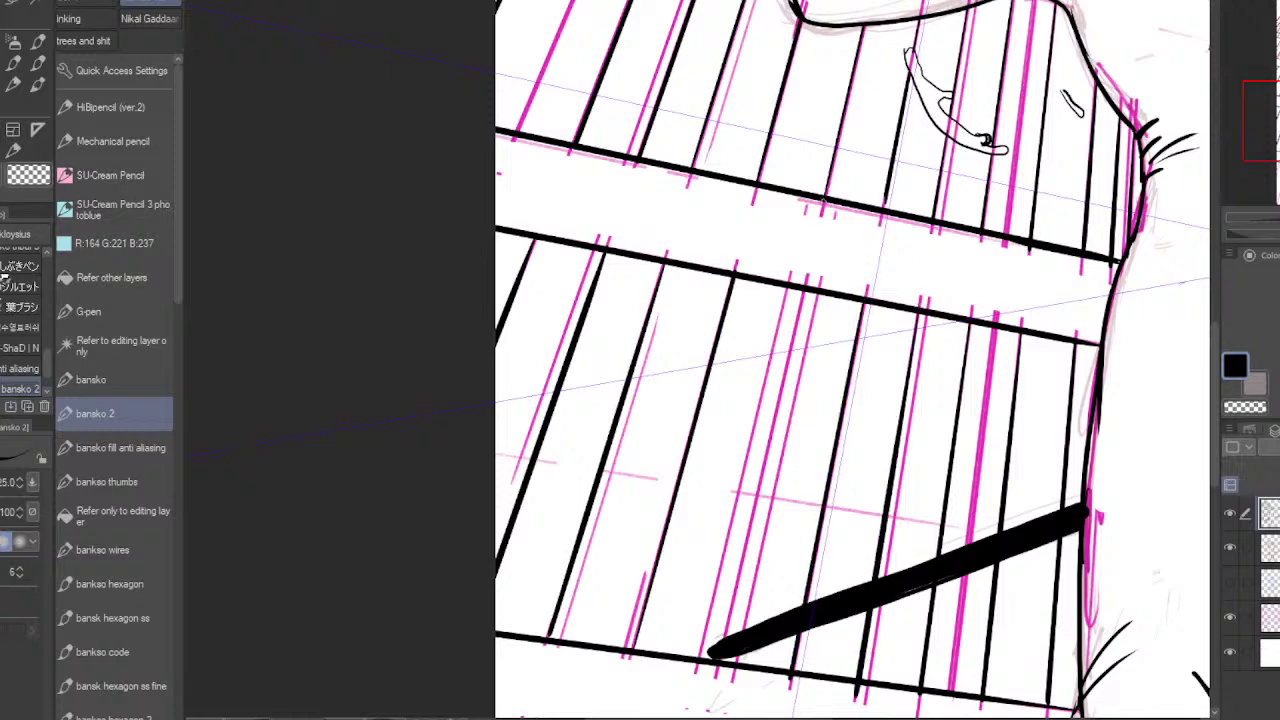
drag(804, 292, 728, 676)
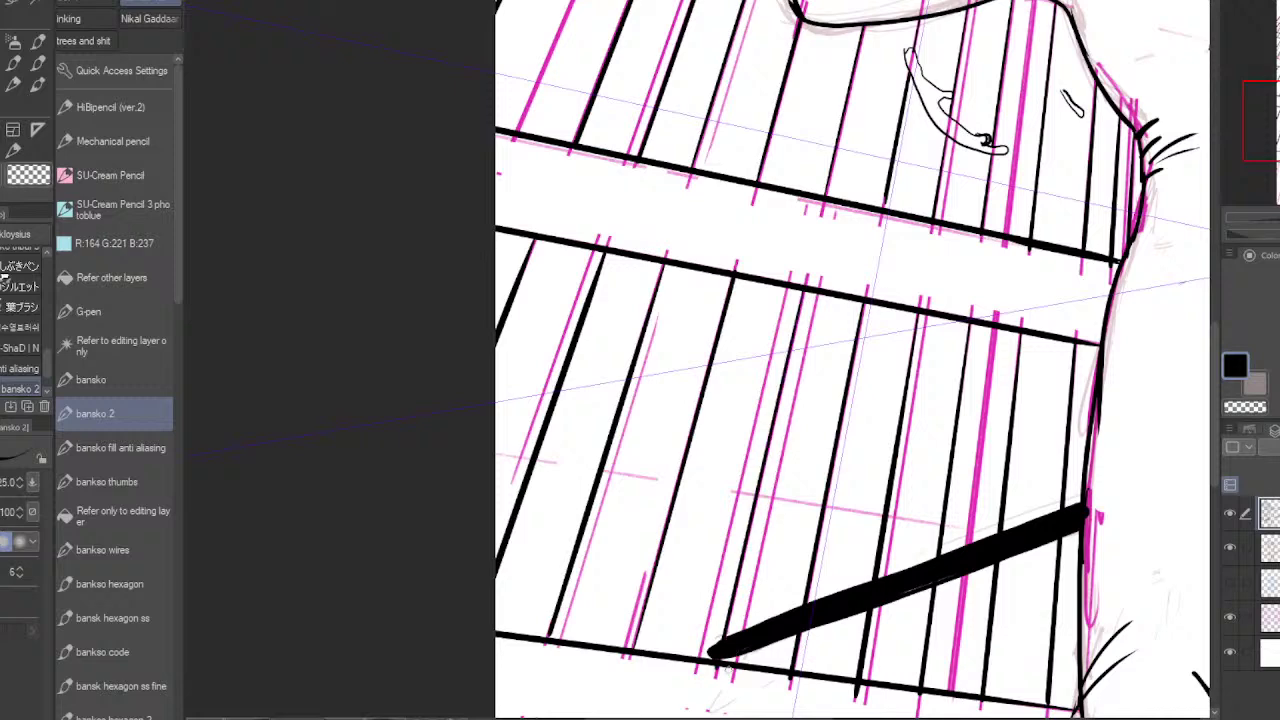
- Ink the first four dividers of the seventh window row from the page's edge, redoing the short one at the edge
mouse_move(886, 630)
mouse_down()
mouse_move(994, 381)
mouse_move(1014, 263)
mouse_up()
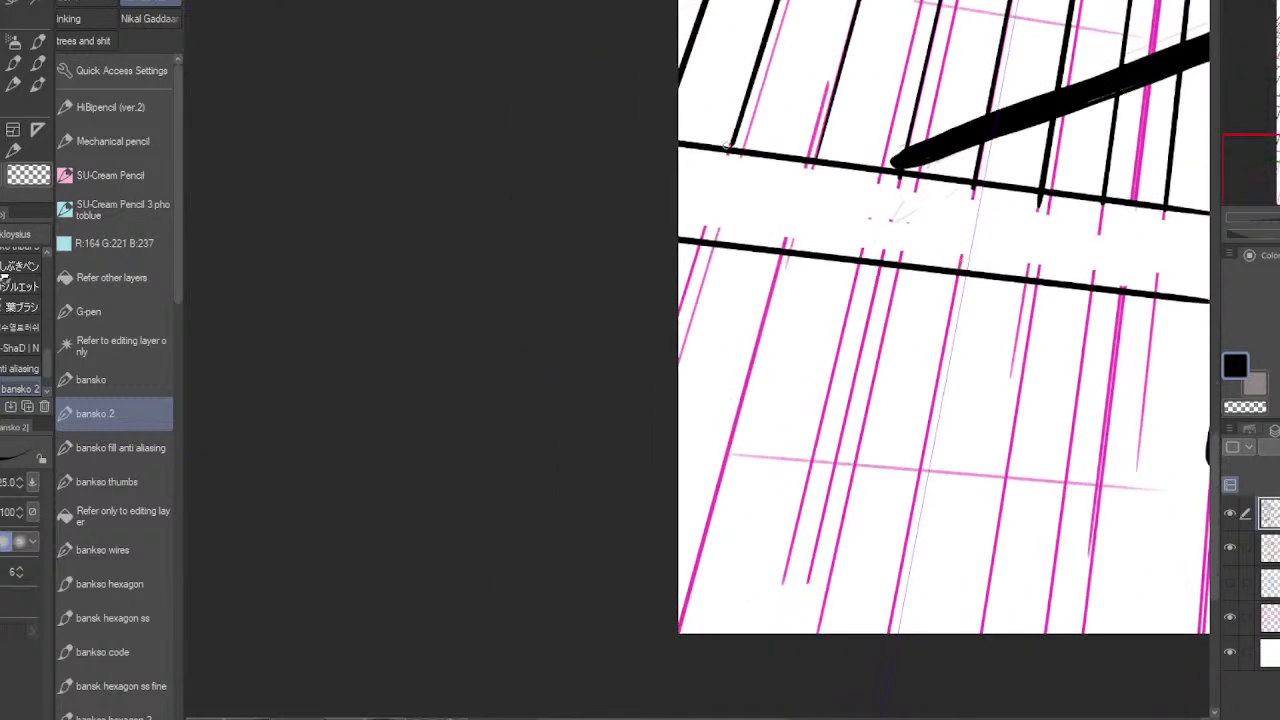
drag(699, 244, 673, 354)
key(ctrl+z)
drag(700, 243, 679, 326)
drag(784, 246, 680, 630)
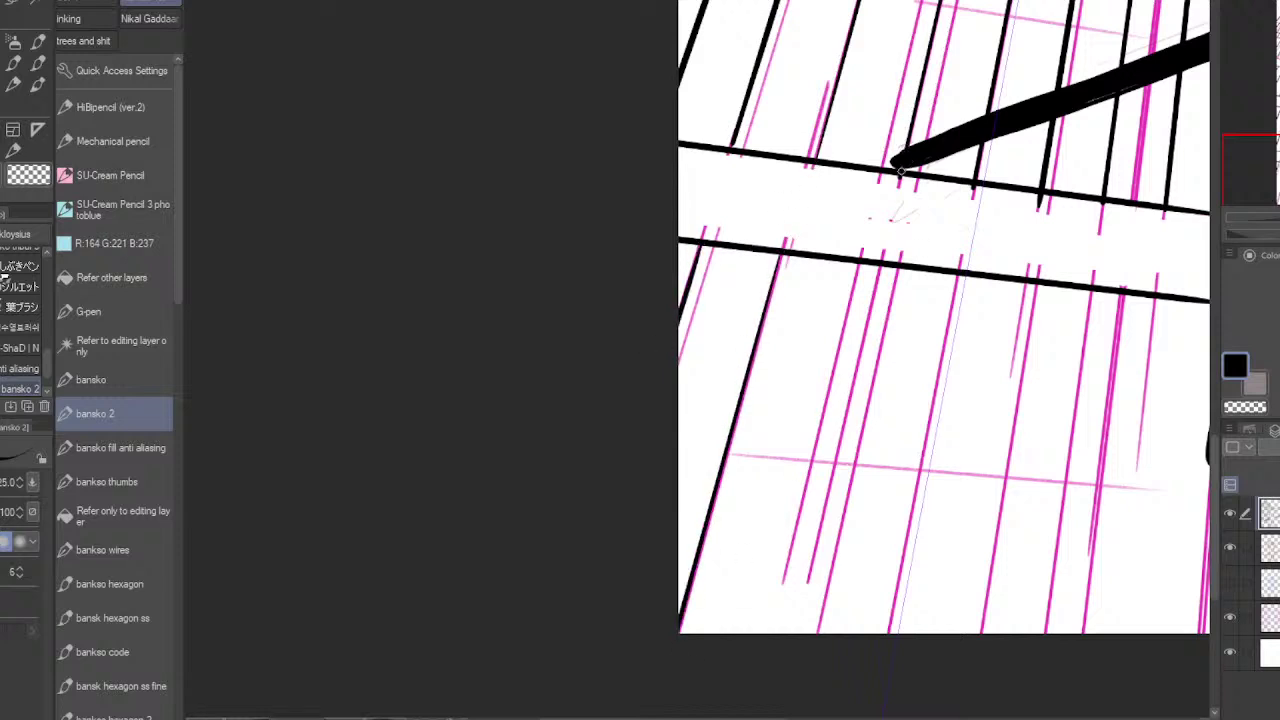
drag(880, 262, 773, 669)
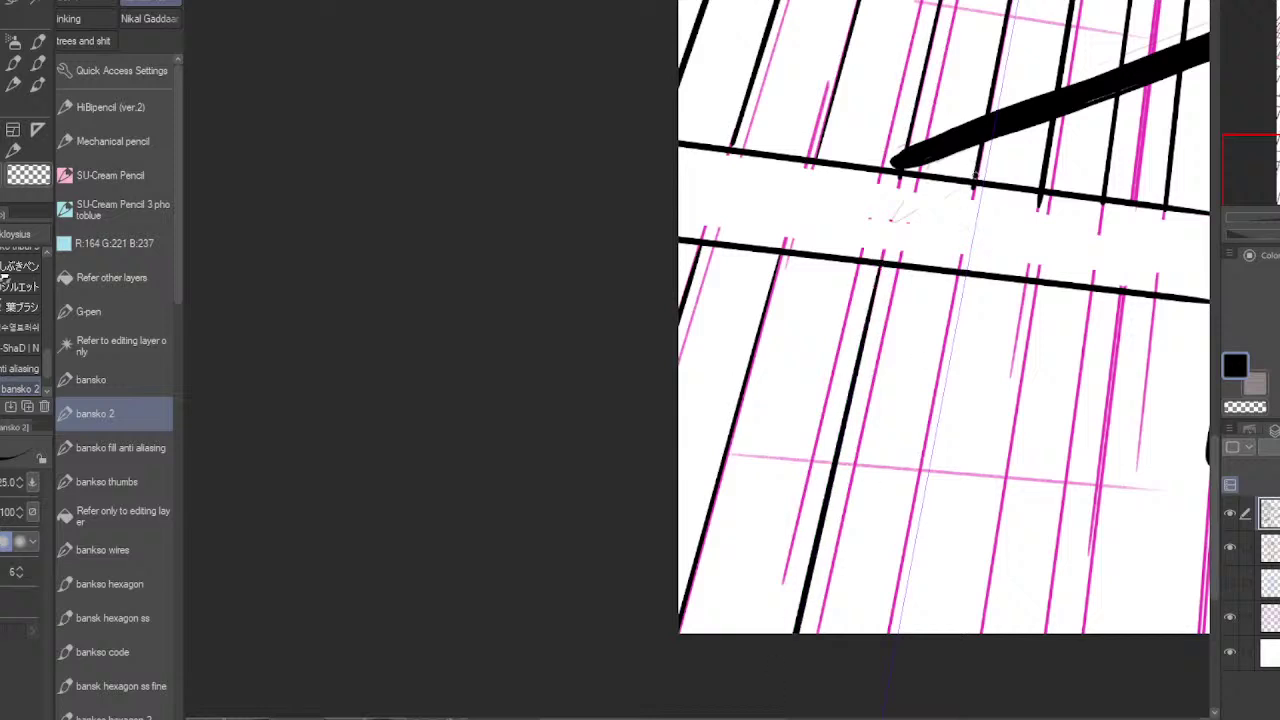
drag(958, 262, 884, 640)
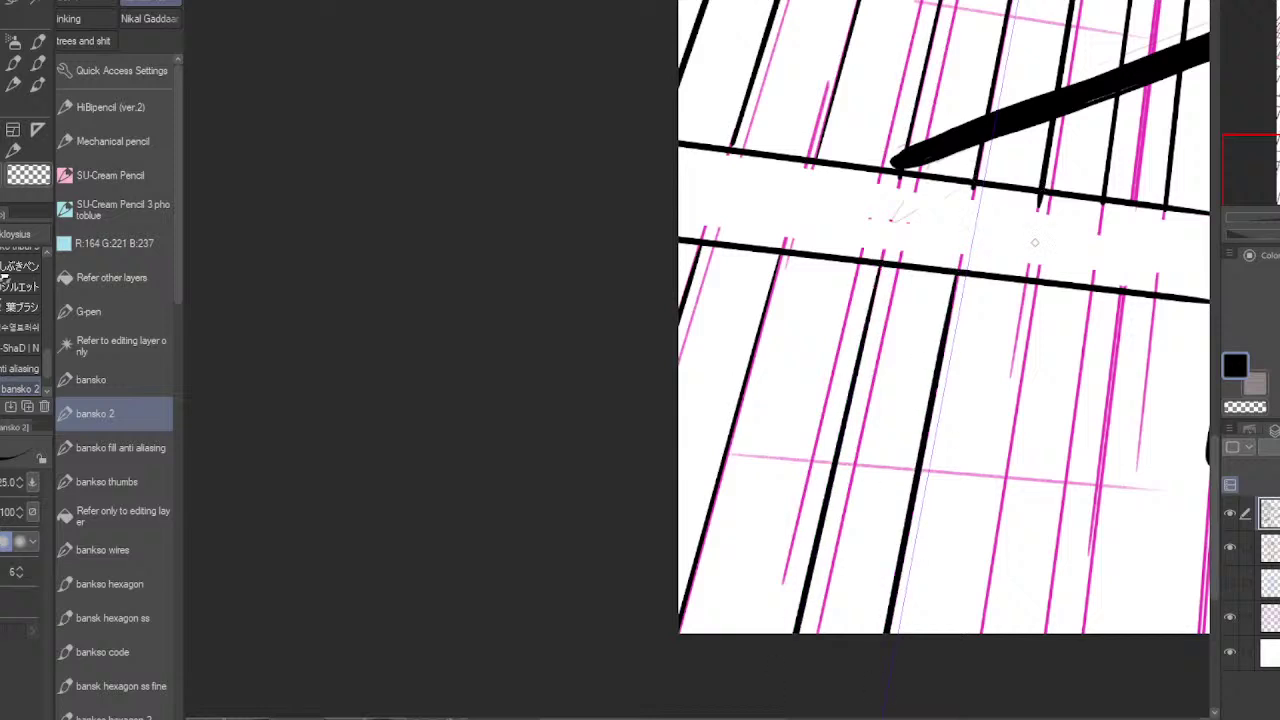
- Redo the fifth divider of the seventh window row and ink two more toward the trouser leg
drag(1028, 277, 955, 645)
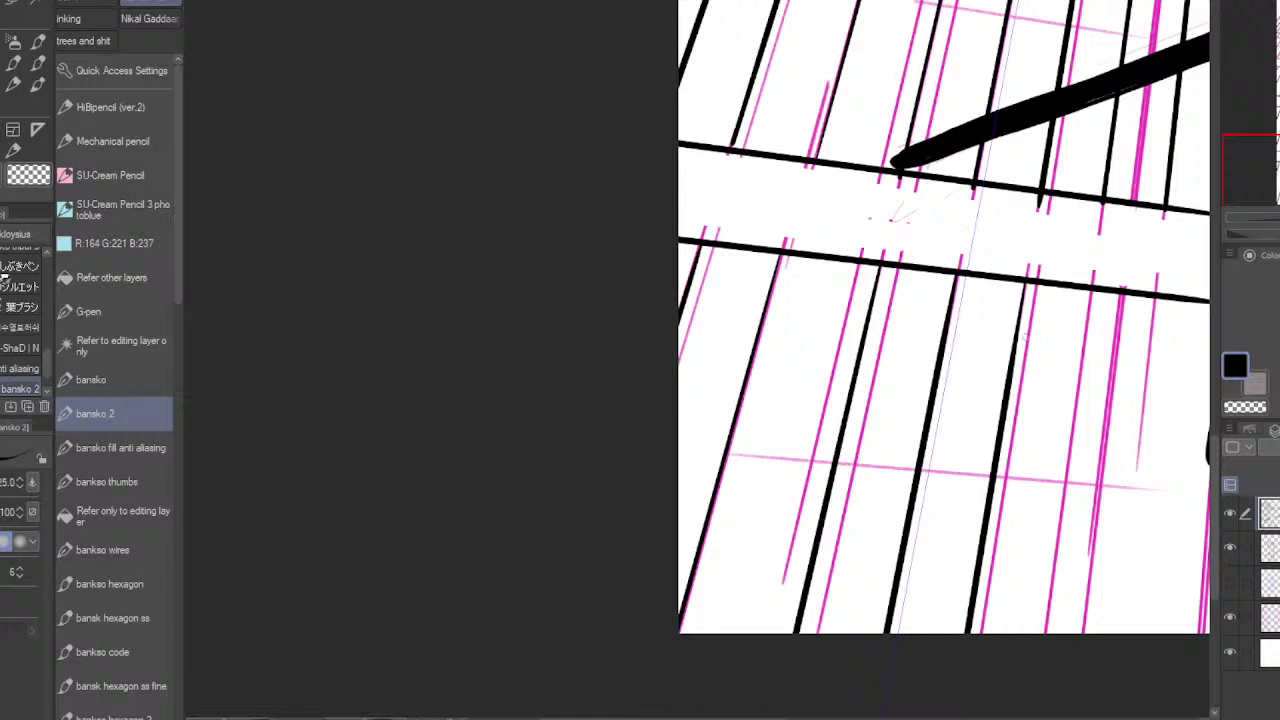
key(ctrl+z)
drag(1027, 279, 956, 636)
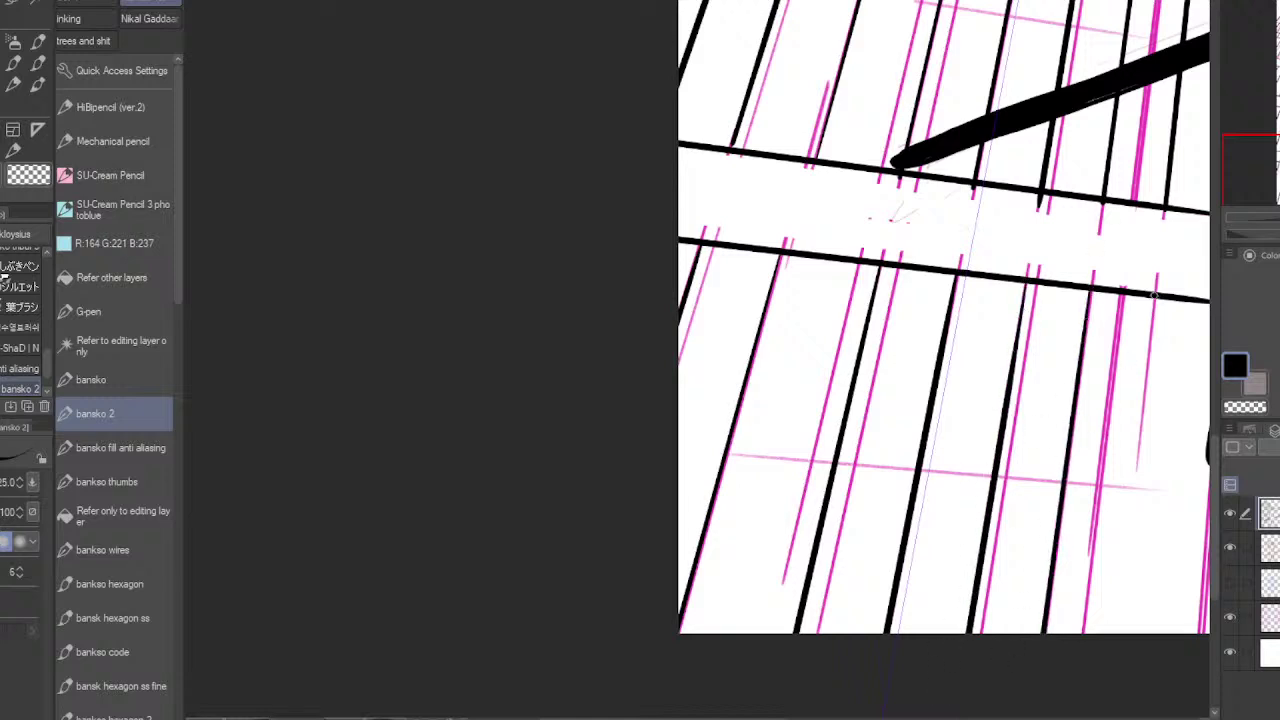
drag(1153, 290, 1104, 679)
- Ink the divider beside the trouser cuff and the seventh row's lower border, and erase the divider ends below that border
drag(1153, 588, 931, 531)
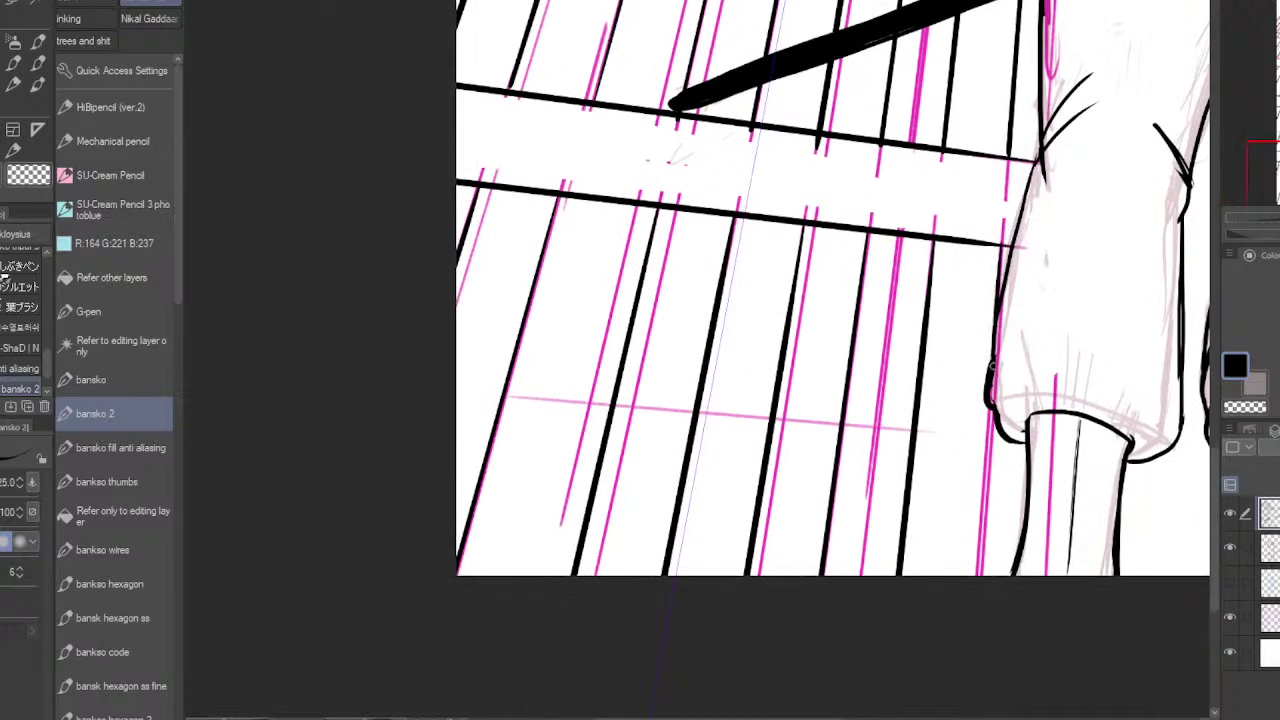
mouse_move(991, 407)
mouse_down()
mouse_move(977, 582)
mouse_move(418, 602)
mouse_up()
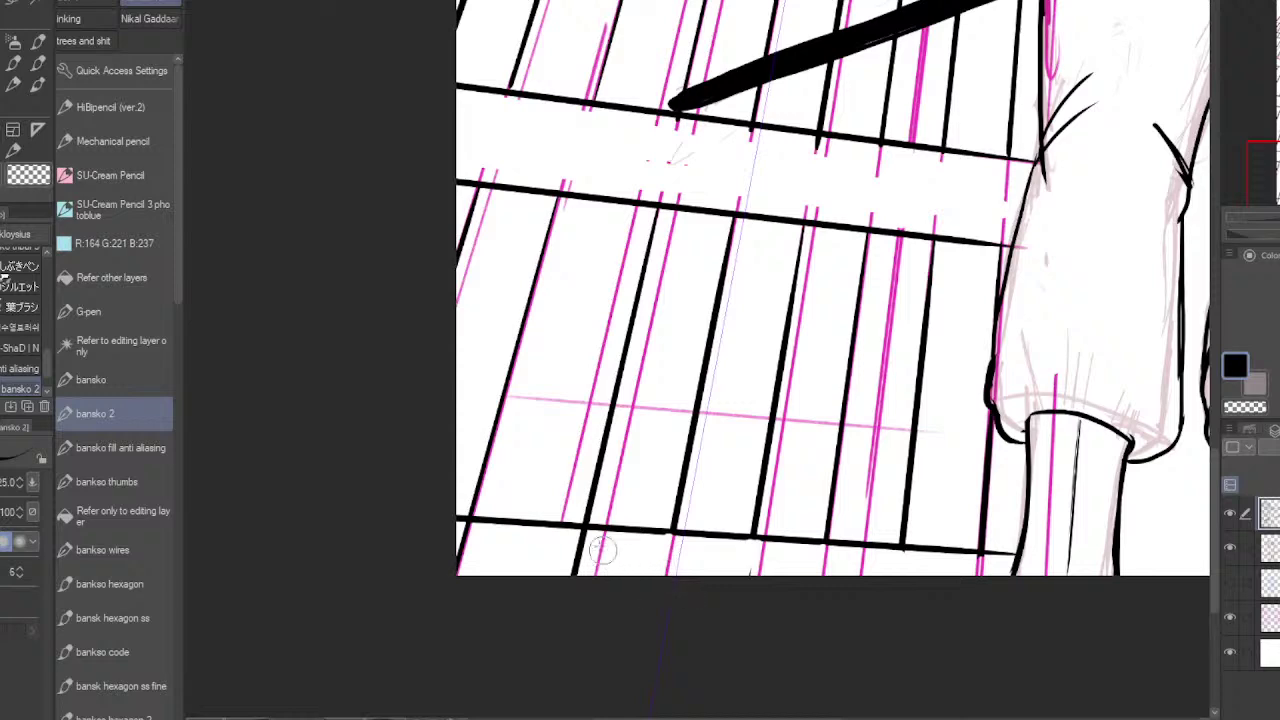
drag(590, 540, 571, 583)
mouse_move(472, 539)
mouse_down()
mouse_move(463, 530)
mouse_move(454, 569)
mouse_up()
- Ink the second building's near vertical edge from its roof corner down to the masked head, redoing strokes that miss the sketch
scroll(802, 513, down, 3)
drag(936, 525, 752, 655)
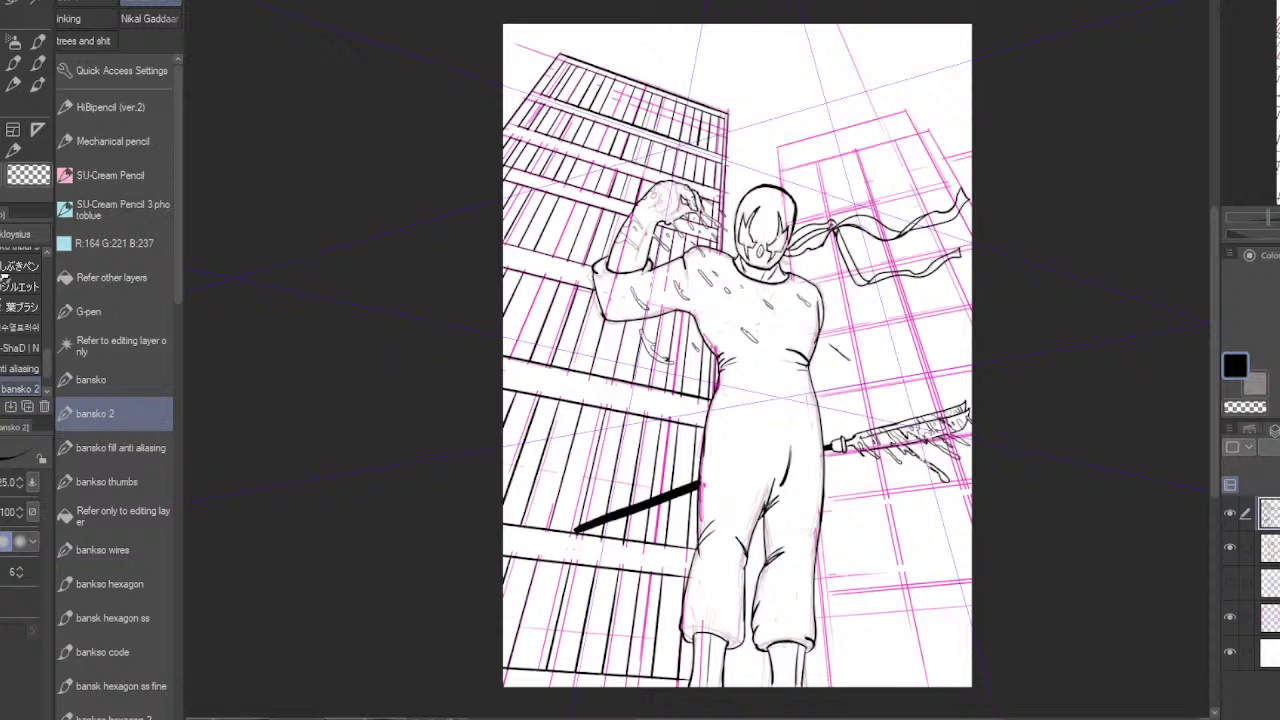
scroll(786, 170, up, 5)
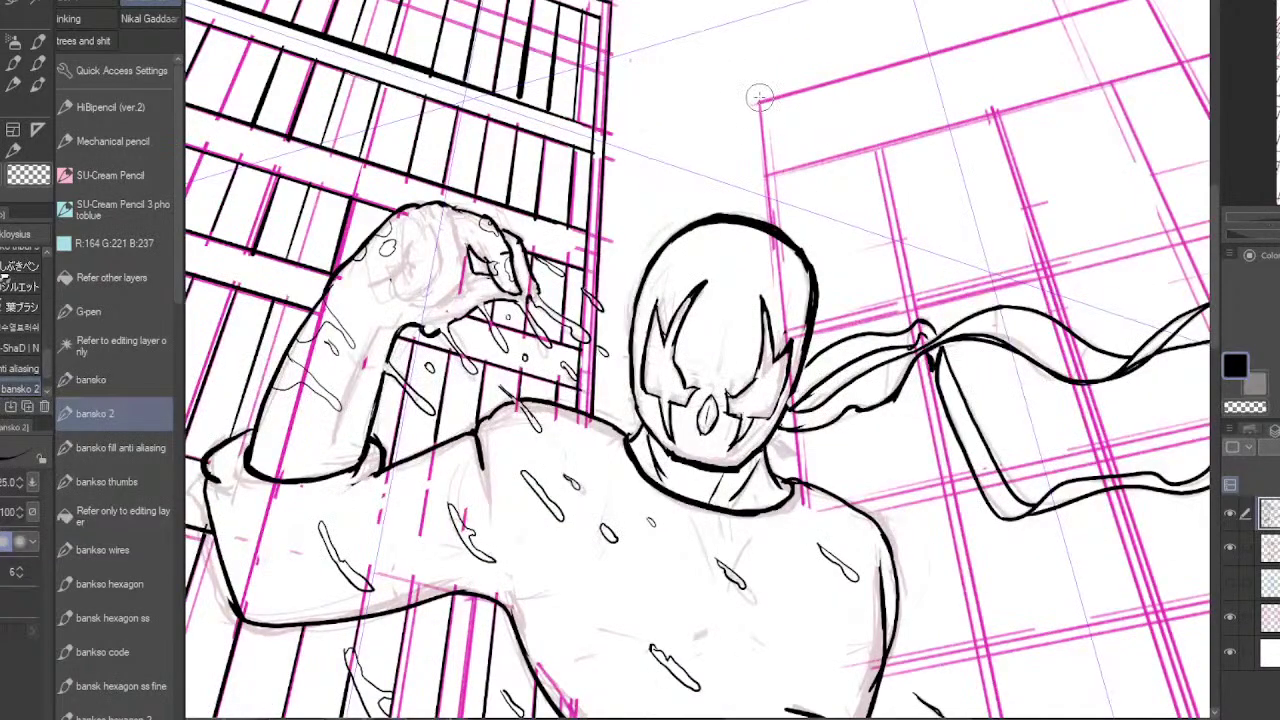
drag(760, 97, 772, 226)
drag(760, 101, 773, 216)
key(ctrl+z)
drag(760, 100, 772, 222)
drag(776, 172, 777, 228)
key(ctrl+z)
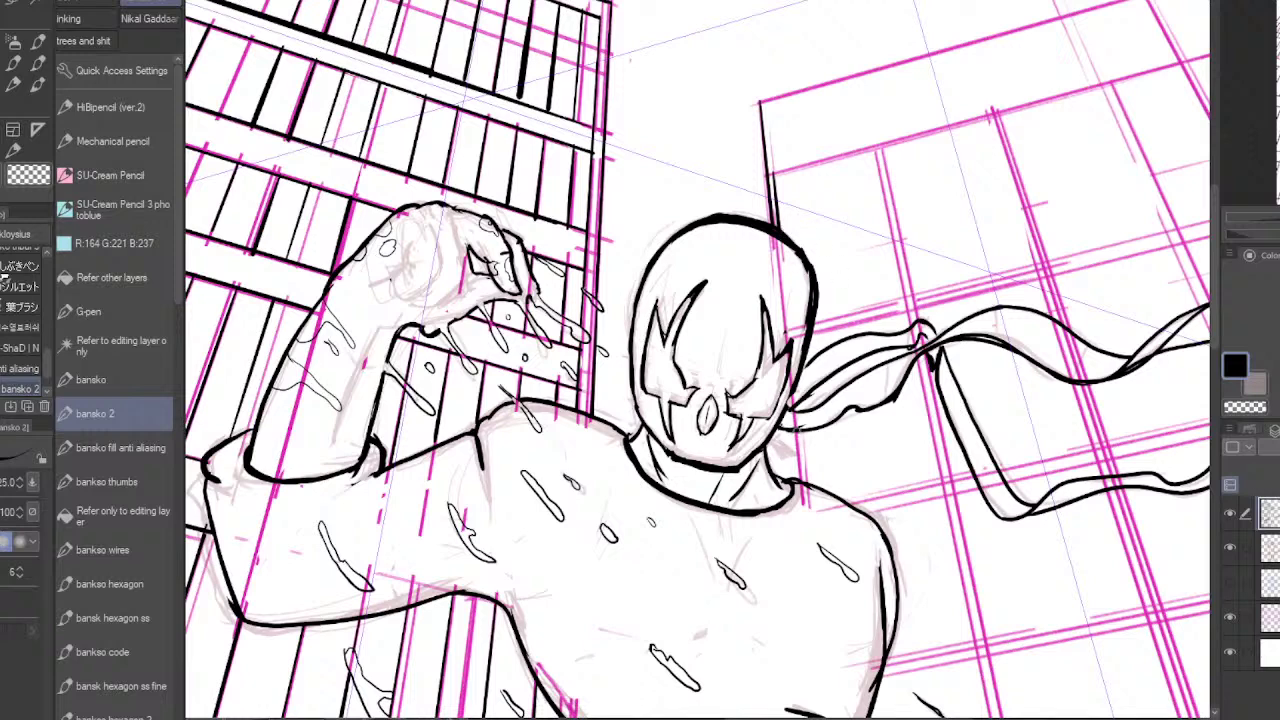
- Ink the second building's edge between the mask and shoulder, reinforce it above the head, and ink the roof's top edge
drag(790, 422, 809, 494)
drag(802, 431, 808, 478)
drag(946, 277, 761, 460)
mouse_move(574, 284)
mouse_down()
mouse_move(938, 213)
mouse_move(963, 205)
mouse_move(960, 178)
mouse_move(589, 328)
mouse_up()
drag(1056, 418, 837, 351)
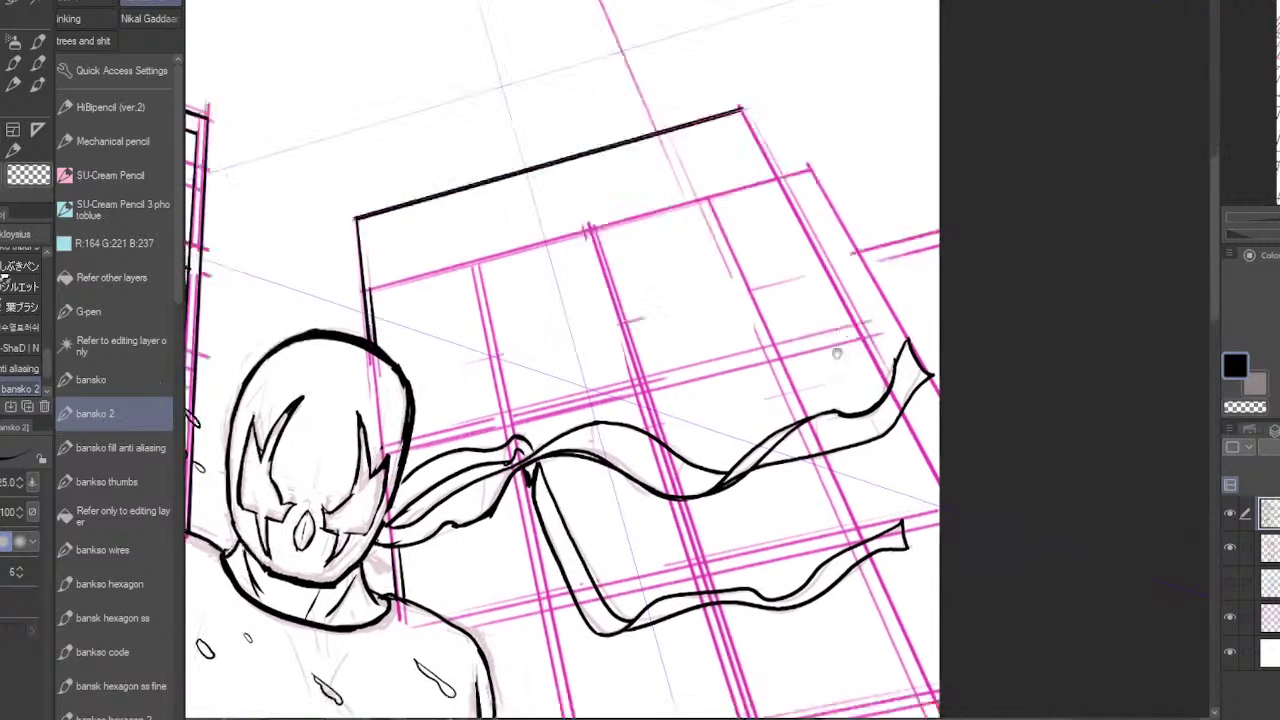
- Ink the second building's stepped far edge, the adjoining building's roofline, and the ledge line beneath the second building's roof
mouse_move(742, 108)
mouse_down()
mouse_move(780, 178)
mouse_move(813, 166)
mouse_move(807, 181)
mouse_move(810, 166)
mouse_move(938, 388)
mouse_up()
key(ctrl+z)
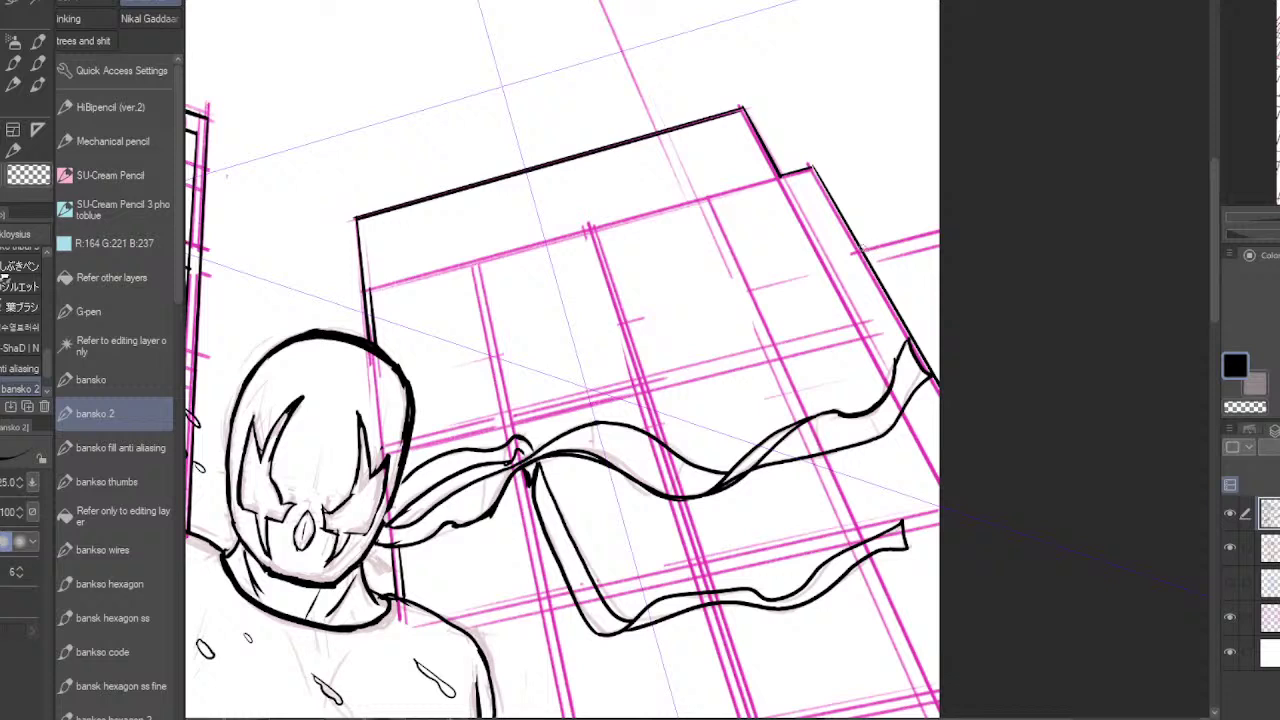
drag(860, 248, 940, 232)
drag(780, 180, 966, 543)
drag(778, 178, 370, 290)
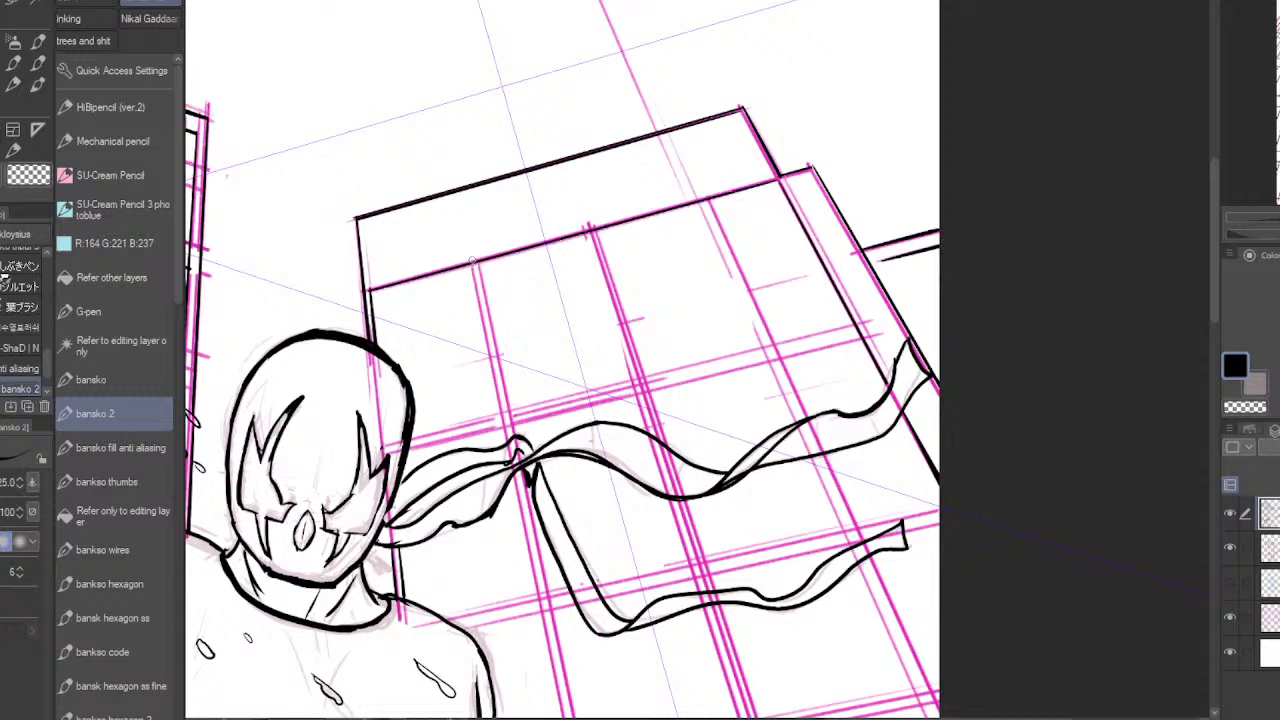
- Ink the first two double window dividers from the ledge line down to the upper scarf tail
drag(472, 260, 514, 438)
drag(482, 270, 520, 436)
drag(591, 228, 664, 438)
drag(596, 229, 666, 444)
- Ink the first line of the third window divider from the ledge to the page edge, redoing strokes that miss the sketch
drag(708, 197, 808, 418)
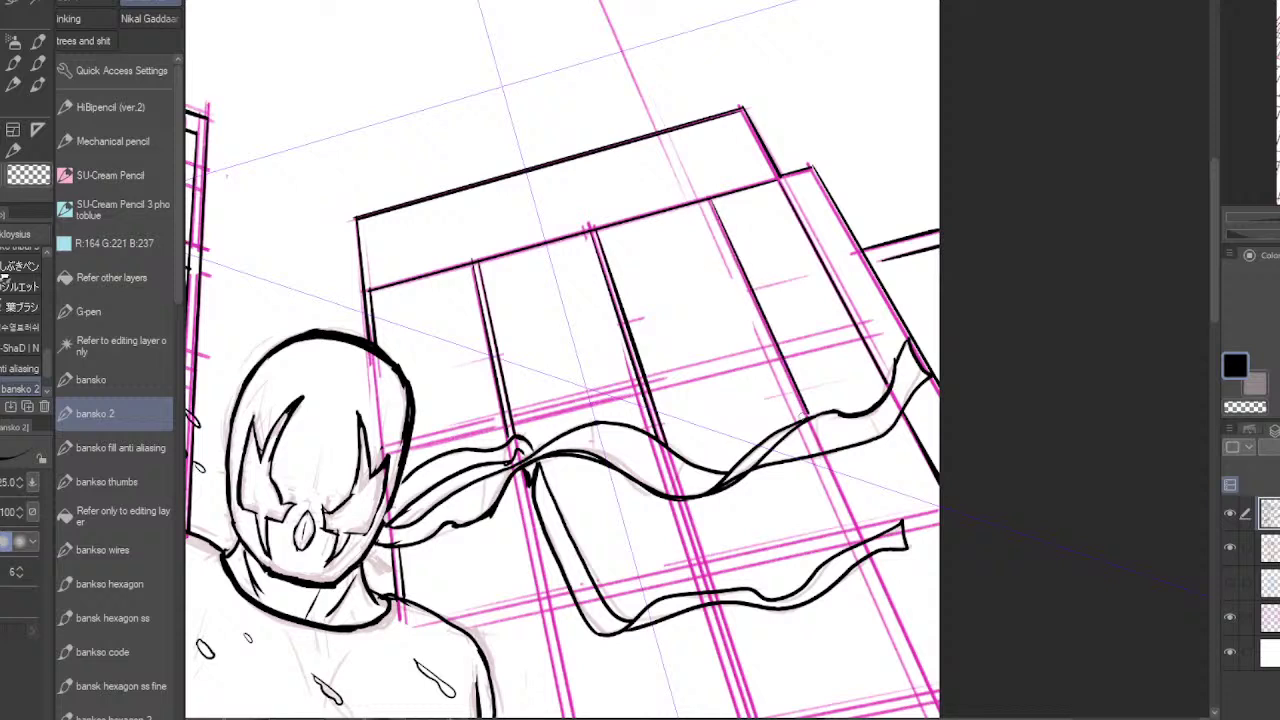
key(ctrl+z)
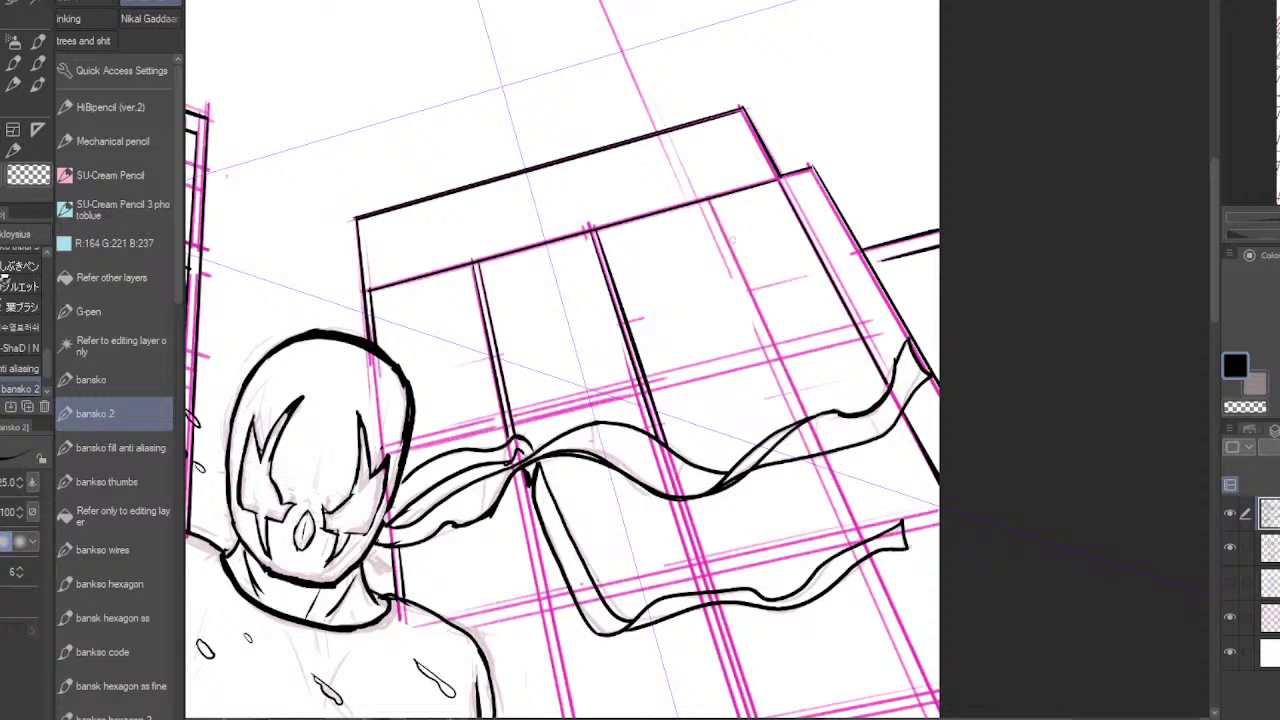
drag(708, 200, 818, 416)
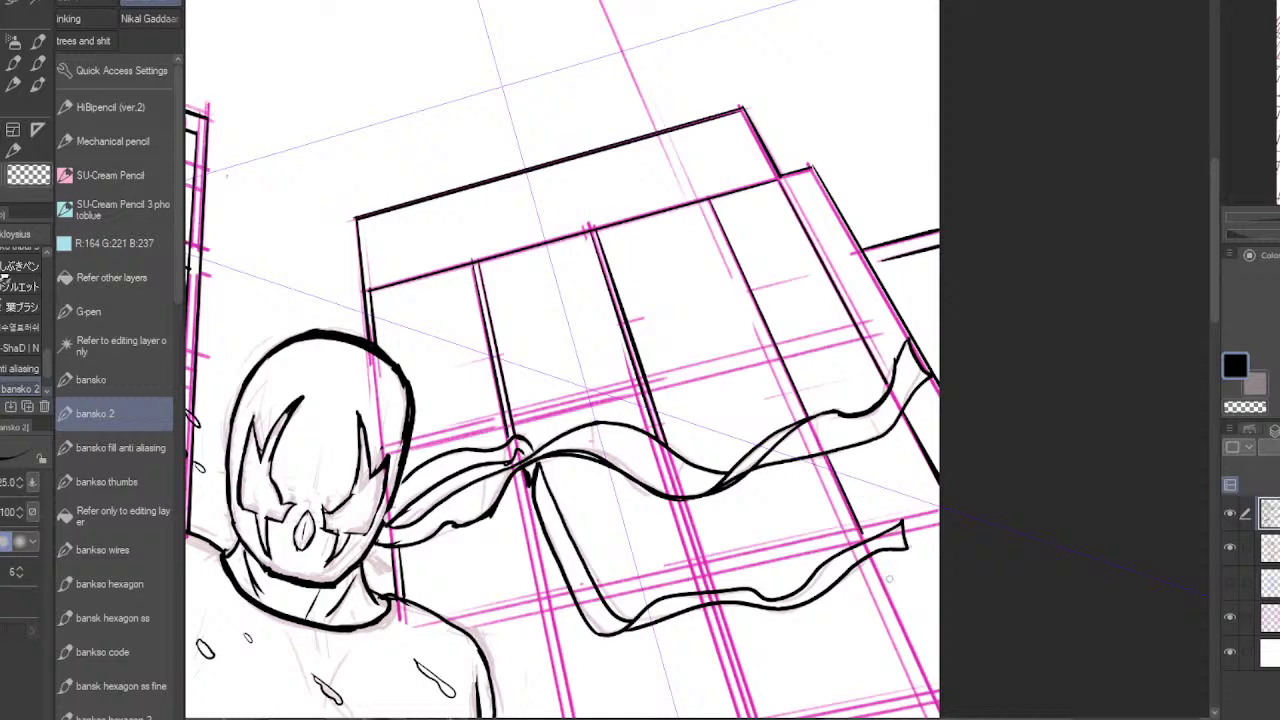
drag(882, 560, 810, 432)
drag(756, 328, 796, 414)
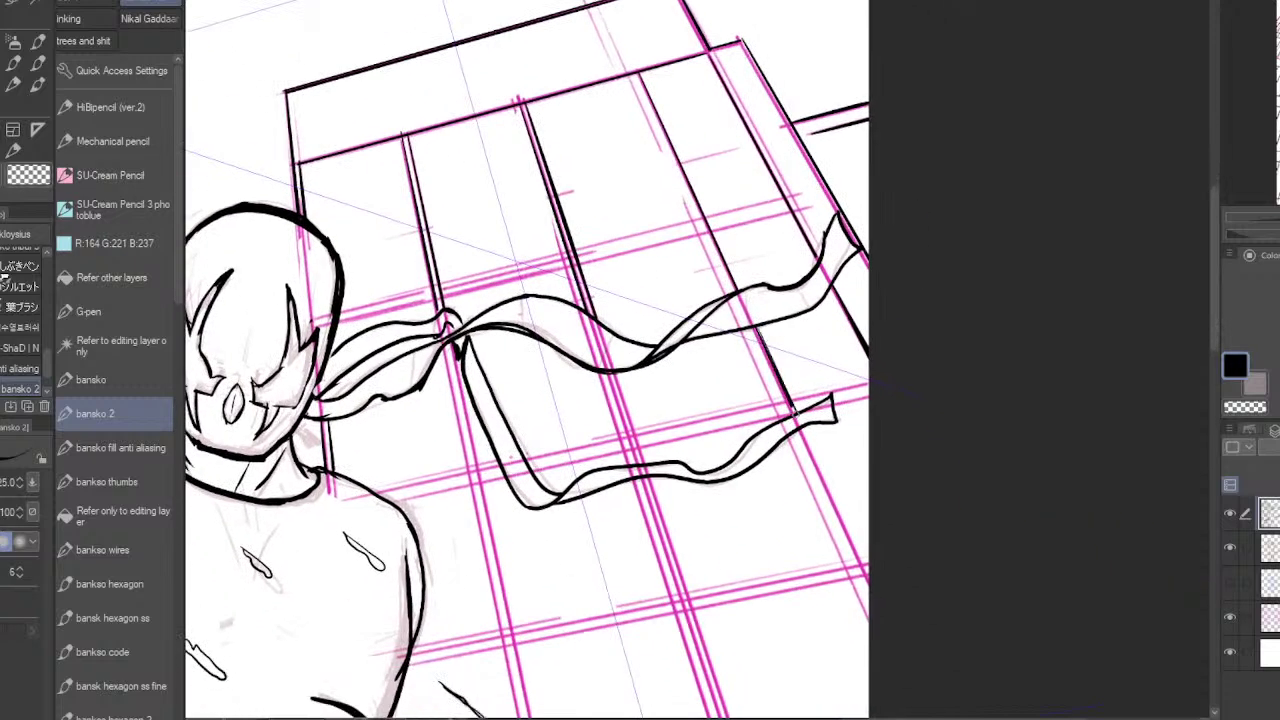
key(ctrl+z)
drag(756, 326, 904, 640)
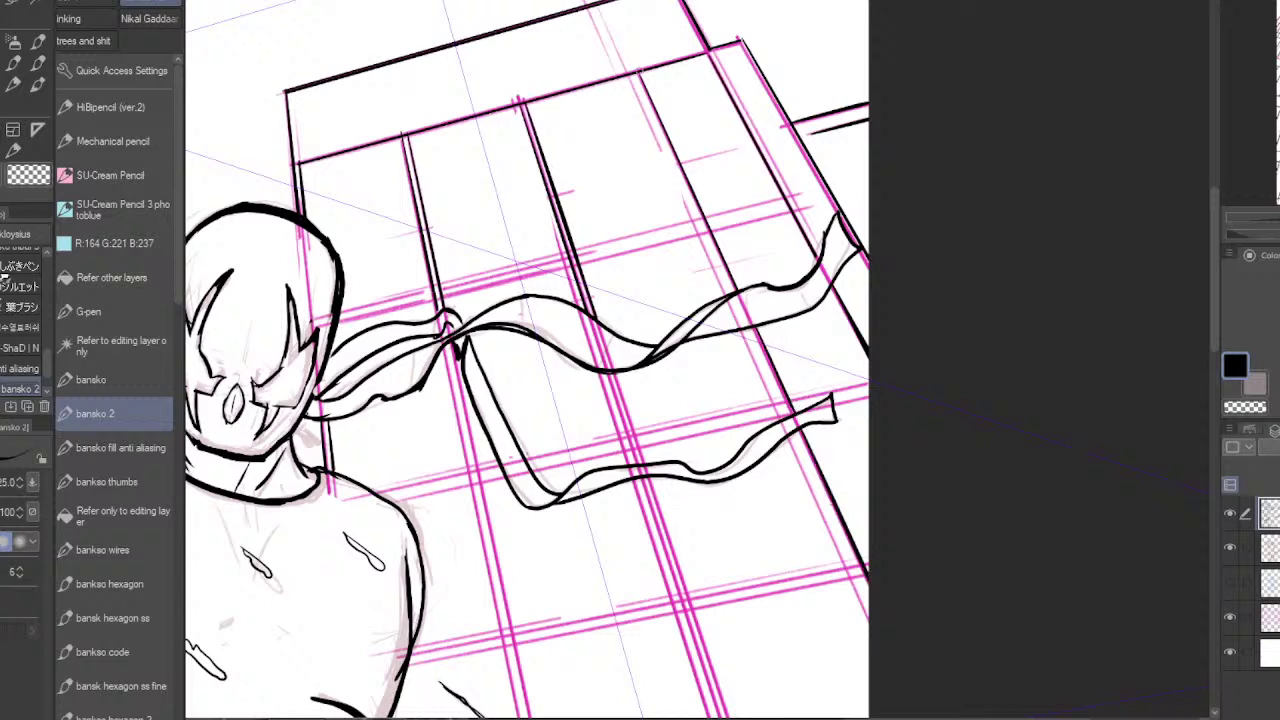
- Ink the third divider's parallel second line and redo its section below the lower scarf tail
mouse_move(635, 70)
mouse_down()
mouse_move(697, 228)
mouse_move(750, 307)
mouse_move(765, 370)
mouse_move(868, 598)
mouse_up()
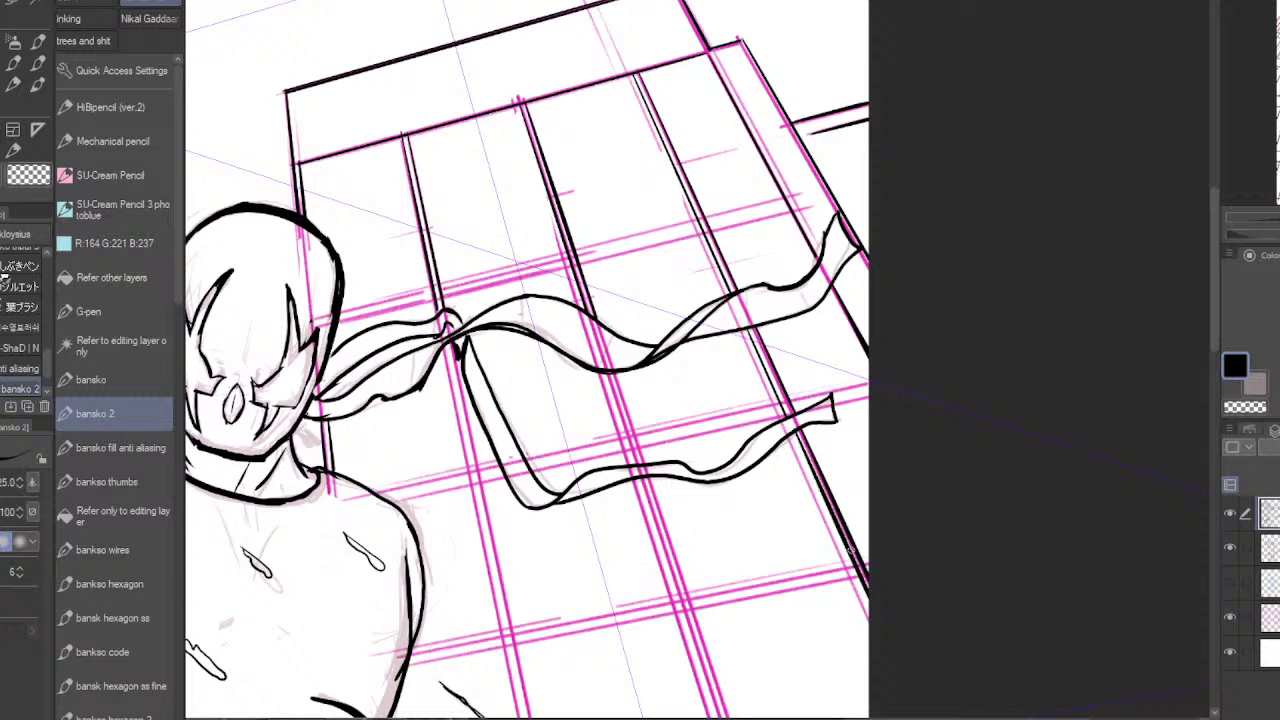
key(ctrl+z)
drag(795, 430, 882, 624)
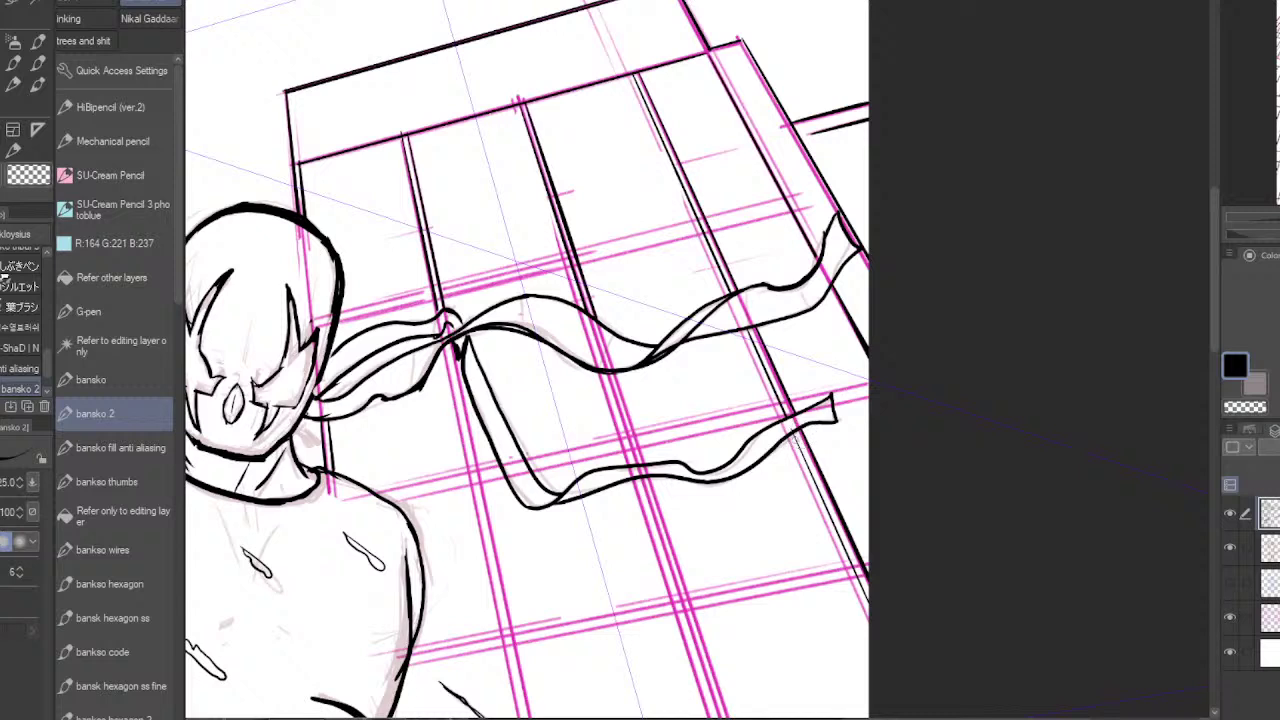
drag(798, 436, 870, 600)
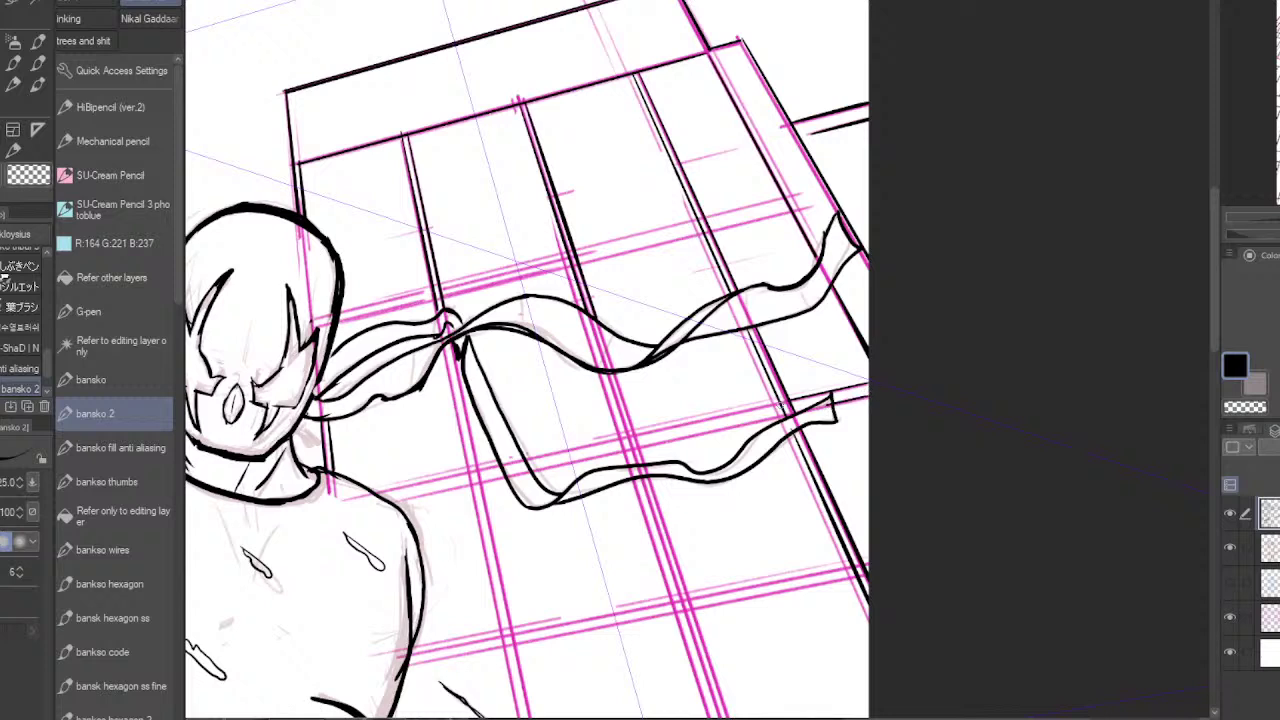
- Ink the two double horizontal floor bands that cross the second building behind the scarf tails
drag(838, 398, 385, 490)
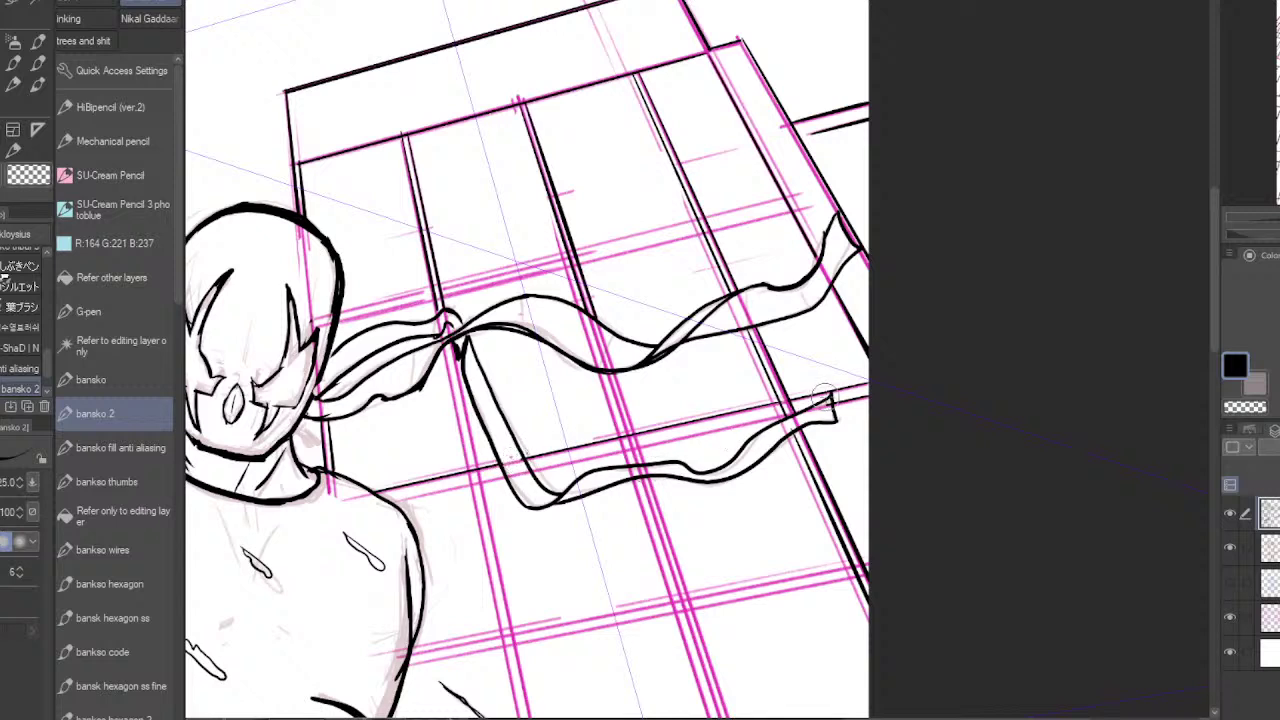
mouse_move(831, 406)
mouse_down()
mouse_move(835, 418)
mouse_move(547, 507)
mouse_move(474, 484)
mouse_move(406, 497)
mouse_up()
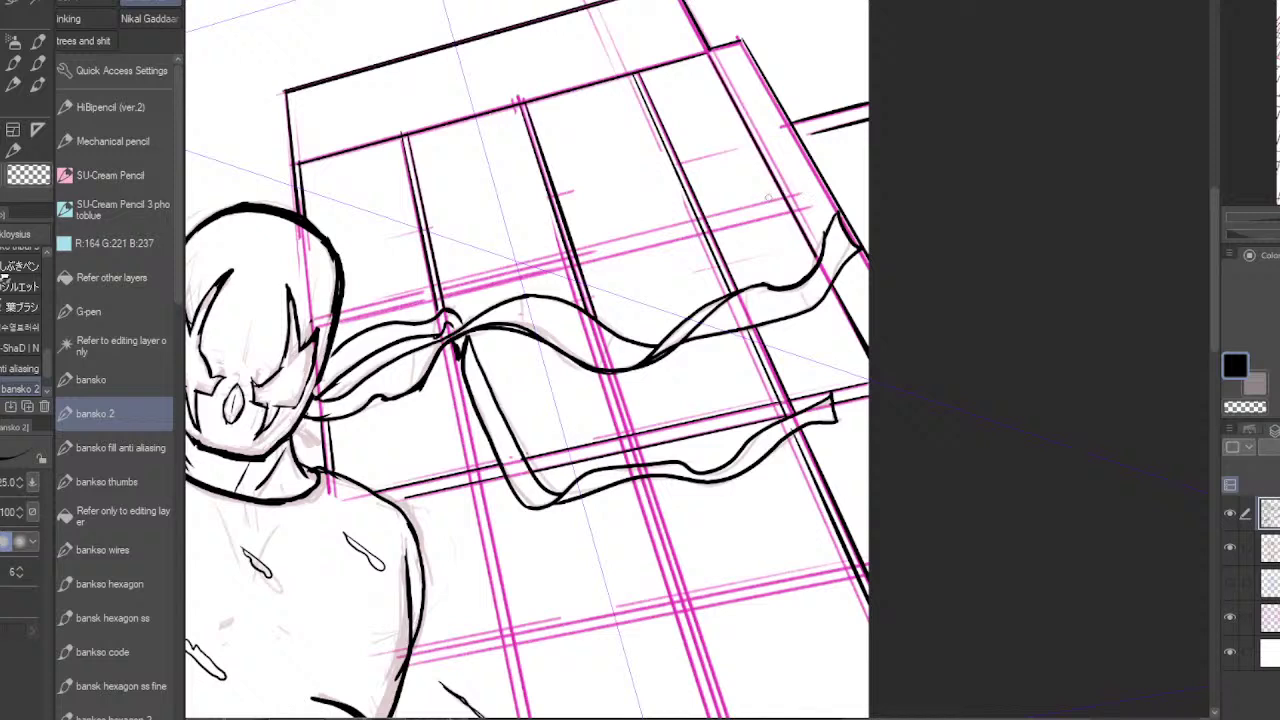
drag(340, 314, 778, 203)
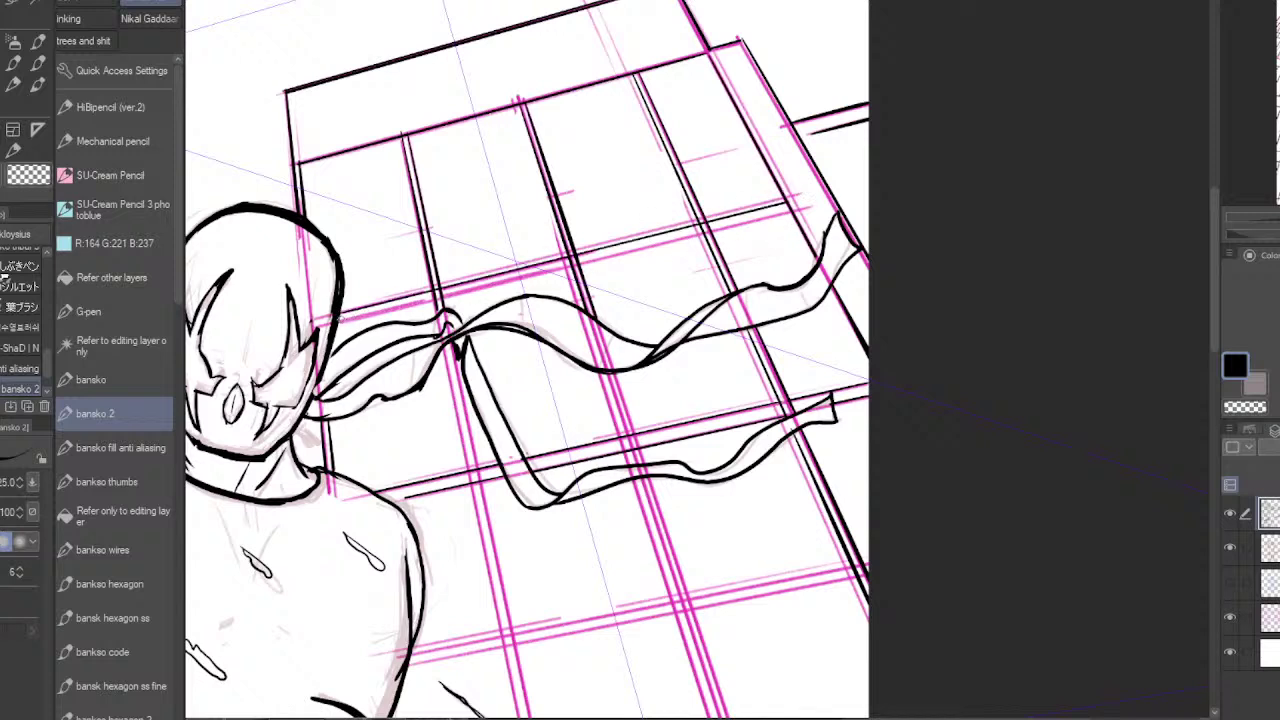
drag(340, 319, 788, 227)
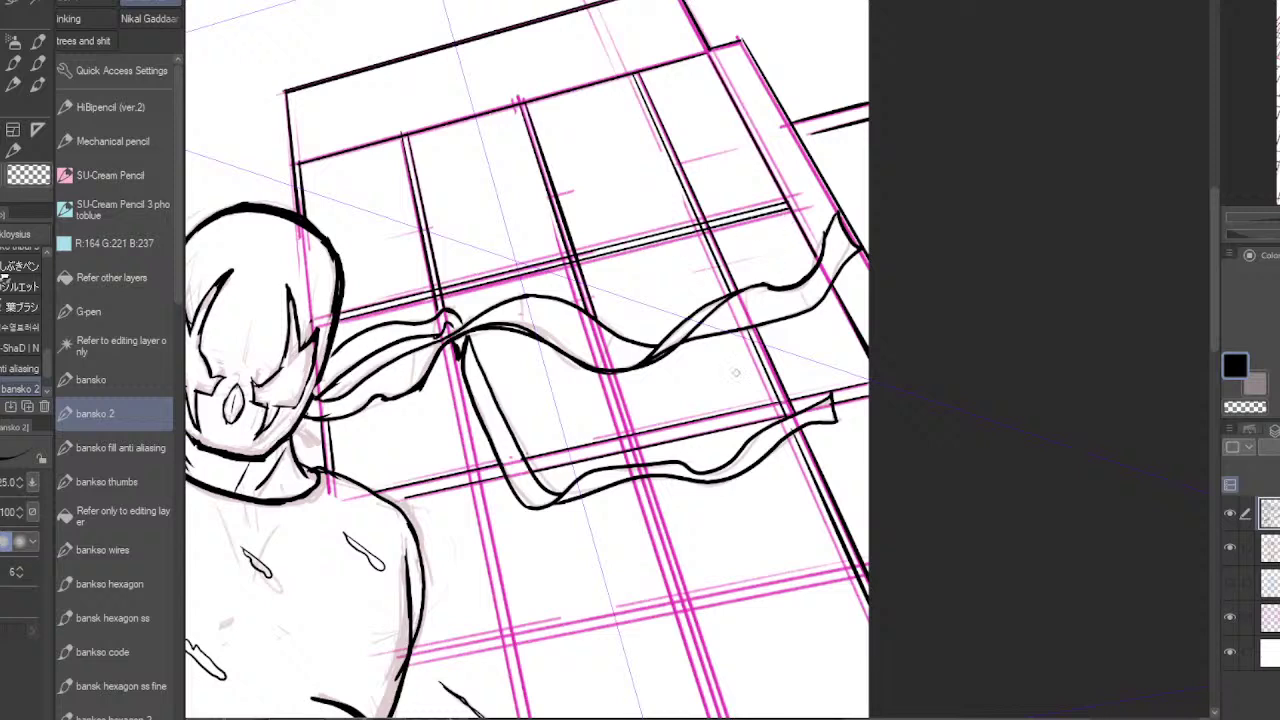
- Ink the inner border lines of the narrow side face and the window lines on the adjoining building
drag(720, 56, 818, 237)
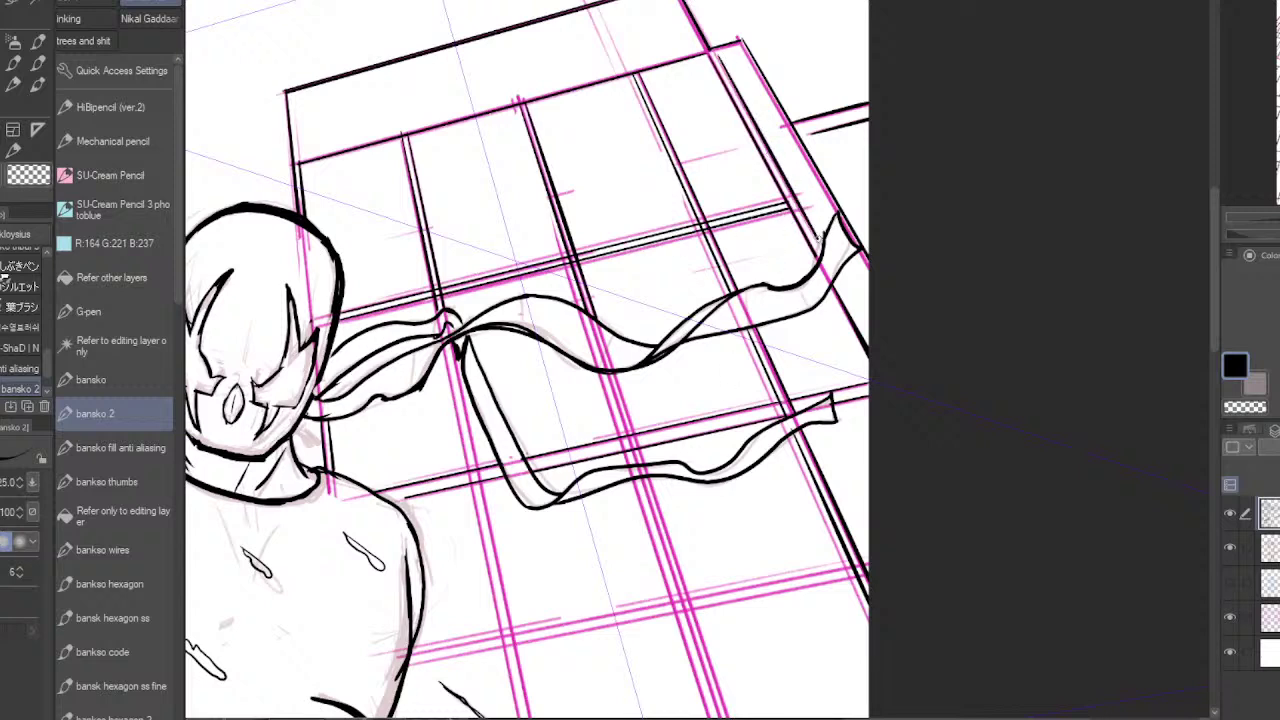
mouse_move(720, 52)
mouse_down()
mouse_move(763, 93)
mouse_move(835, 212)
mouse_move(813, 236)
mouse_move(866, 334)
mouse_up()
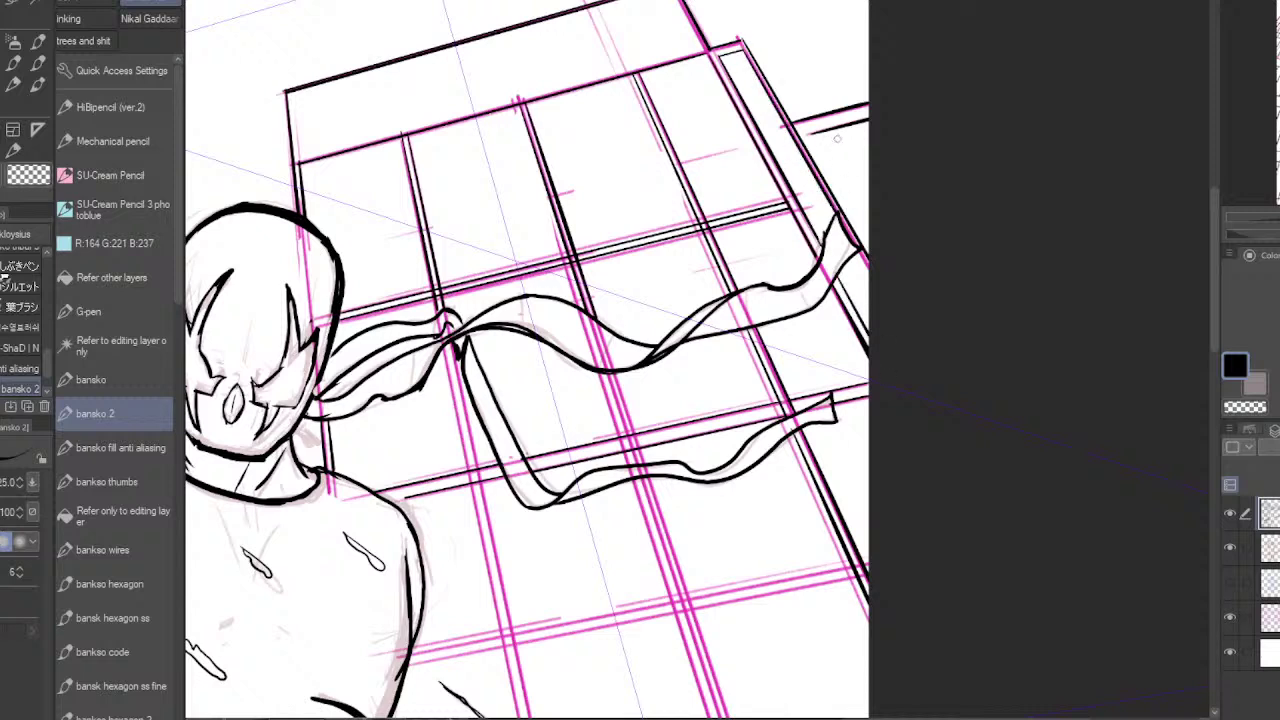
mouse_move(838, 138)
mouse_down()
mouse_move(872, 197)
mouse_move(851, 136)
mouse_move(888, 206)
mouse_move(868, 191)
mouse_move(838, 197)
mouse_move(878, 174)
mouse_move(842, 206)
mouse_move(887, 176)
mouse_up()
mouse_move(807, 134)
mouse_down()
mouse_move(848, 124)
mouse_move(805, 135)
mouse_up()
key(ctrl+z)
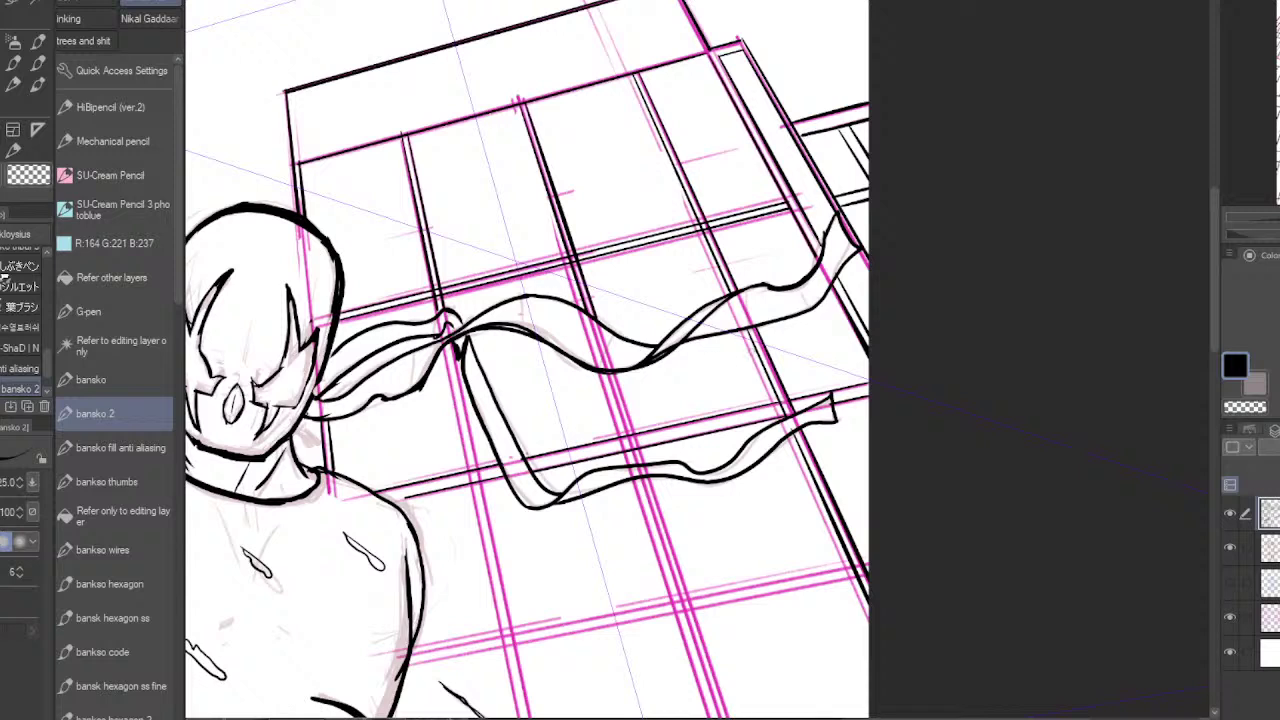
- Extend both lines of the second window divider from the scarf tails down to the blade
drag(614, 372, 646, 465)
drag(612, 372, 728, 716)
drag(784, 677, 738, 452)
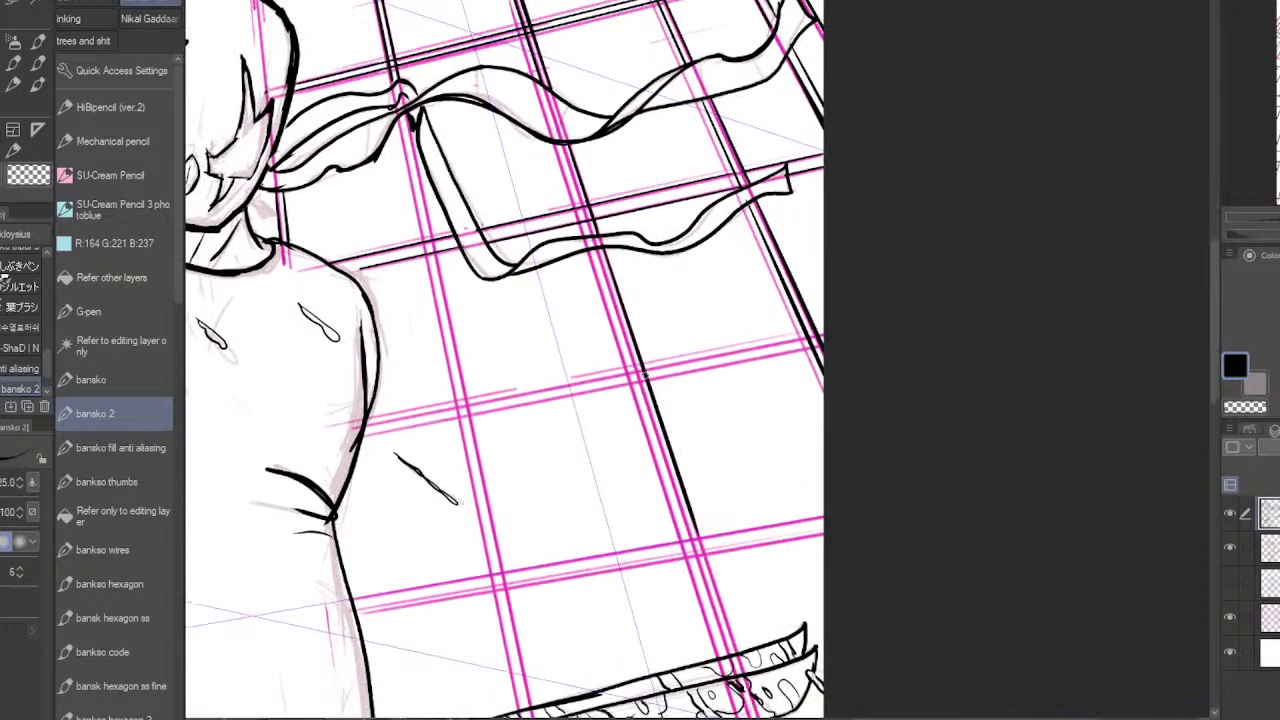
drag(698, 534, 748, 642)
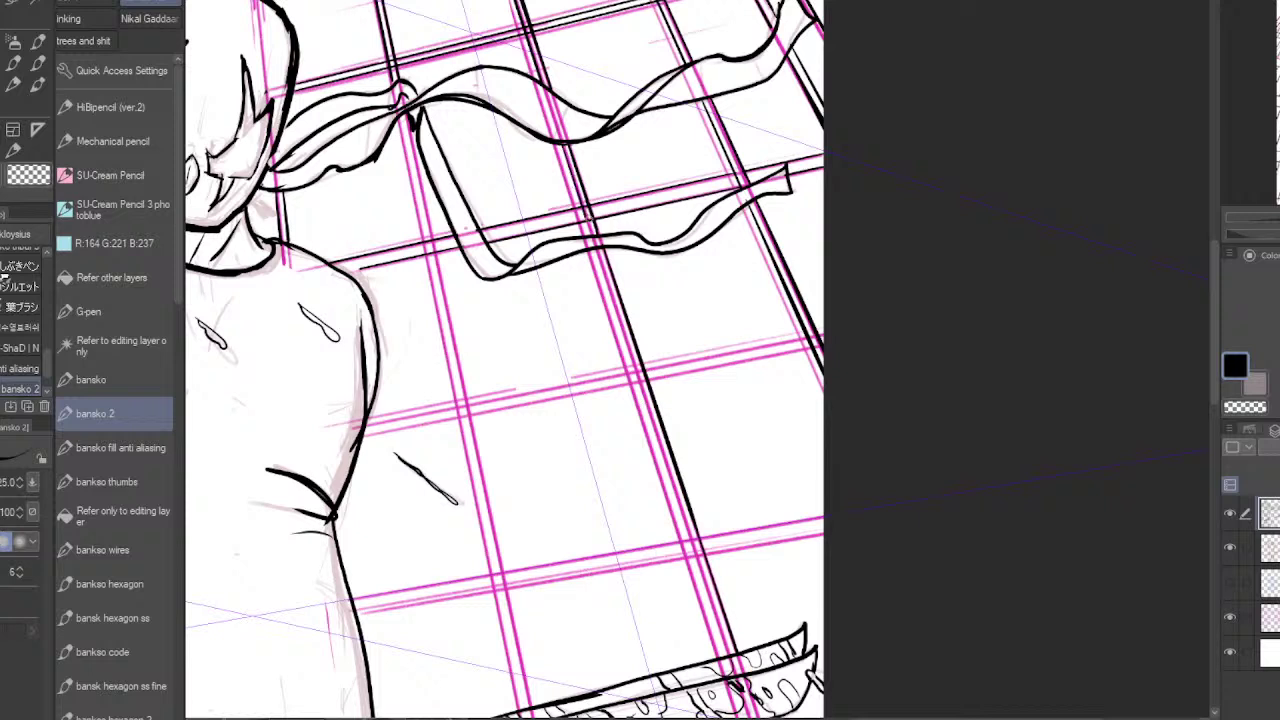
drag(610, 294, 742, 666)
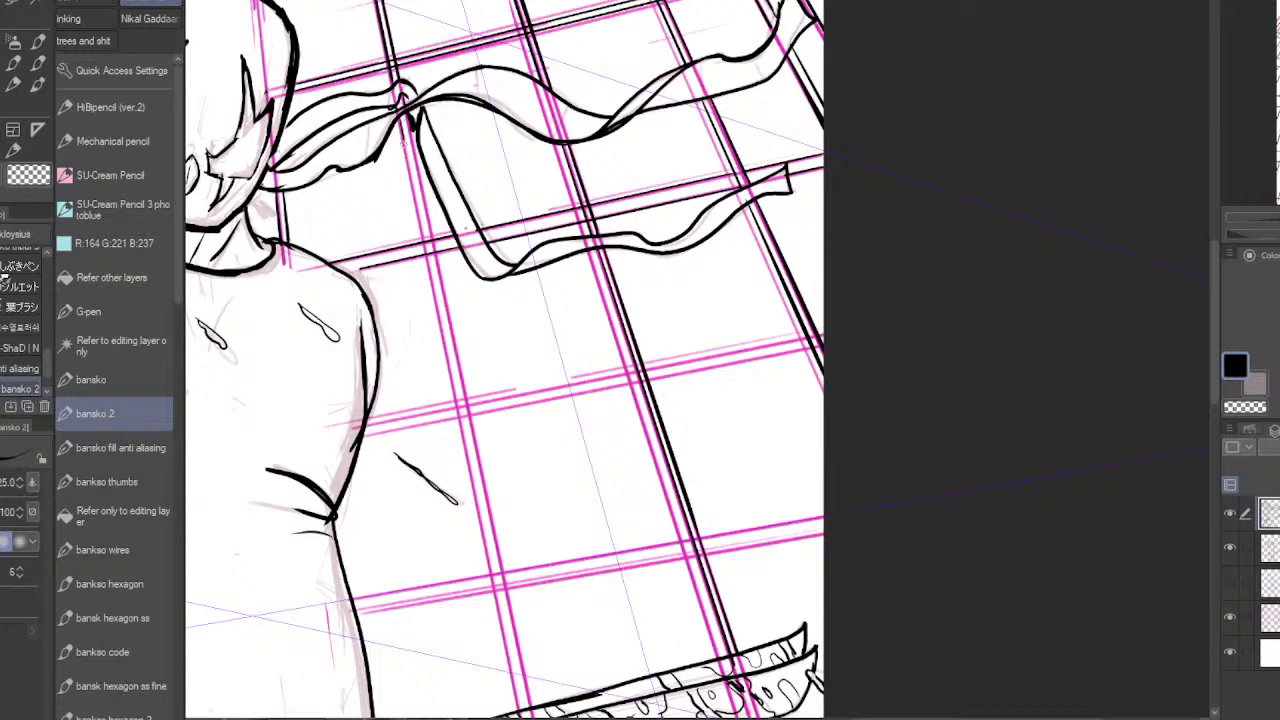
- Ink both lines of the first window divider from the scarf knot to the blade and continue them below it
drag(404, 140, 539, 692)
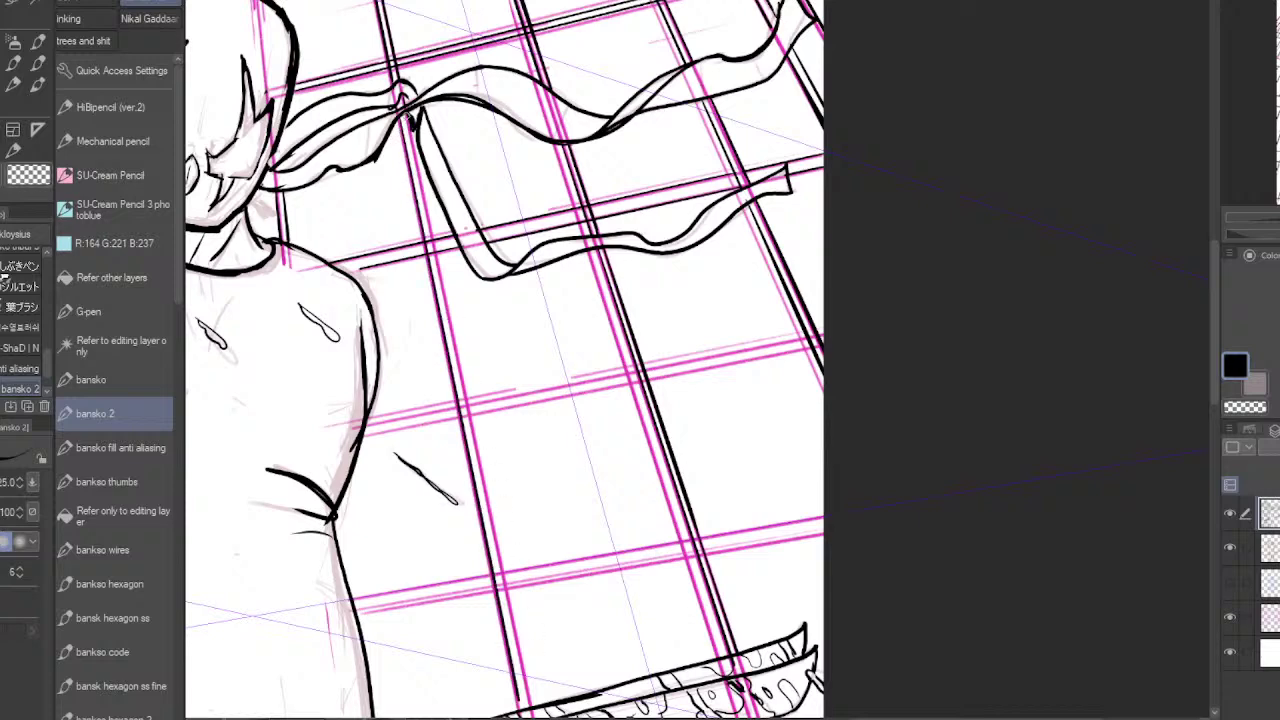
mouse_move(405, 114)
mouse_down()
mouse_move(542, 706)
mouse_move(547, 511)
mouse_up()
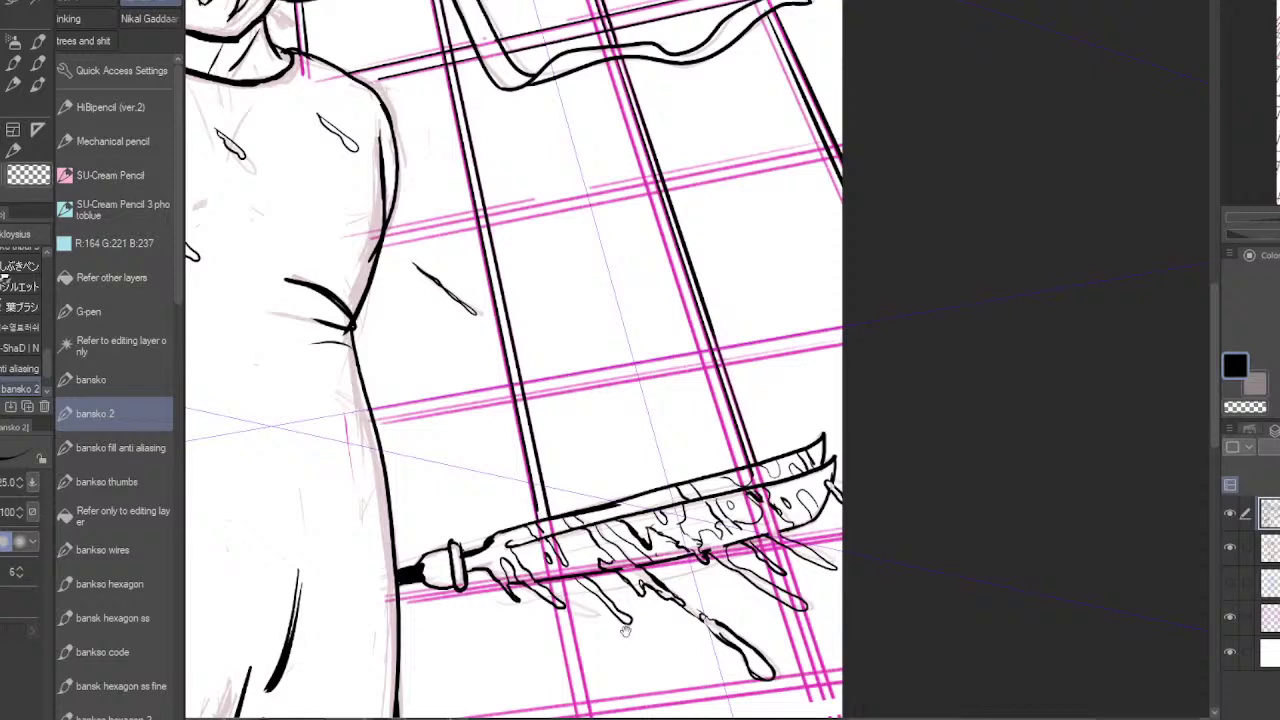
drag(626, 631, 646, 456)
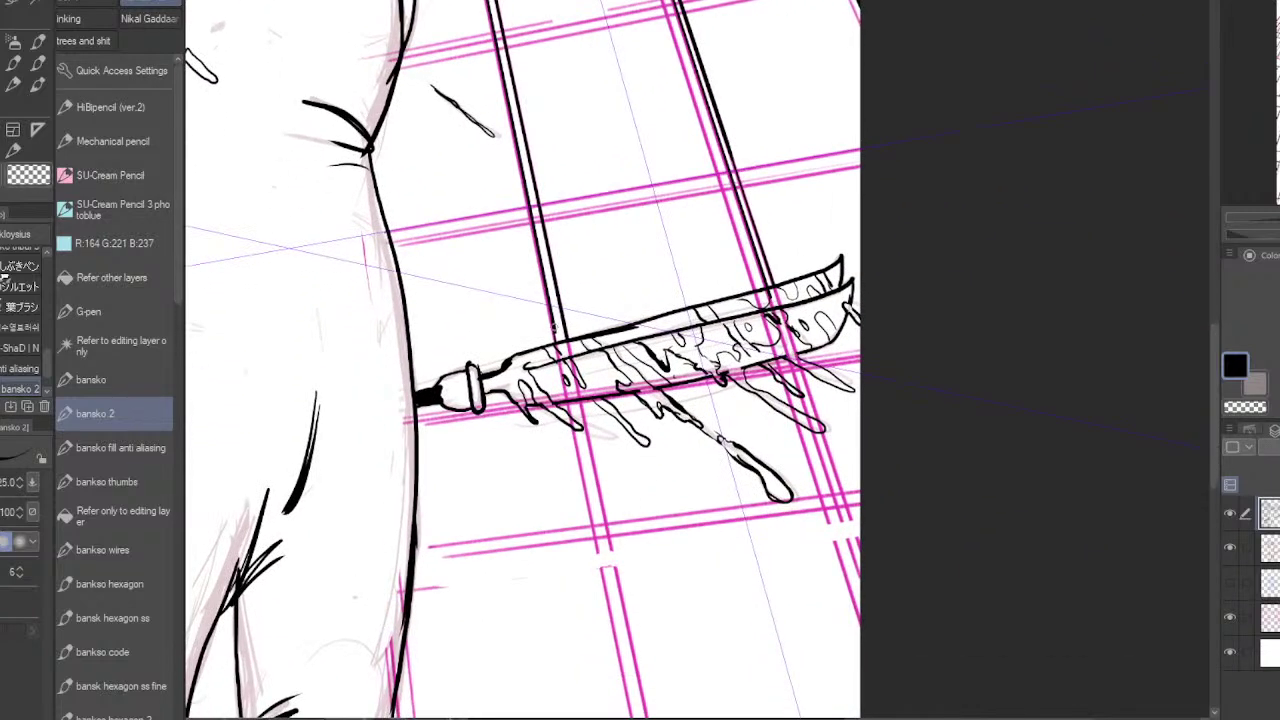
drag(578, 398, 645, 716)
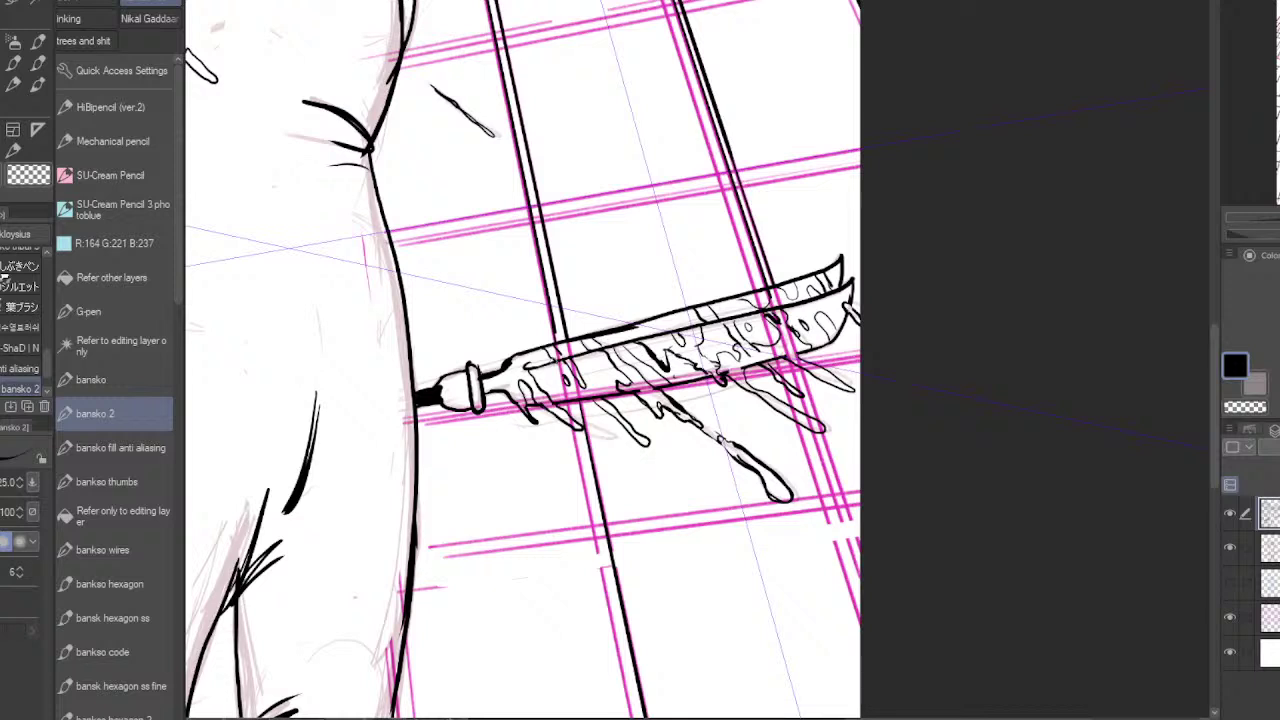
drag(570, 426, 633, 718)
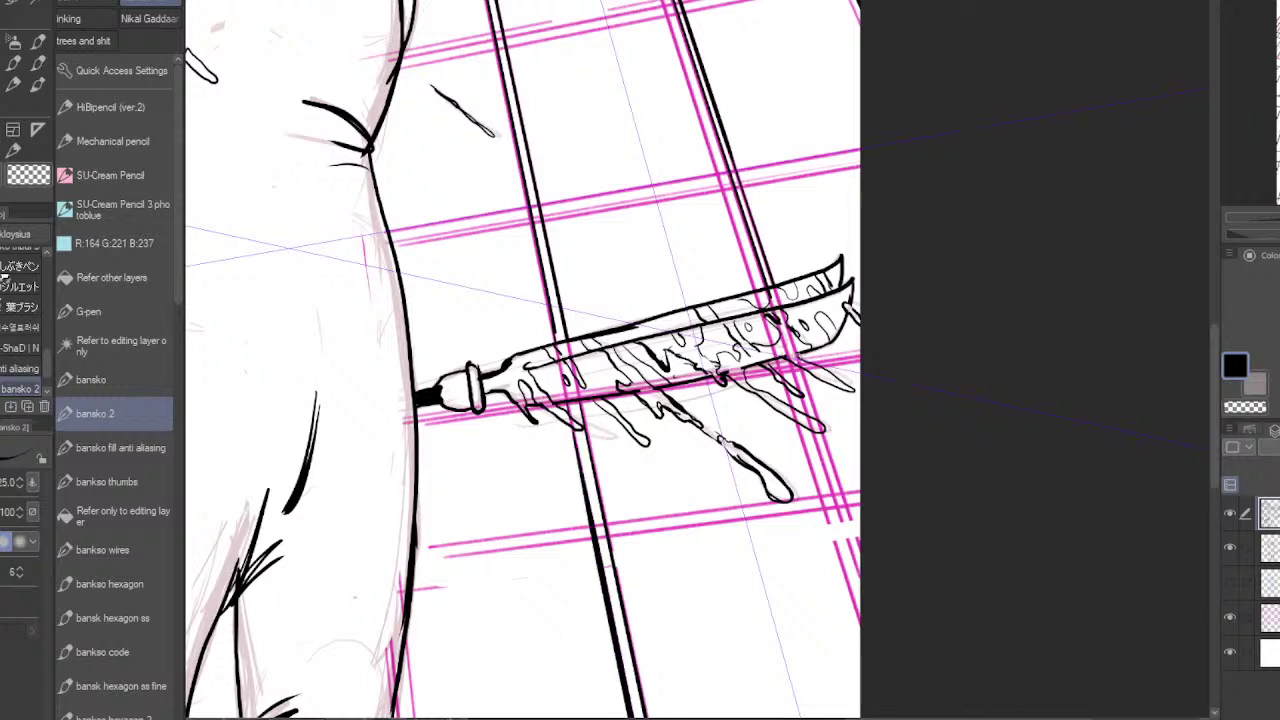
- Continue the second divider's two lines below the blade and ink the double floor band between the leg and page edge
drag(815, 415, 860, 552)
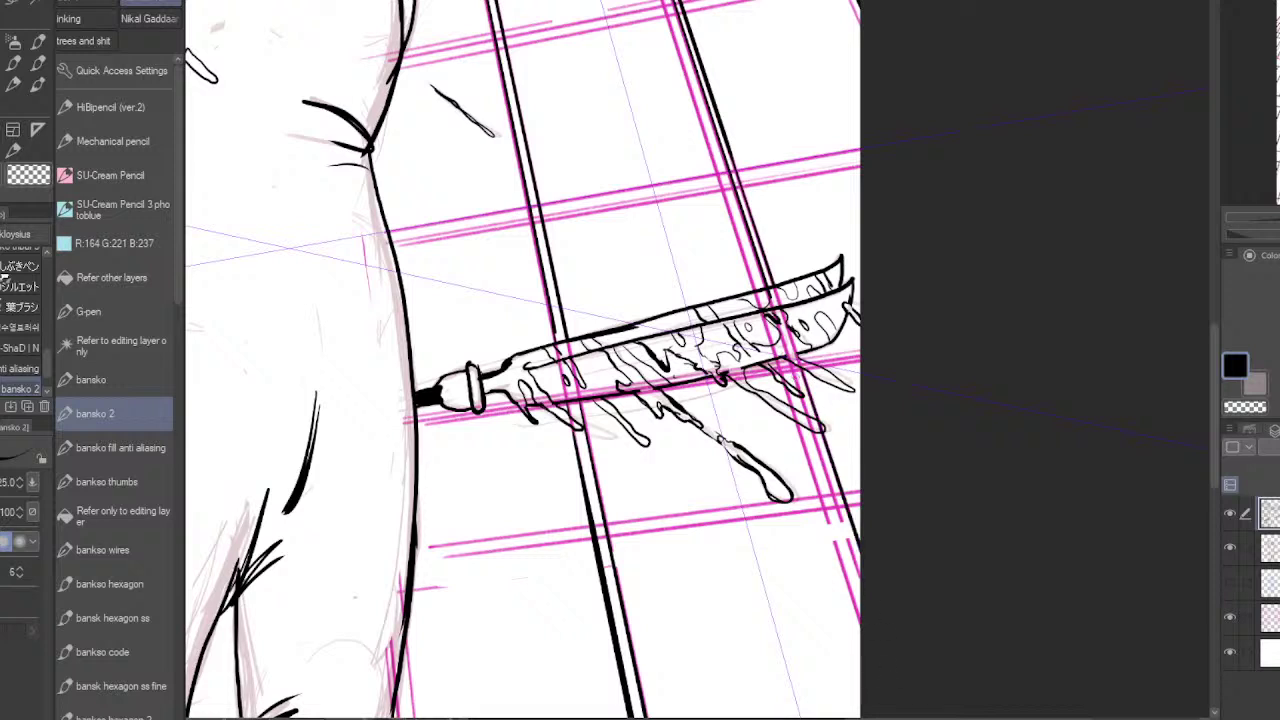
drag(796, 376, 860, 580)
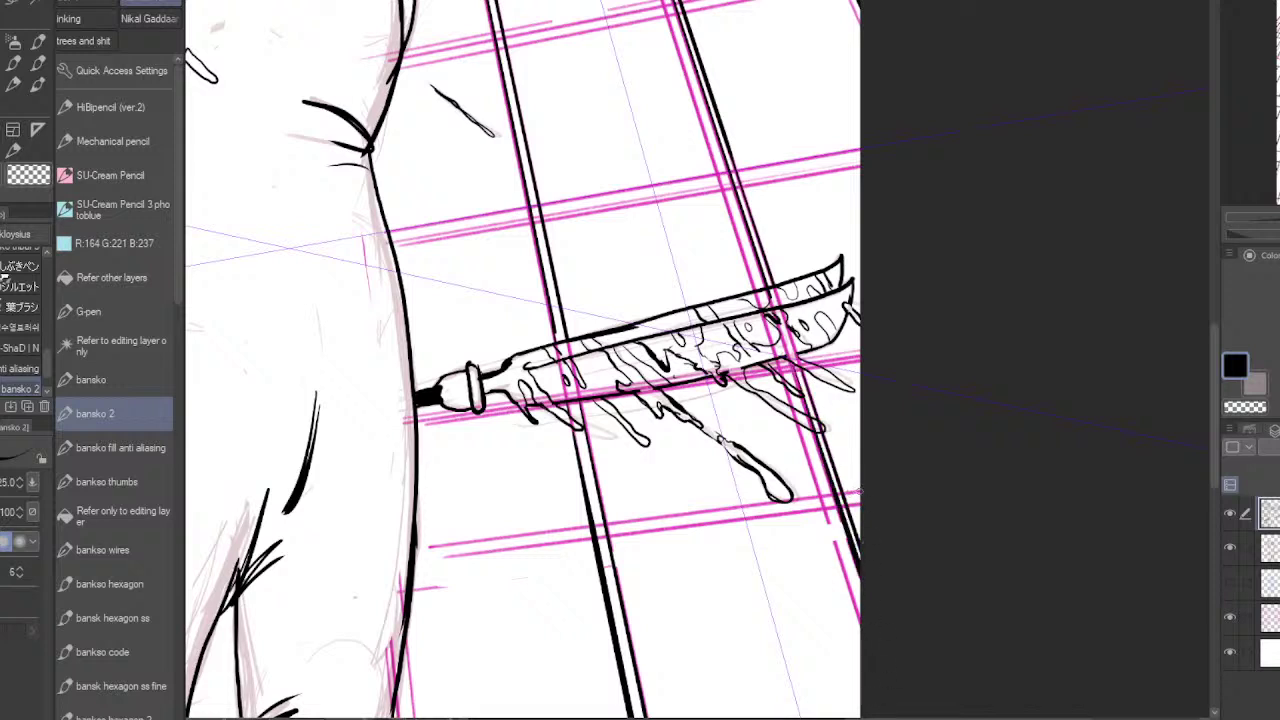
drag(858, 494, 416, 548)
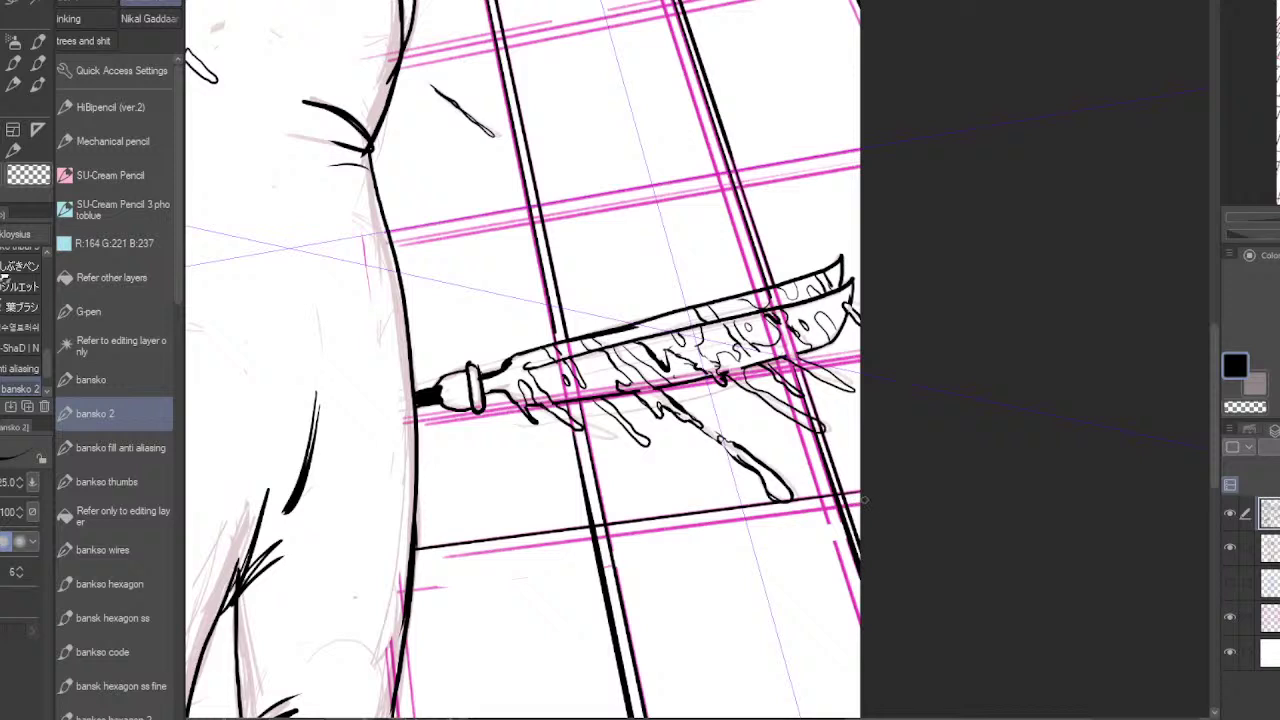
drag(864, 499, 415, 555)
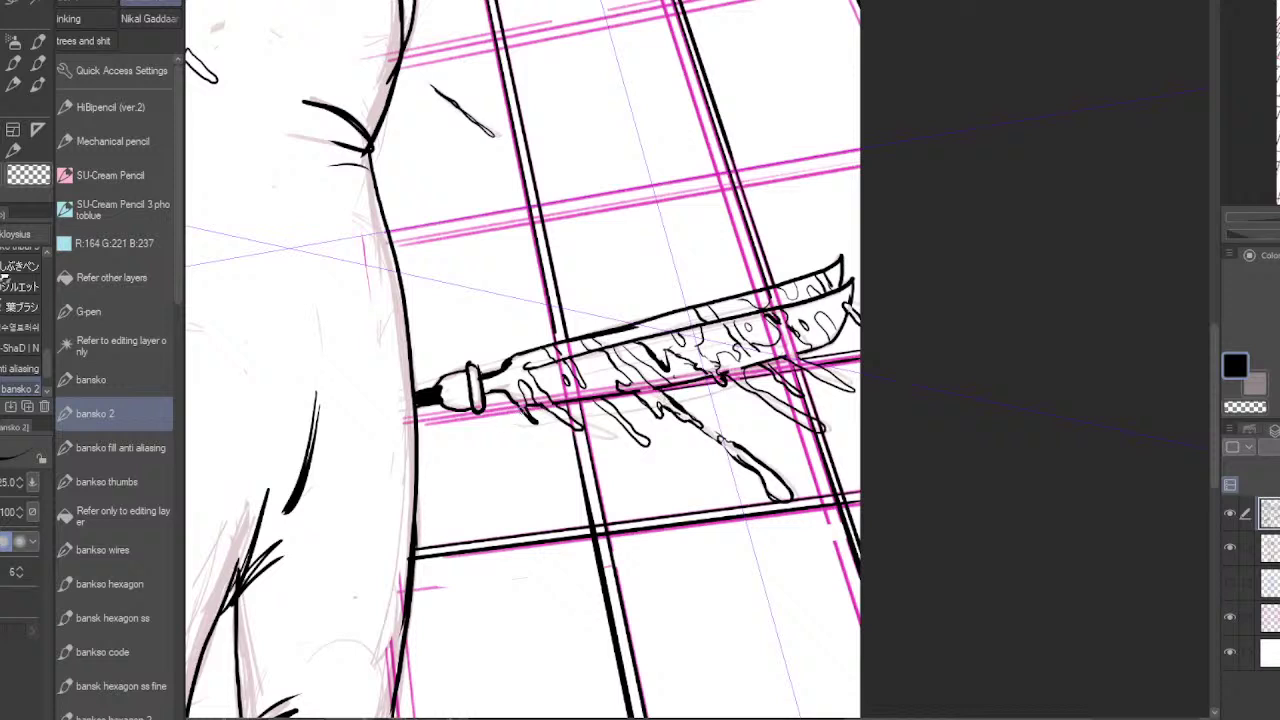
- Ink the floor band behind the blade and the double band above it, from the page edge to the body
drag(526, 408, 390, 431)
scroll(543, 427, down, 1)
scroll(675, 490, down, 2)
scroll(730, 384, up, 3)
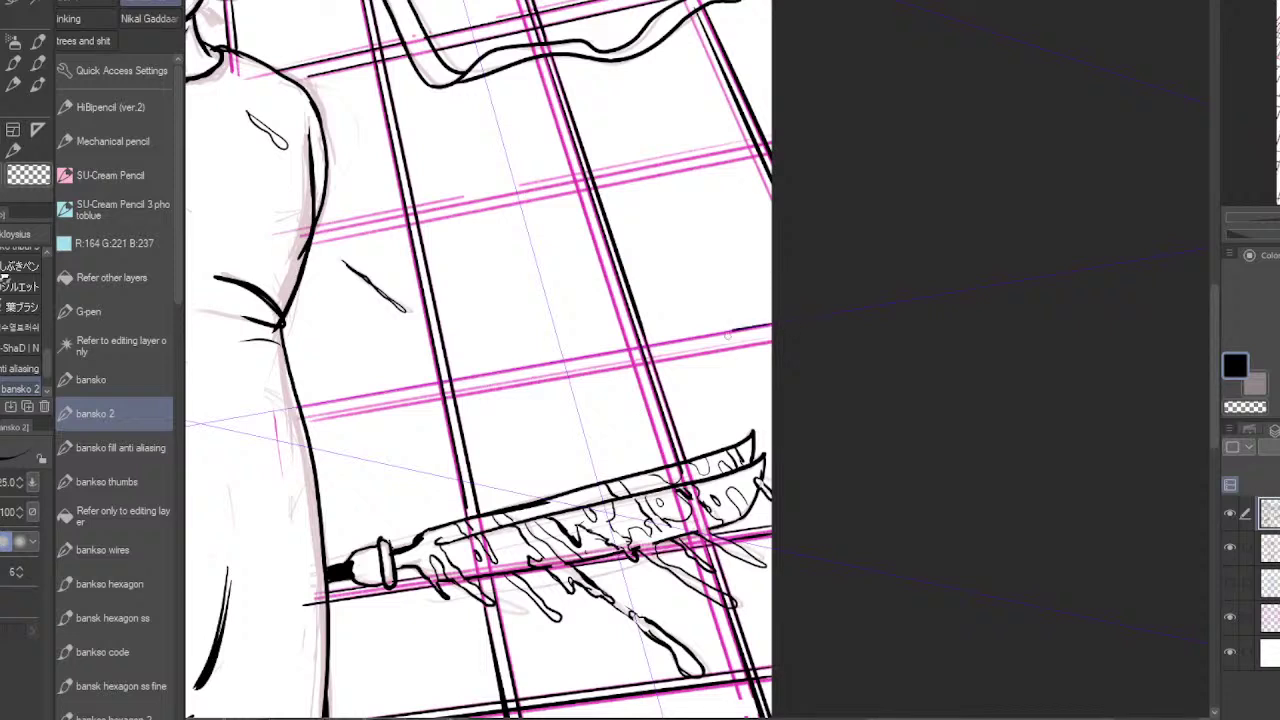
drag(652, 347, 308, 405)
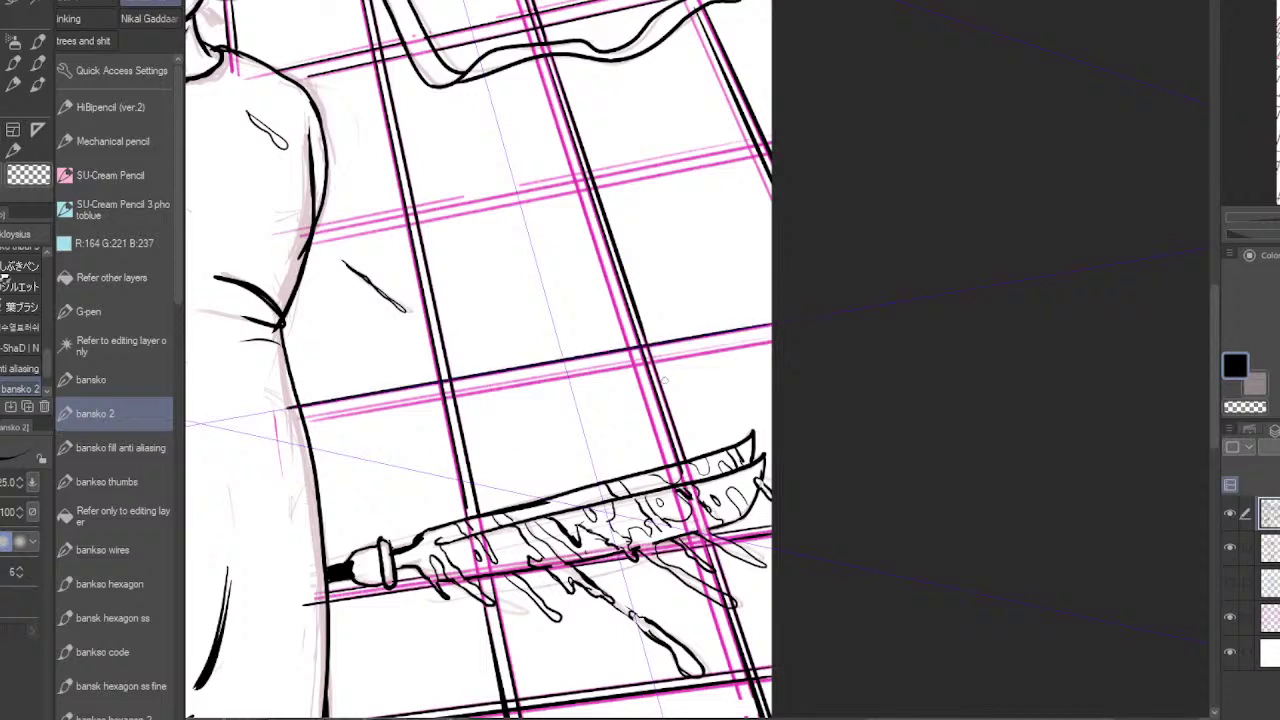
drag(773, 339, 402, 403)
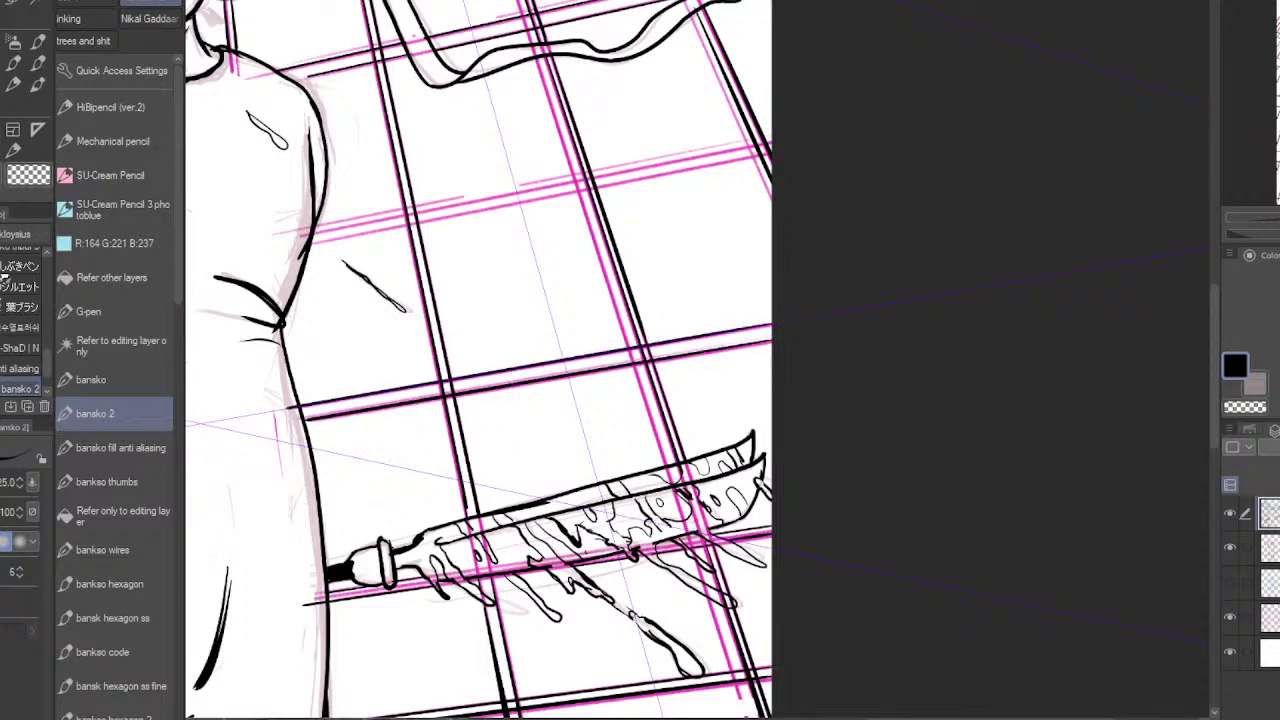
- Ink the double floor band at chest height from the page edge to the character's arm
drag(770, 145, 416, 215)
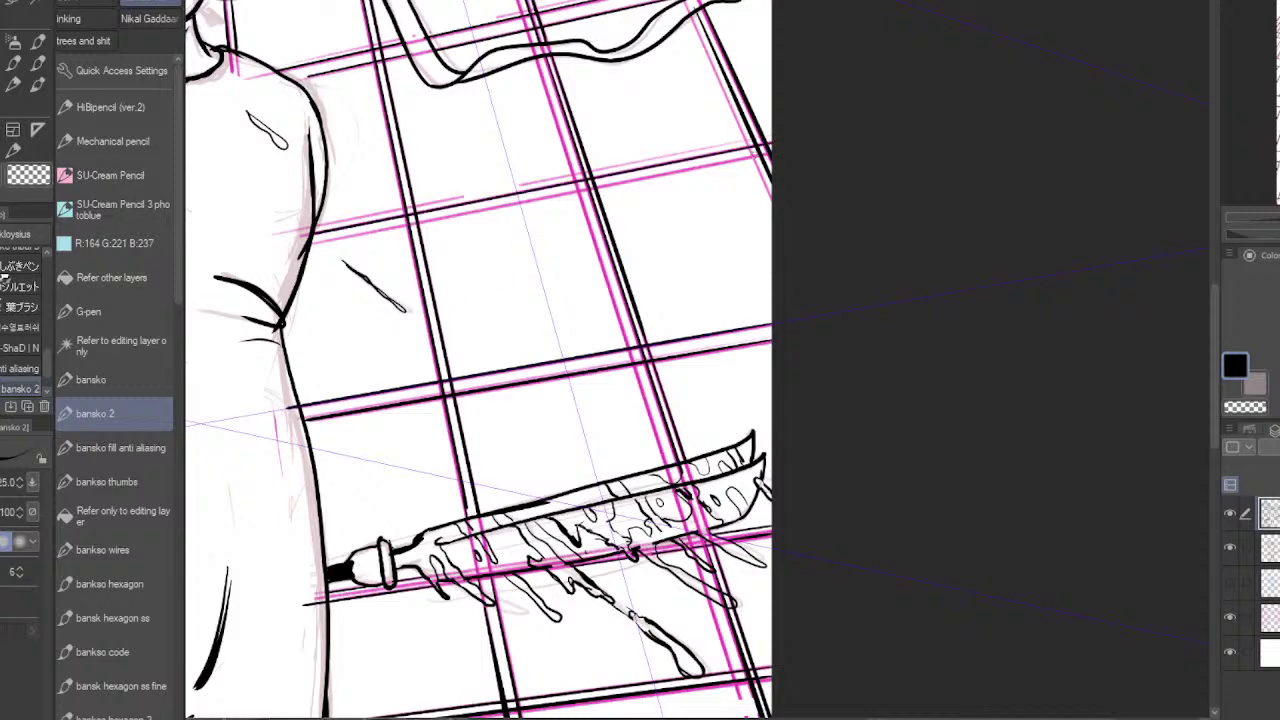
drag(682, 178, 418, 220)
drag(564, 234, 592, 326)
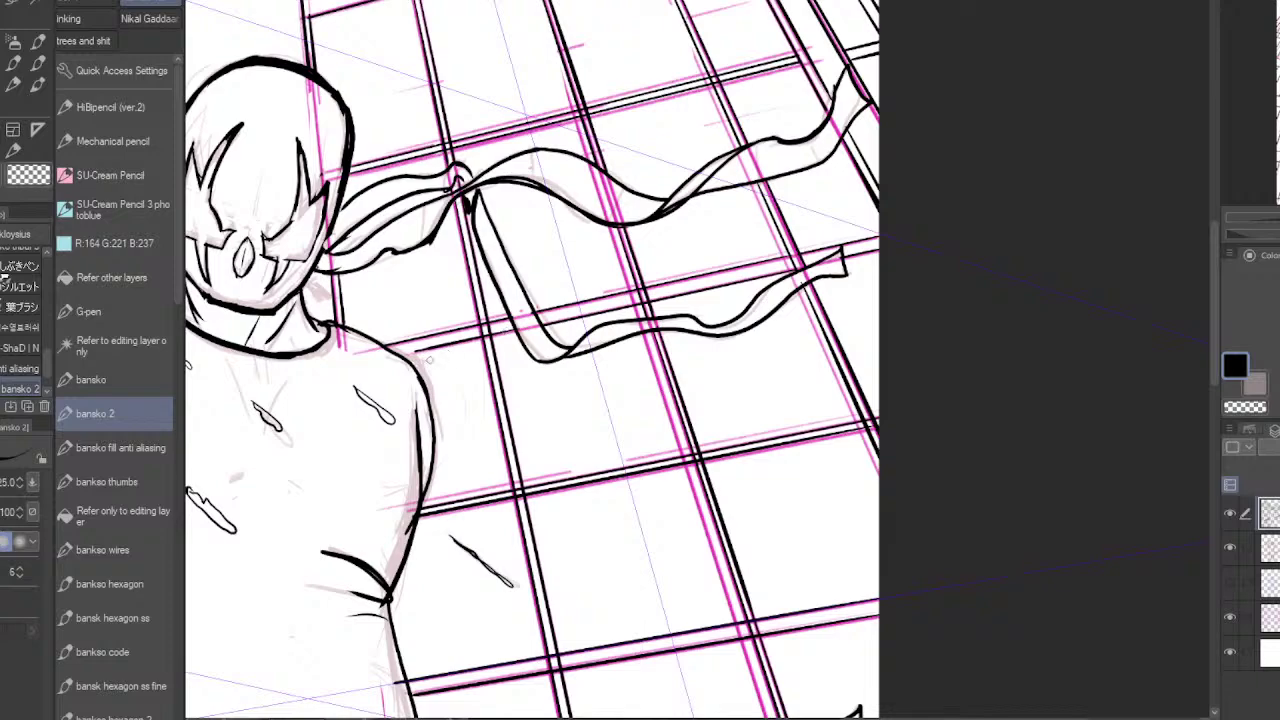
drag(705, 587, 801, 248)
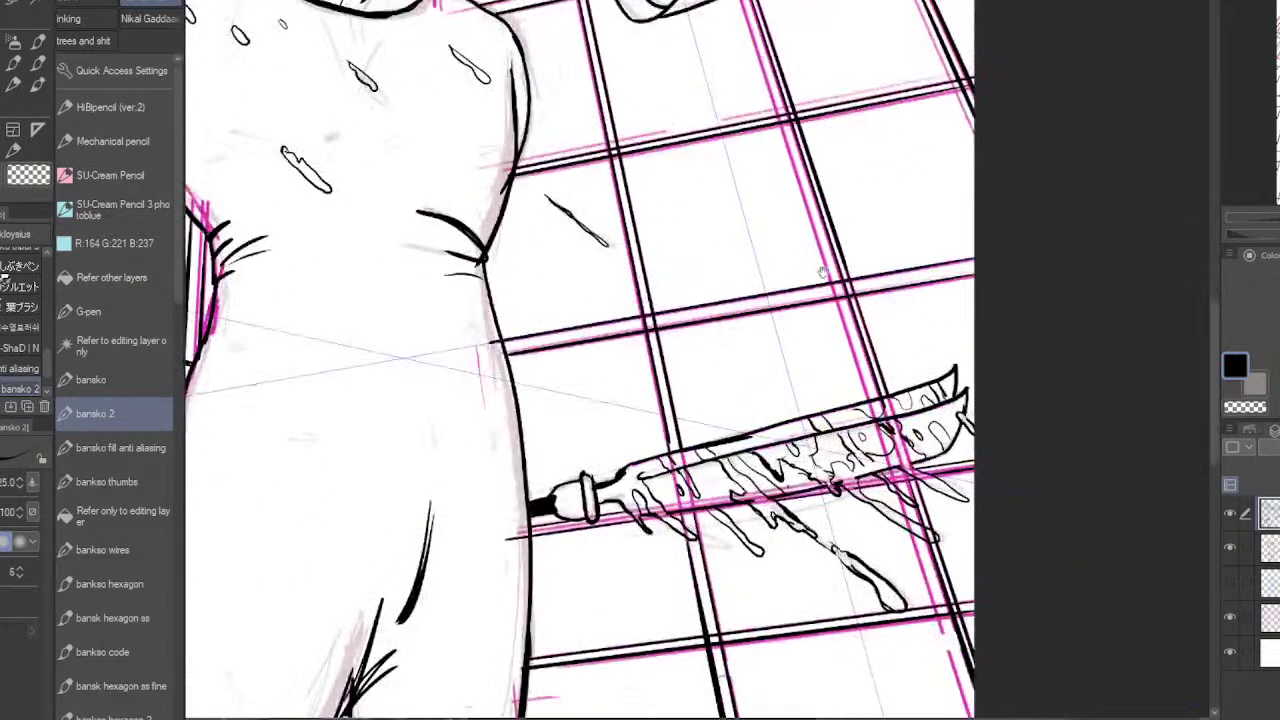
- Ink another line along the chest-height floor band and the upper line of the lowest floor band beside the trouser leg
drag(931, 117, 923, 256)
mouse_move(955, 215)
mouse_down()
mouse_move(672, 270)
mouse_move(538, 380)
mouse_up()
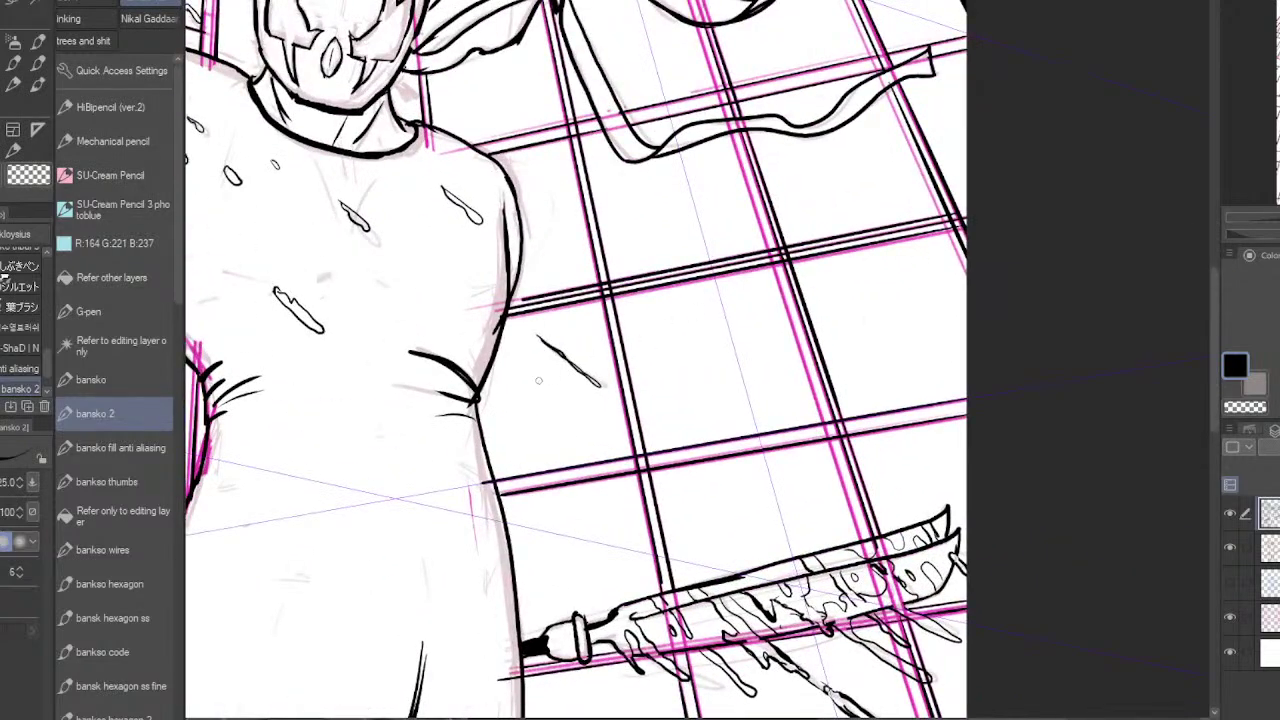
drag(893, 459, 917, 127)
drag(964, 510, 976, 248)
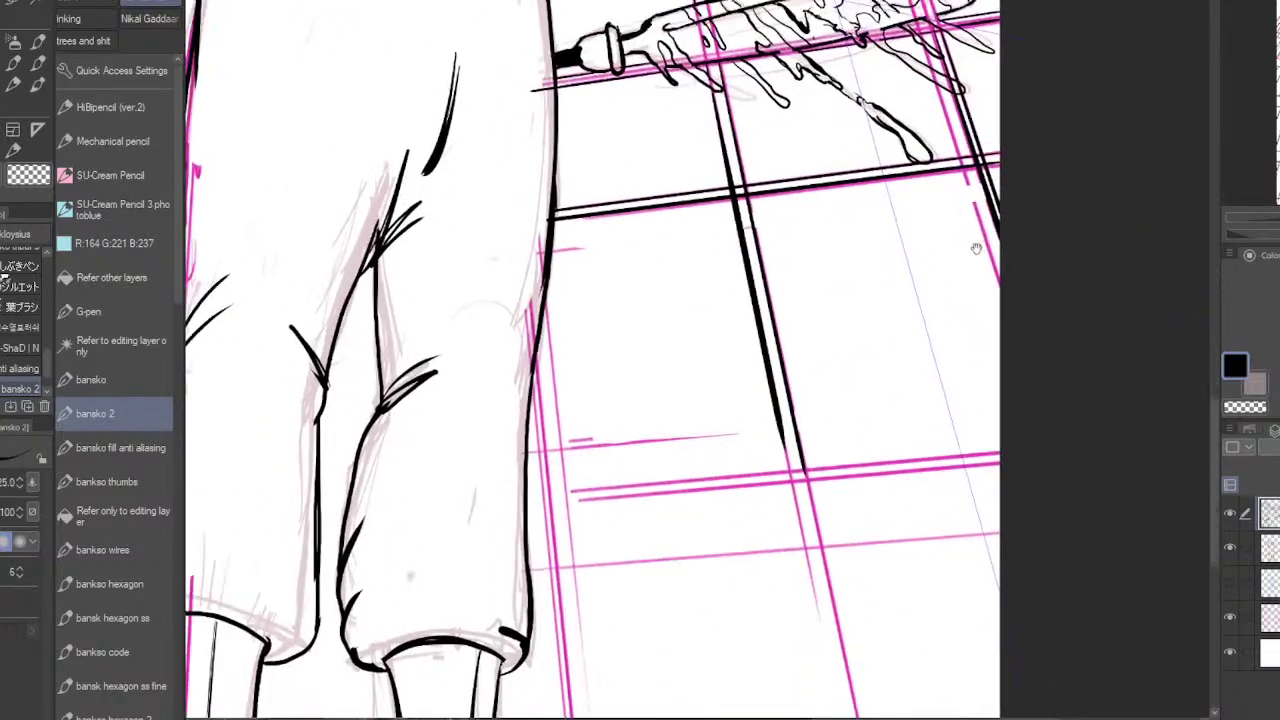
drag(986, 453, 605, 487)
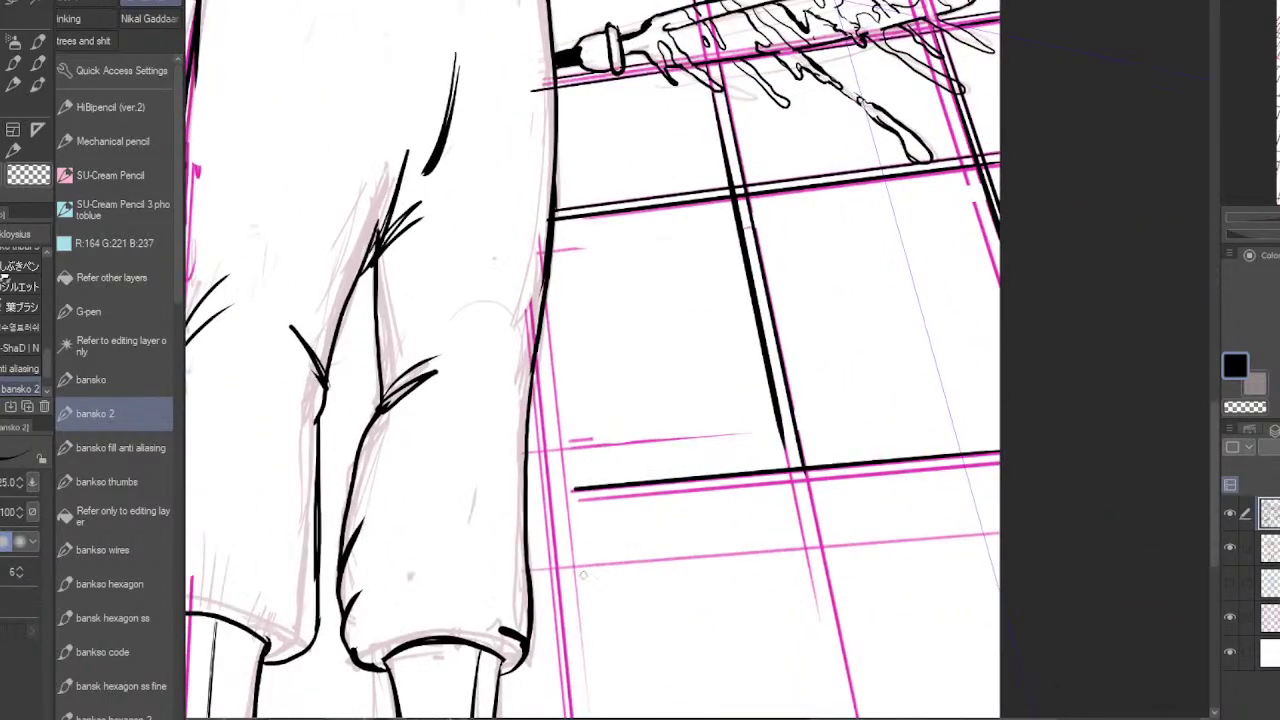
- Ink the second building's near vertical edge as heavy double lines from behind the leg down to the page bottom
drag(545, 297, 592, 718)
mouse_move(664, 616)
mouse_down()
mouse_move(706, 346)
mouse_move(650, 279)
mouse_up()
drag(571, 114, 614, 525)
key(ctrl+z)
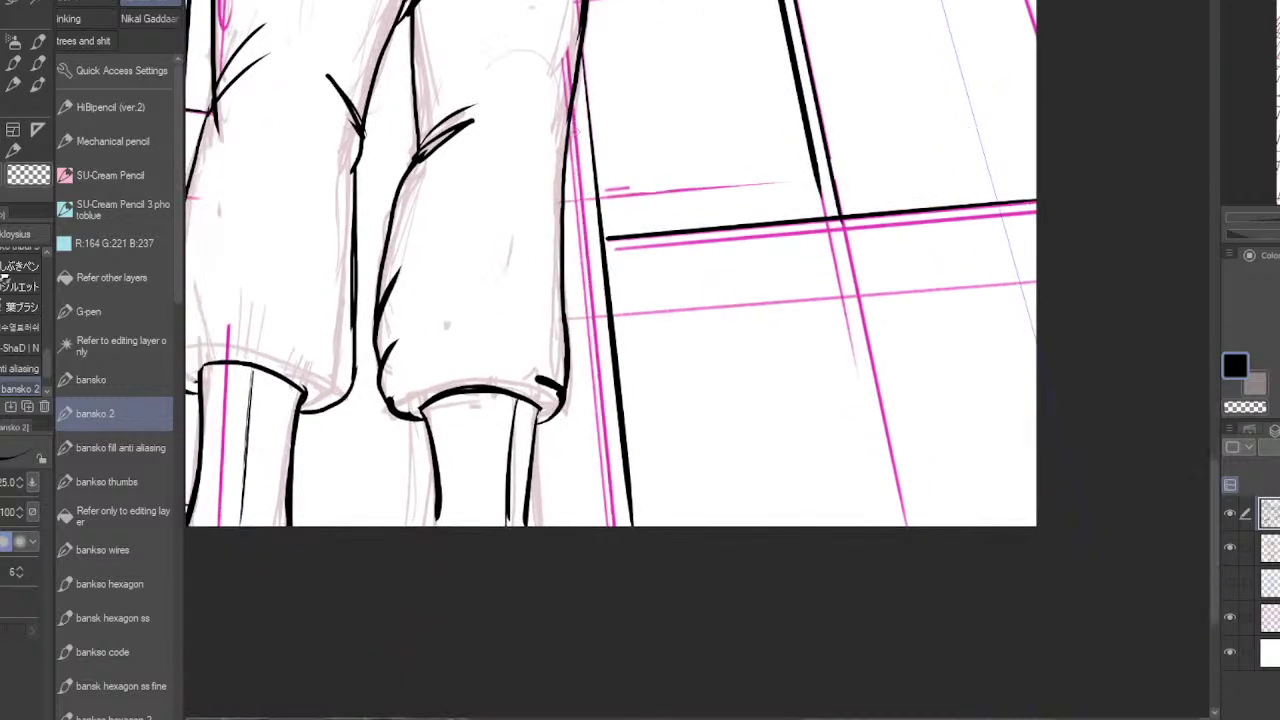
drag(570, 104, 612, 526)
drag(564, 132, 628, 549)
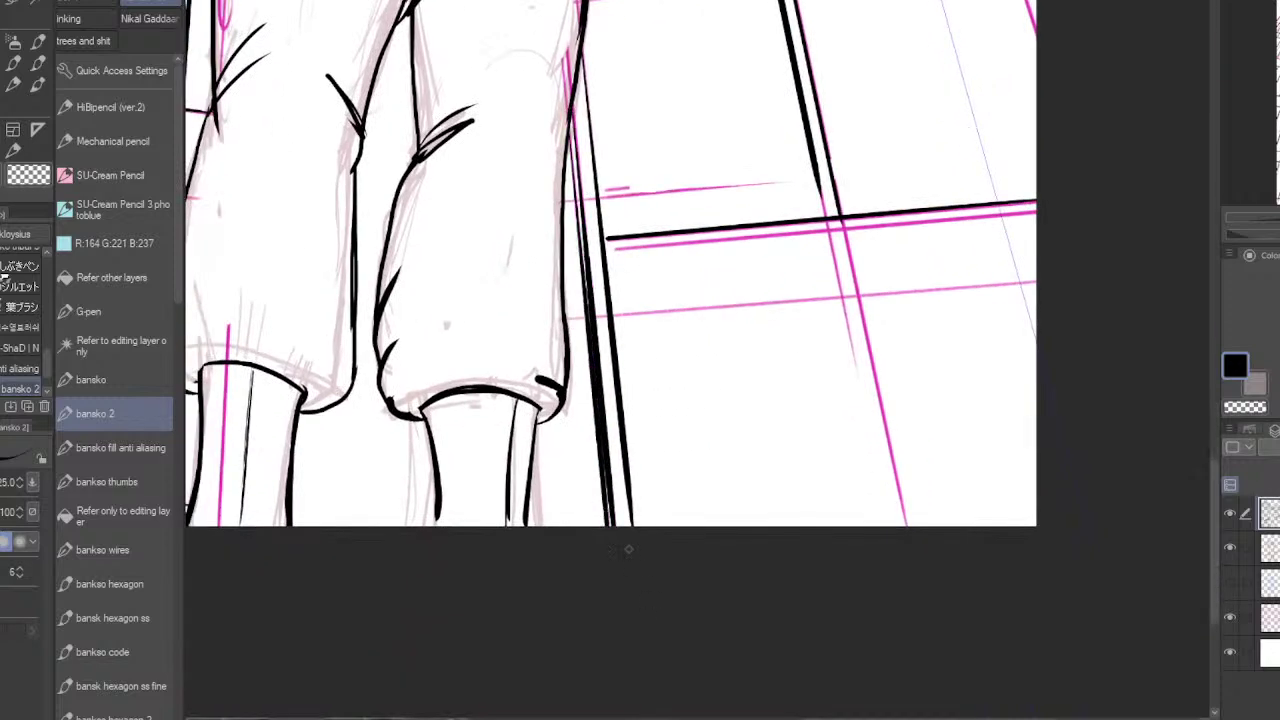
- Ink the lower line of the lowest floor band and continue the divider's two lines below it to the page bottom
drag(617, 248, 1038, 300)
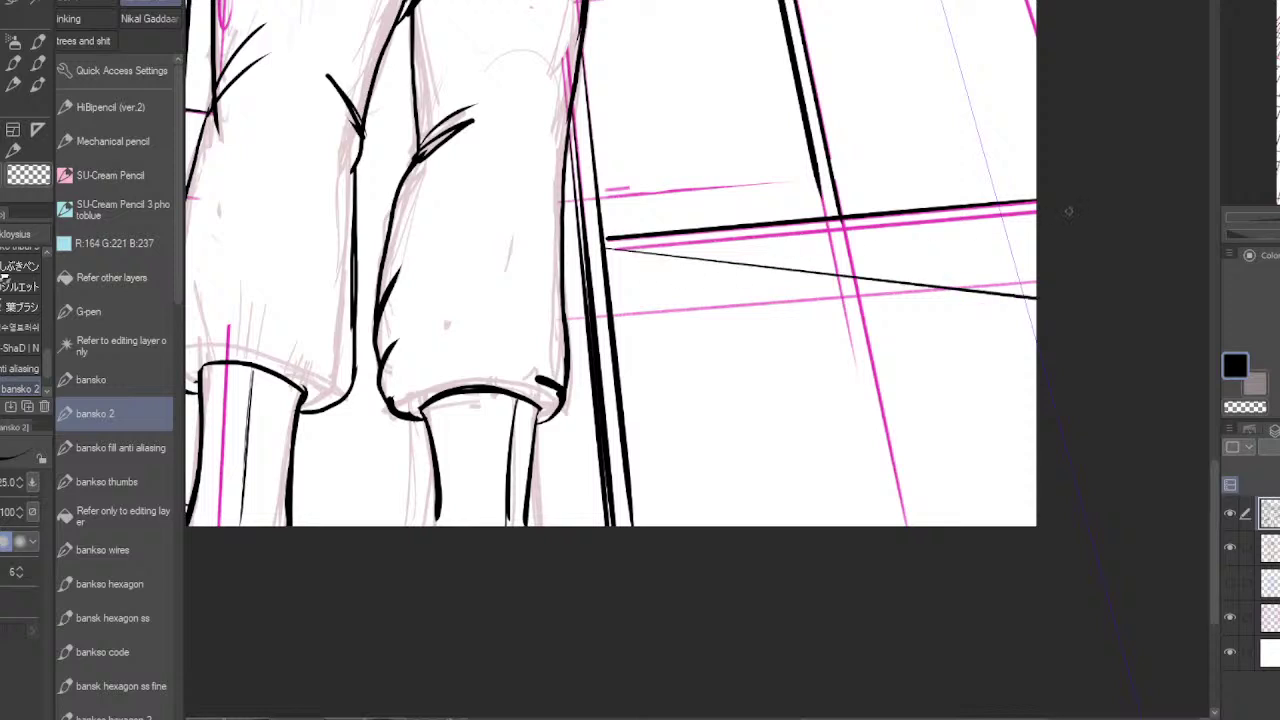
key(ctrl+z)
mouse_move(1040, 207)
mouse_down()
mouse_move(780, 275)
mouse_move(608, 337)
mouse_up()
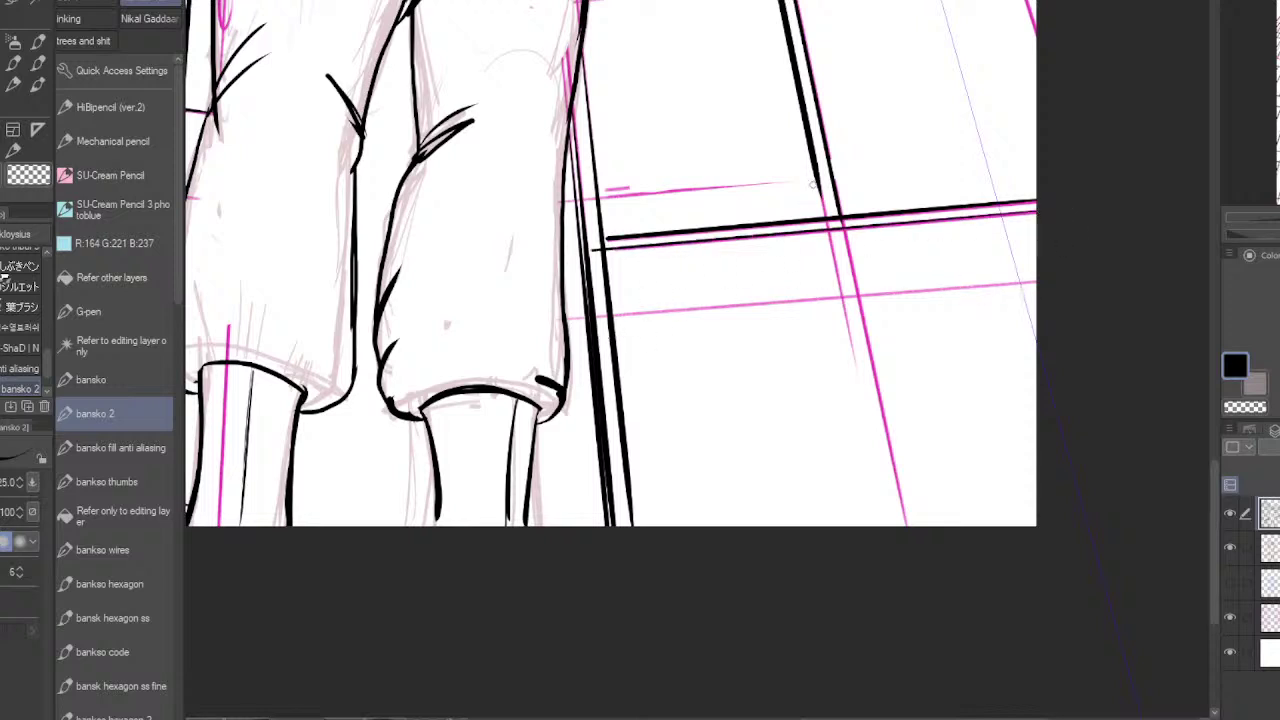
mouse_move(824, 234)
mouse_down()
mouse_move(856, 381)
mouse_move(913, 552)
mouse_up()
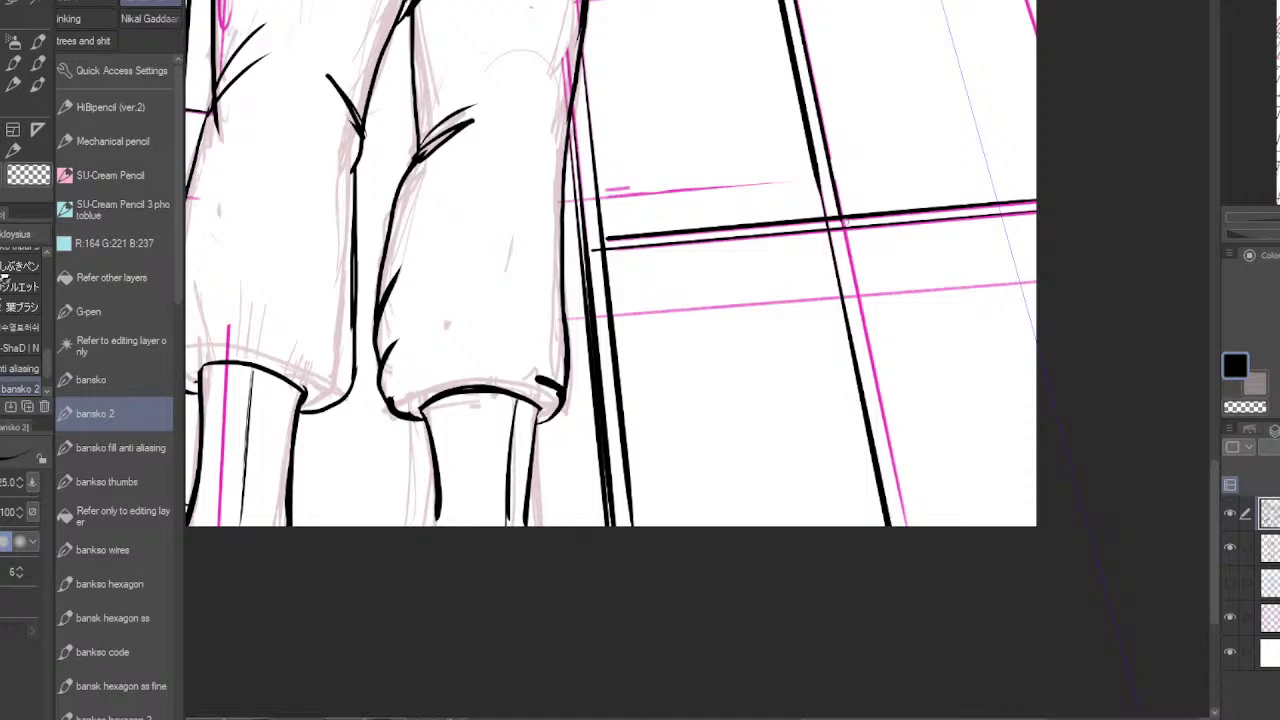
drag(838, 222, 912, 528)
- Thicken the lowest floor band's lower line and erase the overlaps where the bands below the blade cross the edge and dividers
scroll(940, 382, down, 2)
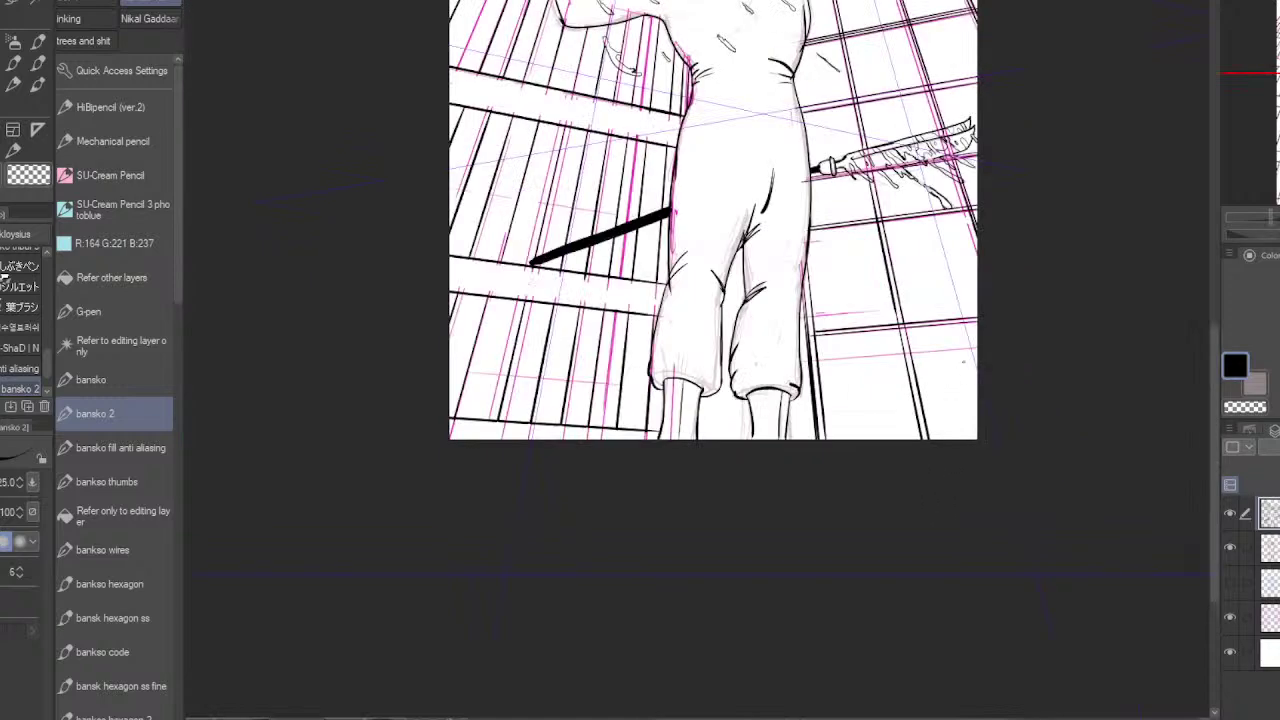
scroll(958, 377, down, 1)
scroll(958, 380, up, 3)
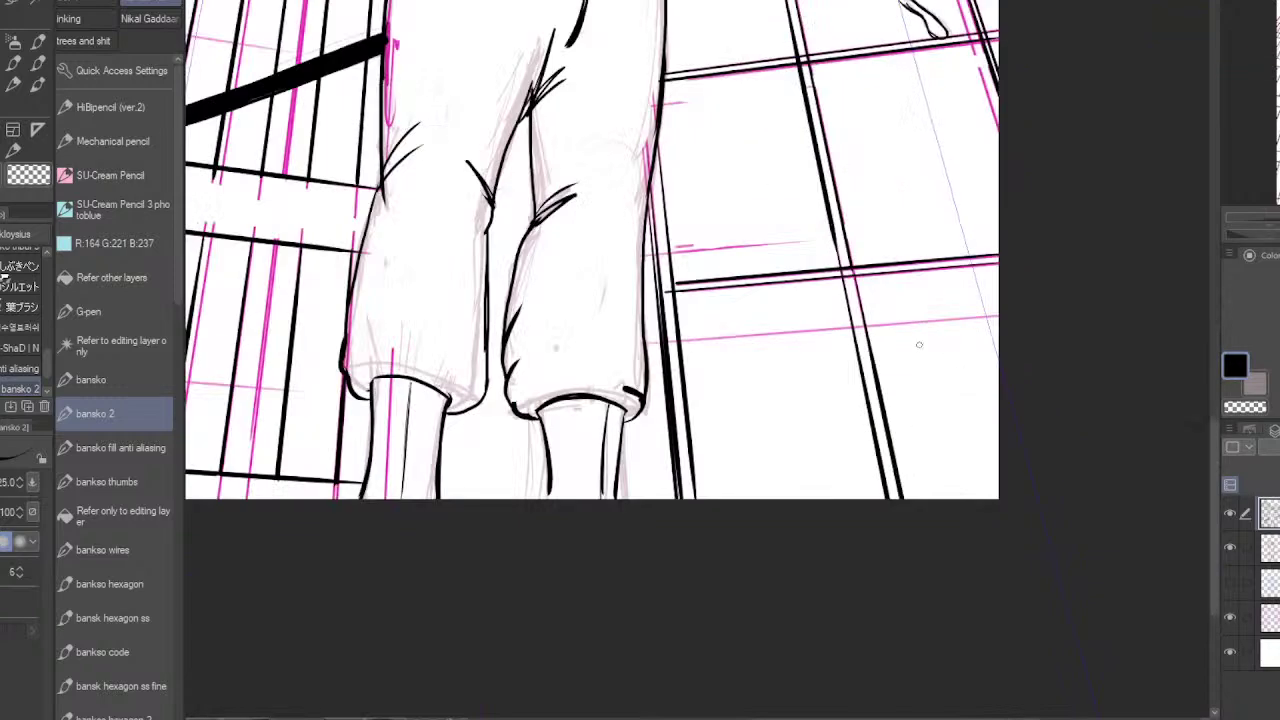
scroll(919, 345, up, 2)
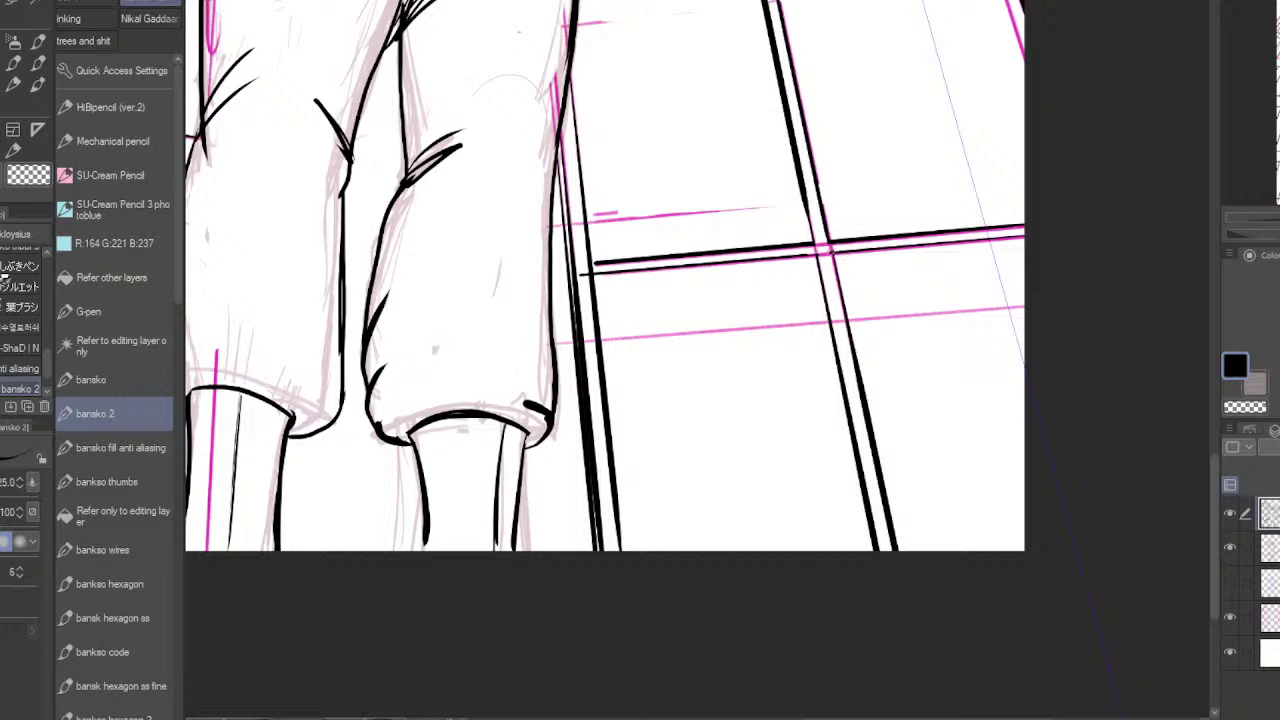
drag(835, 257, 1031, 249)
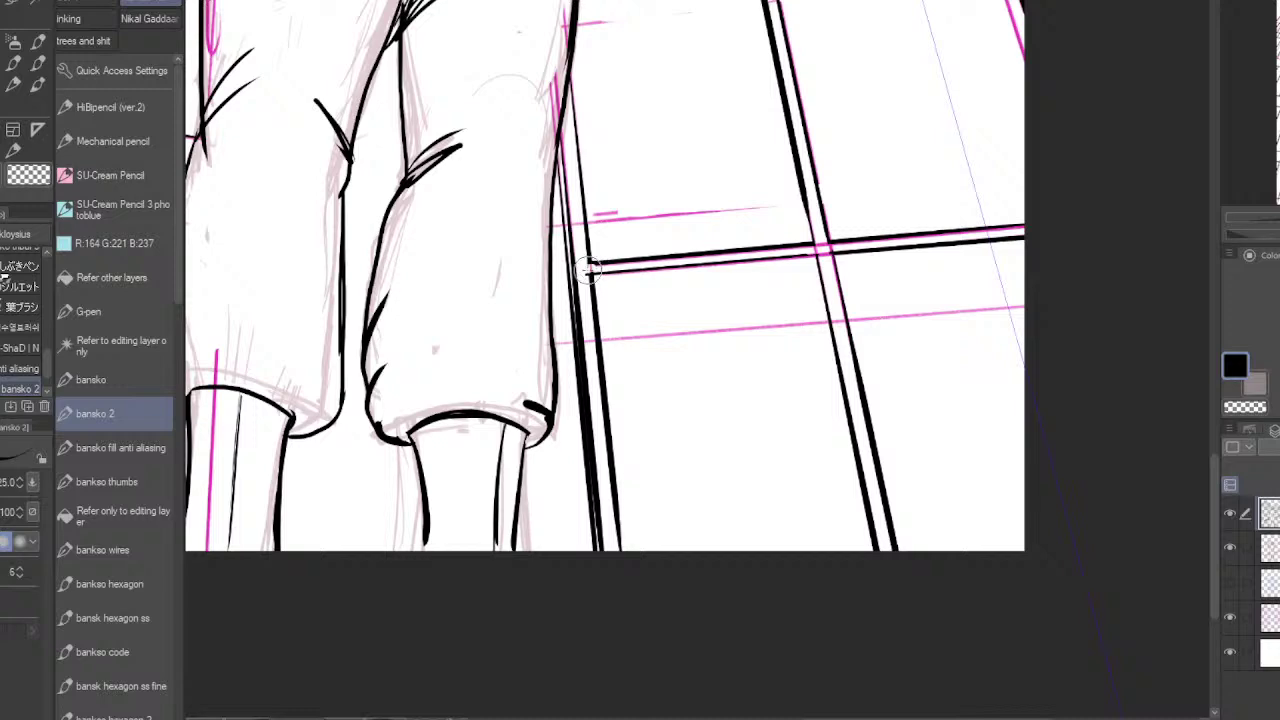
drag(859, 152, 861, 399)
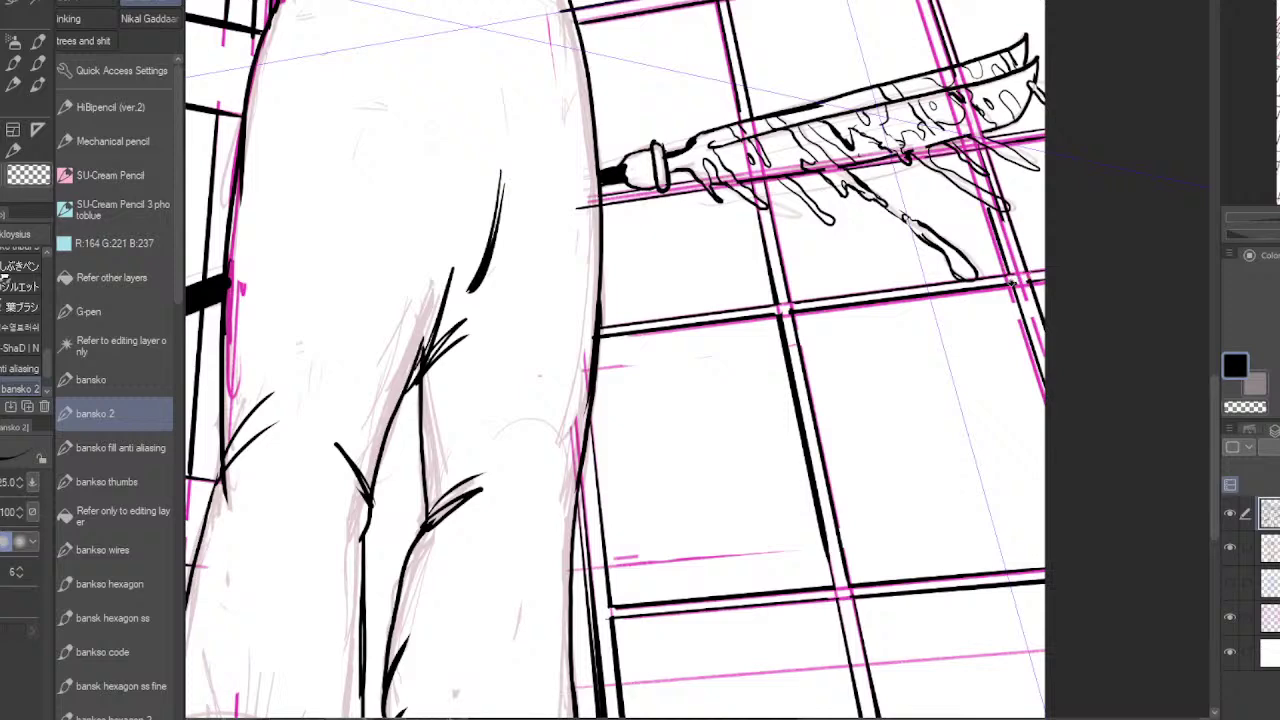
drag(785, 308, 815, 458)
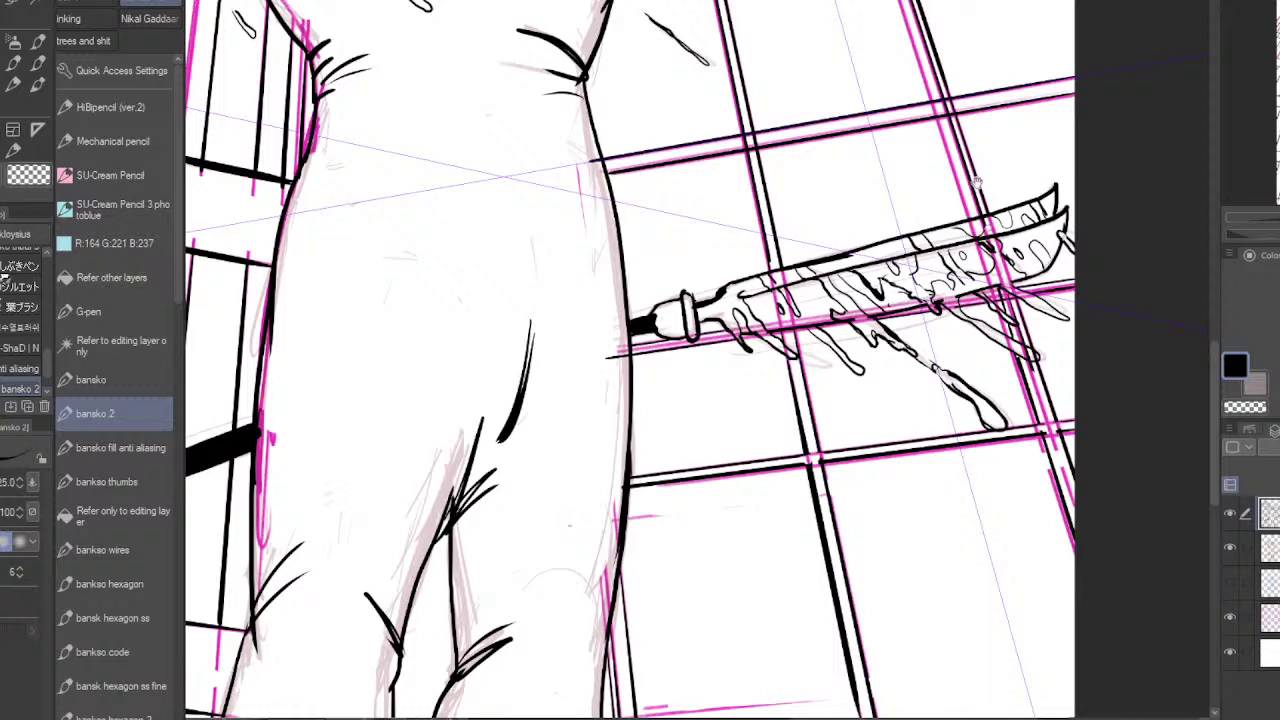
- Thicken the second window divider above the blade and erase the line overlaps at the upper floor band crossings
drag(976, 180, 997, 275)
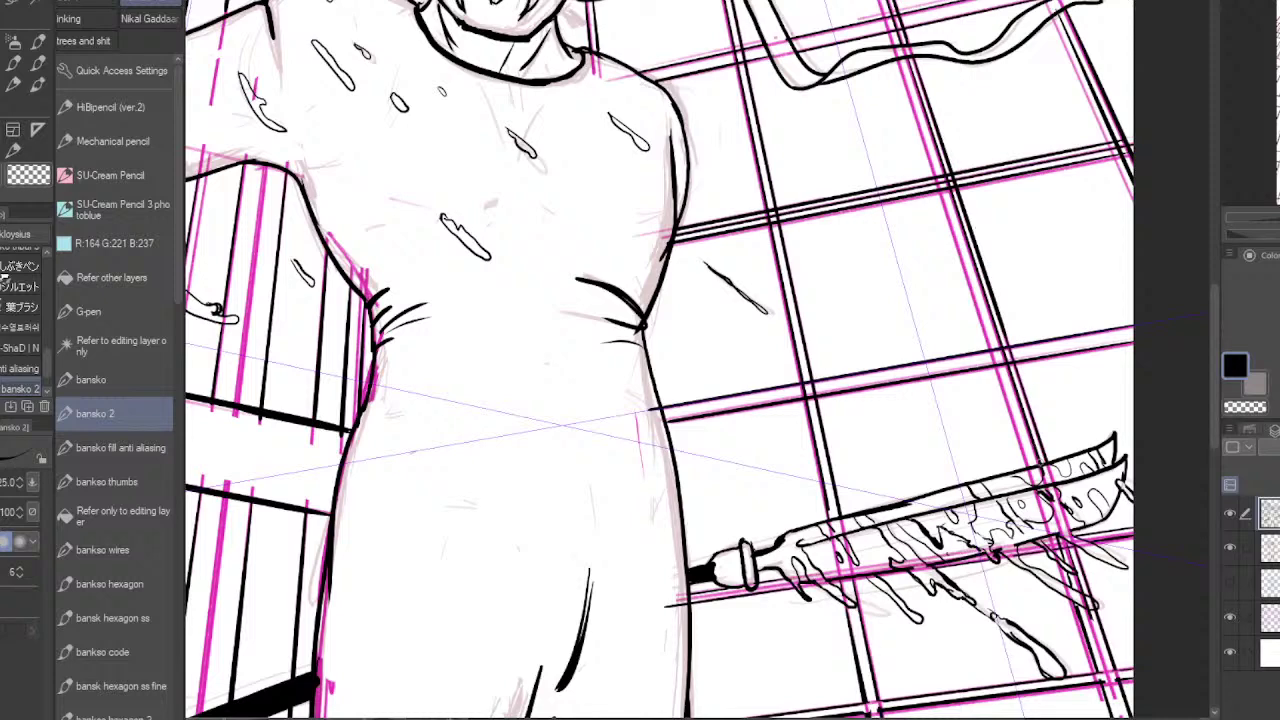
drag(1040, 468, 949, 138)
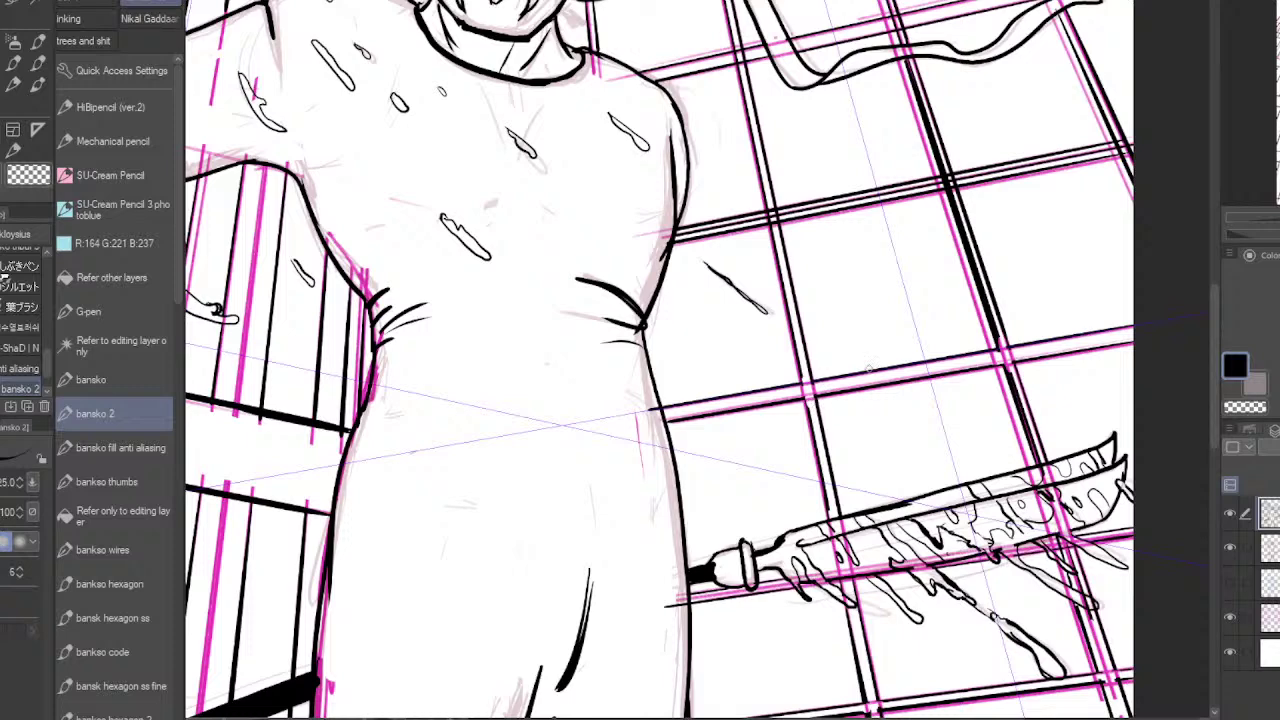
scroll(869, 368, up, 3)
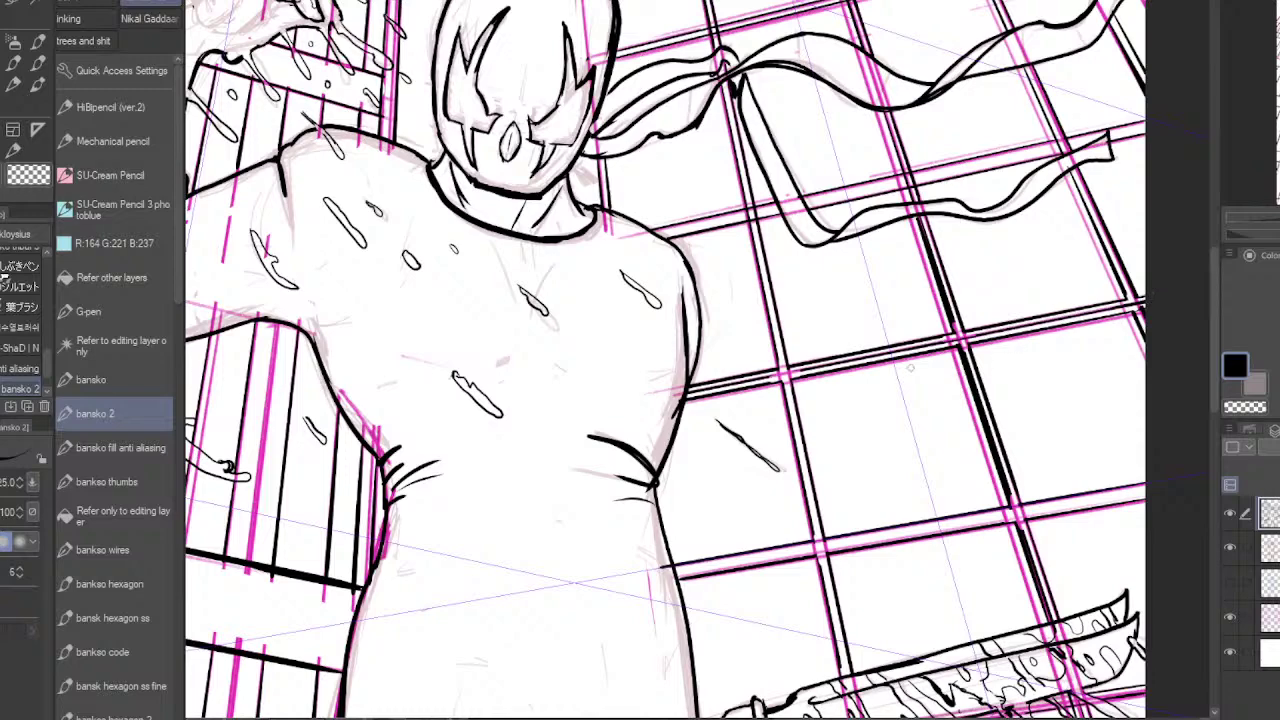
drag(824, 384, 878, 562)
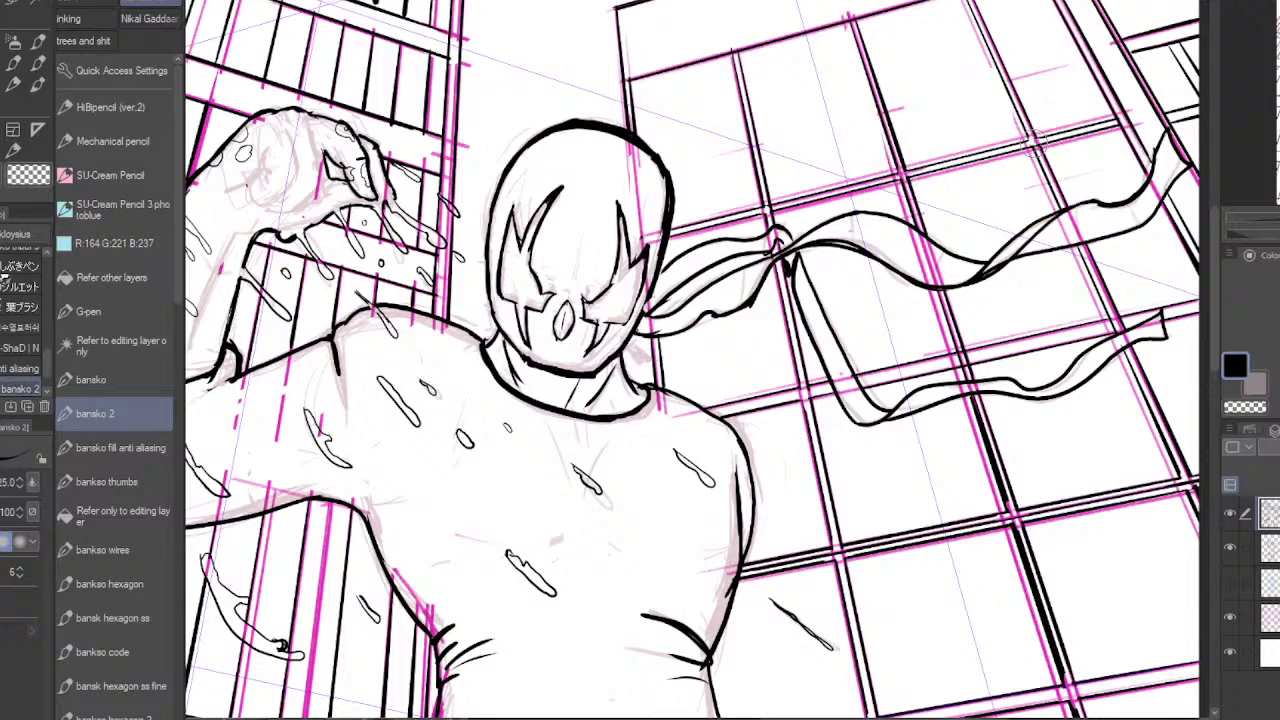
scroll(1150, 128, down, 3)
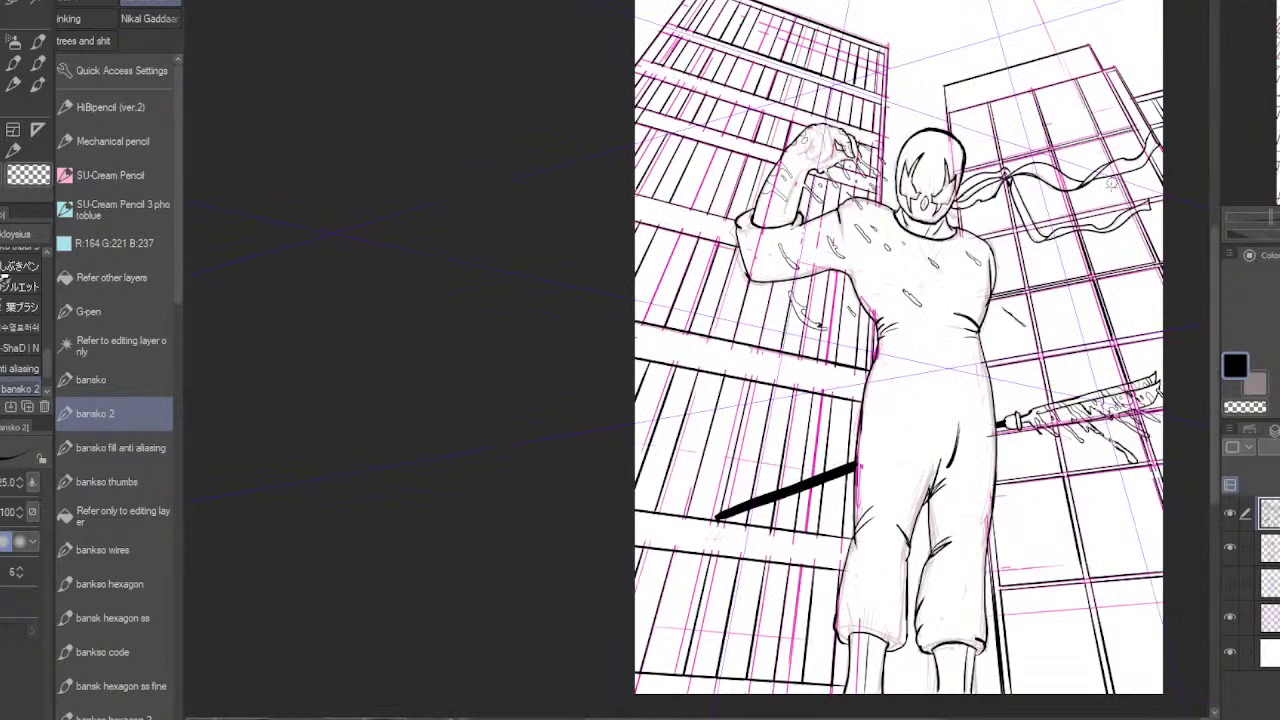
drag(1100, 425, 1064, 206)
drag(1069, 297, 1061, 536)
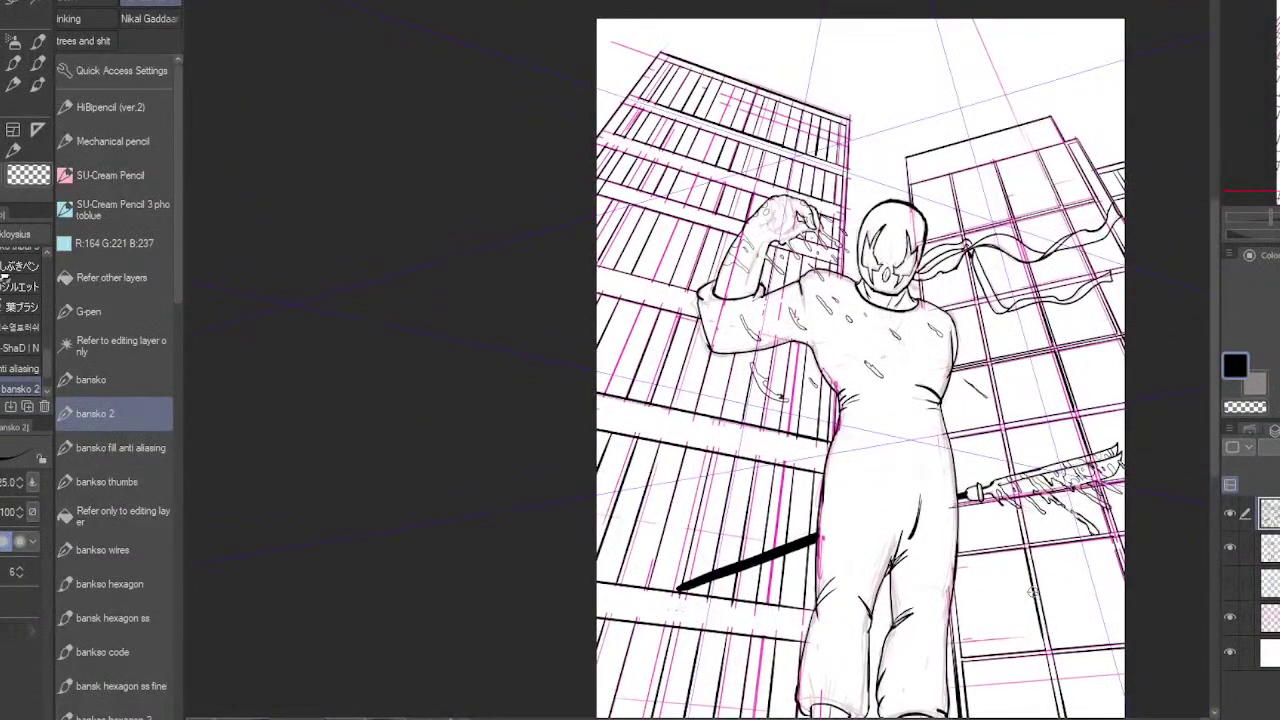
- Toggle the magenta perspective sketch layer to compare it with the inks, leaving it hidden
click(1230, 618)
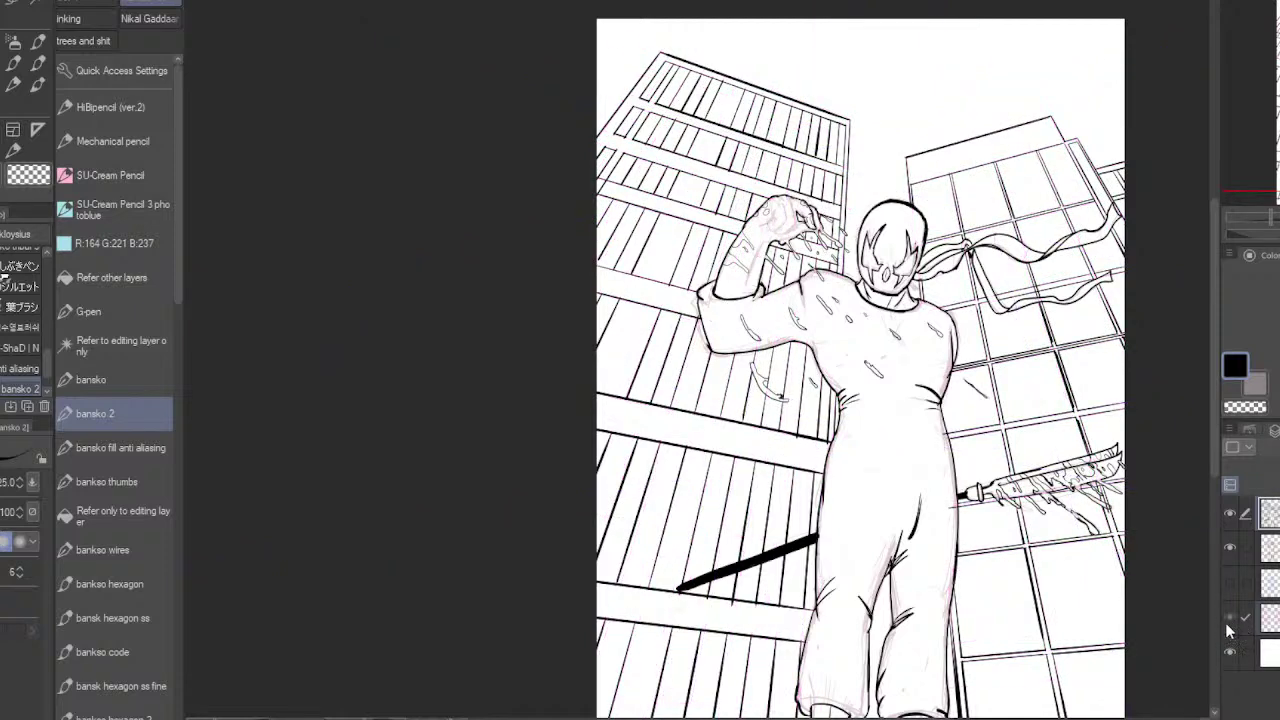
click(1226, 621)
click(1227, 621)
click(1227, 621)
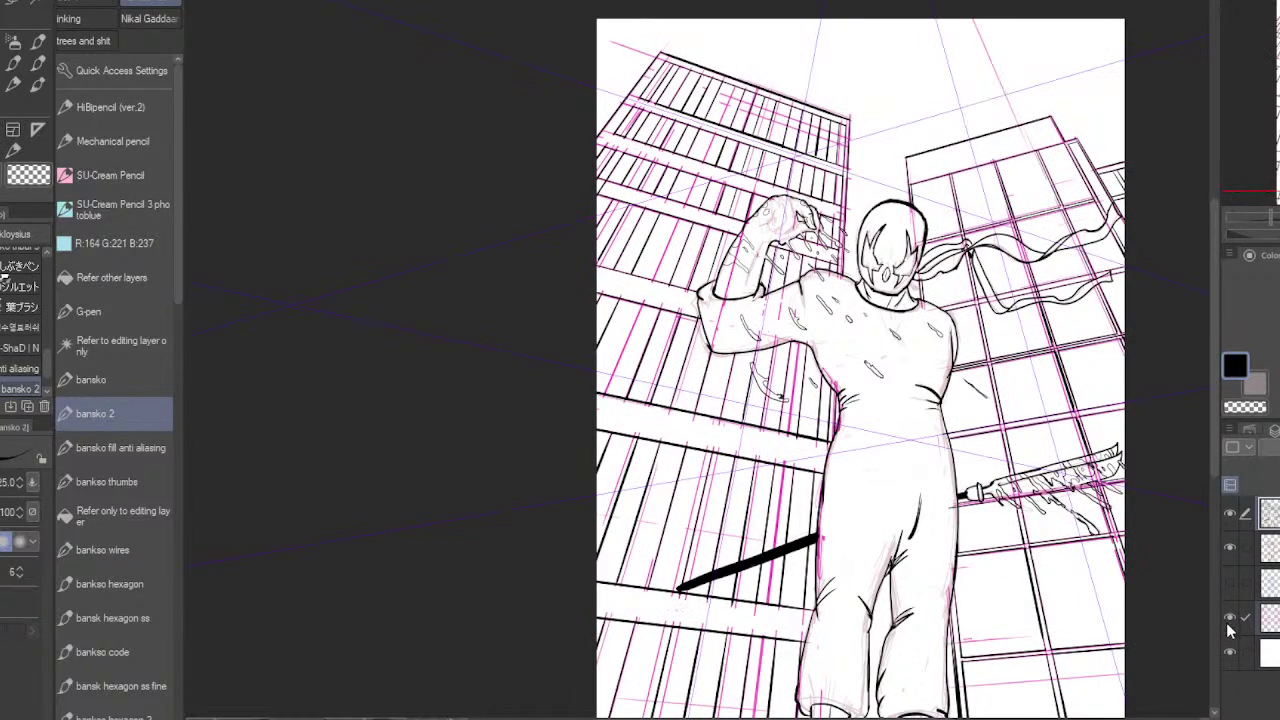
click(1230, 618)
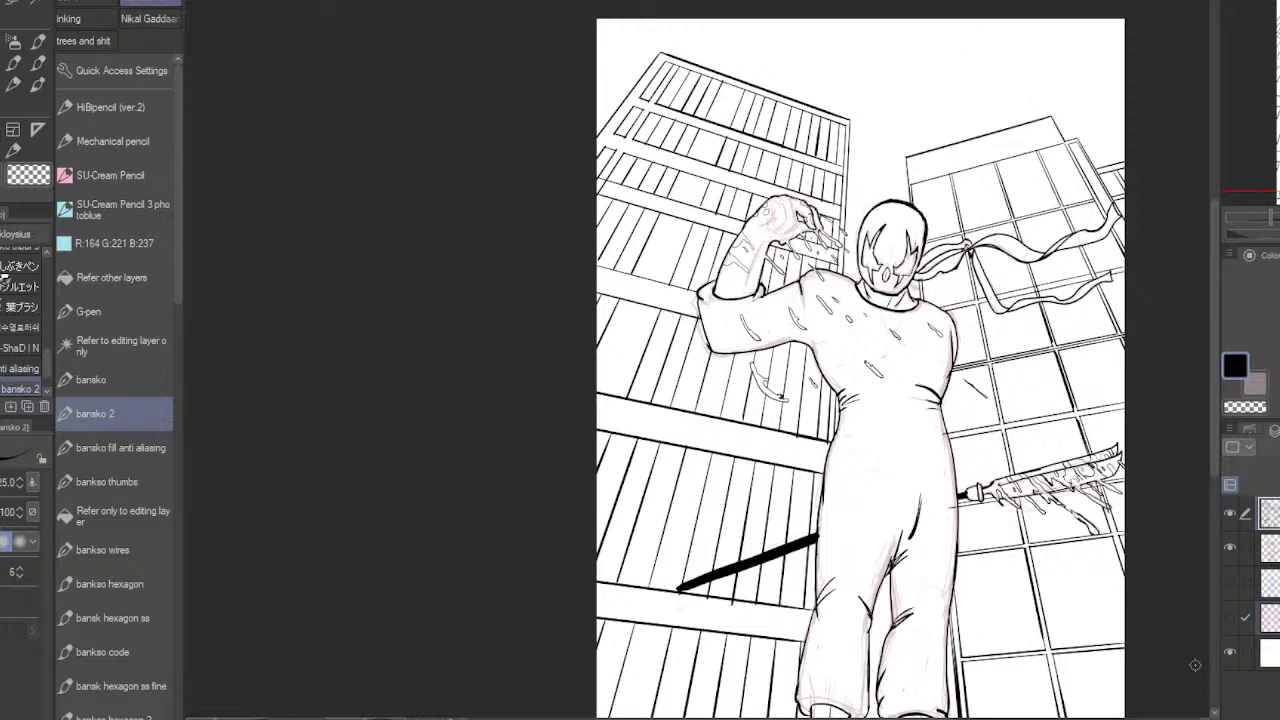
- On the first building, erase the floor line segments between the leftmost windows of the third row to separate them
scroll(660, 104, up, 5)
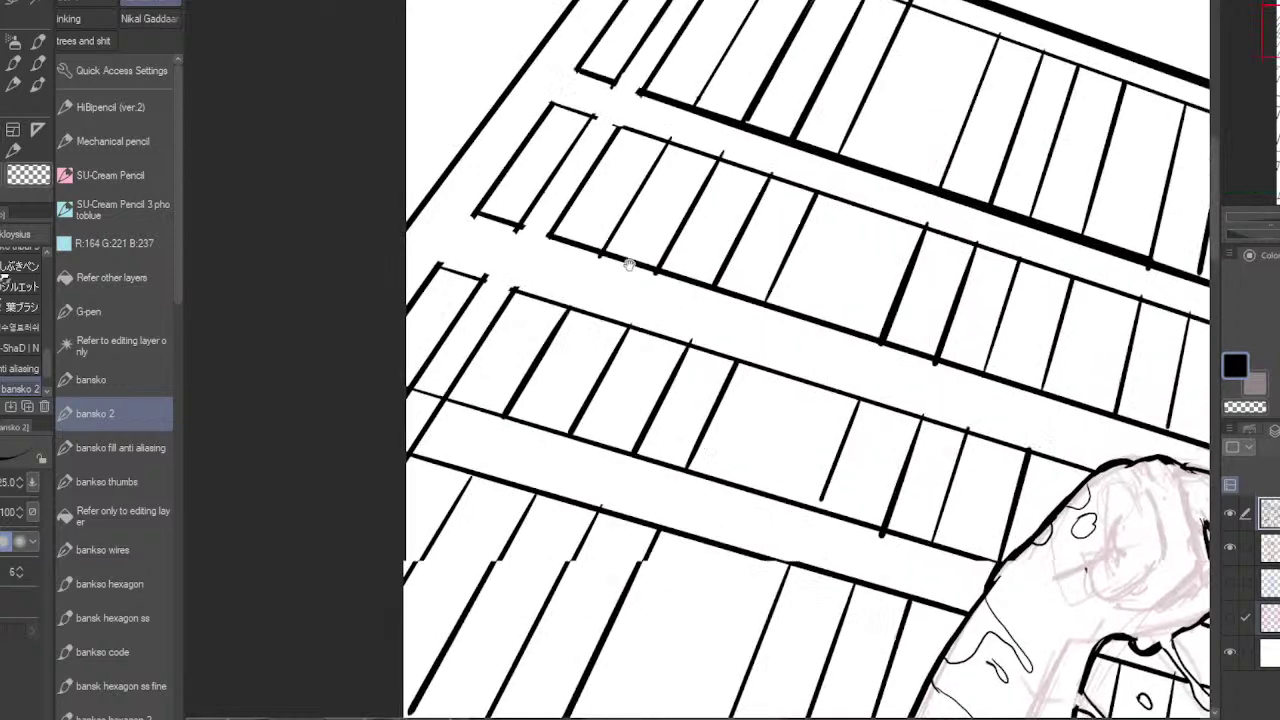
key(ctrl+z)
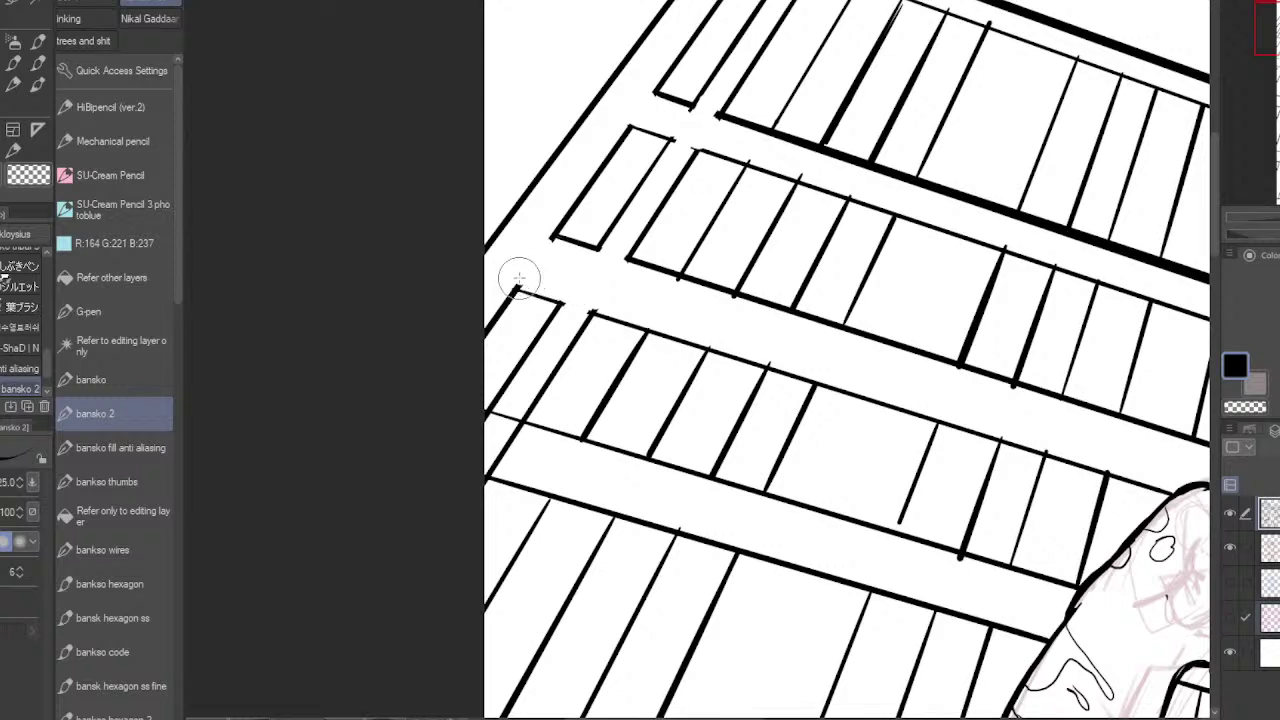
mouse_move(524, 392)
mouse_down()
mouse_move(491, 414)
mouse_move(480, 449)
mouse_up()
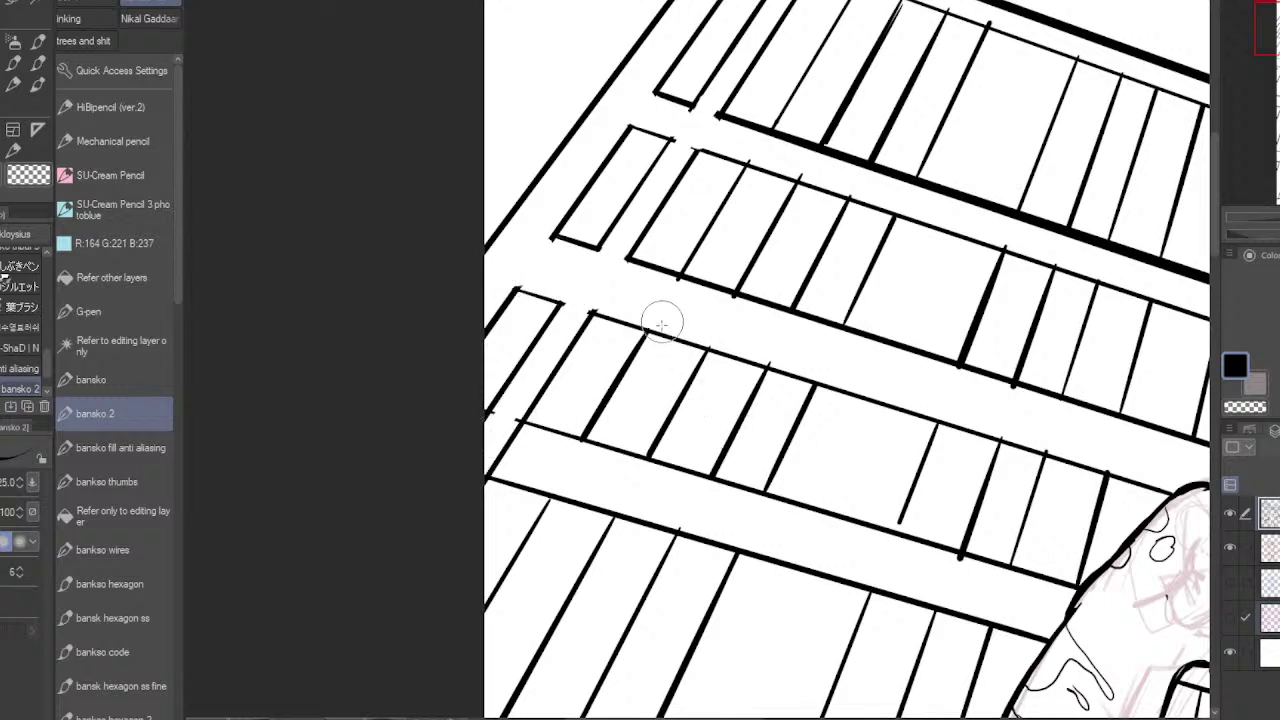
mouse_move(663, 320)
mouse_down()
mouse_move(663, 337)
mouse_move(694, 337)
mouse_move(691, 349)
mouse_up()
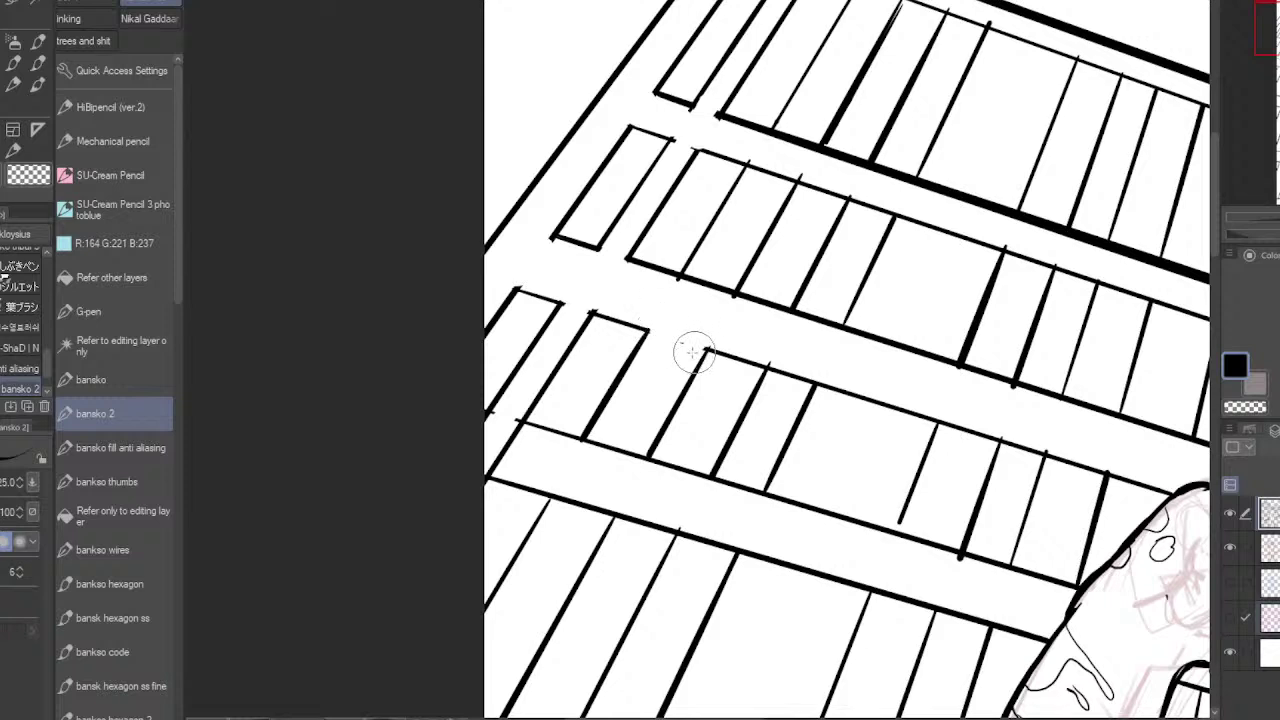
- Erase alternate floor line segments along the first building's top and second window rows to form separate window frames
drag(688, 280, 730, 295)
drag(769, 203, 725, 303)
mouse_move(738, 236)
mouse_down()
mouse_move(754, 273)
mouse_move(710, 263)
mouse_move(744, 263)
mouse_move(748, 279)
mouse_move(847, 257)
mouse_move(820, 297)
mouse_move(832, 312)
mouse_move(855, 281)
mouse_move(845, 304)
mouse_move(809, 288)
mouse_move(998, 308)
mouse_move(980, 325)
mouse_move(1007, 322)
mouse_move(1000, 371)
mouse_move(1016, 318)
mouse_move(1007, 348)
mouse_move(966, 337)
mouse_up()
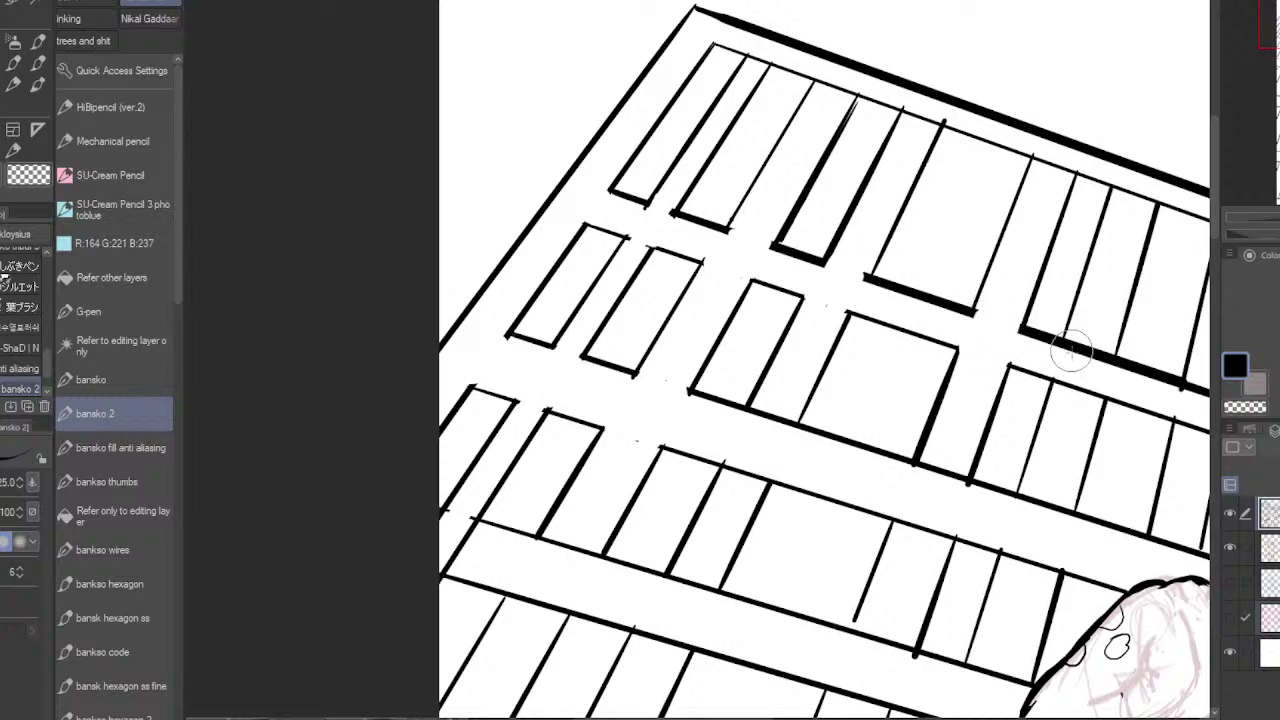
mouse_move(1080, 349)
mouse_down()
mouse_move(1076, 384)
mouse_move(1076, 343)
mouse_move(1069, 365)
mouse_move(1098, 346)
mouse_move(1089, 392)
mouse_move(1109, 348)
mouse_move(1104, 395)
mouse_up()
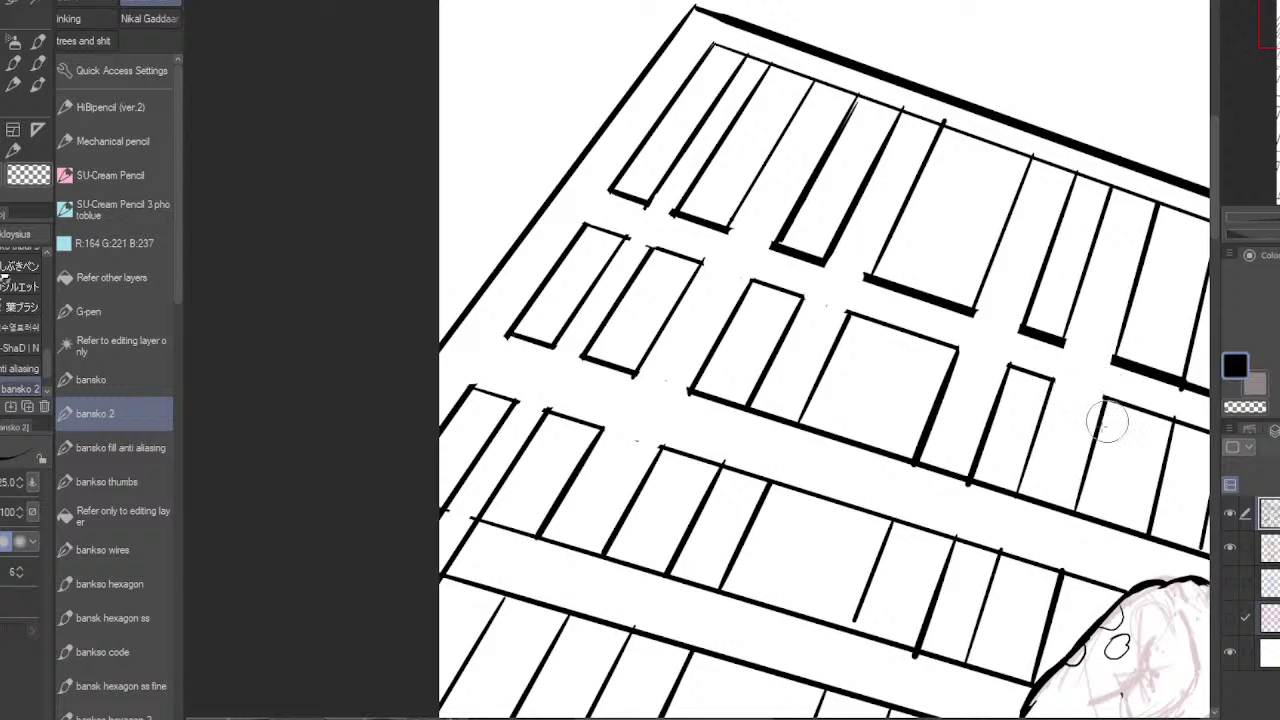
mouse_move(1074, 444)
mouse_down()
mouse_move(977, 437)
mouse_move(828, 455)
mouse_up()
mouse_move(985, 425)
mouse_down()
mouse_move(957, 400)
mouse_move(950, 449)
mouse_move(963, 449)
mouse_move(992, 395)
mouse_move(1040, 433)
mouse_move(1046, 415)
mouse_move(1062, 471)
mouse_move(1075, 434)
mouse_move(1131, 474)
mouse_move(1130, 509)
mouse_move(1130, 454)
mouse_move(1146, 458)
mouse_move(1149, 510)
mouse_move(1153, 483)
mouse_move(1186, 505)
mouse_up()
mouse_move(1176, 650)
mouse_down()
mouse_move(1173, 680)
mouse_move(1110, 612)
mouse_move(1130, 620)
mouse_move(688, 476)
mouse_move(702, 490)
mouse_move(850, 500)
mouse_up()
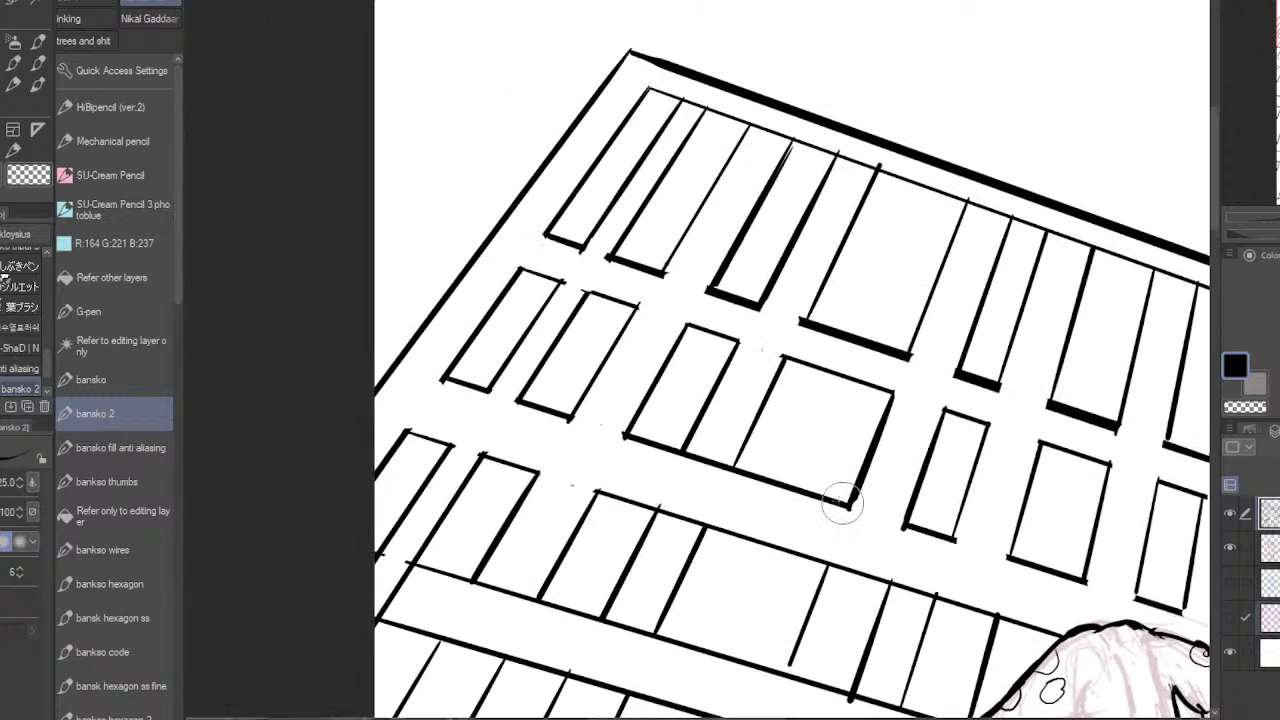
- Erase the remaining gap segments under the second row and along the third row's top, continuing to the fourth row near the arm
mouse_move(695, 456)
mouse_down()
mouse_move(725, 468)
mouse_move(742, 444)
mouse_move(700, 471)
mouse_up()
drag(667, 507, 700, 516)
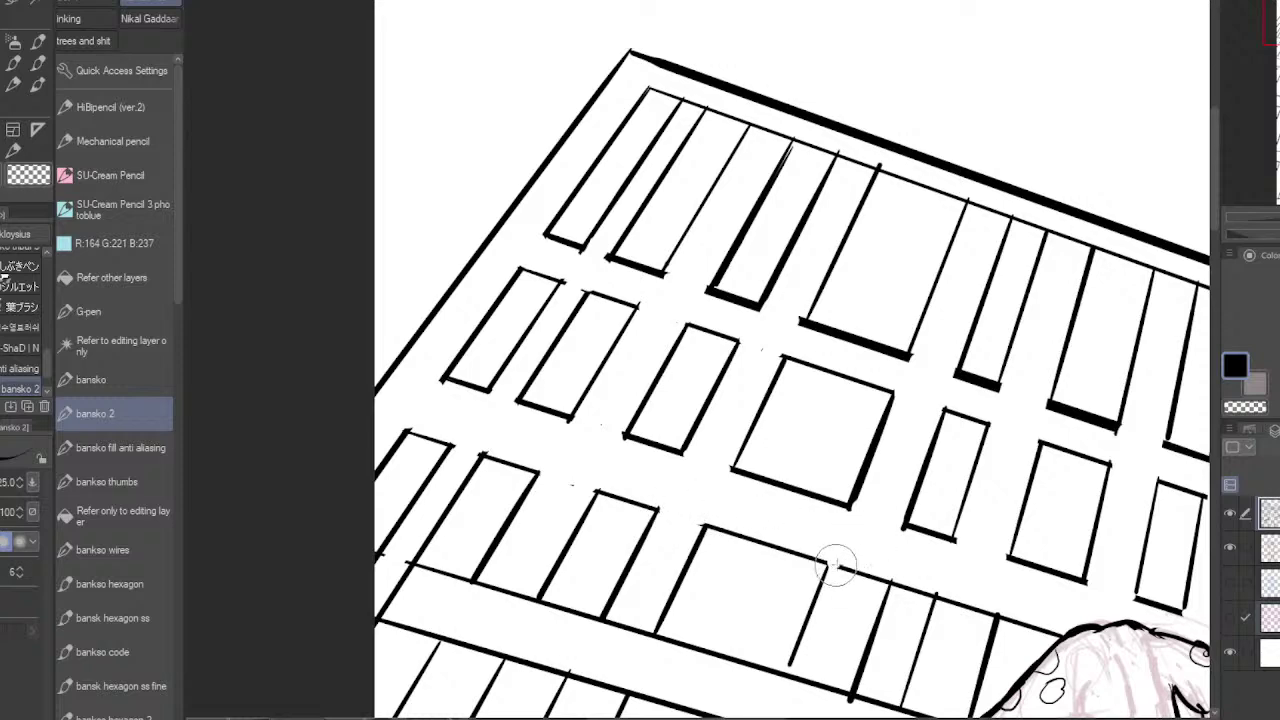
mouse_move(951, 600)
mouse_down()
mouse_move(908, 491)
mouse_move(946, 506)
mouse_up()
mouse_move(906, 578)
mouse_down()
mouse_move(935, 487)
mouse_move(855, 500)
mouse_move(805, 480)
mouse_move(782, 537)
mouse_move(829, 543)
mouse_up()
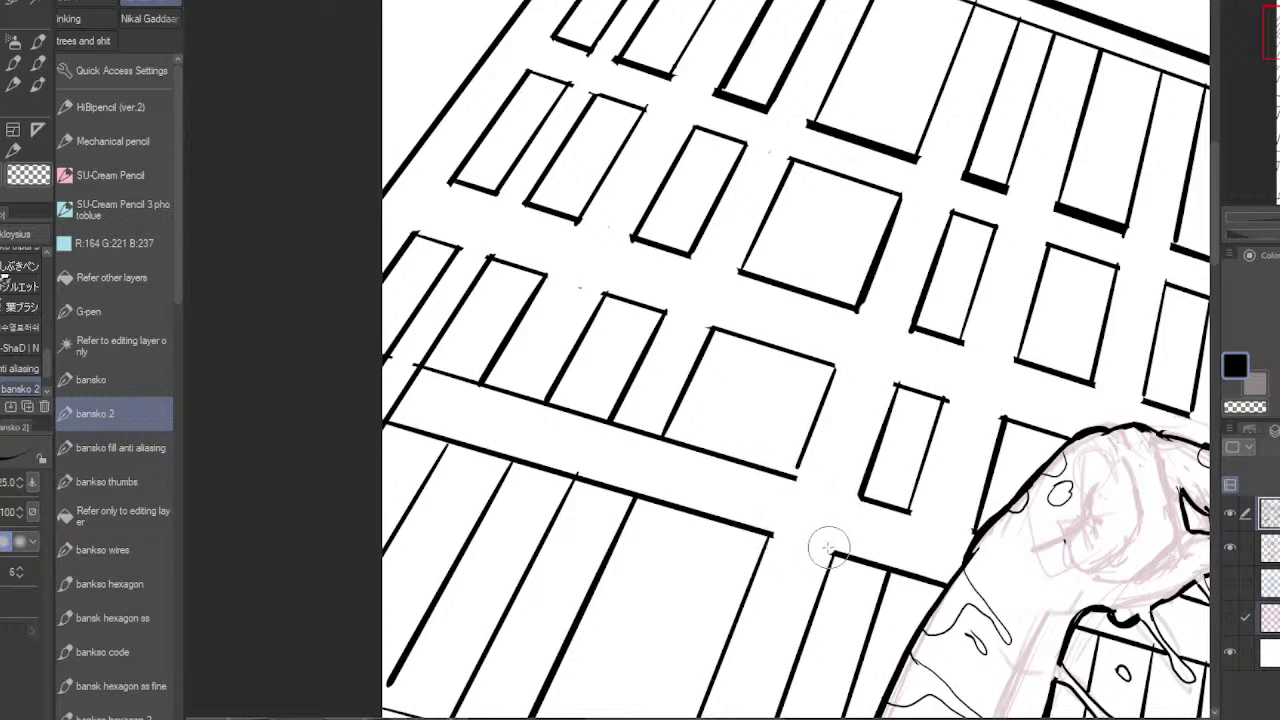
- Erase the gap segments along the first building's third-row window bottoms and the fourth row's tops to separate the frames
drag(624, 490, 586, 480)
drag(619, 423, 657, 434)
mouse_move(538, 401)
mouse_down()
mouse_move(487, 384)
mouse_move(400, 400)
mouse_move(391, 420)
mouse_up()
mouse_move(482, 398)
mouse_down()
mouse_move(456, 446)
mouse_move(506, 449)
mouse_move(472, 449)
mouse_up()
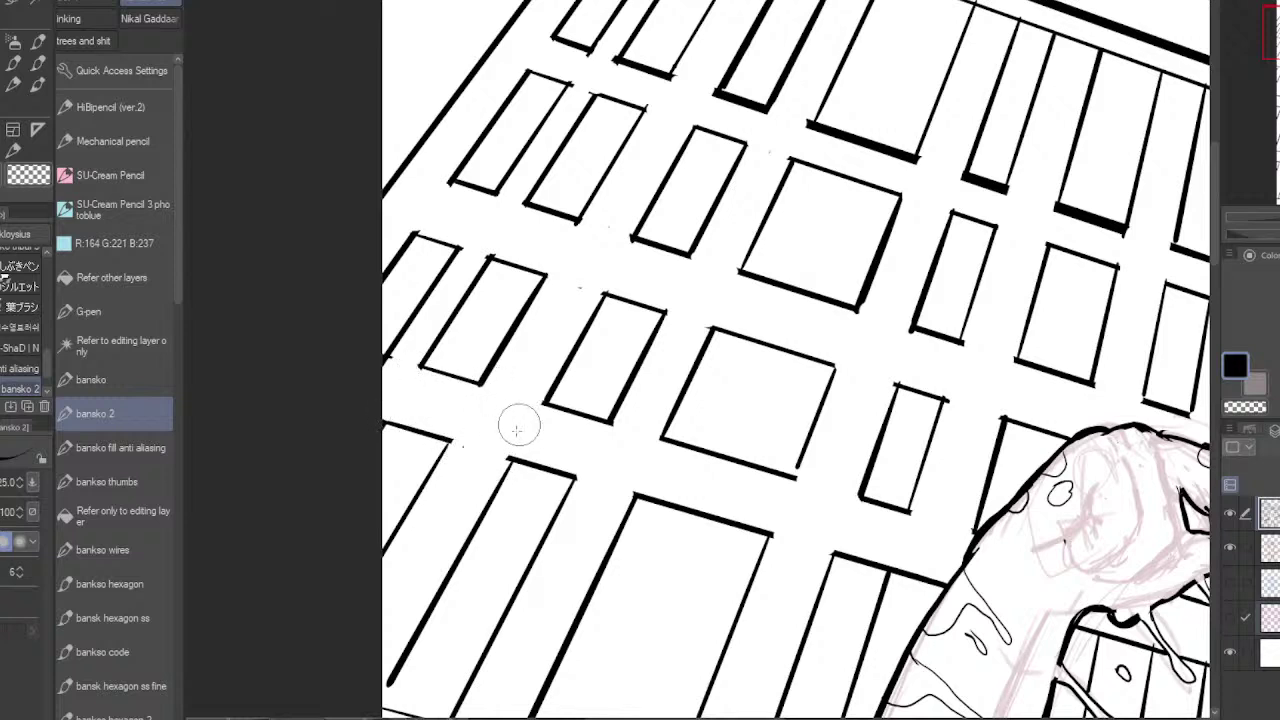
- Erase the line segments between the fourth-row windows along their bottom edge, plus the top segment beside the raised arm
drag(749, 565, 893, 266)
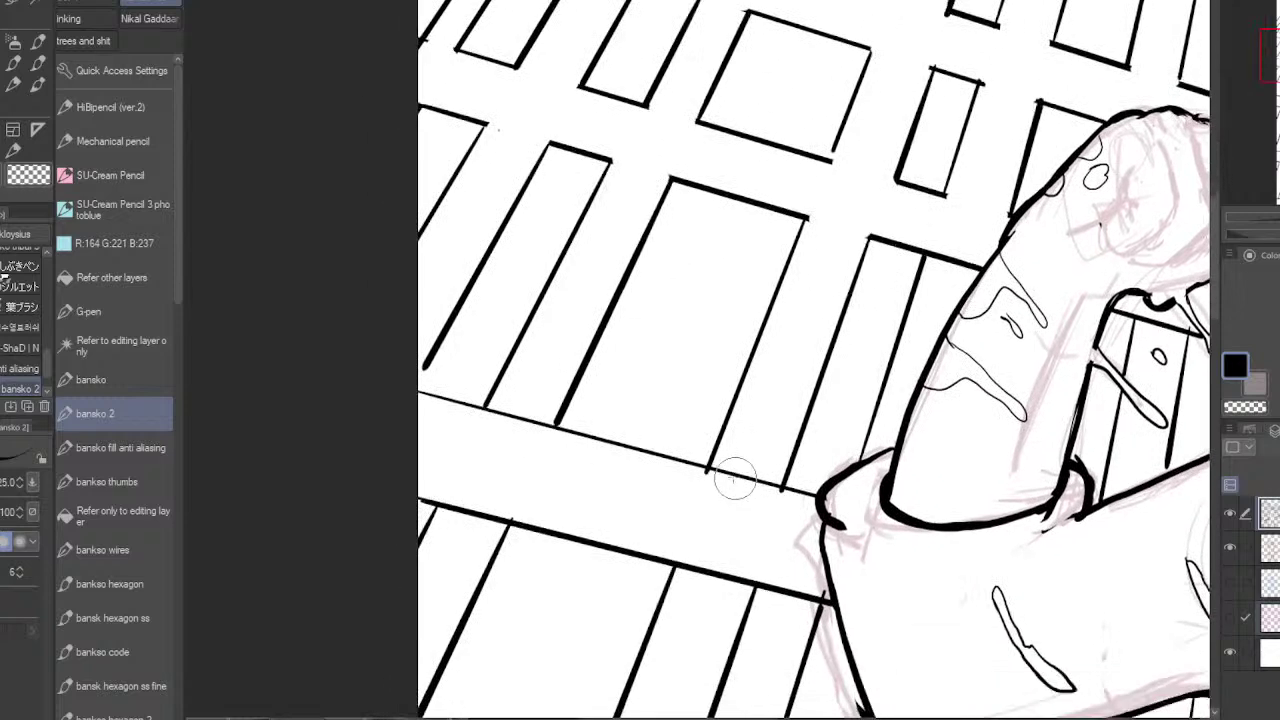
mouse_move(734, 471)
mouse_down()
mouse_move(714, 463)
mouse_move(766, 486)
mouse_move(763, 500)
mouse_up()
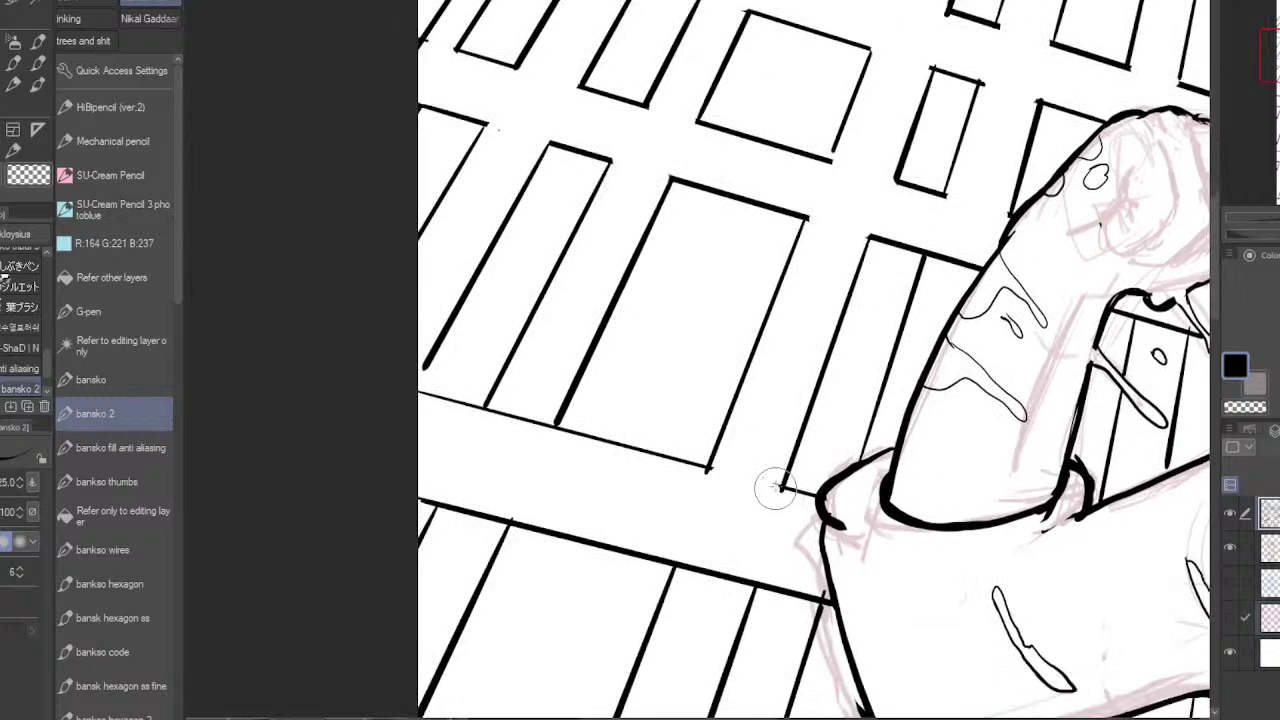
drag(944, 266, 980, 266)
mouse_move(580, 409)
mouse_down()
mouse_move(538, 423)
mouse_move(494, 413)
mouse_move(549, 432)
mouse_up()
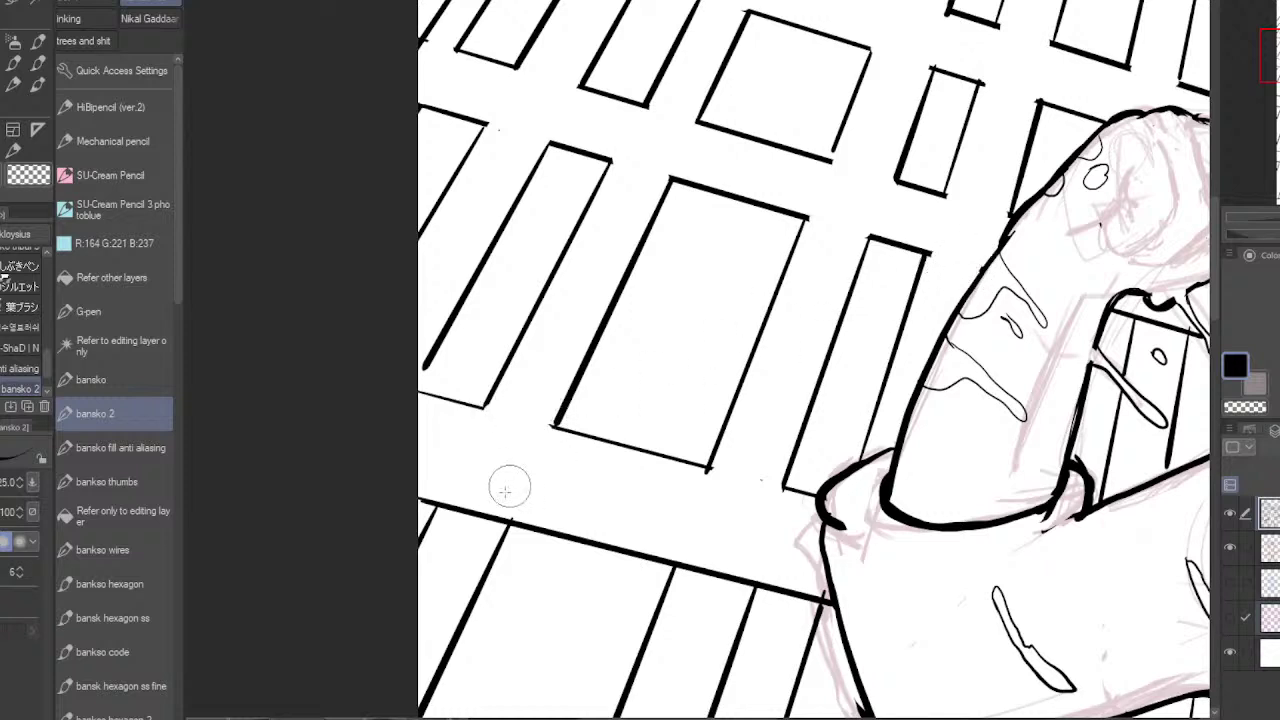
- Erase the gap segments along the top edge of the fifth window row, up to the sleeve
mouse_move(506, 486)
mouse_down()
mouse_move(486, 517)
mouse_move(449, 506)
mouse_move(481, 501)
mouse_up()
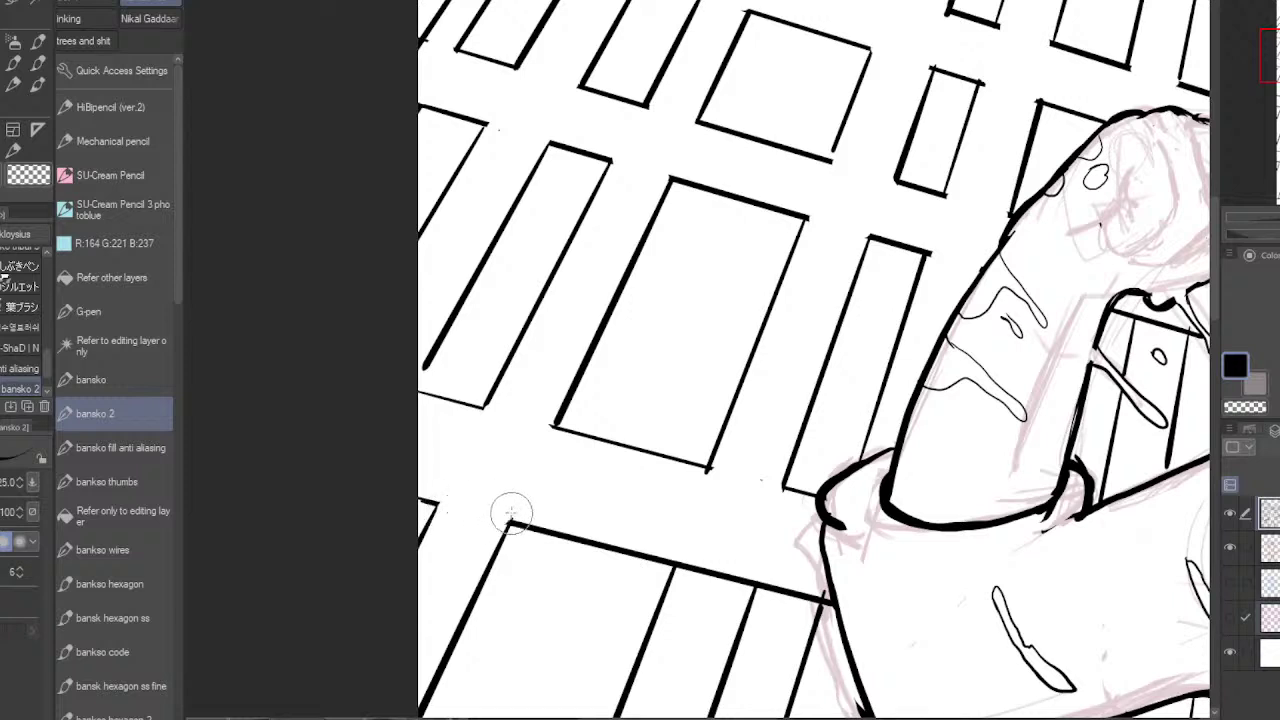
mouse_move(694, 534)
mouse_down()
mouse_move(697, 572)
mouse_move(683, 568)
mouse_move(752, 585)
mouse_up()
mouse_move(829, 609)
mouse_down()
mouse_move(827, 593)
mouse_move(839, 614)
mouse_up()
scroll(868, 655, down, 1)
drag(898, 643, 918, 349)
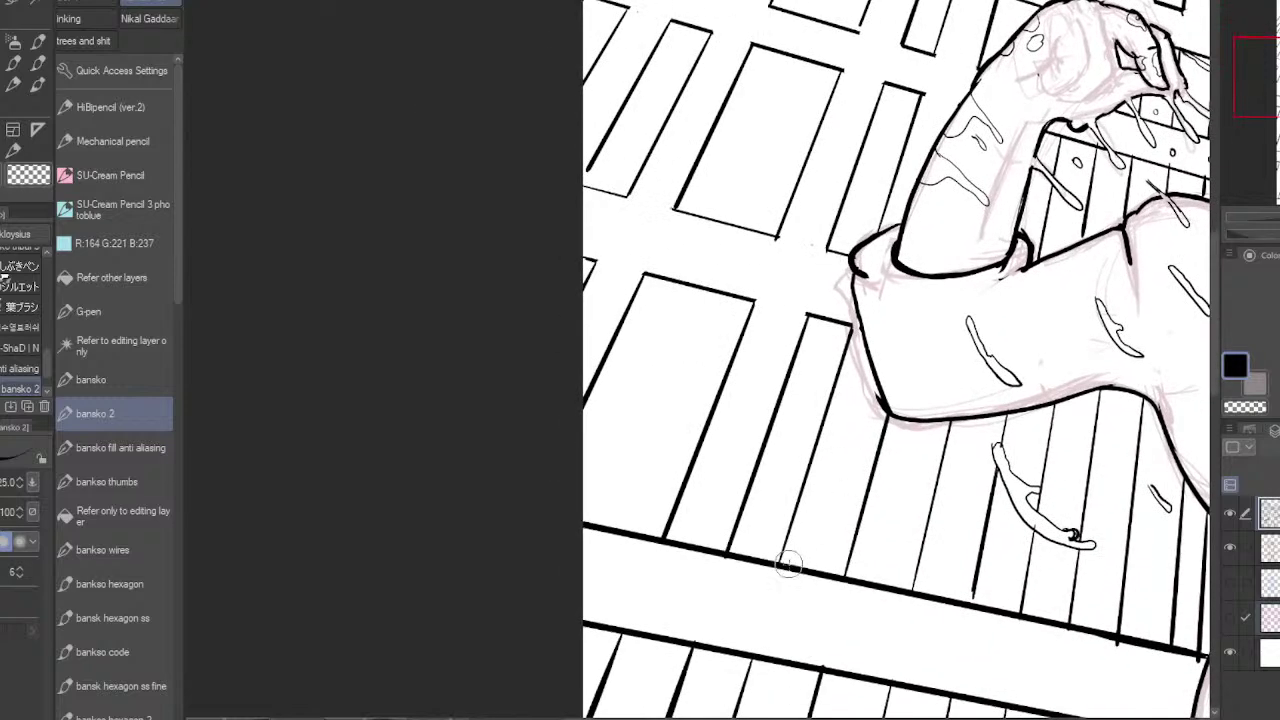
- Erase alternate segments of the line under the fifth window row, from the large window across to the waist
mouse_move(802, 568)
mouse_down()
mouse_move(839, 582)
mouse_move(791, 567)
mouse_up()
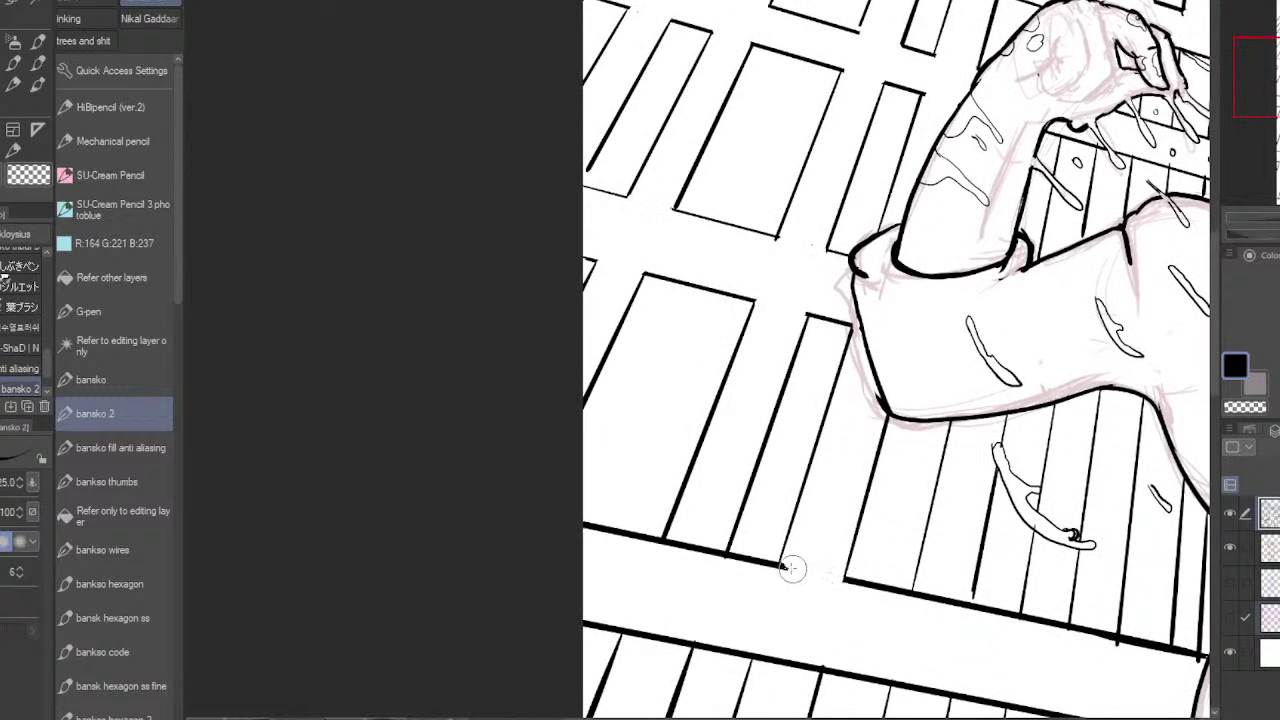
drag(712, 546, 673, 542)
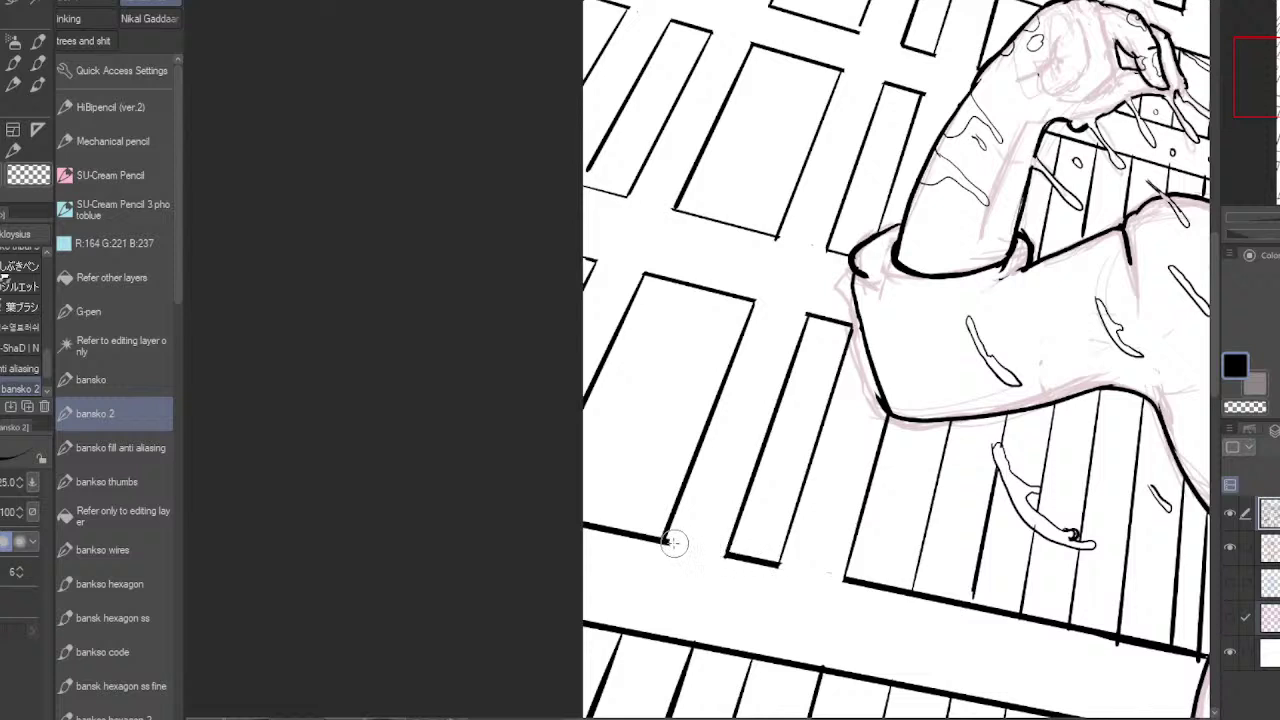
drag(906, 585, 959, 603)
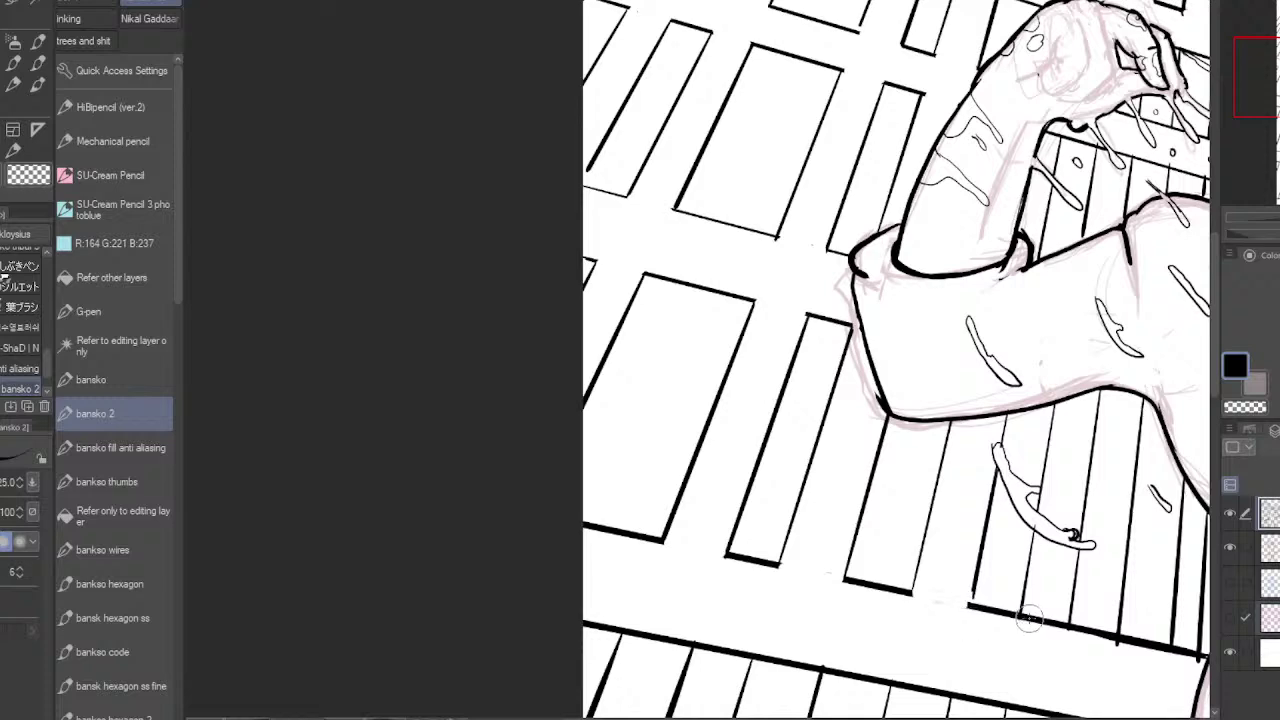
drag(1032, 620, 1057, 620)
mouse_move(1158, 674)
mouse_down()
mouse_move(1046, 636)
mouse_move(1021, 597)
mouse_move(1053, 606)
mouse_up()
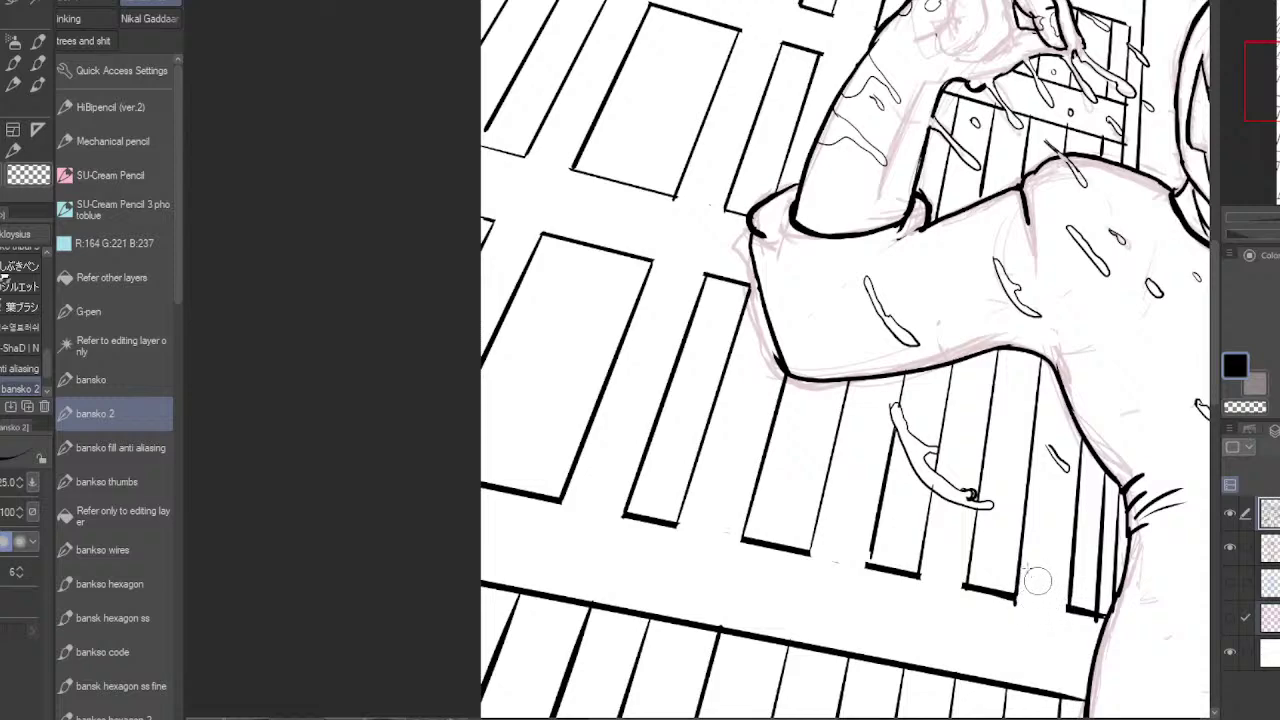
- Thicken the outline of the splatter shape below the sleeve with the bansko brush and touch up the sleeve's splatter mark
ctrl+click(907, 427)
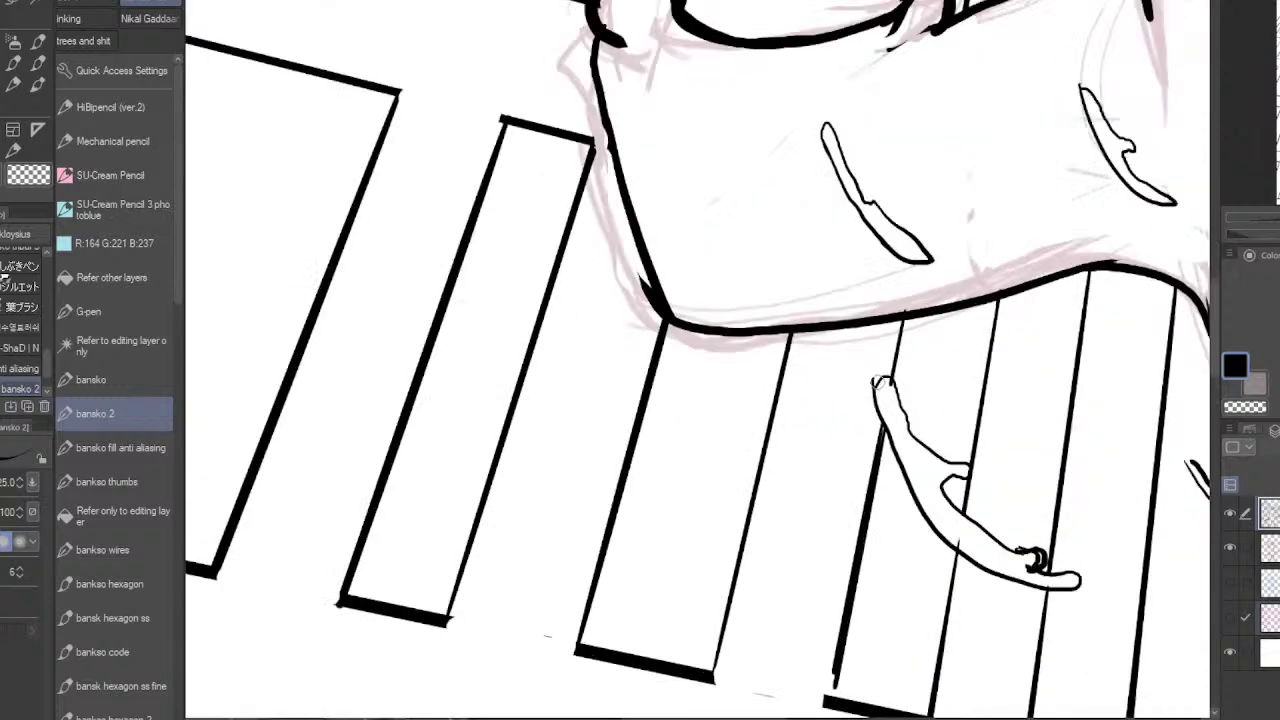
click(157, 390)
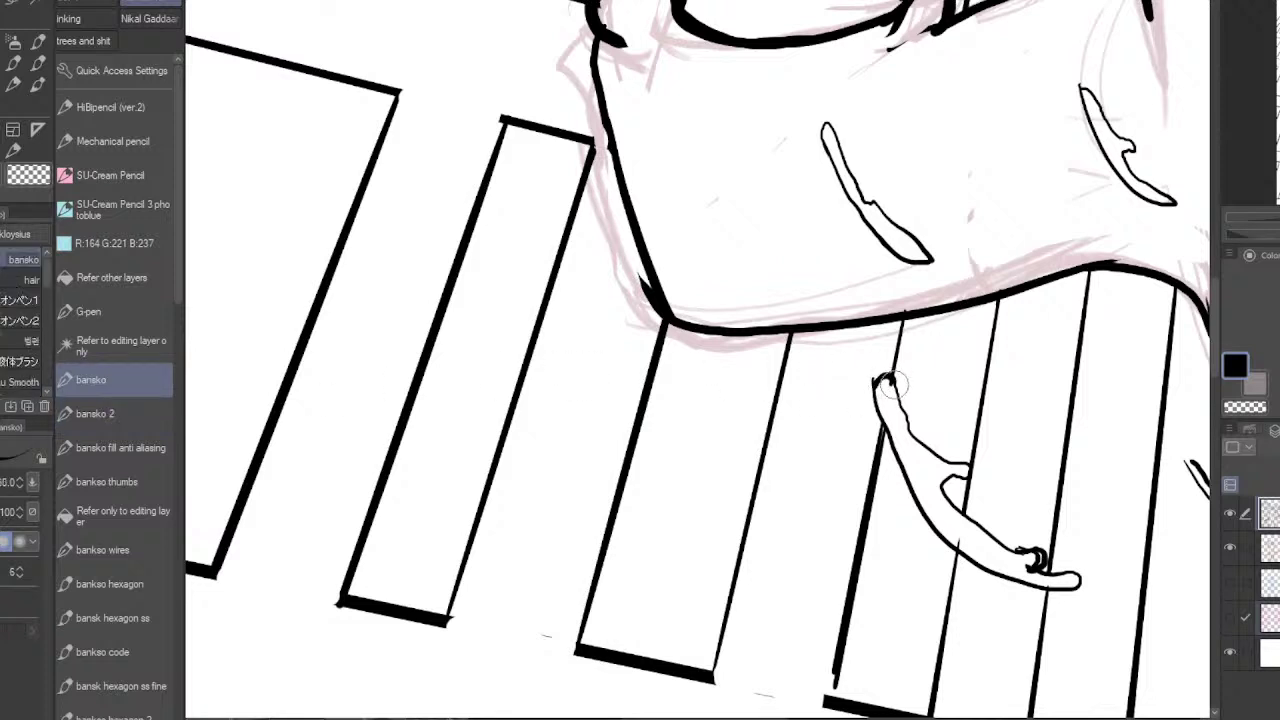
mouse_move(907, 417)
mouse_down()
mouse_move(935, 452)
mouse_move(988, 478)
mouse_move(976, 471)
mouse_up()
mouse_move(1026, 552)
mouse_down()
mouse_move(1078, 573)
mouse_move(1070, 587)
mouse_move(1036, 587)
mouse_move(949, 543)
mouse_move(878, 402)
mouse_up()
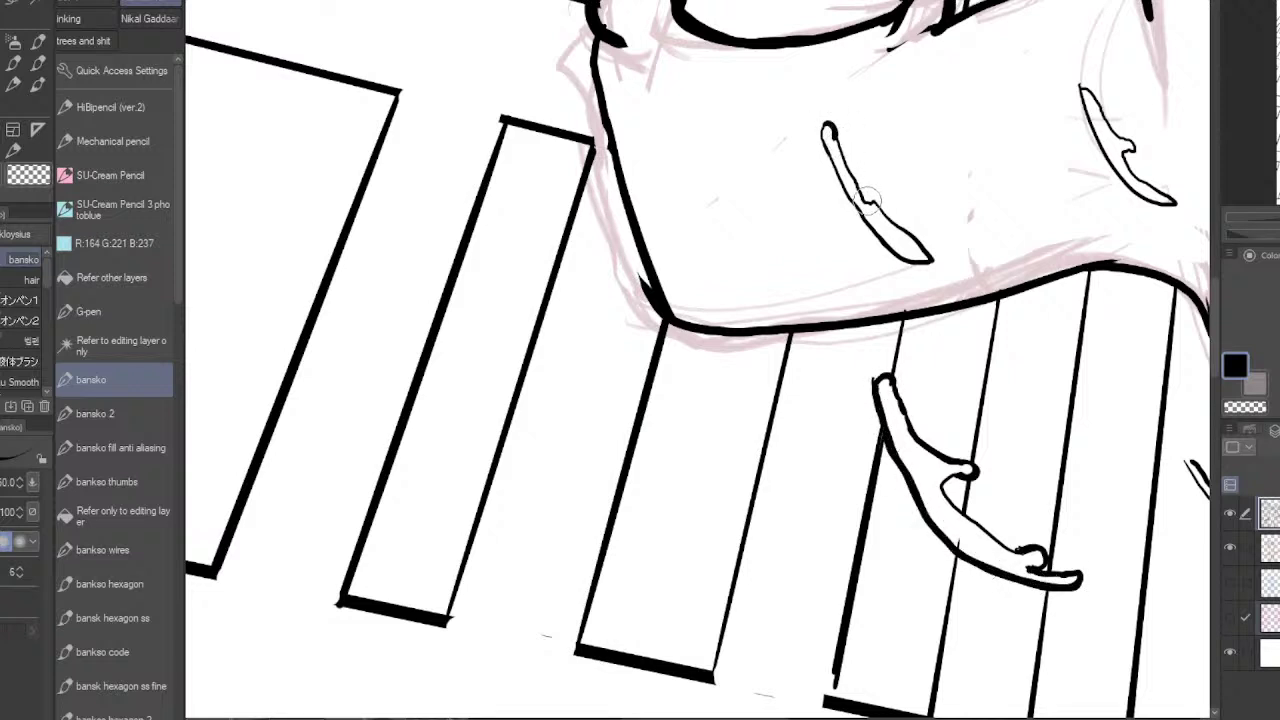
drag(868, 199, 877, 206)
- Erase the gap segments along the top edge of the sixth window row, from the hip to the page edge
scroll(1089, 513, down, 3)
drag(1083, 593, 1090, 441)
drag(1136, 564, 1130, 470)
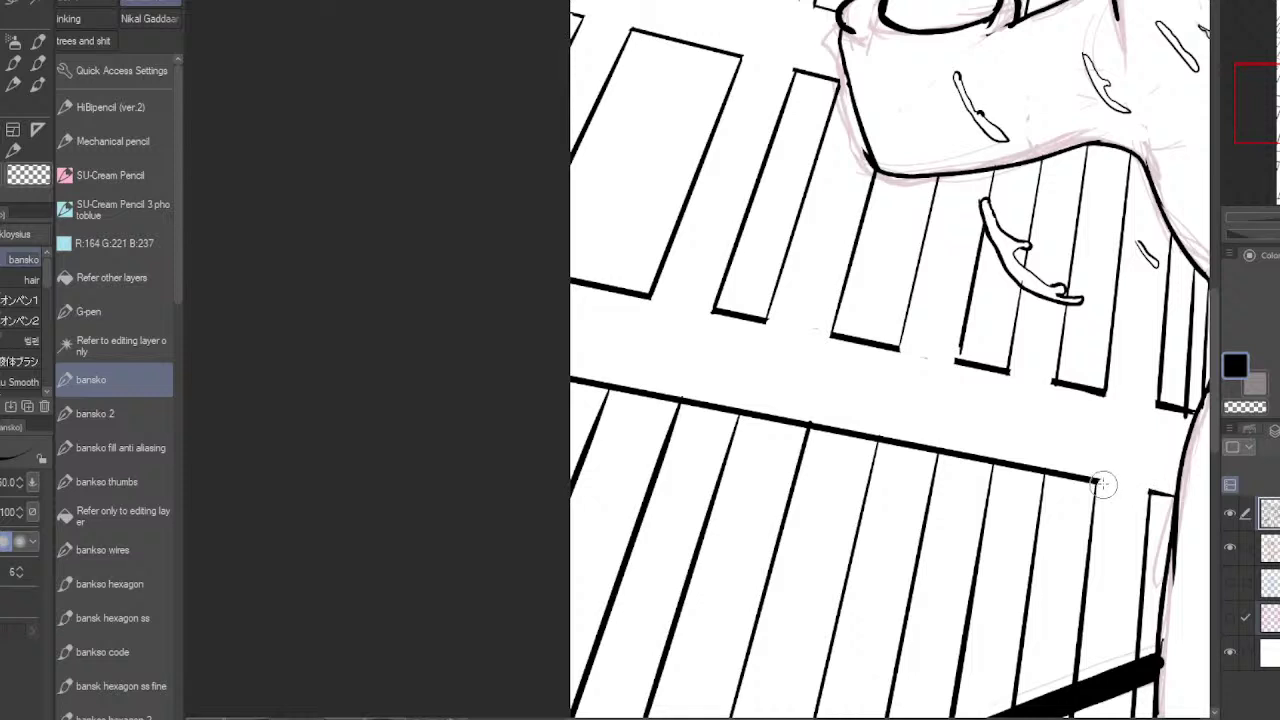
mouse_move(1100, 484)
mouse_down()
mouse_move(1004, 463)
mouse_move(1019, 476)
mouse_move(1036, 458)
mouse_move(1032, 468)
mouse_move(897, 440)
mouse_up()
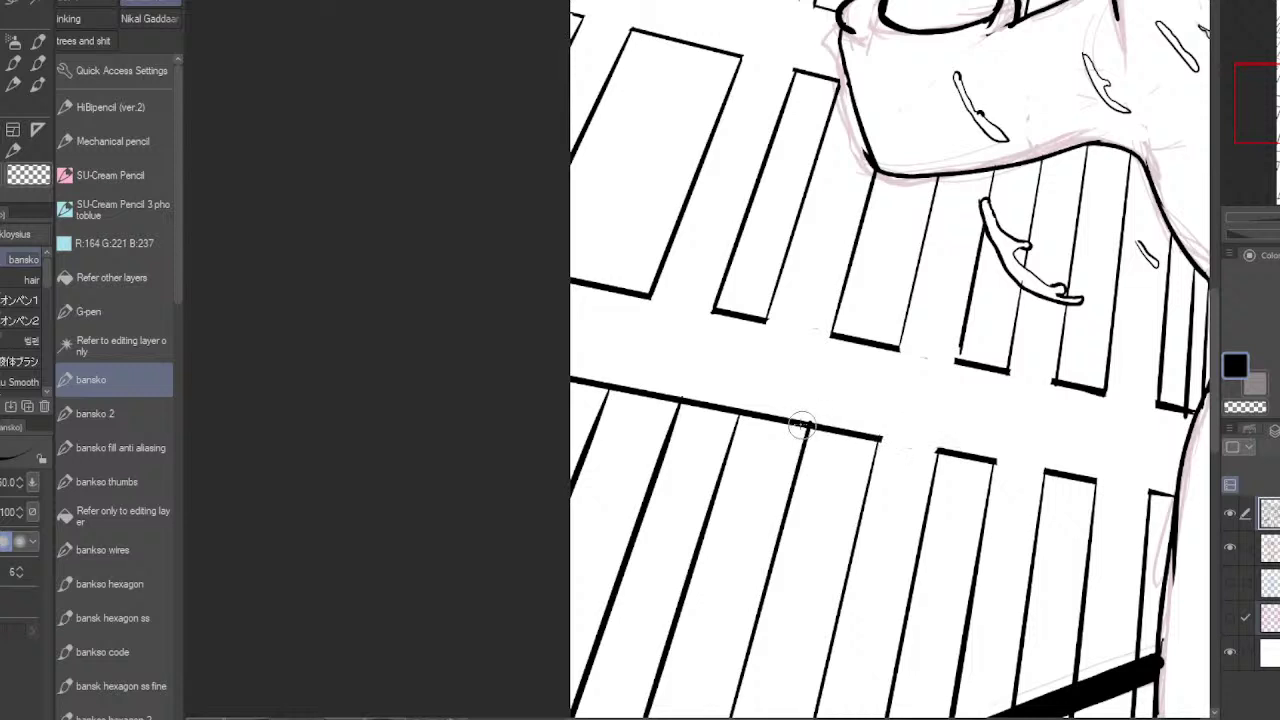
drag(802, 426, 757, 417)
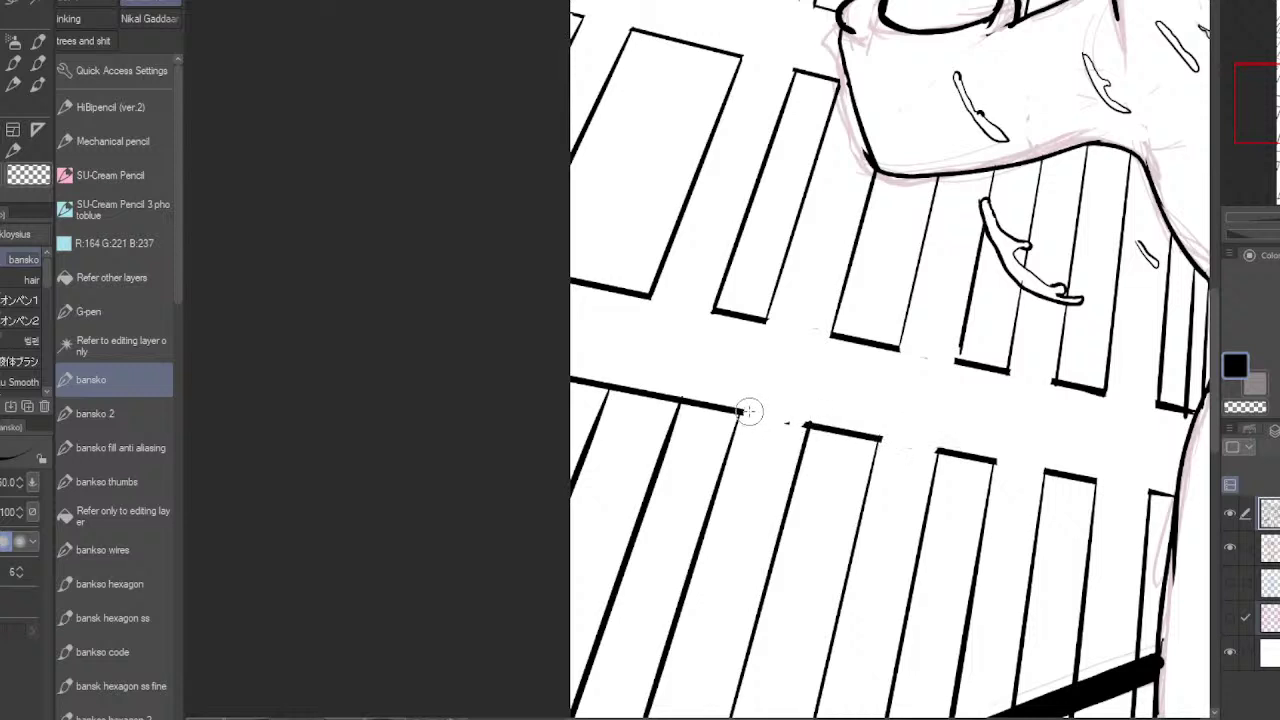
mouse_move(676, 396)
mouse_down()
mouse_move(615, 389)
mouse_move(663, 405)
mouse_up()
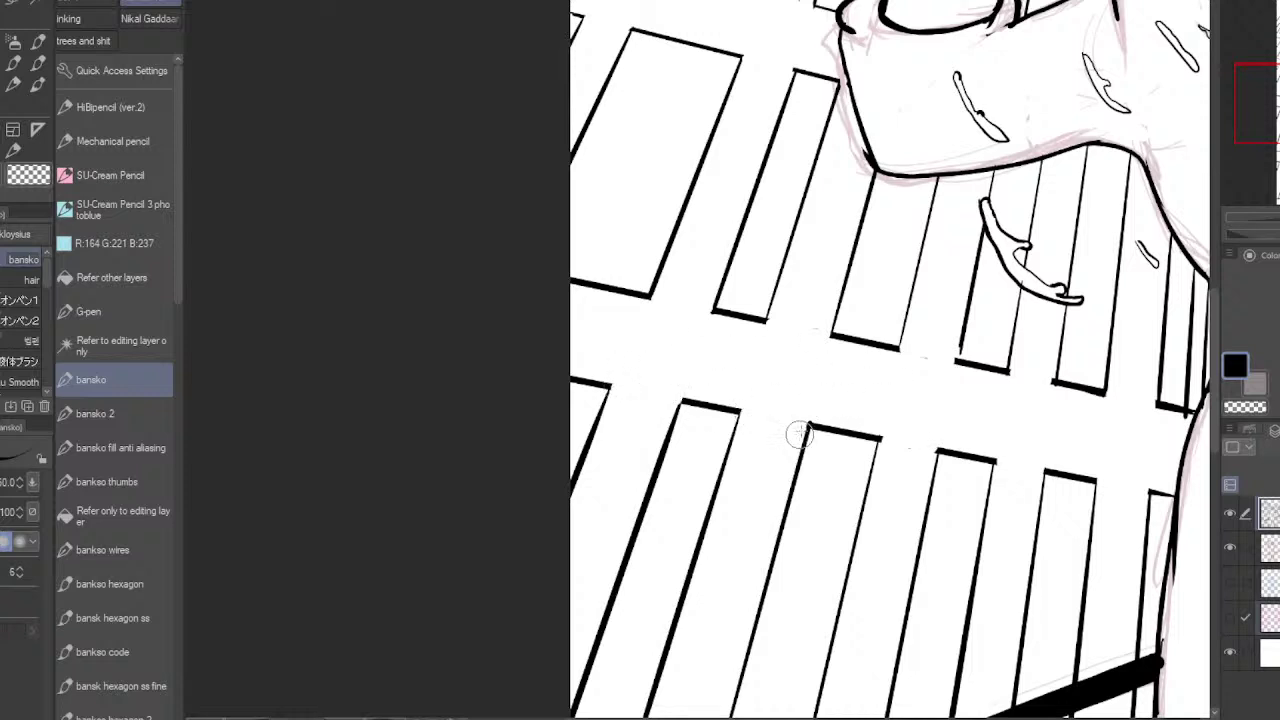
- Erase the gap segments along the bottom edge of the sixth window row, working around the black blade's tip
drag(895, 591, 954, 449)
drag(1069, 494, 993, 353)
drag(858, 538, 896, 535)
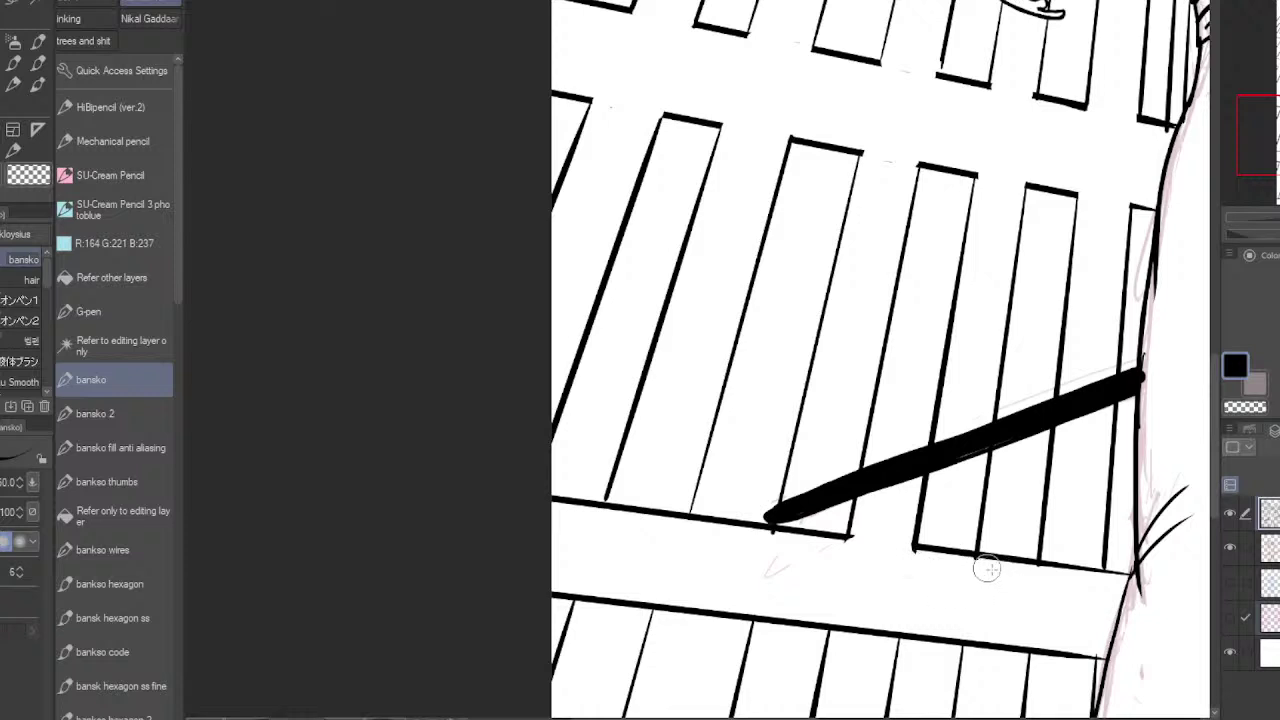
drag(986, 566, 1108, 572)
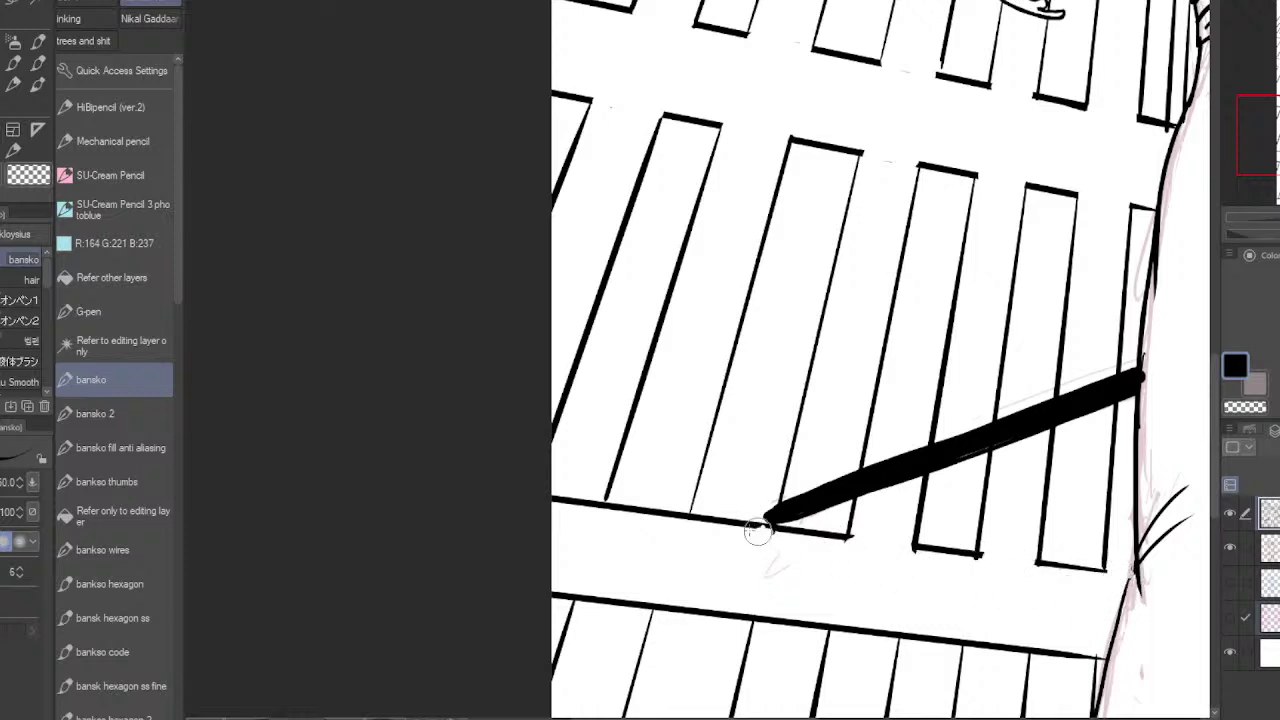
mouse_move(760, 523)
mouse_down()
mouse_move(697, 516)
mouse_move(746, 528)
mouse_move(756, 516)
mouse_move(769, 533)
mouse_move(686, 521)
mouse_up()
drag(593, 514, 565, 503)
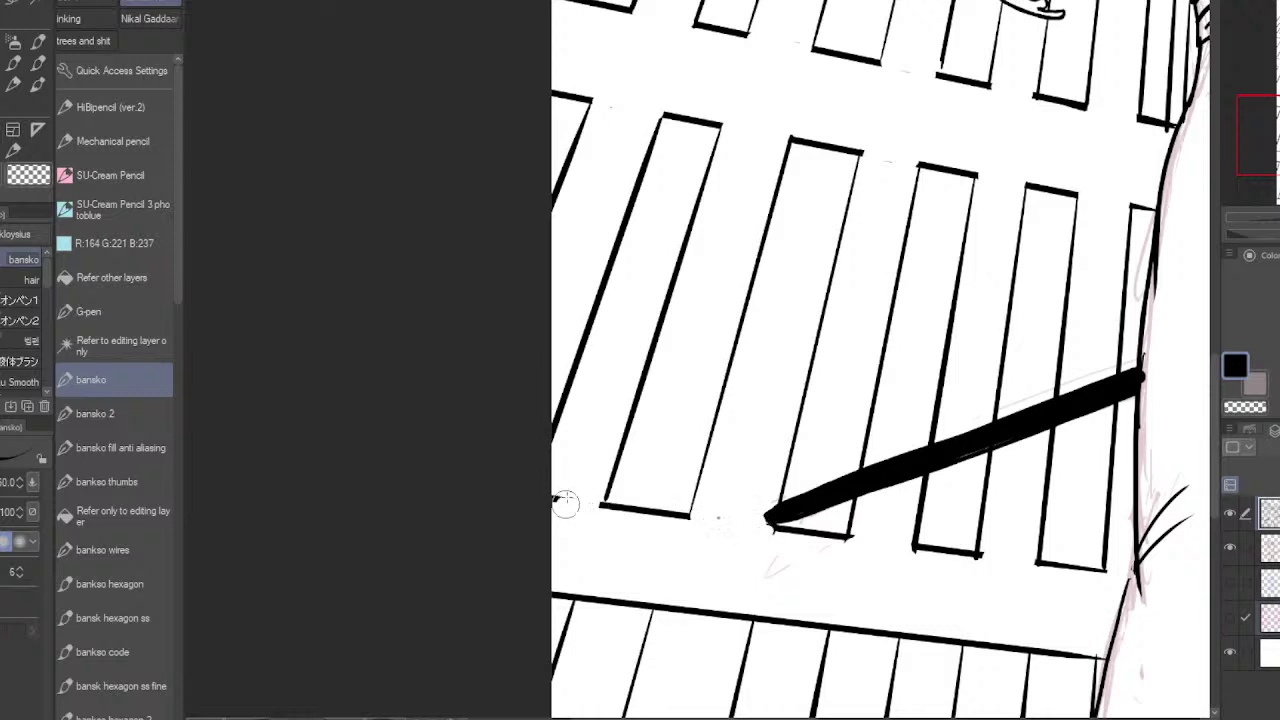
- Erase alternate segments of the top line of the lowest window row to separate its frames
drag(689, 586, 766, 449)
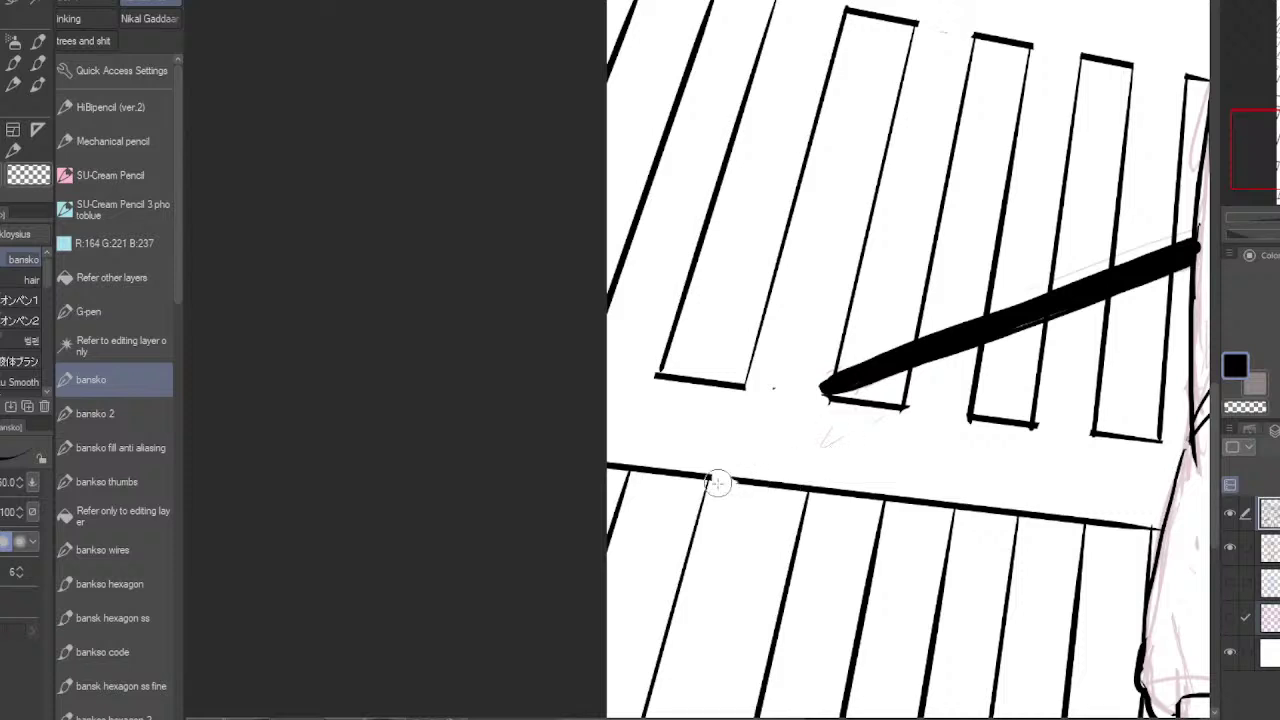
mouse_move(718, 483)
mouse_down()
mouse_move(802, 486)
mouse_move(757, 477)
mouse_up()
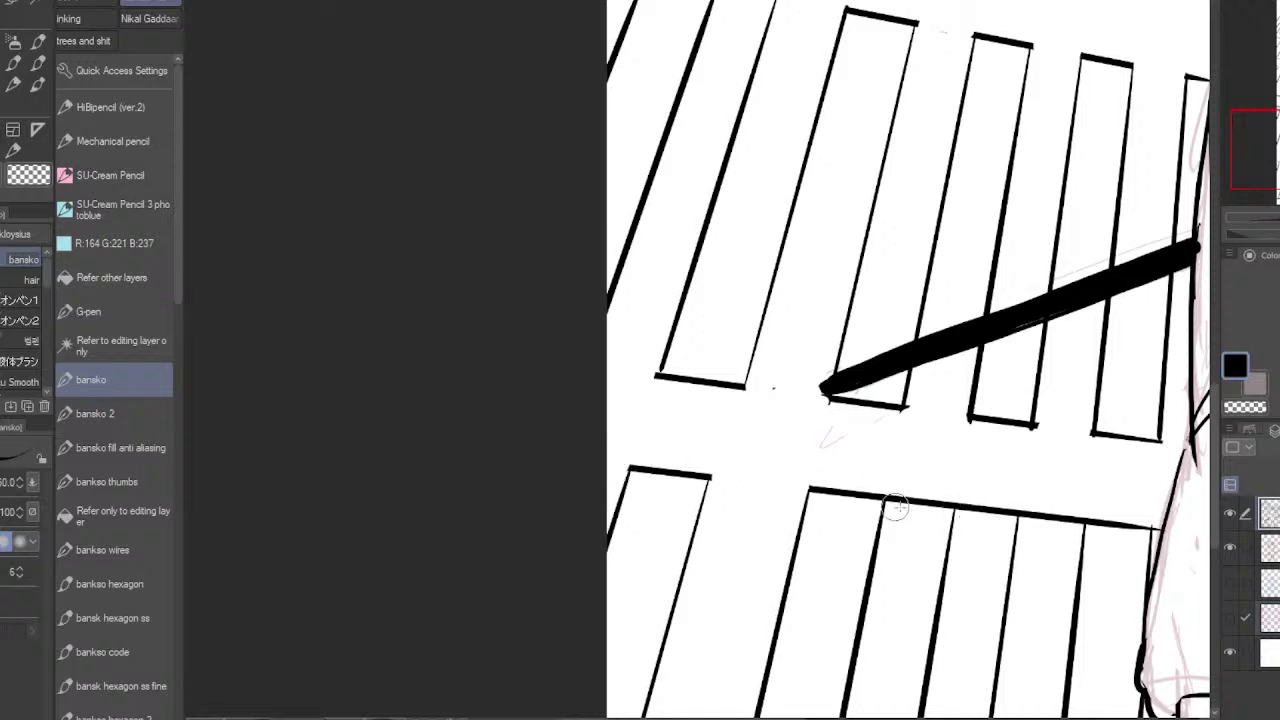
mouse_move(886, 506)
mouse_down()
mouse_move(900, 491)
mouse_move(933, 503)
mouse_up()
mouse_move(1022, 512)
mouse_down()
mouse_move(1054, 522)
mouse_move(1083, 507)
mouse_move(1076, 521)
mouse_up()
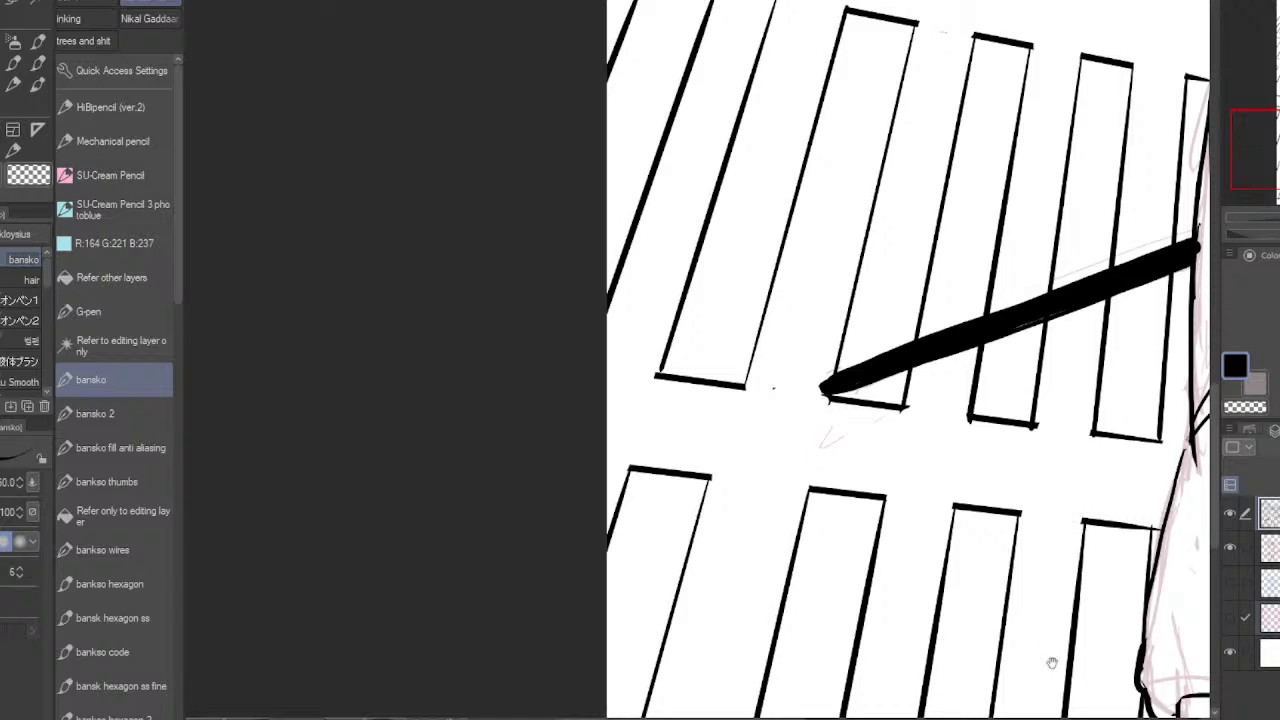
- Erase the gap segments along the bottom of the lowest window row, including the remnant beside the character's ankle
drag(1052, 663, 1034, 523)
drag(998, 649, 1066, 429)
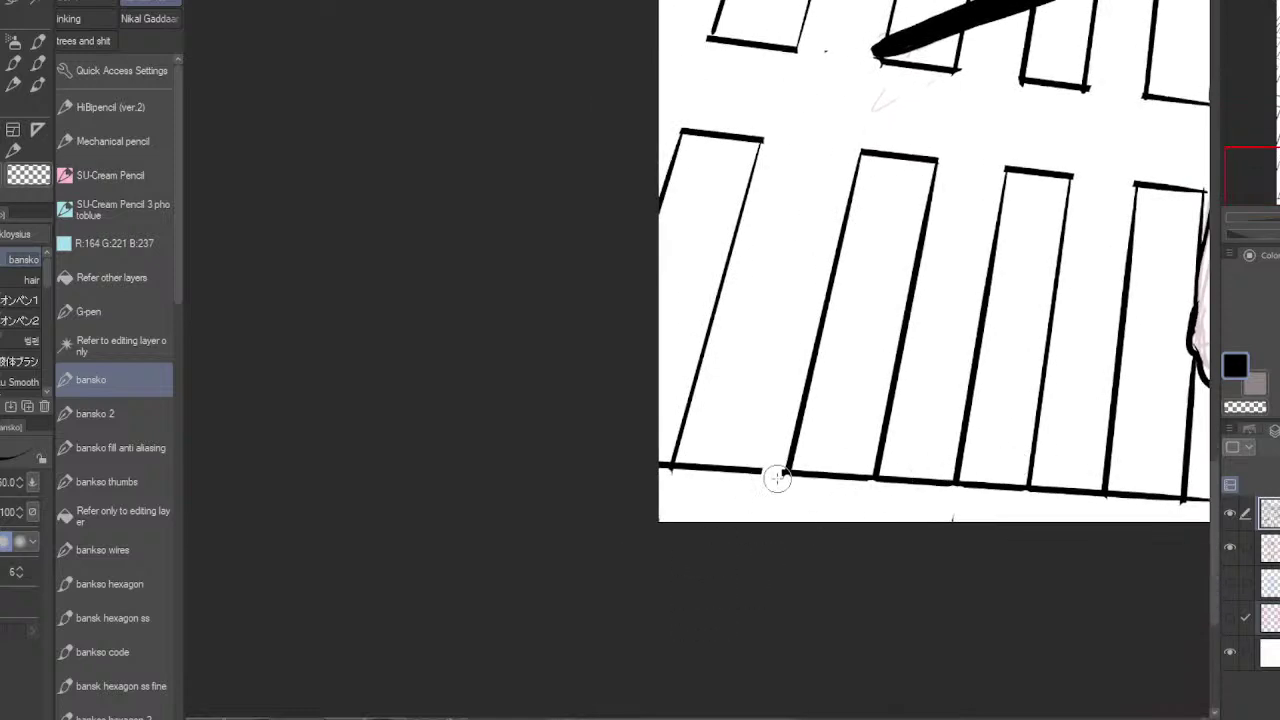
drag(777, 478, 683, 473)
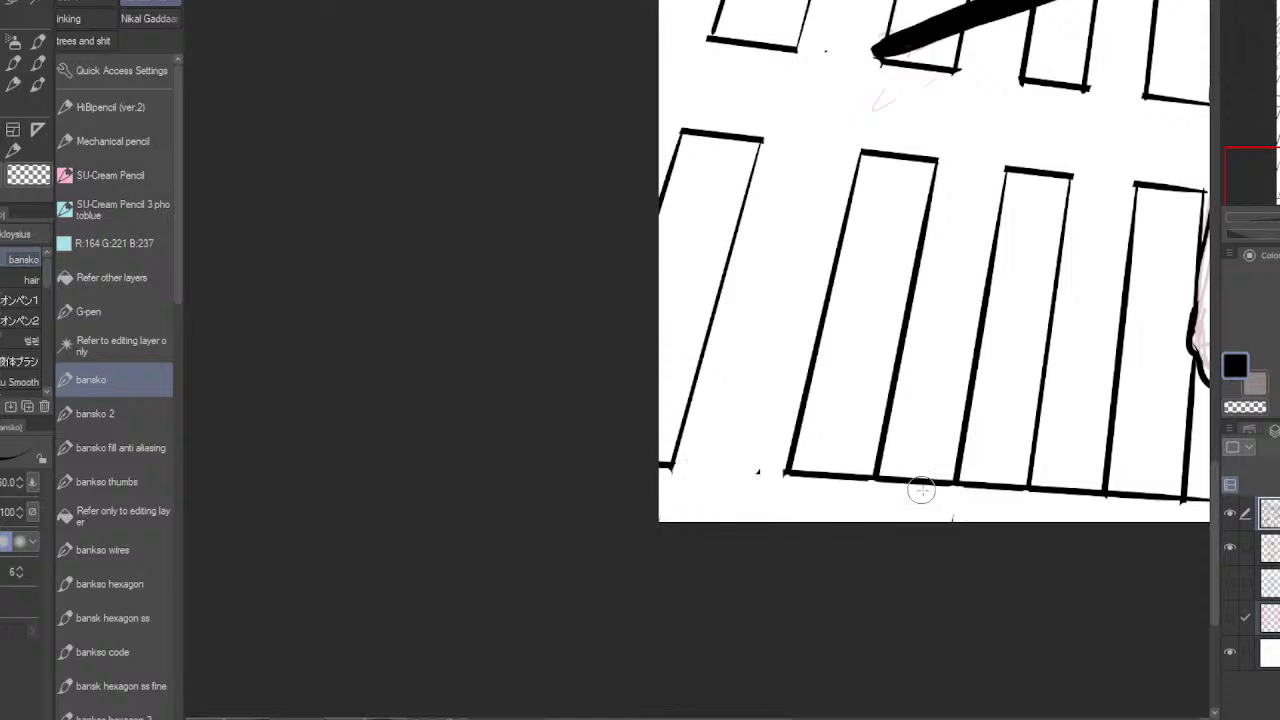
drag(887, 479, 918, 497)
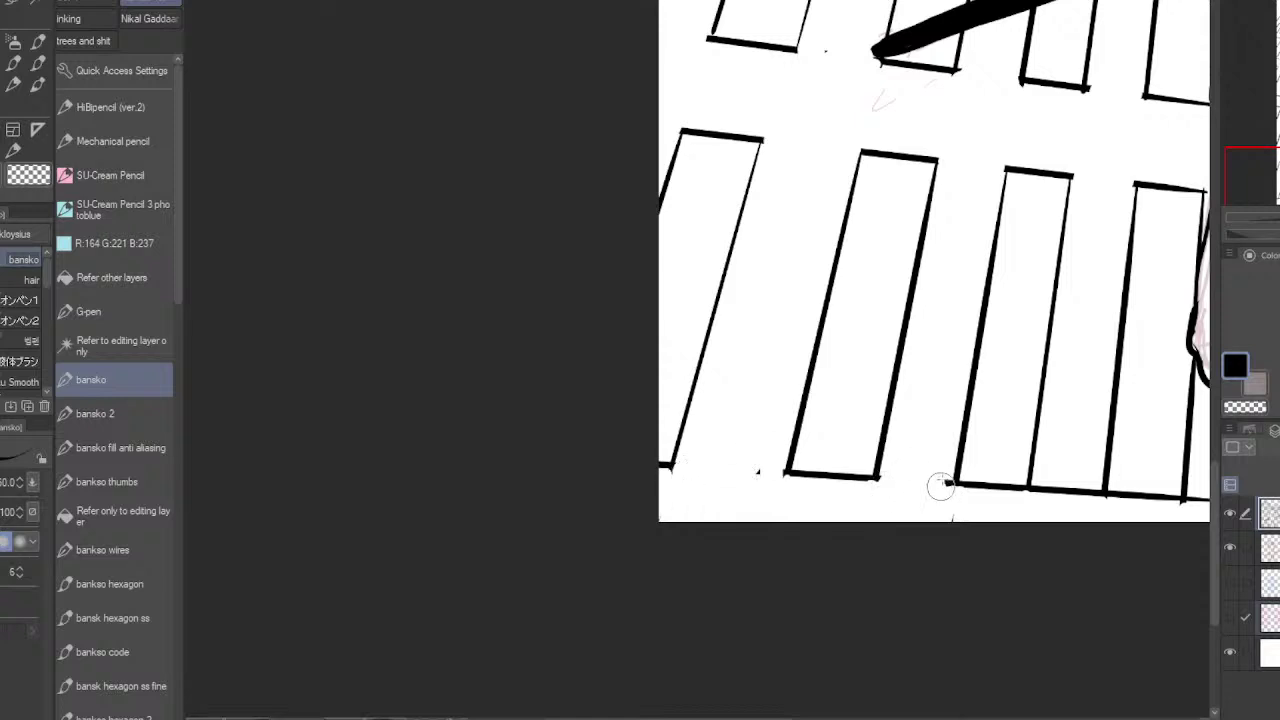
drag(1036, 497, 1118, 497)
drag(1130, 548, 928, 563)
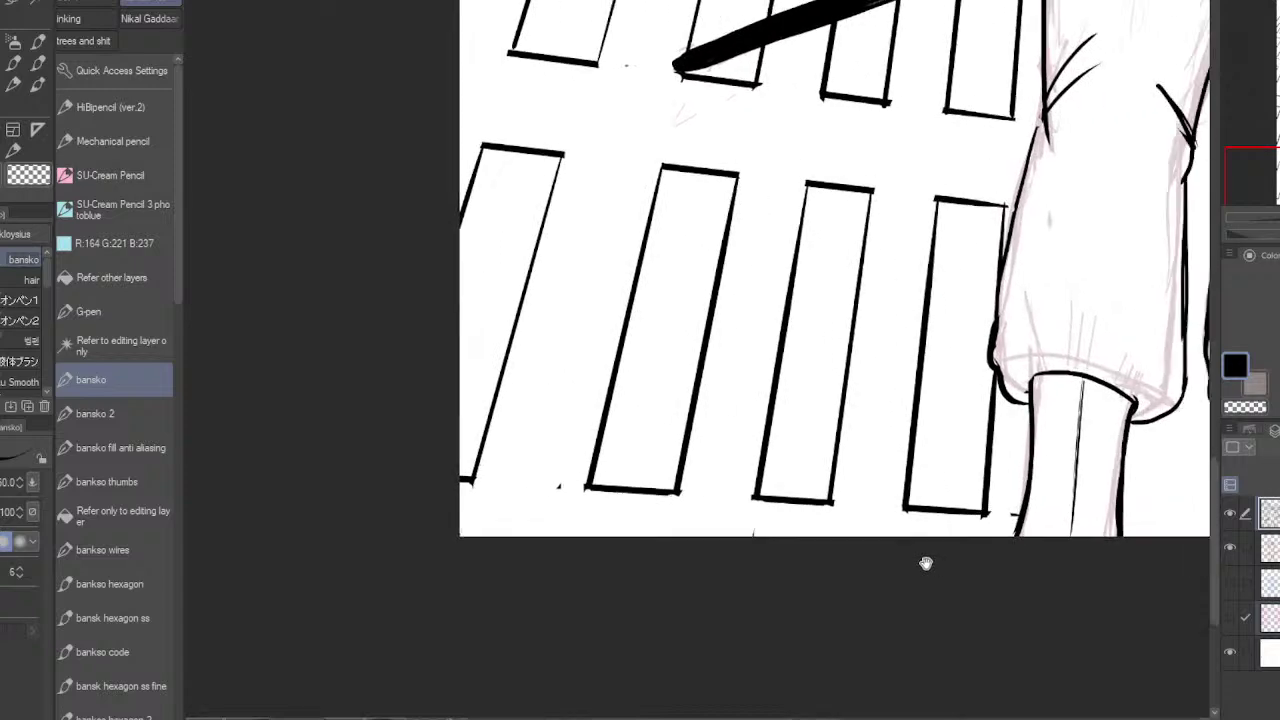
drag(1015, 522, 1013, 538)
alt+click(1039, 543)
- Thicken the outer contour of the trouser leg beside the building, from the knee folds down toward the cuff
scroll(1040, 543, down, 2)
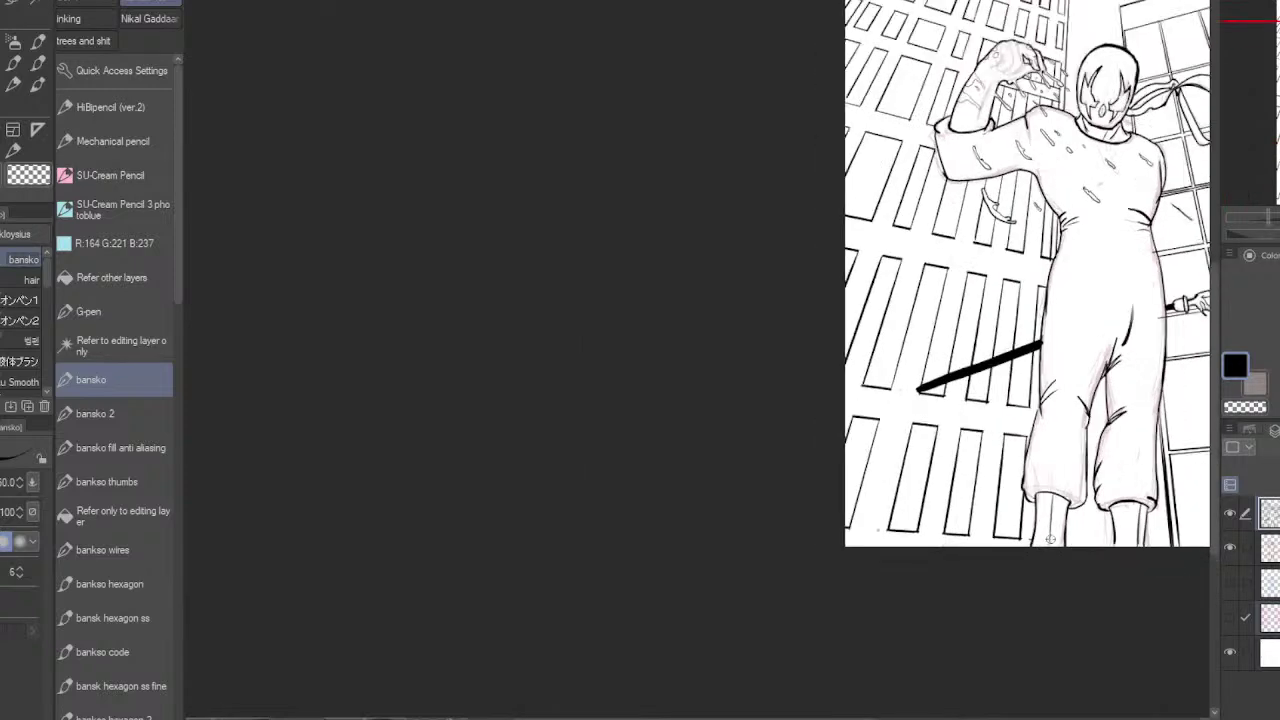
scroll(995, 535, up, 5)
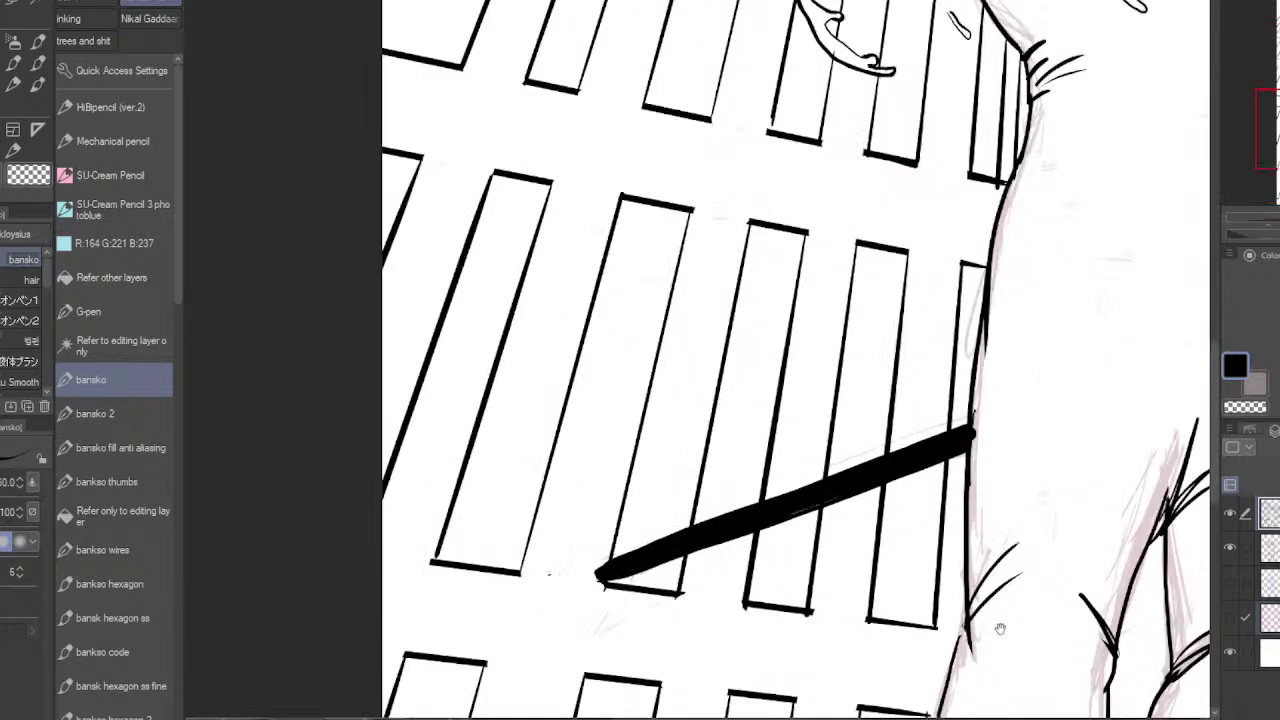
drag(1000, 627, 1038, 469)
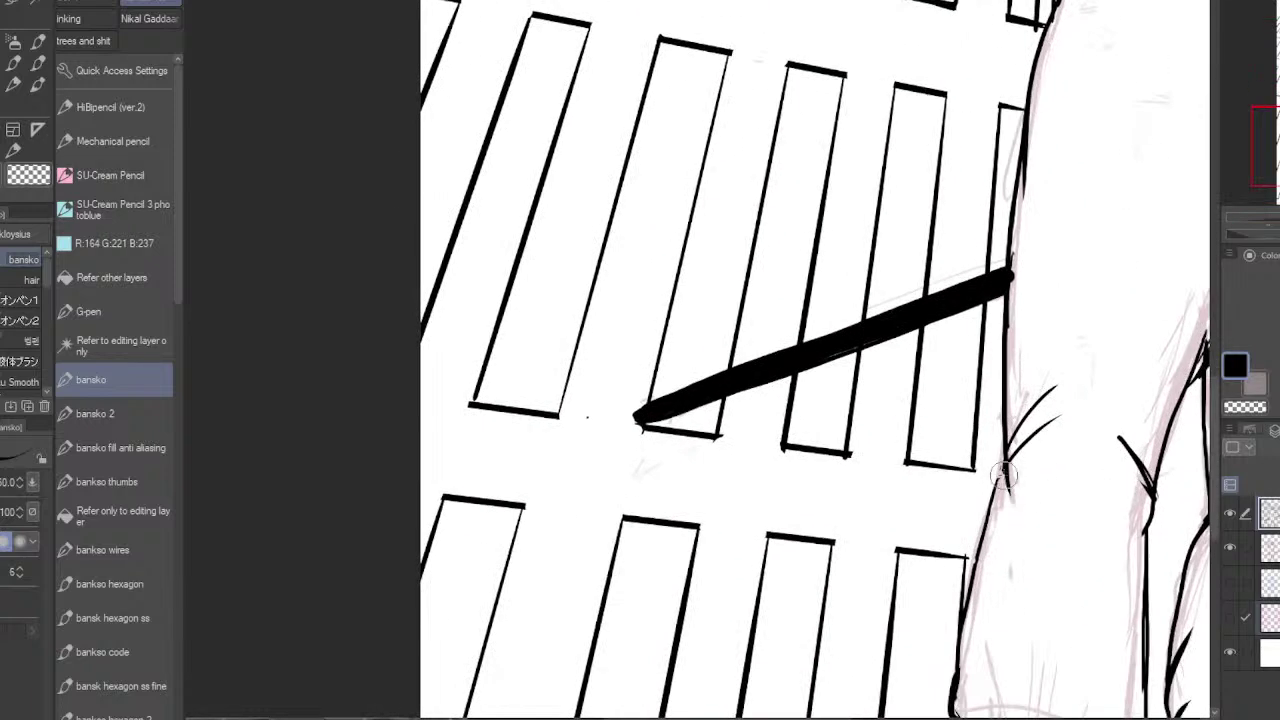
drag(1008, 448, 956, 685)
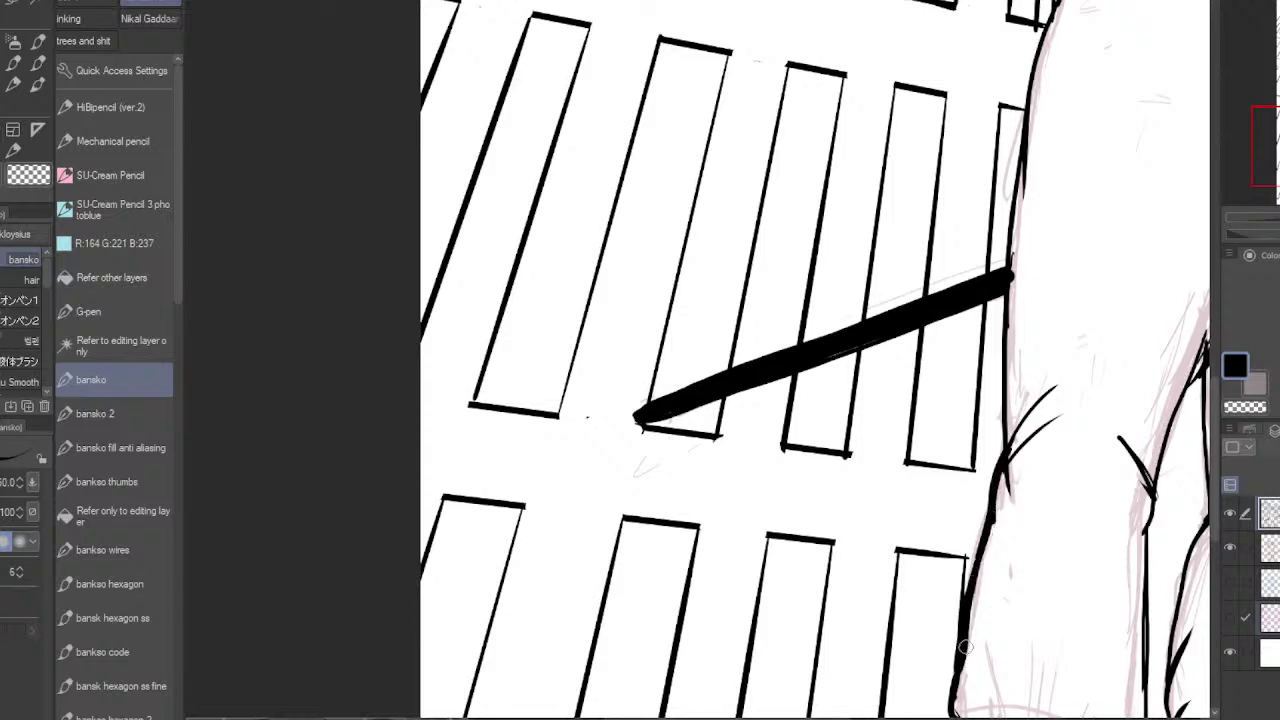
- Erase the gap segments along the top edge of the first building's uppermost window row to separate its frames
scroll(1008, 591, down, 4)
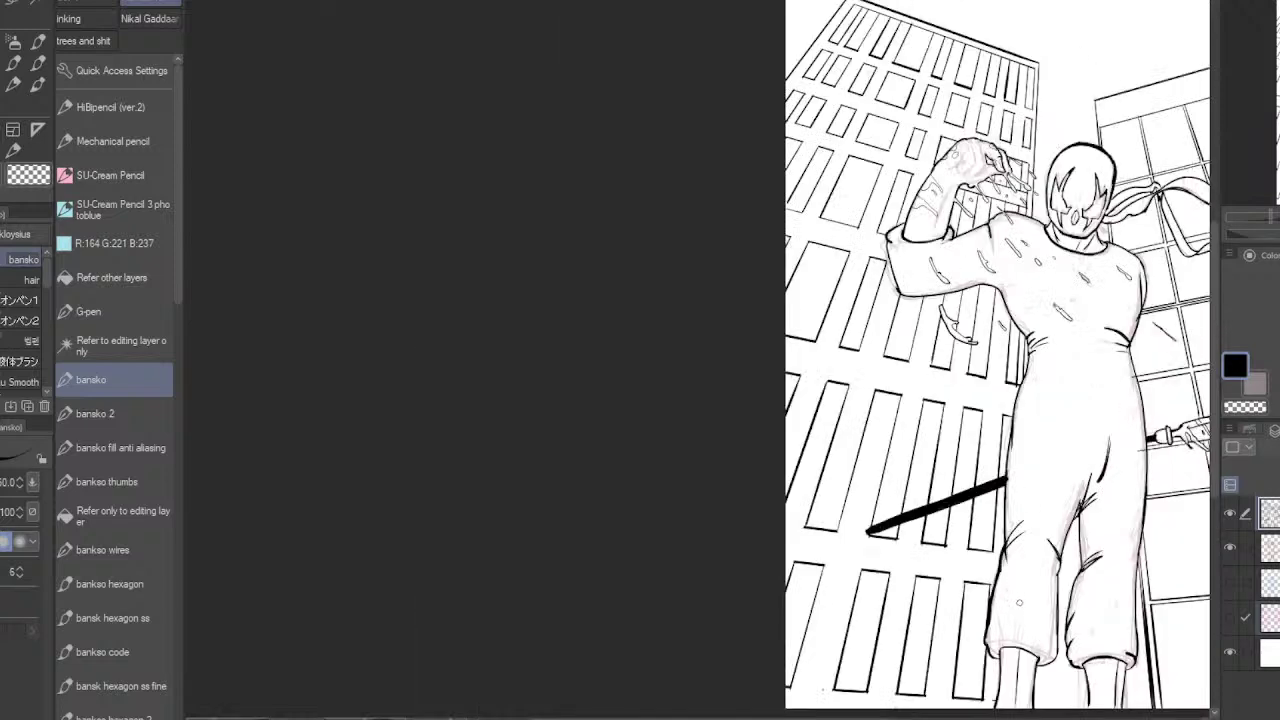
drag(1001, 239, 962, 530)
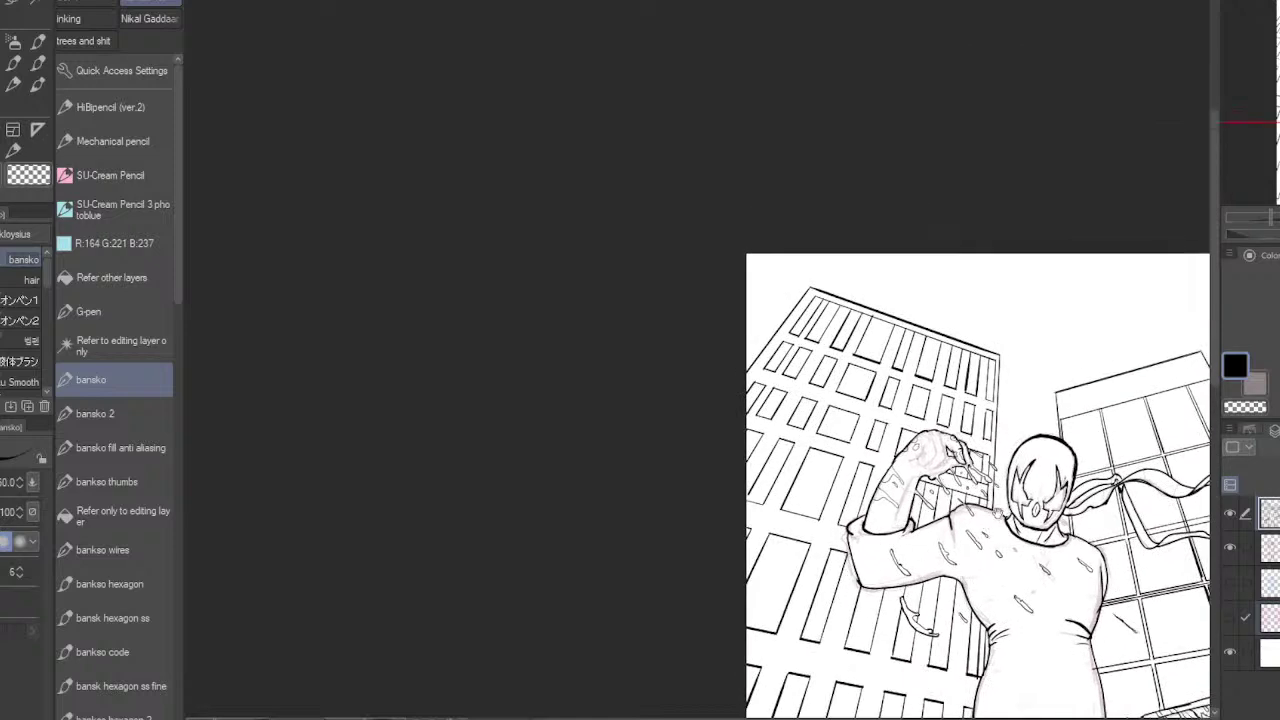
scroll(985, 370, up, 4)
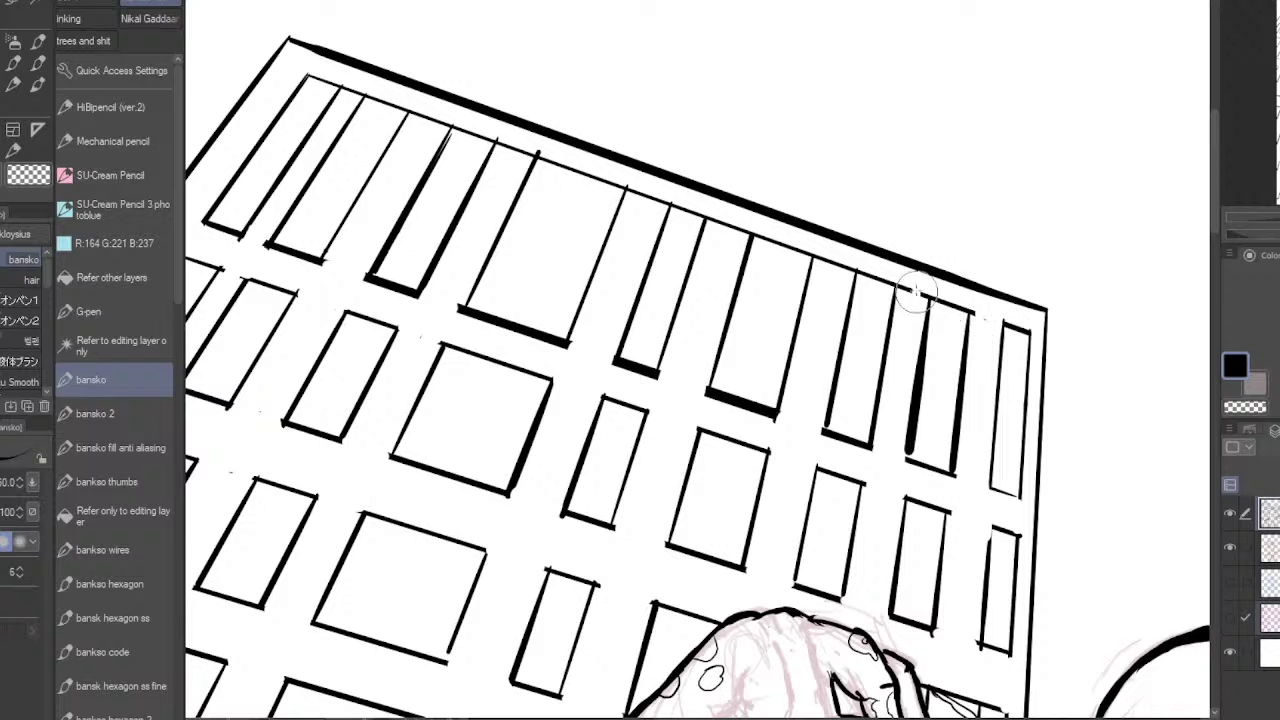
mouse_move(866, 273)
mouse_down()
mouse_move(829, 260)
mouse_move(848, 263)
mouse_up()
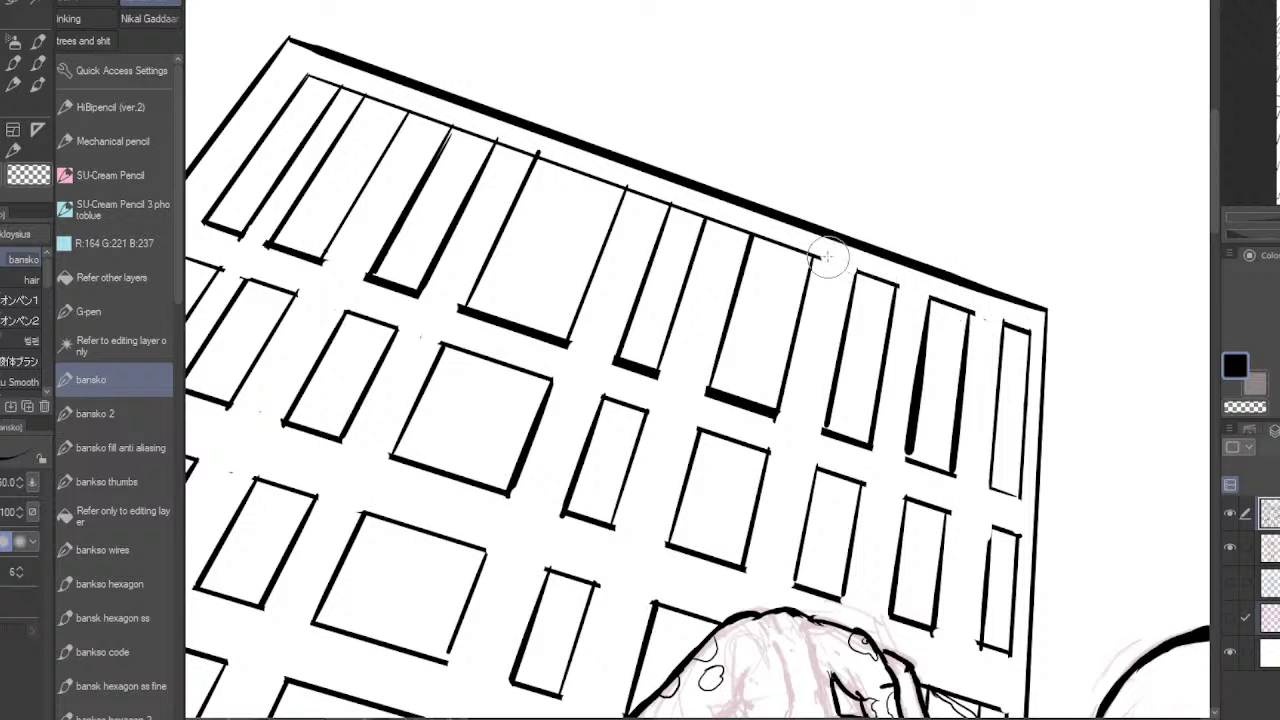
mouse_move(760, 238)
mouse_down()
mouse_move(729, 228)
mouse_move(743, 229)
mouse_up()
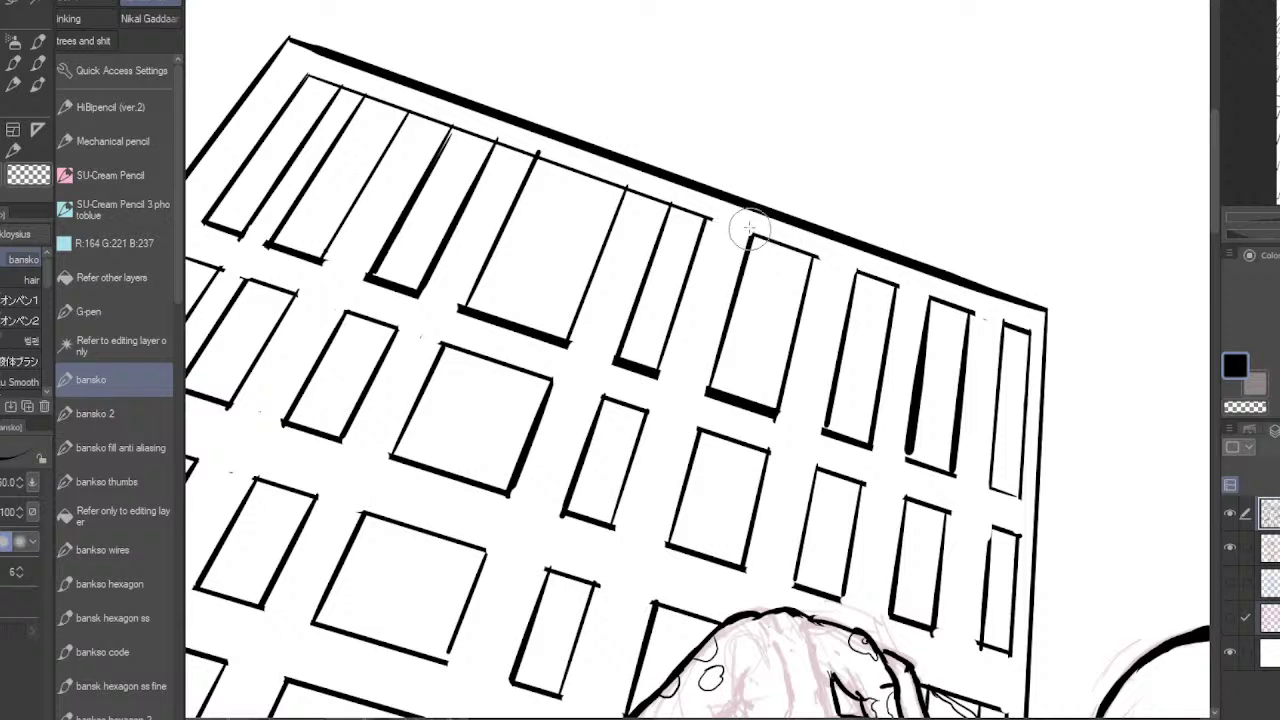
mouse_move(648, 197)
mouse_down()
mouse_move(660, 200)
mouse_move(513, 143)
mouse_move(529, 139)
mouse_move(352, 90)
mouse_move(365, 92)
mouse_up()
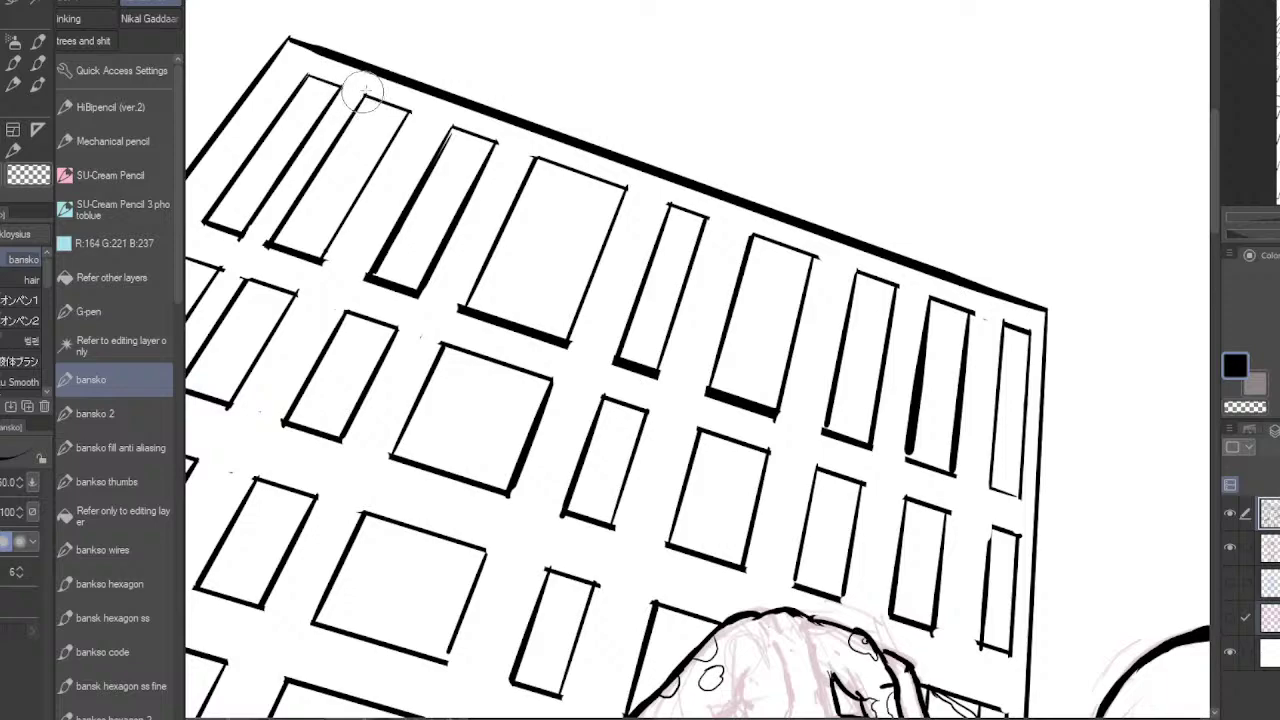
- Show the pink building sketch layer, fade it to a lighter opacity, and make the top ink layer active again
scroll(830, 449, down, 5)
drag(1049, 627, 689, 184)
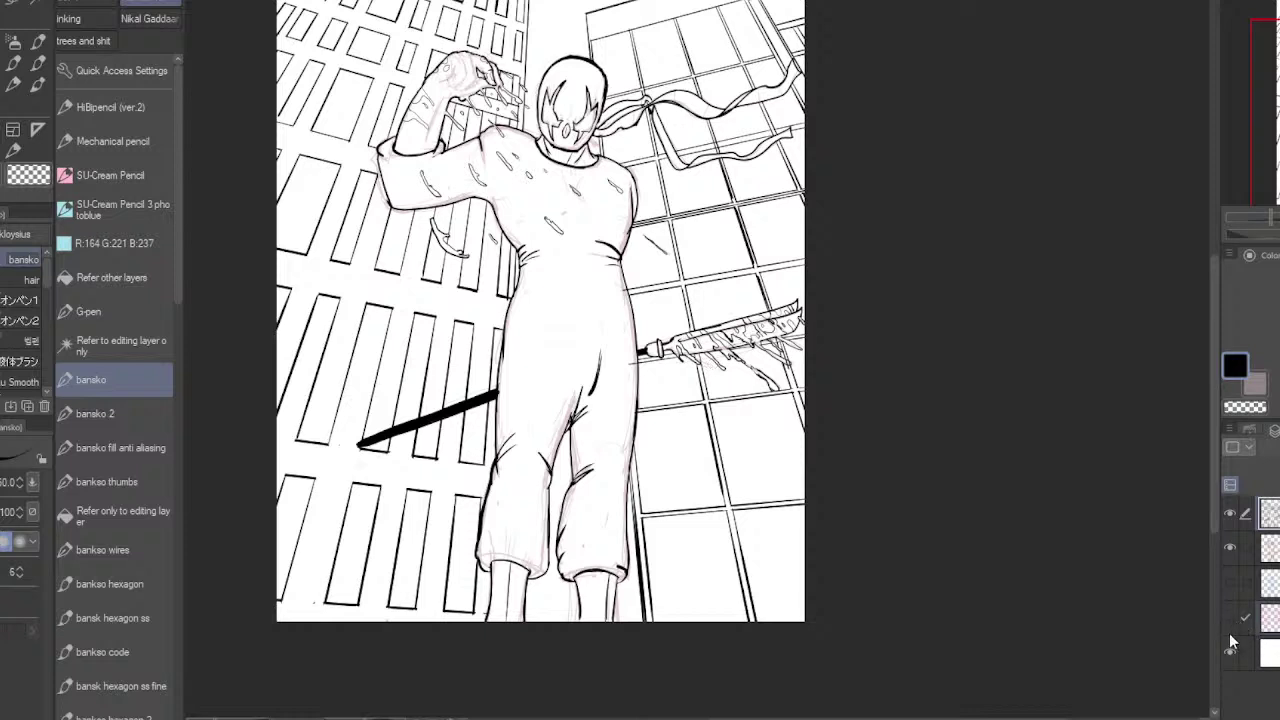
click(1230, 618)
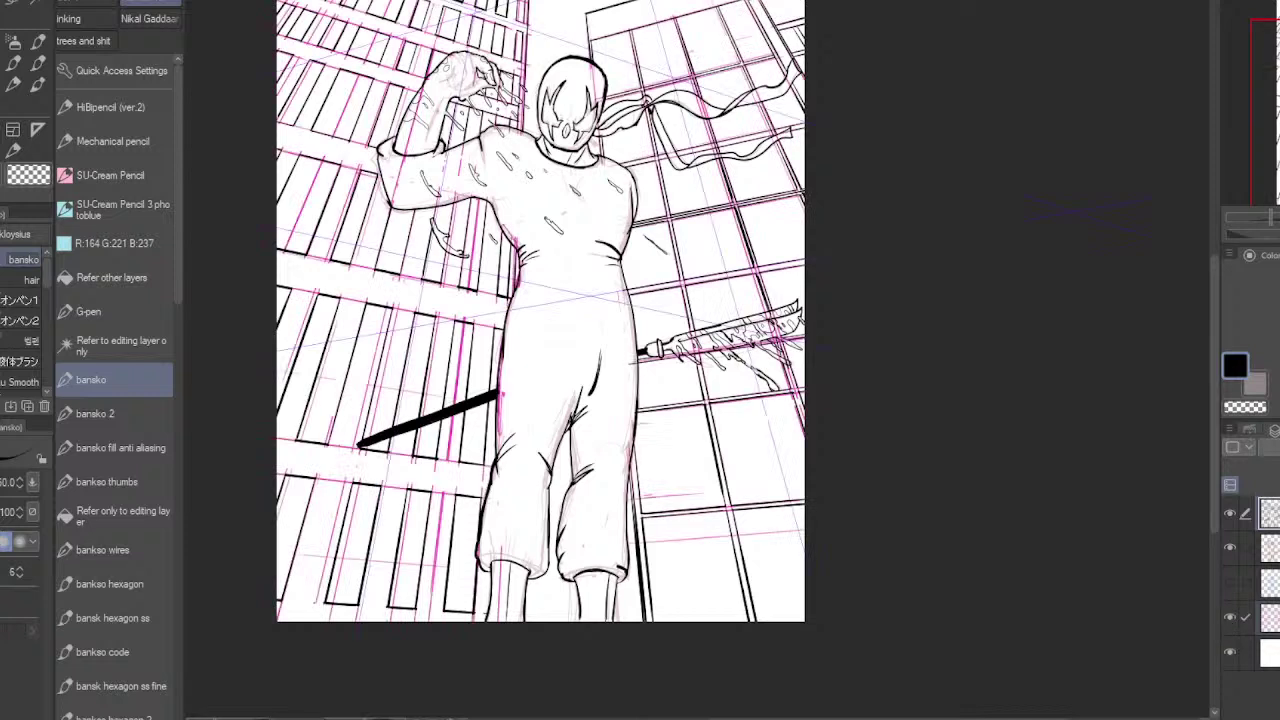
click(1268, 617)
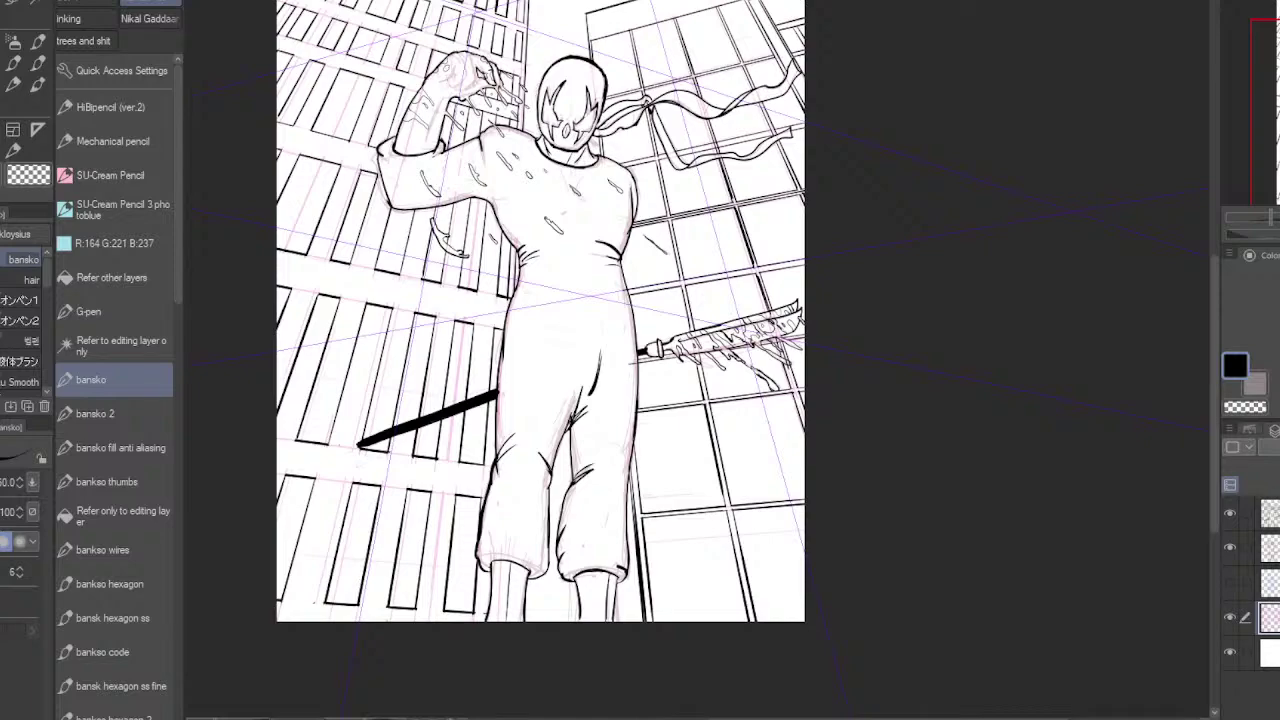
click(1268, 513)
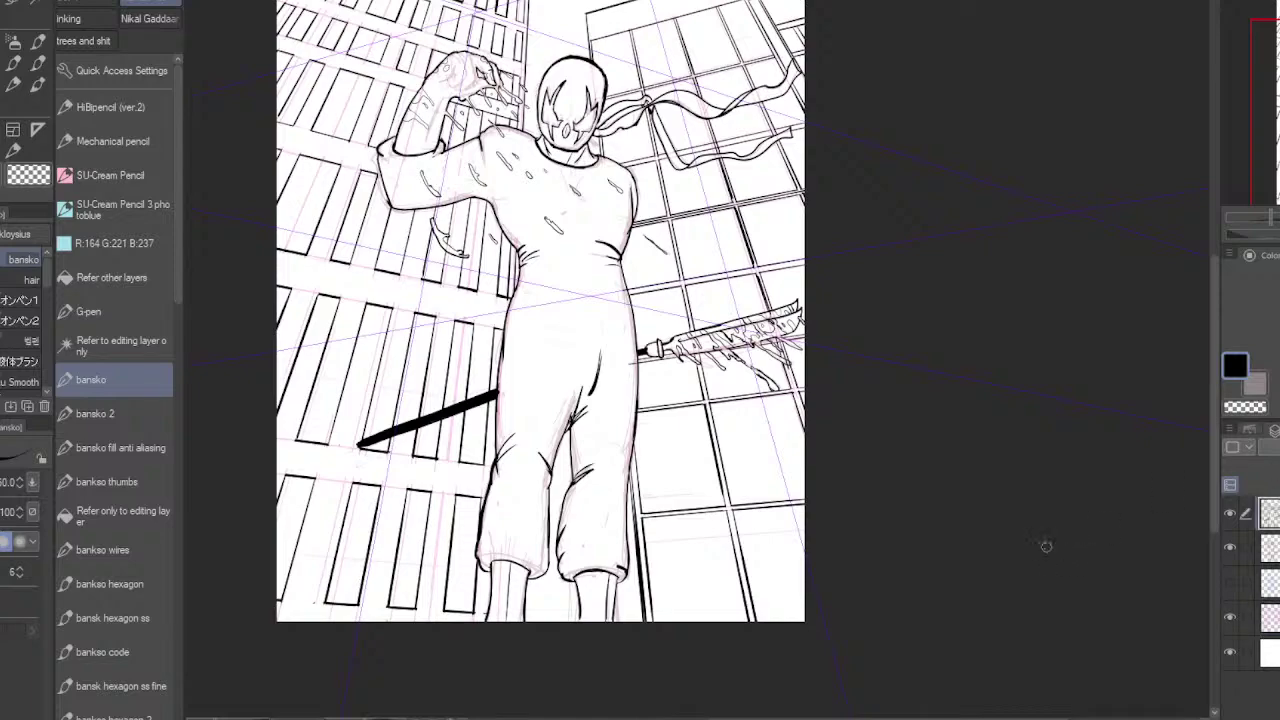
- With the bansko 2 pen, rework the building windows behind the raised, dripping hand to follow the sketch guides
drag(1279, 135, 1274, 69)
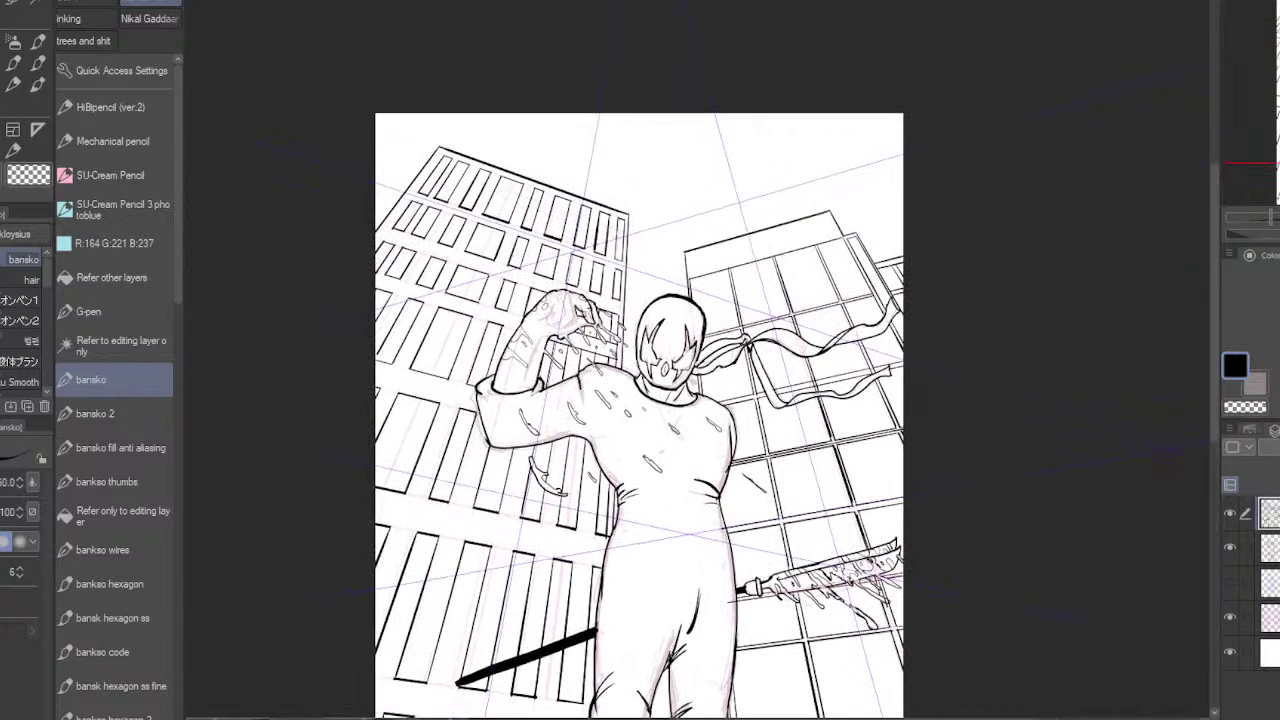
key(ctrl+plus)
key(ctrl+plus)
key(ctrl+plus)
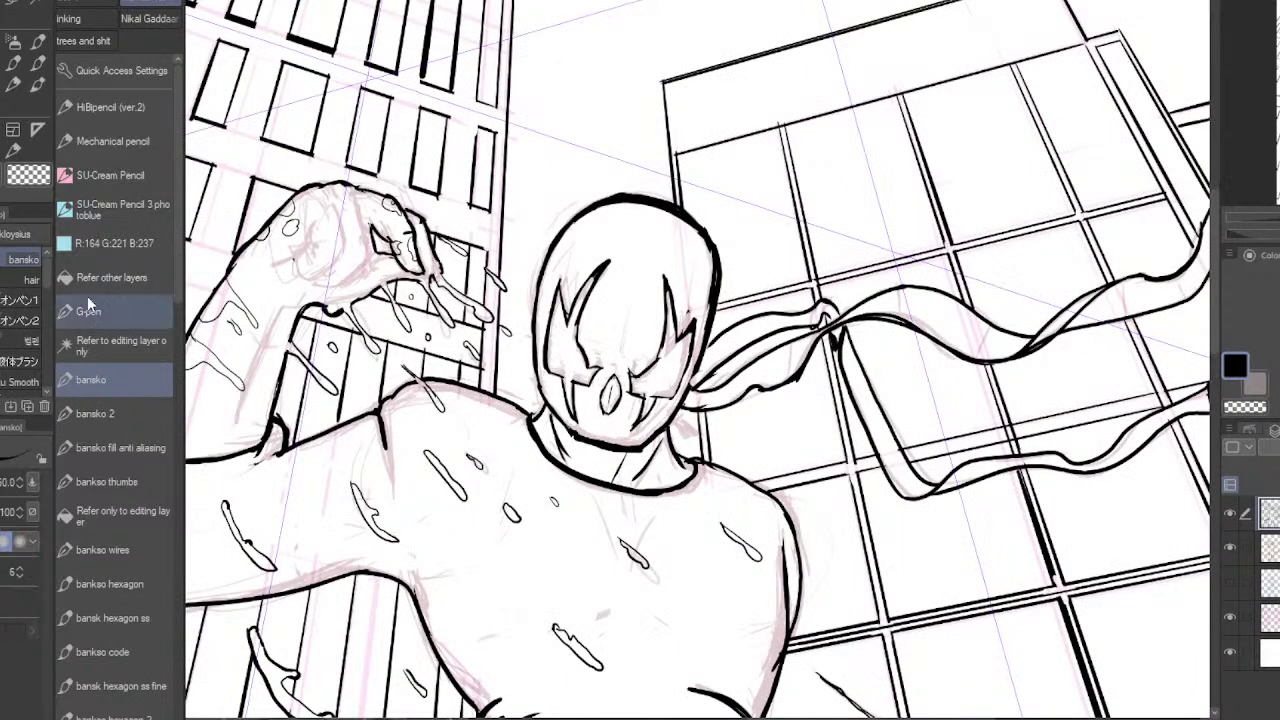
click(134, 416)
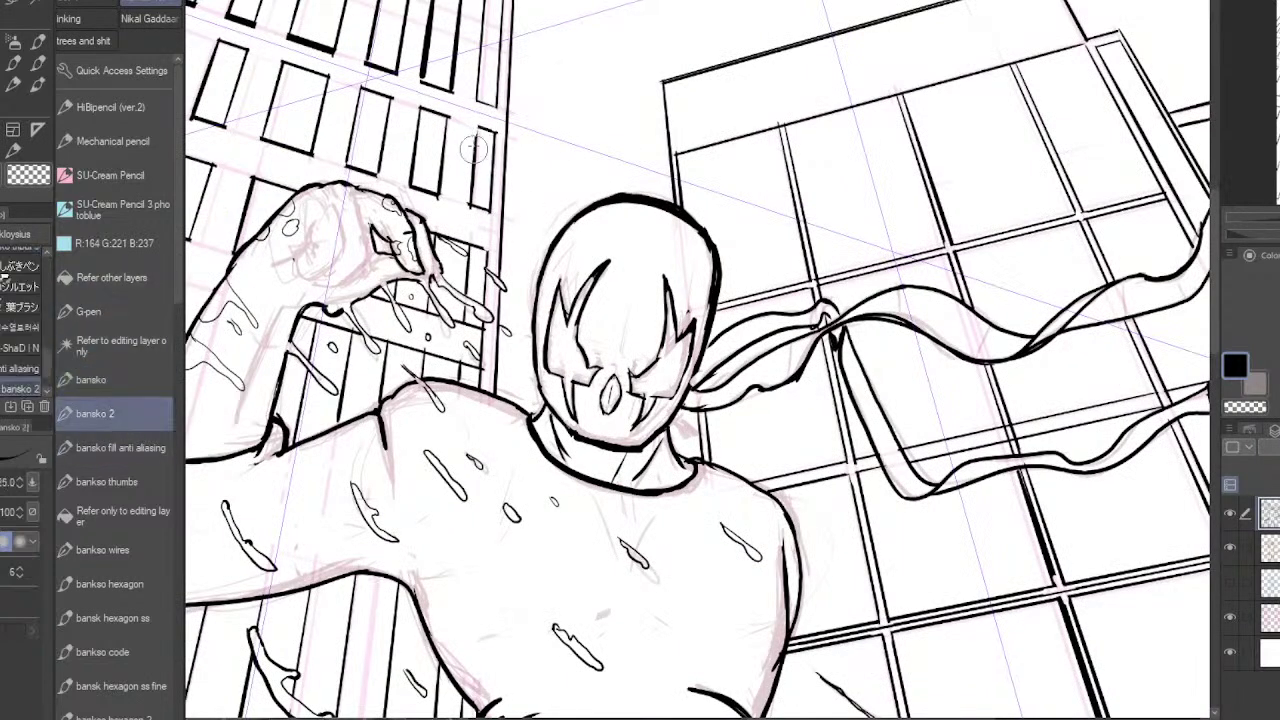
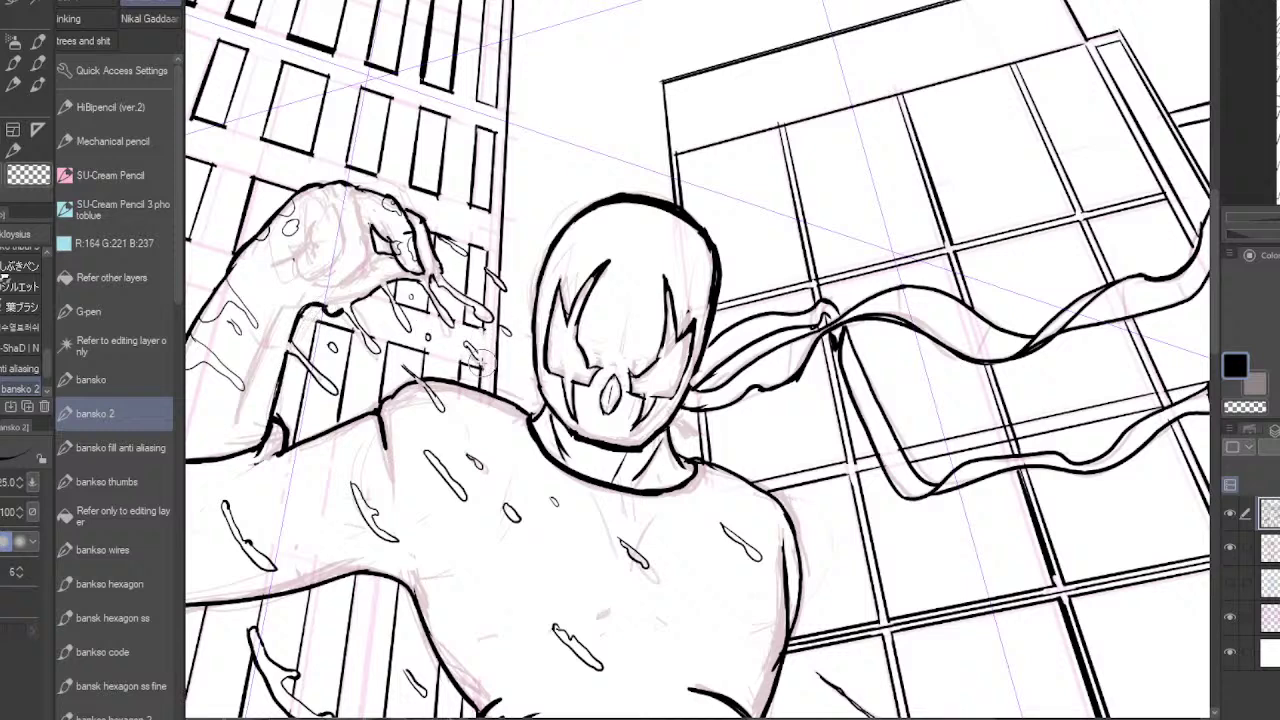
scroll(493, 346, down, 5)
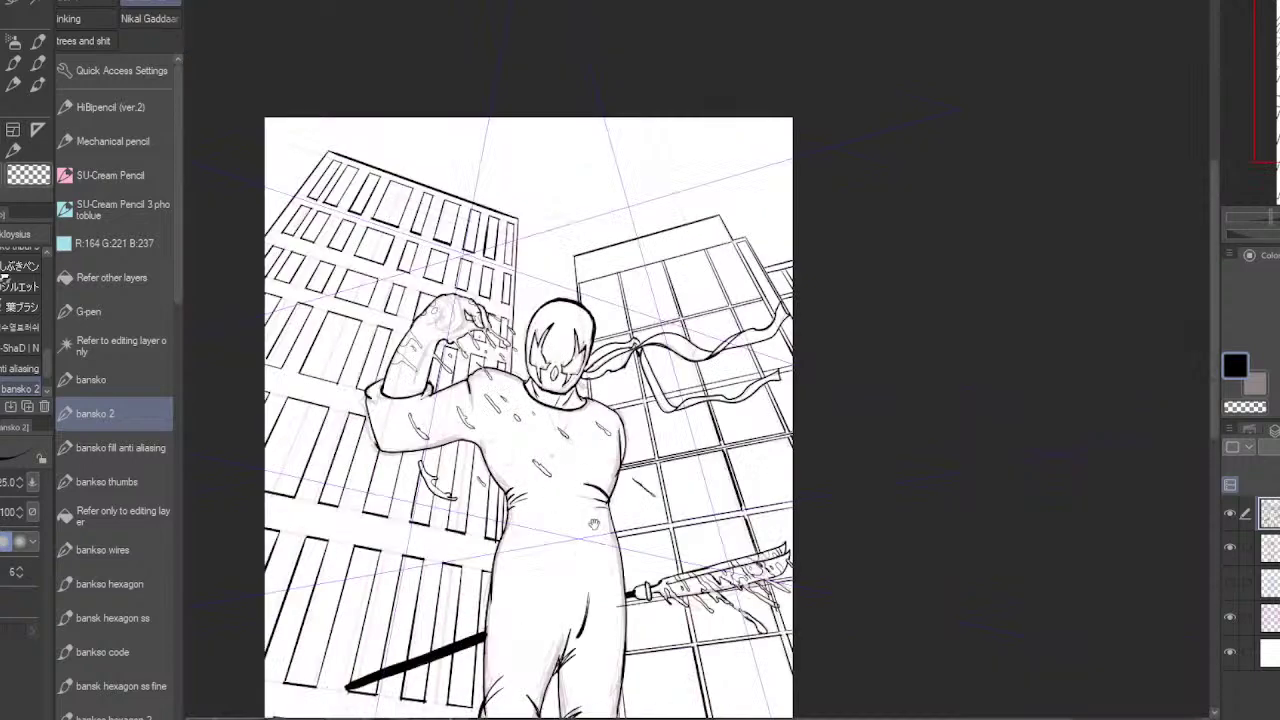
- Thicken the vertical window edges below the raised arm, beside the character's waist
scroll(593, 524, up, 5)
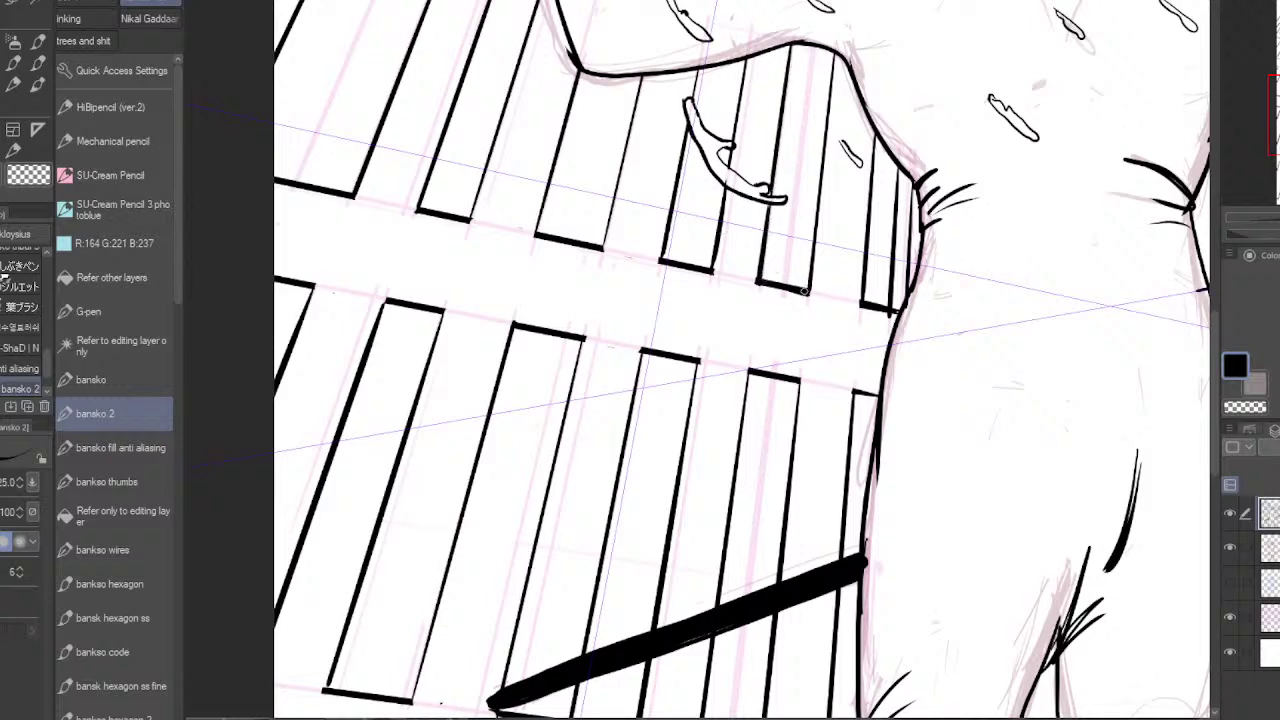
drag(804, 291, 832, 65)
key(ctrl+z)
drag(811, 262, 834, 72)
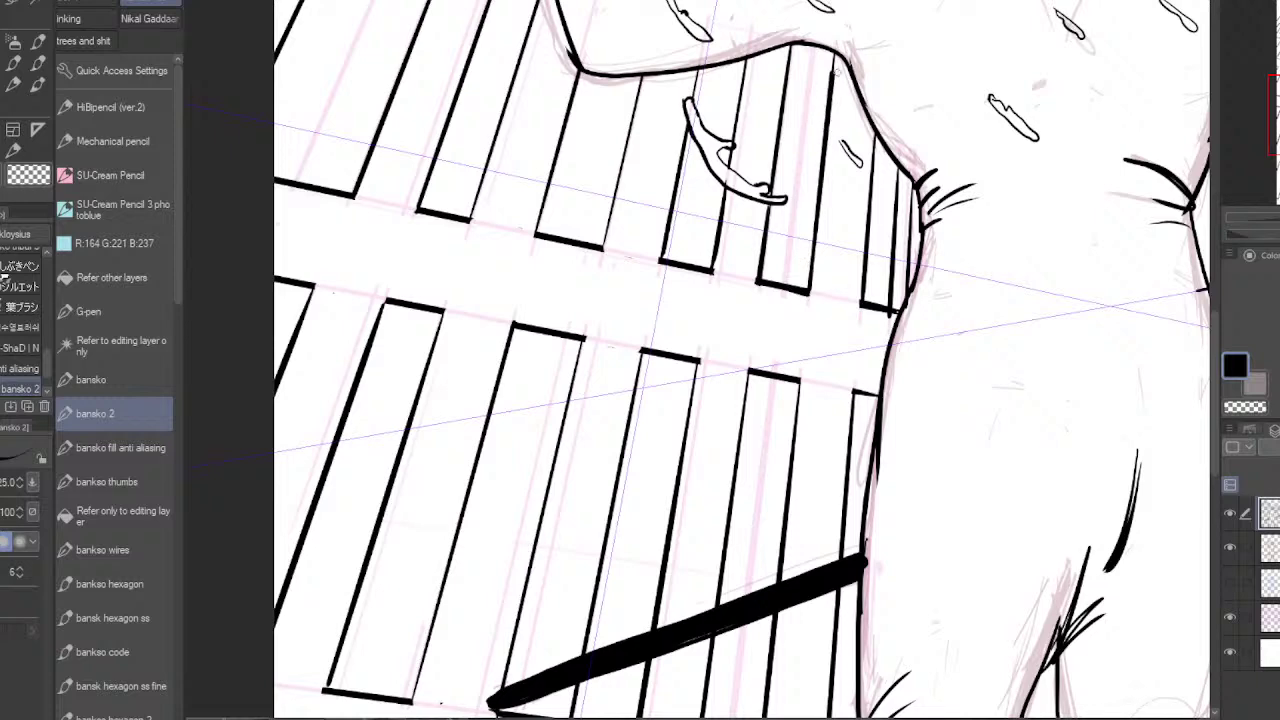
drag(863, 299, 876, 136)
- Correct the sixth window row's bottom edges near the blade tip, inking the window bases and erasing the misplaced segment between them
drag(808, 389, 881, 155)
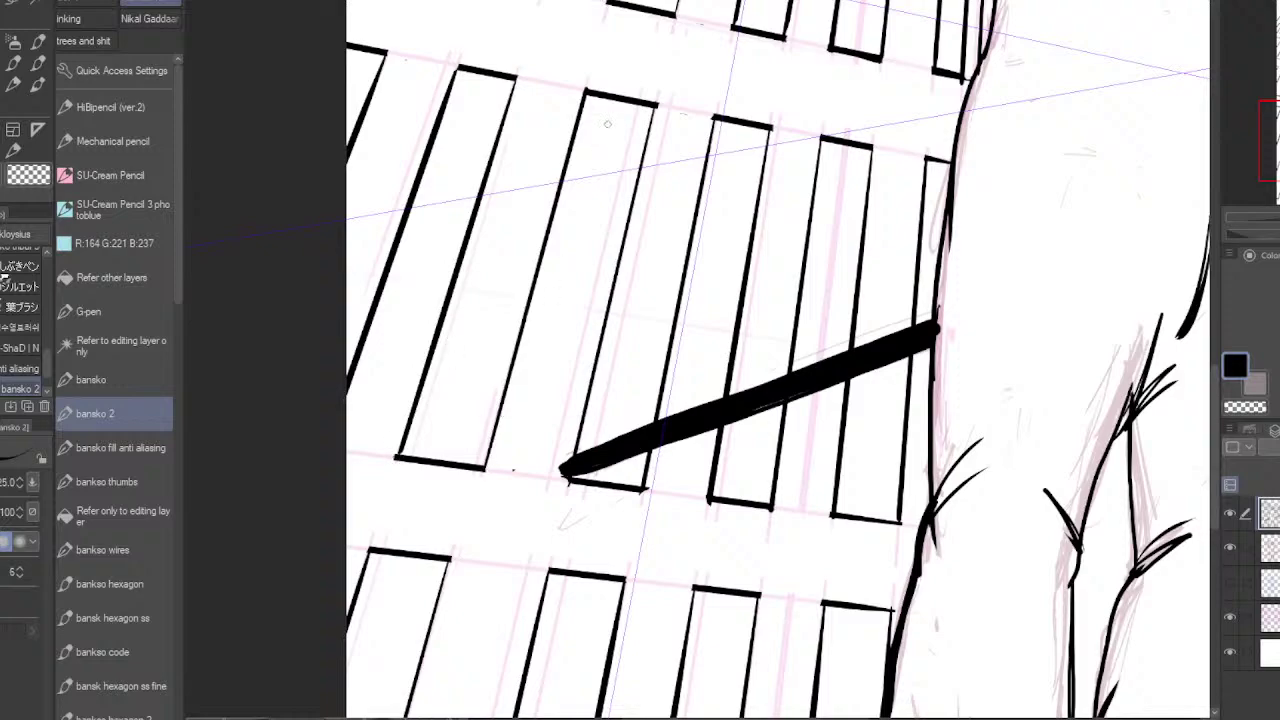
mouse_move(628, 224)
mouse_down()
mouse_move(666, 454)
mouse_move(834, 146)
mouse_move(840, 261)
mouse_up()
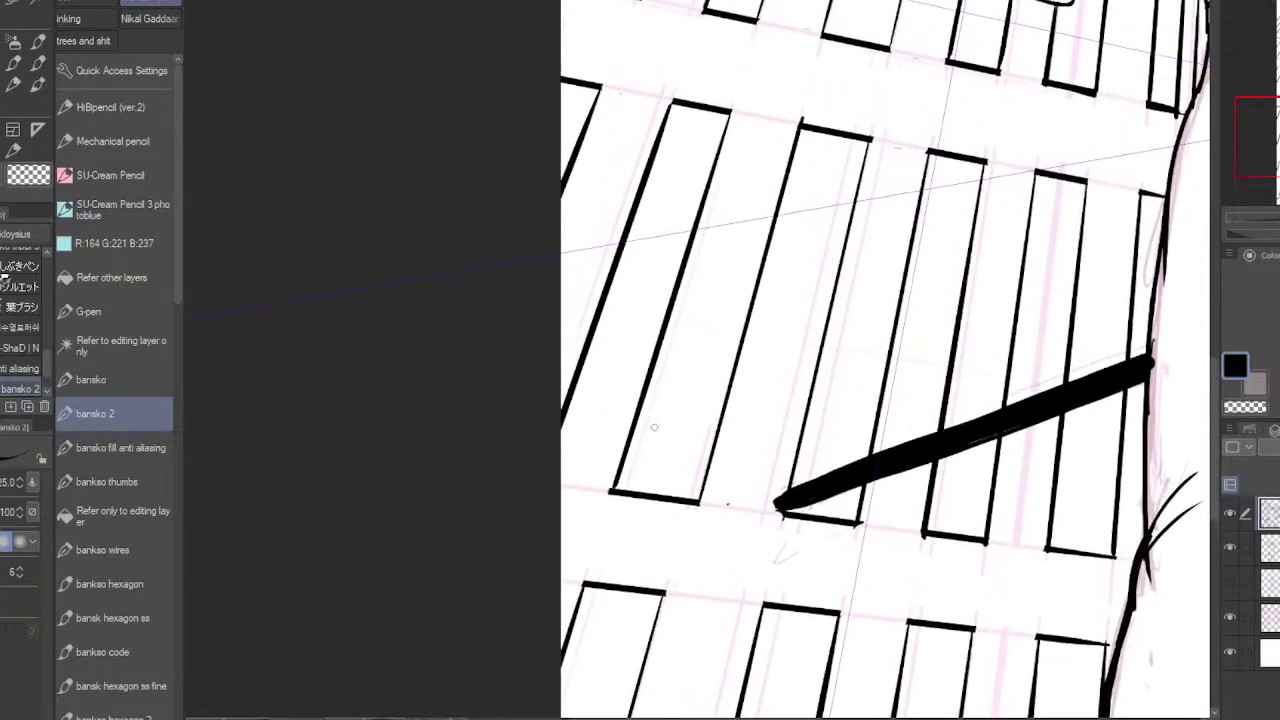
drag(612, 491, 562, 486)
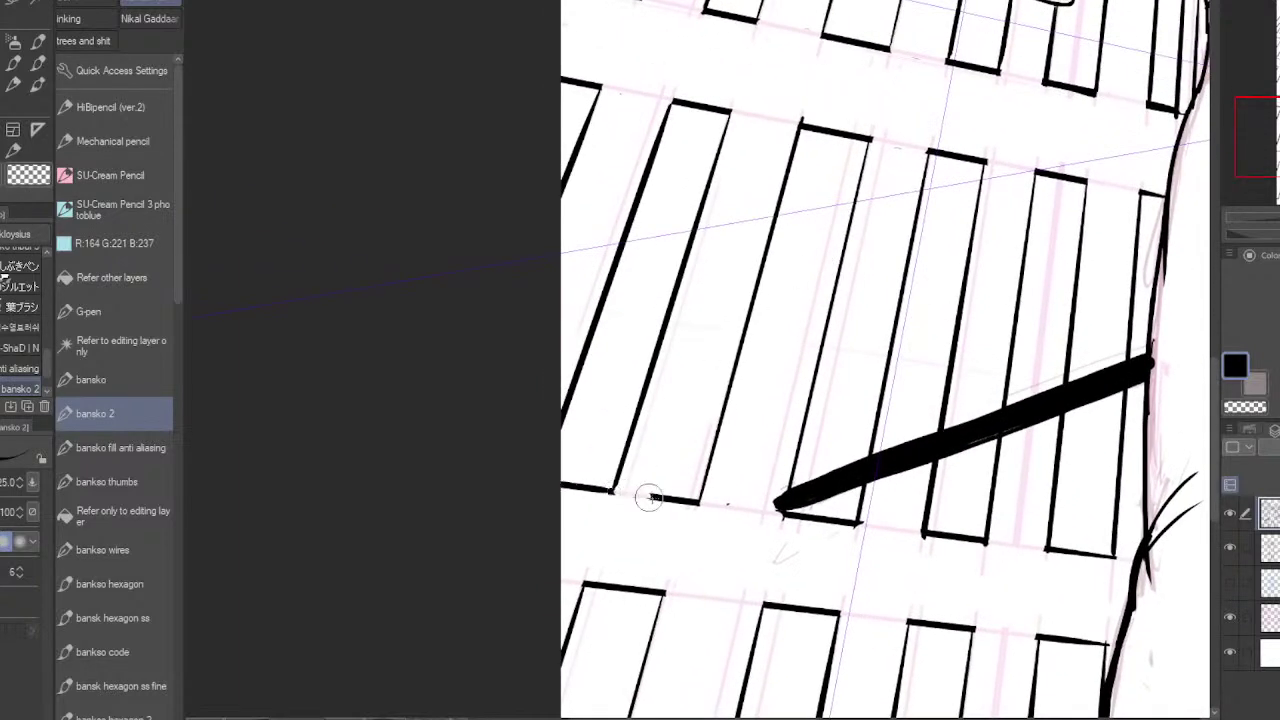
drag(648, 500, 708, 500)
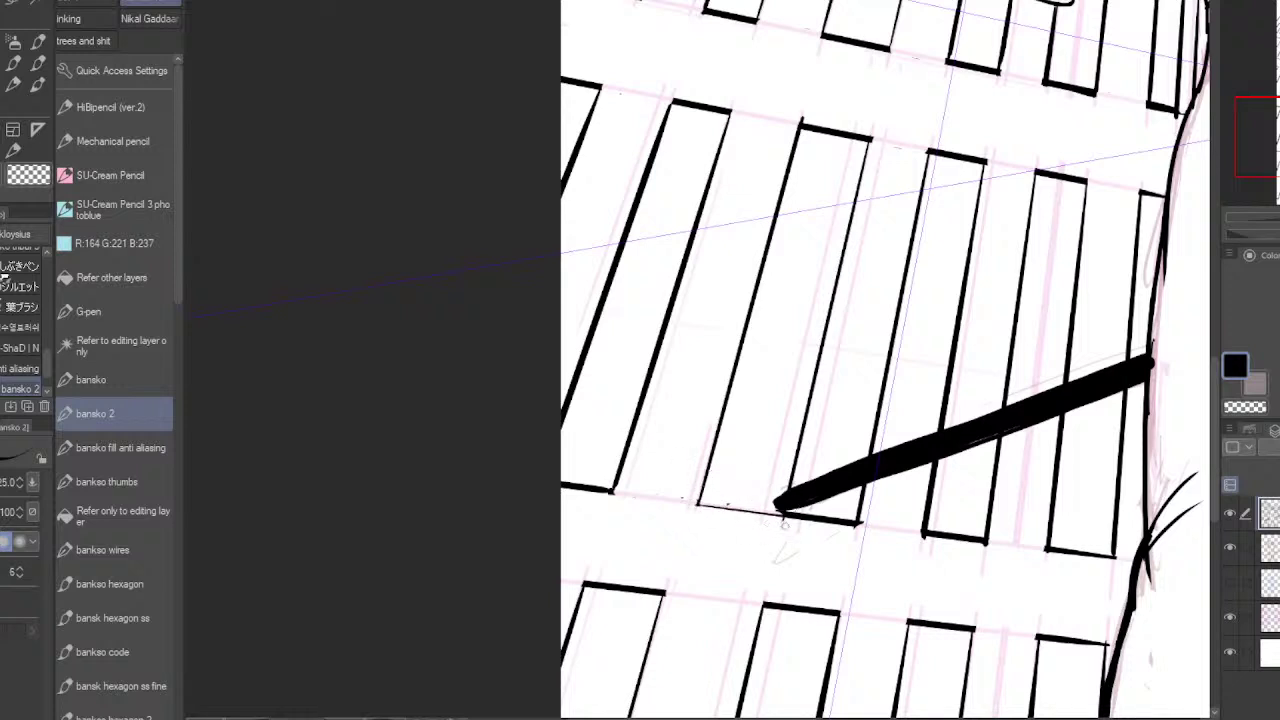
drag(786, 513, 700, 504)
- Ink heavier vertical strokes from below the blade down through the lowest window row, beside the trouser leg
scroll(845, 520, down, 5)
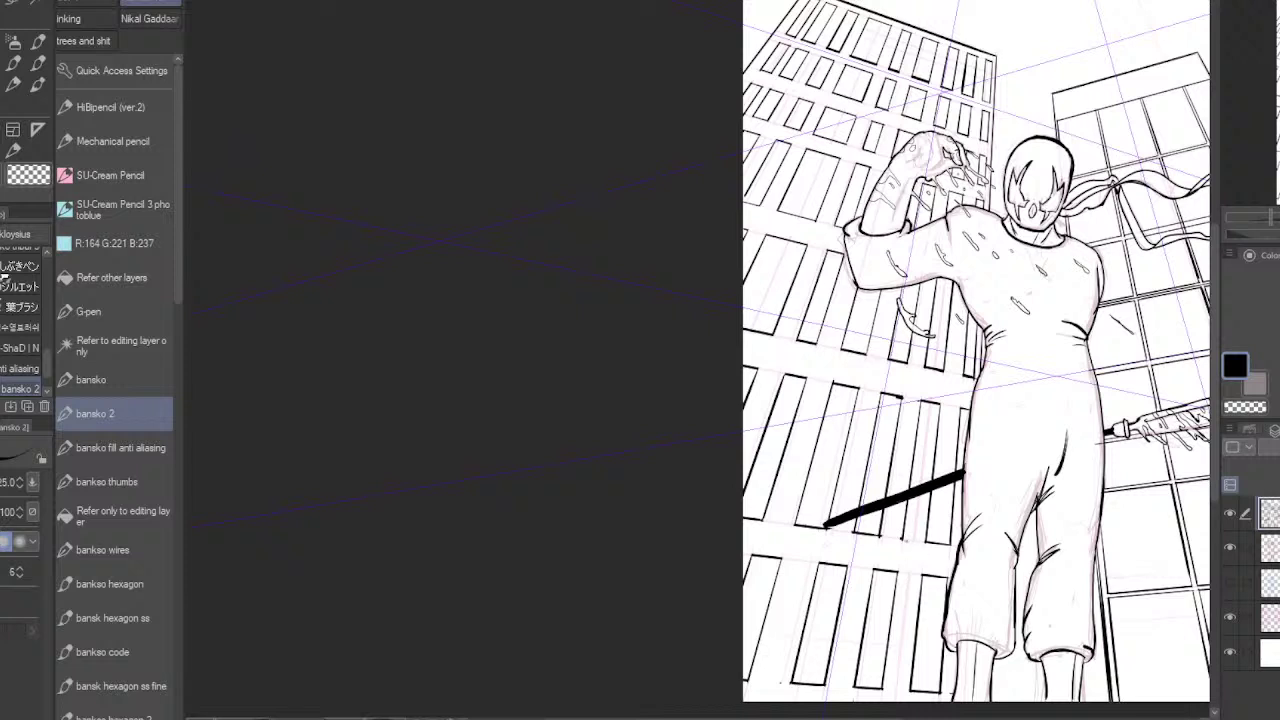
drag(898, 572, 890, 642)
drag(901, 540, 885, 662)
drag(930, 530, 916, 644)
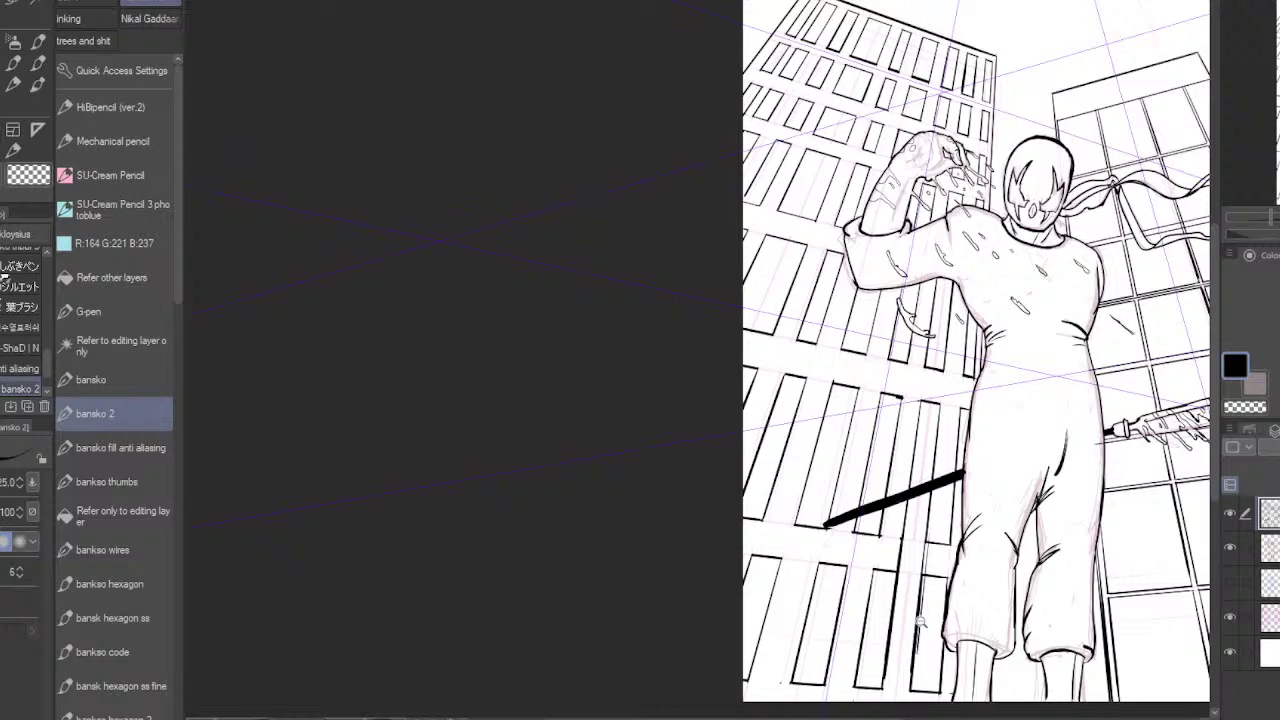
- Add a new layer directly beneath the building ink layer and choose the bansko pen for filling the mask
scroll(920, 622, down, 3)
drag(1035, 552, 993, 557)
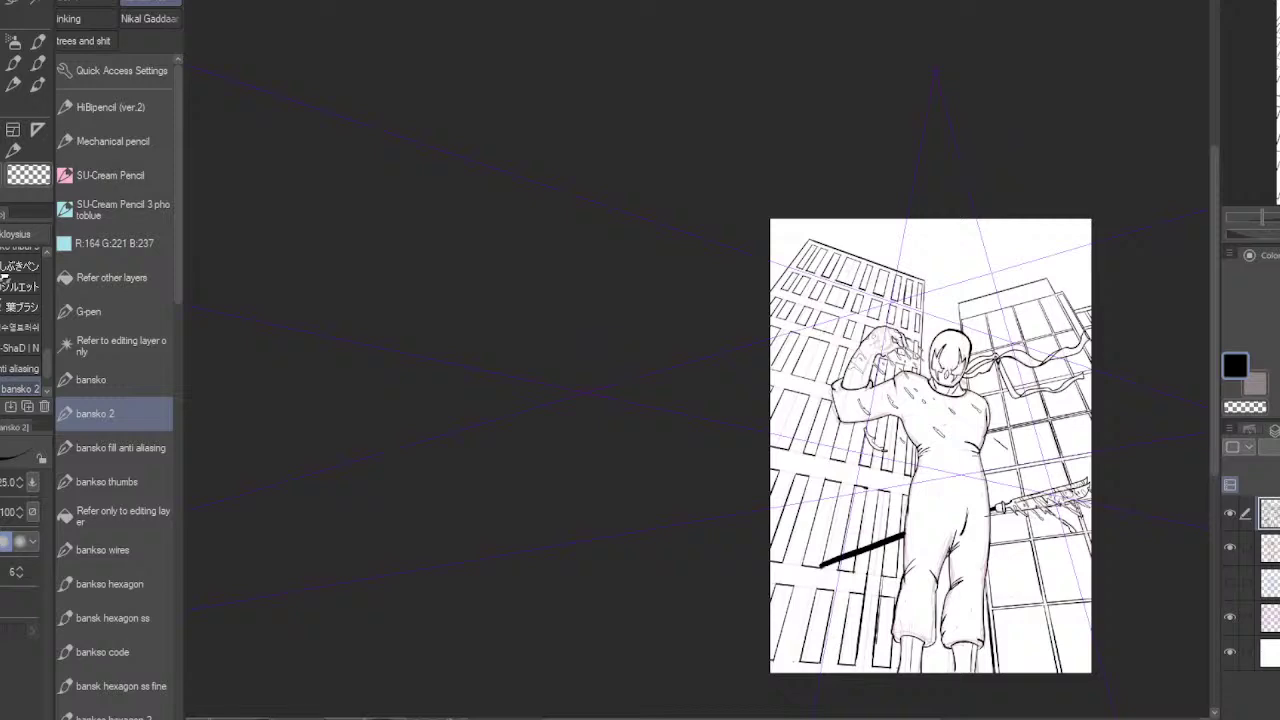
scroll(968, 357, up, 6)
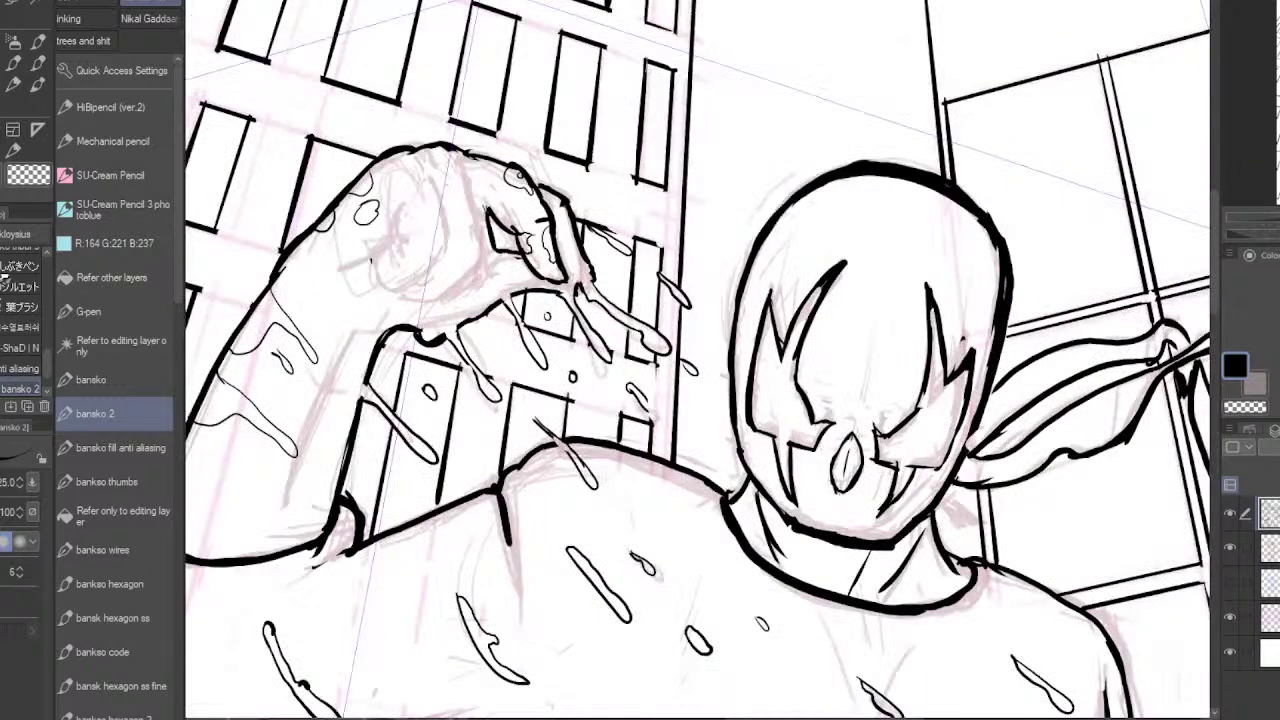
click(1266, 548)
key(ctrl+shift+n)
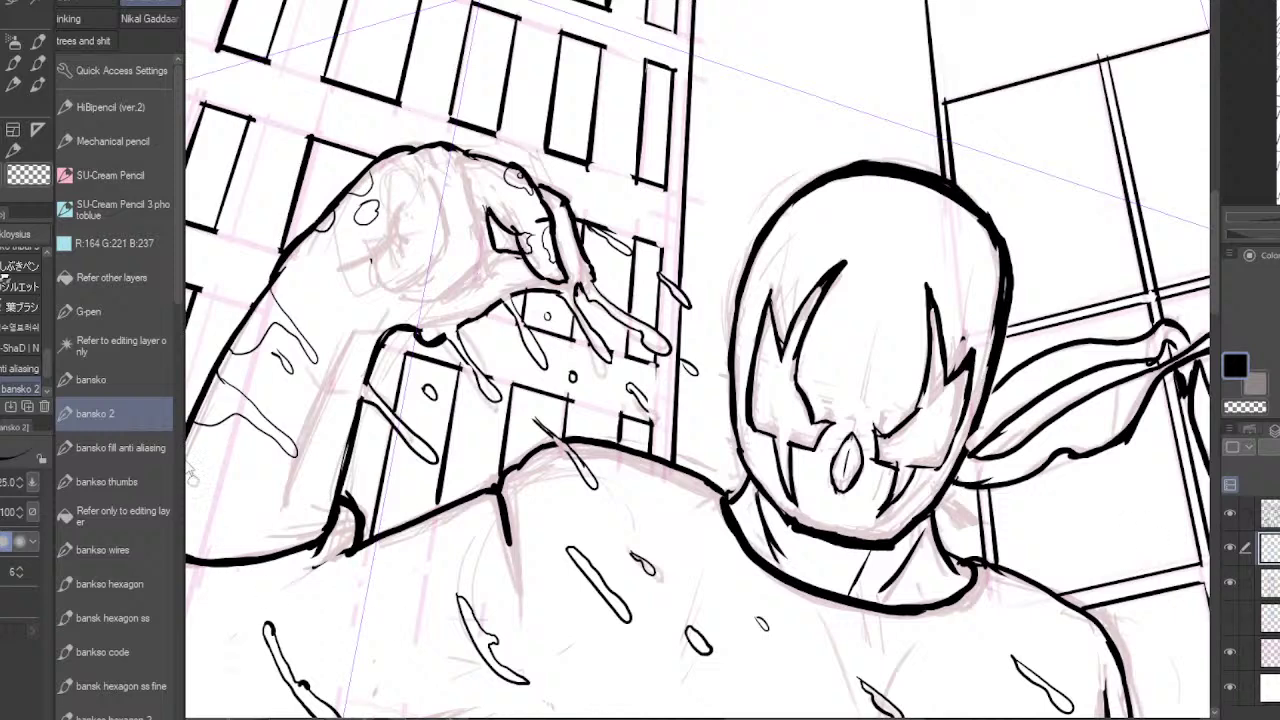
click(110, 380)
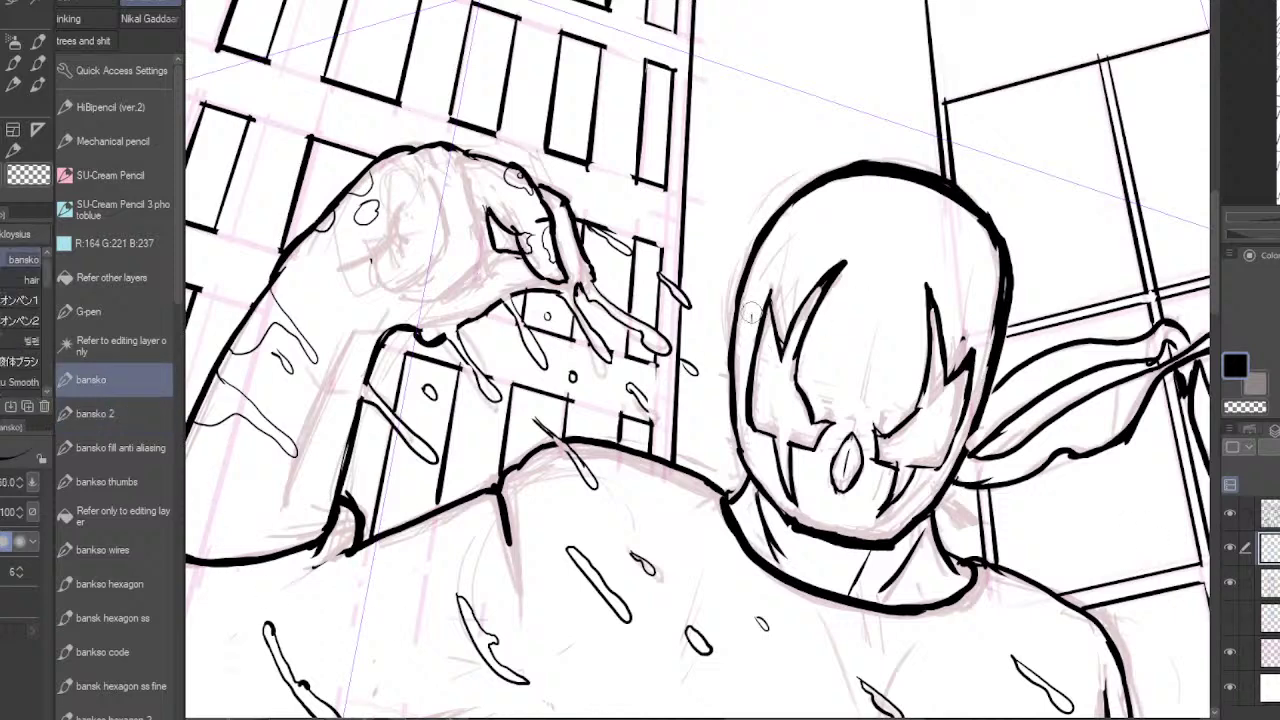
- Fill the mask's side nearest the raised hand with black, around the eye shape and down to the jaw
key(ctrl+z)
mouse_move(766, 300)
mouse_down()
mouse_move(751, 335)
mouse_move(763, 288)
mouse_move(741, 364)
mouse_up()
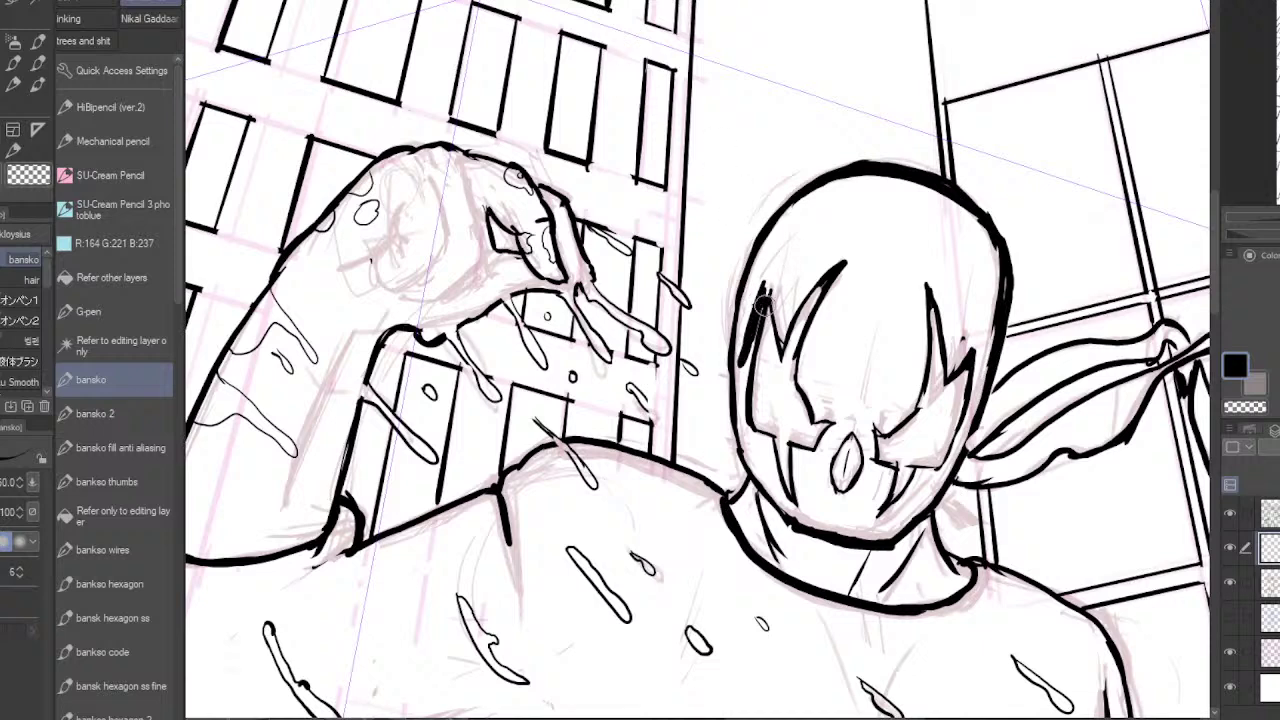
mouse_move(763, 308)
mouse_down()
mouse_move(746, 410)
mouse_move(744, 348)
mouse_move(740, 386)
mouse_move(744, 430)
mouse_move(769, 468)
mouse_move(771, 446)
mouse_move(774, 480)
mouse_move(743, 438)
mouse_move(752, 468)
mouse_move(770, 487)
mouse_move(766, 465)
mouse_move(798, 514)
mouse_move(802, 446)
mouse_move(794, 456)
mouse_move(802, 508)
mouse_move(802, 453)
mouse_move(817, 456)
mouse_move(831, 431)
mouse_move(821, 446)
mouse_move(831, 431)
mouse_move(801, 382)
mouse_move(834, 417)
mouse_move(817, 408)
mouse_move(793, 328)
mouse_move(804, 384)
mouse_move(824, 304)
mouse_move(838, 279)
mouse_move(802, 378)
mouse_move(868, 246)
mouse_up()
mouse_move(778, 345)
mouse_down()
mouse_move(815, 275)
mouse_move(854, 245)
mouse_move(817, 275)
mouse_move(782, 337)
mouse_move(802, 295)
mouse_move(866, 241)
mouse_up()
key(ctrl+z)
key(ctrl+z)
mouse_move(791, 330)
mouse_down()
mouse_move(782, 336)
mouse_move(832, 262)
mouse_up()
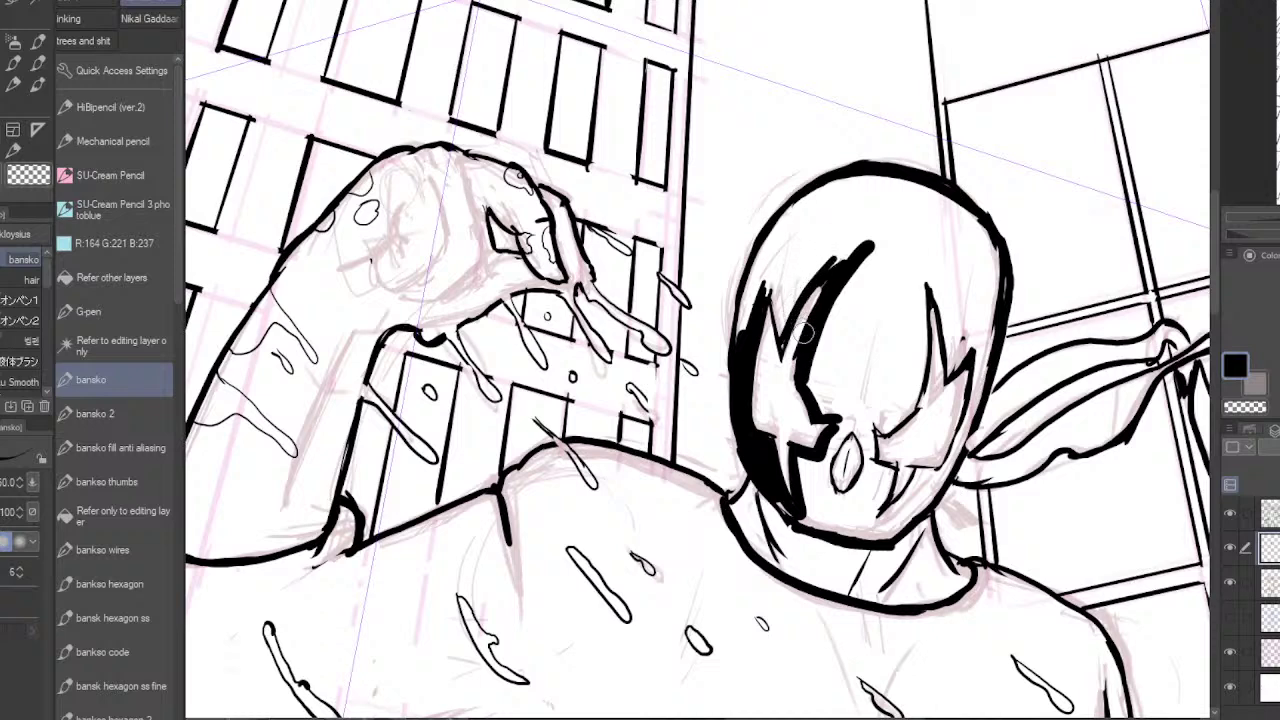
- Extend the black fill around the mask's crown and far side, and across the lower face around the mouth and nose shapes
mouse_move(772, 290)
mouse_down()
mouse_move(780, 340)
mouse_move(770, 287)
mouse_up()
mouse_move(738, 340)
mouse_down()
mouse_move(778, 235)
mouse_move(855, 182)
mouse_move(934, 211)
mouse_move(968, 263)
mouse_move(953, 312)
mouse_move(938, 296)
mouse_move(953, 372)
mouse_move(972, 338)
mouse_move(977, 261)
mouse_move(989, 260)
mouse_move(970, 229)
mouse_move(888, 186)
mouse_up()
mouse_move(973, 242)
mouse_down()
mouse_move(989, 316)
mouse_move(985, 350)
mouse_move(980, 330)
mouse_move(968, 354)
mouse_move(979, 344)
mouse_move(968, 424)
mouse_move(988, 355)
mouse_move(956, 455)
mouse_move(938, 482)
mouse_move(960, 422)
mouse_move(938, 475)
mouse_move(920, 470)
mouse_move(938, 472)
mouse_move(931, 498)
mouse_move(880, 540)
mouse_up()
mouse_move(876, 464)
mouse_down()
mouse_move(869, 512)
mouse_move(929, 477)
mouse_move(900, 520)
mouse_move(929, 482)
mouse_move(894, 497)
mouse_move(927, 509)
mouse_move(924, 487)
mouse_move(887, 526)
mouse_move(855, 426)
mouse_move(859, 489)
mouse_move(854, 429)
mouse_move(828, 462)
mouse_move(834, 498)
mouse_move(830, 474)
mouse_move(835, 497)
mouse_move(859, 478)
mouse_move(837, 496)
mouse_move(814, 444)
mouse_up()
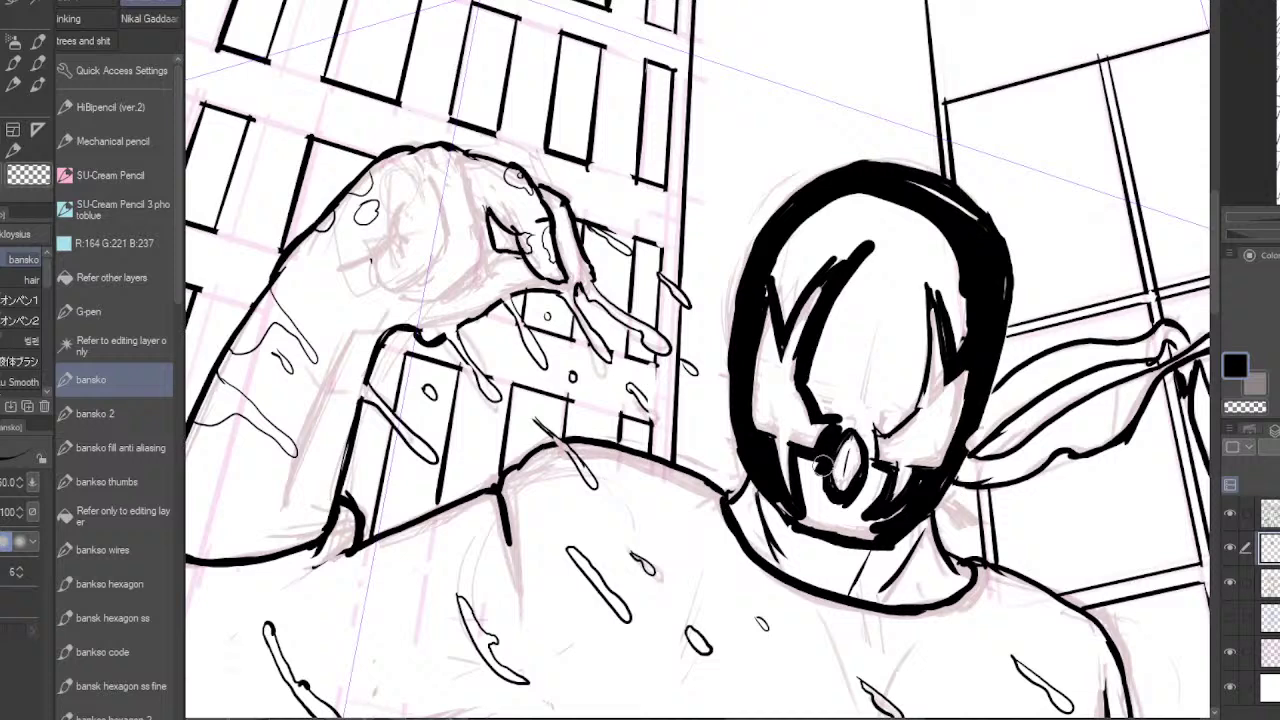
mouse_move(828, 452)
mouse_down()
mouse_move(798, 505)
mouse_move(782, 500)
mouse_move(790, 513)
mouse_move(888, 528)
mouse_move(860, 526)
mouse_move(899, 515)
mouse_move(866, 514)
mouse_move(877, 483)
mouse_move(866, 510)
mouse_move(863, 488)
mouse_move(882, 518)
mouse_move(870, 486)
mouse_move(912, 500)
mouse_move(865, 533)
mouse_move(905, 508)
mouse_move(880, 531)
mouse_move(867, 516)
mouse_move(867, 423)
mouse_move(863, 454)
mouse_move(884, 474)
mouse_move(855, 520)
mouse_move(809, 508)
mouse_move(807, 469)
mouse_move(817, 507)
mouse_move(822, 496)
mouse_move(849, 503)
mouse_move(864, 529)
mouse_up()
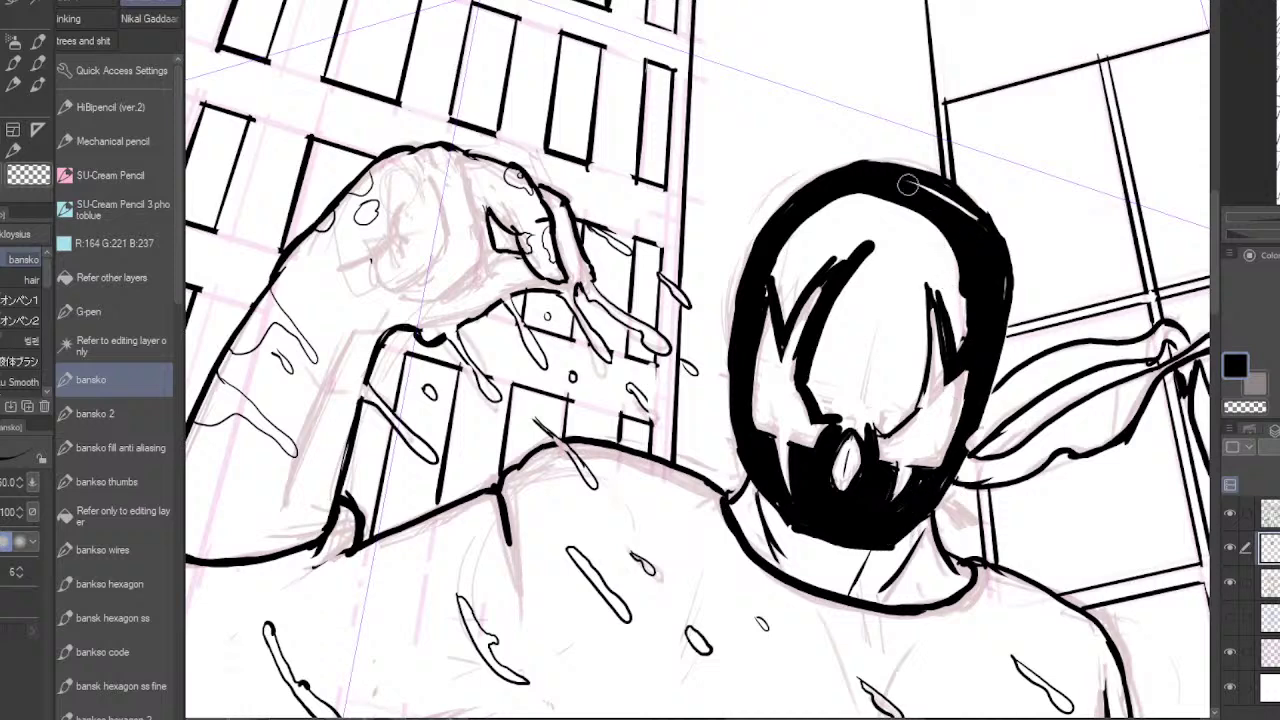
- Fill the mask's forehead and the area between the eyes solid black, leaving the eye and nose shapes white
mouse_move(950, 220)
mouse_down()
mouse_move(983, 244)
mouse_move(959, 346)
mouse_move(933, 260)
mouse_up()
mouse_move(893, 401)
mouse_down()
mouse_move(872, 430)
mouse_move(905, 415)
mouse_move(872, 436)
mouse_move(912, 400)
mouse_move(921, 232)
mouse_move(946, 302)
mouse_up()
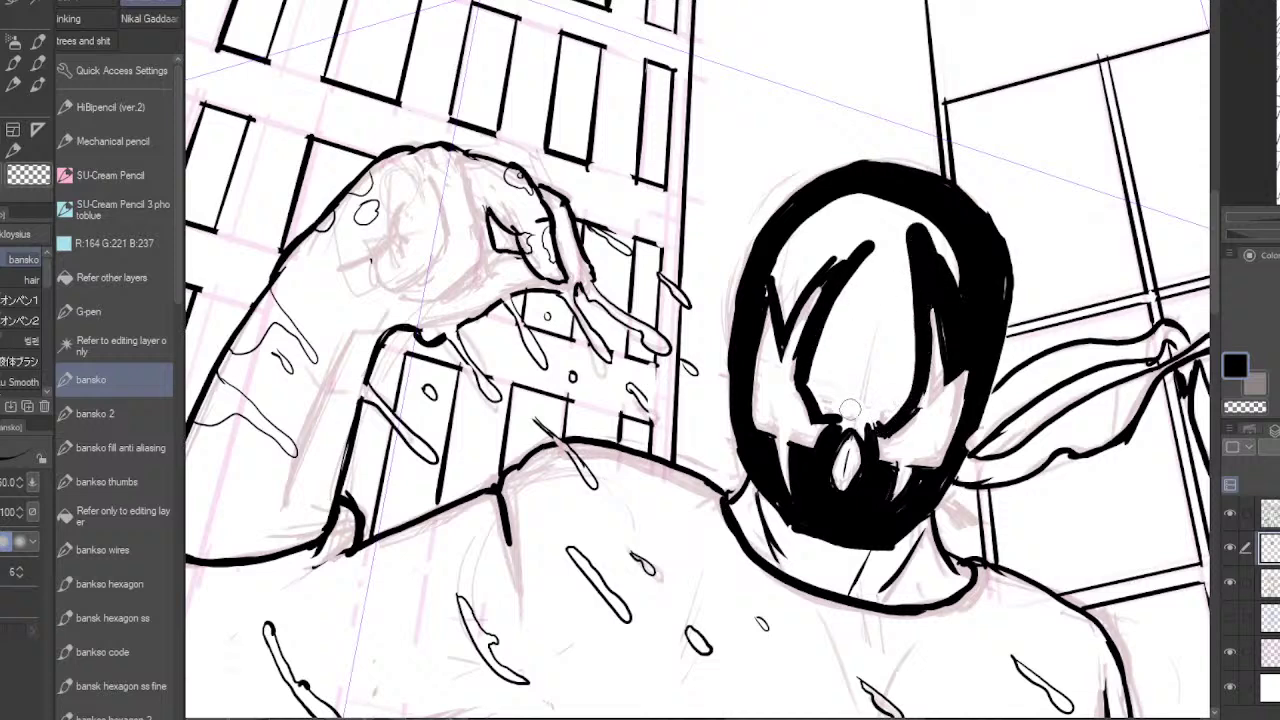
mouse_move(862, 432)
mouse_down()
mouse_move(814, 397)
mouse_move(822, 332)
mouse_move(872, 257)
mouse_move(845, 346)
mouse_move(867, 361)
mouse_move(859, 408)
mouse_move(842, 403)
mouse_move(876, 357)
mouse_move(869, 422)
mouse_move(895, 382)
mouse_move(910, 286)
mouse_move(900, 398)
mouse_move(837, 388)
mouse_move(835, 357)
mouse_move(825, 366)
mouse_move(882, 311)
mouse_move(898, 263)
mouse_move(911, 275)
mouse_move(957, 264)
mouse_move(905, 216)
mouse_move(922, 236)
mouse_move(867, 245)
mouse_move(869, 215)
mouse_move(890, 203)
mouse_move(802, 234)
mouse_move(757, 300)
mouse_move(787, 239)
mouse_move(779, 297)
mouse_move(818, 237)
mouse_move(789, 300)
mouse_move(856, 238)
mouse_move(784, 325)
mouse_move(793, 230)
mouse_move(776, 295)
mouse_up()
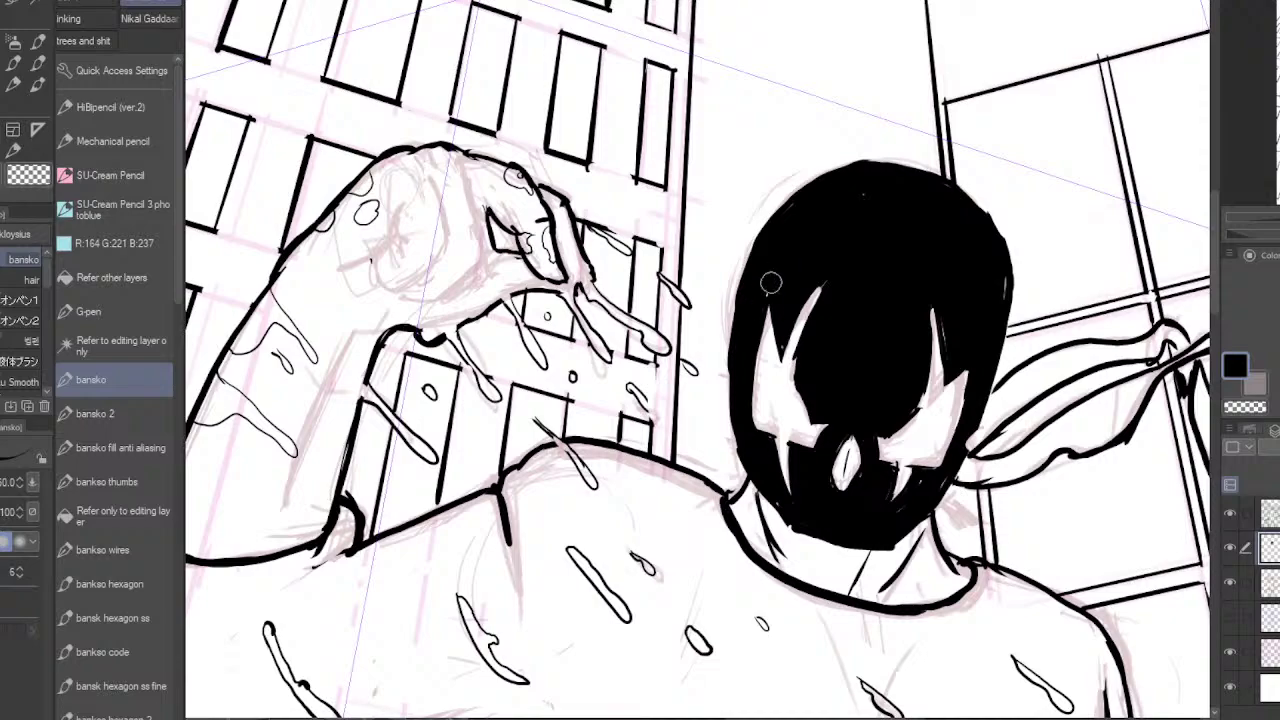
scroll(922, 500, down, 3)
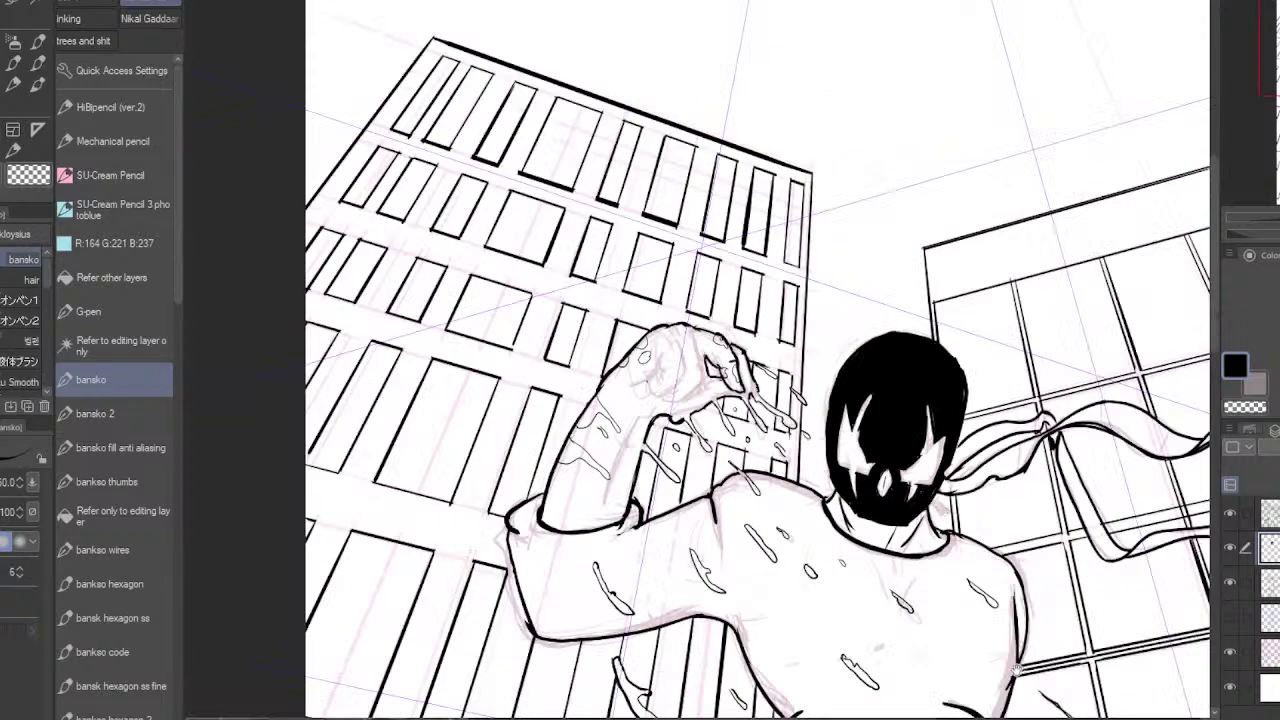
drag(1016, 669, 1028, 333)
scroll(993, 546, down, 4)
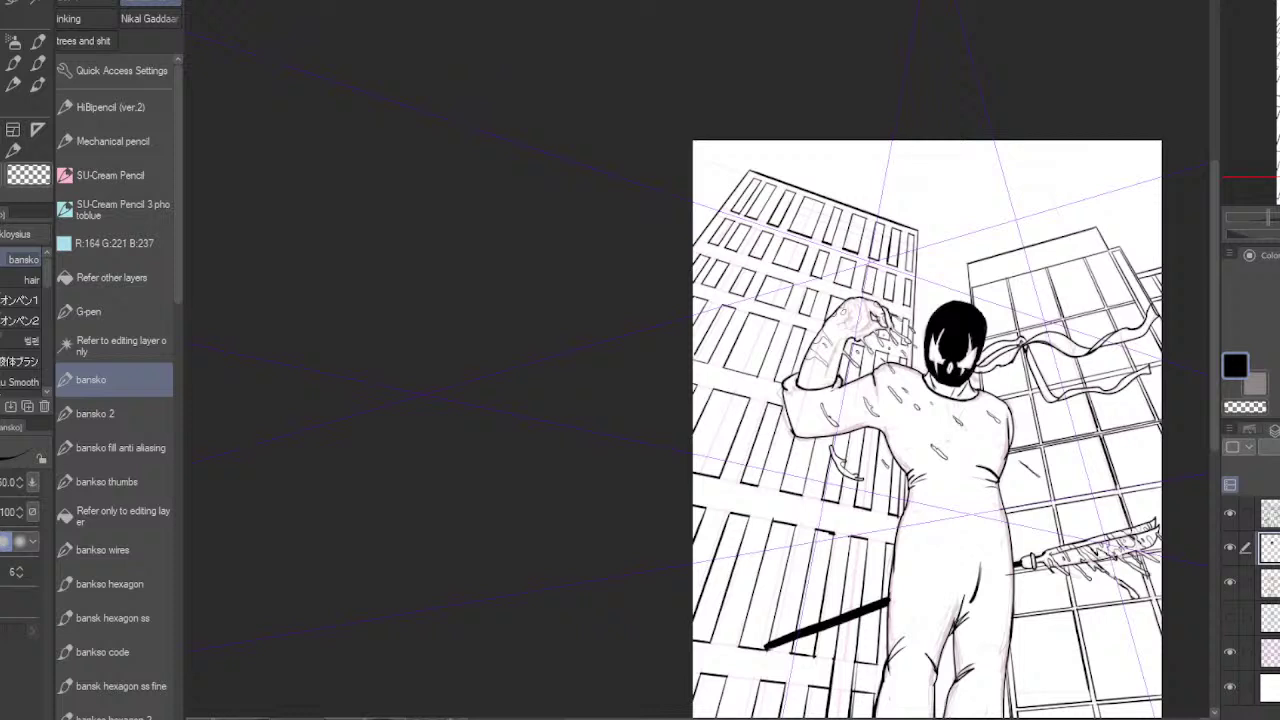
- Lasso the character's shirt and trousers and fill the selection with a new dot tone
drag(927, 430, 937, 315)
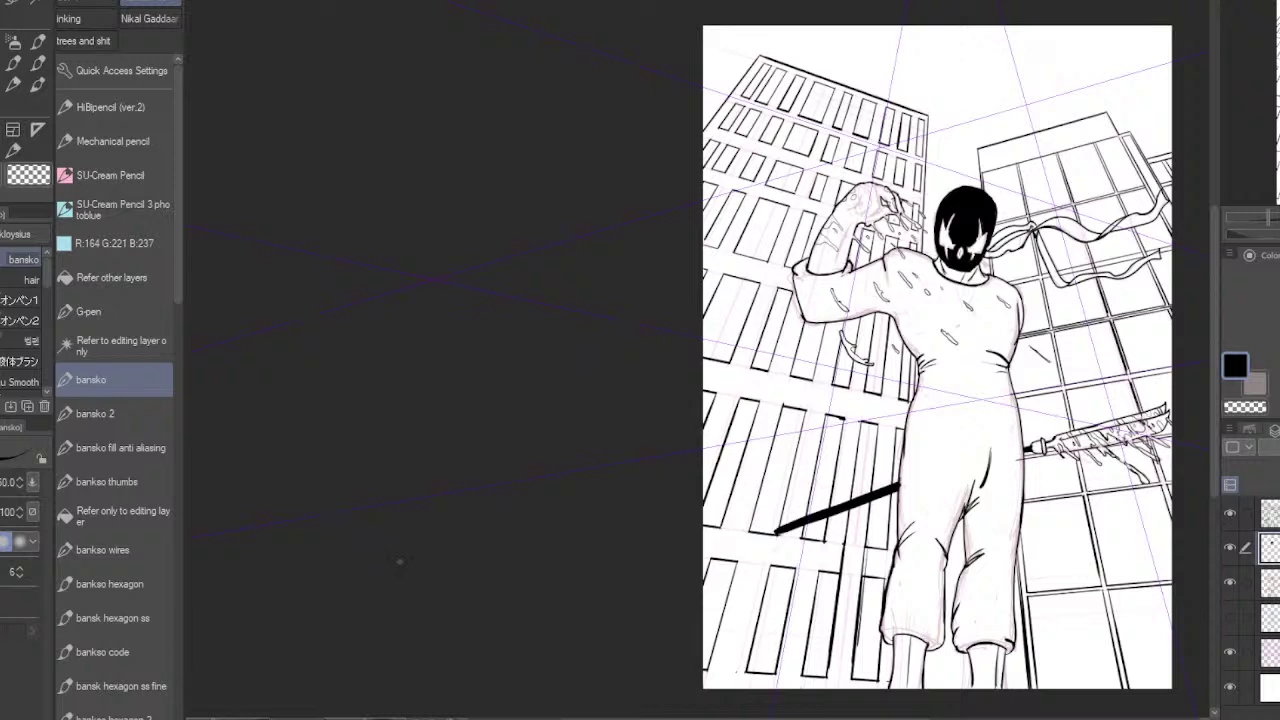
click(13, 3)
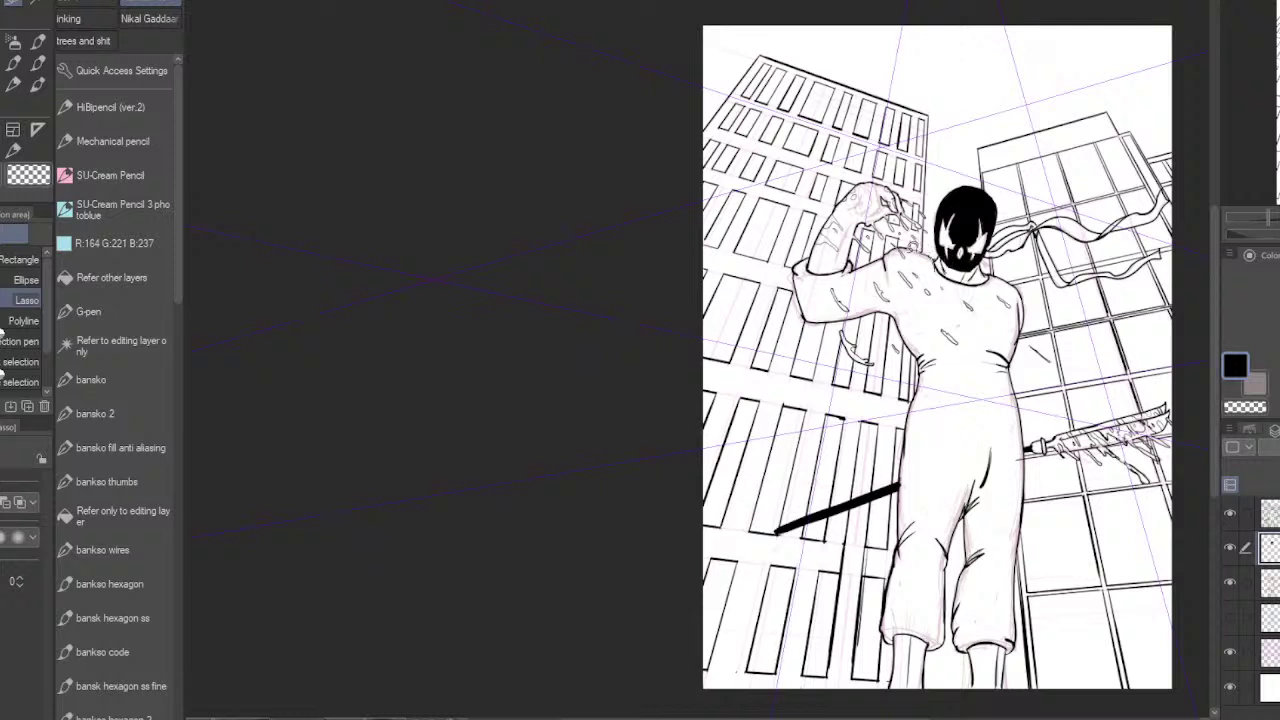
mouse_move(889, 253)
mouse_down()
mouse_move(804, 263)
mouse_move(811, 305)
mouse_move(911, 334)
mouse_move(920, 369)
mouse_move(887, 607)
mouse_move(922, 633)
mouse_up()
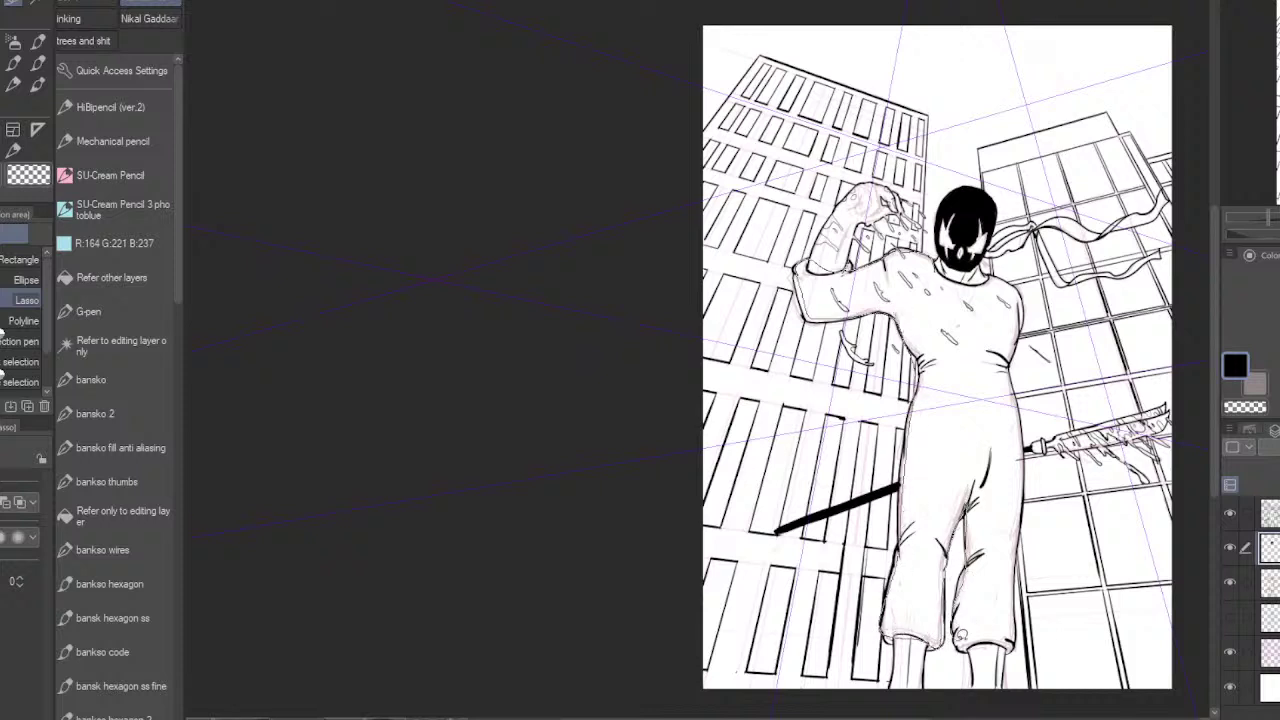
mouse_move(1019, 636)
mouse_down()
mouse_move(1026, 452)
mouse_move(1009, 379)
mouse_move(1025, 287)
mouse_move(945, 265)
mouse_up()
click(1021, 676)
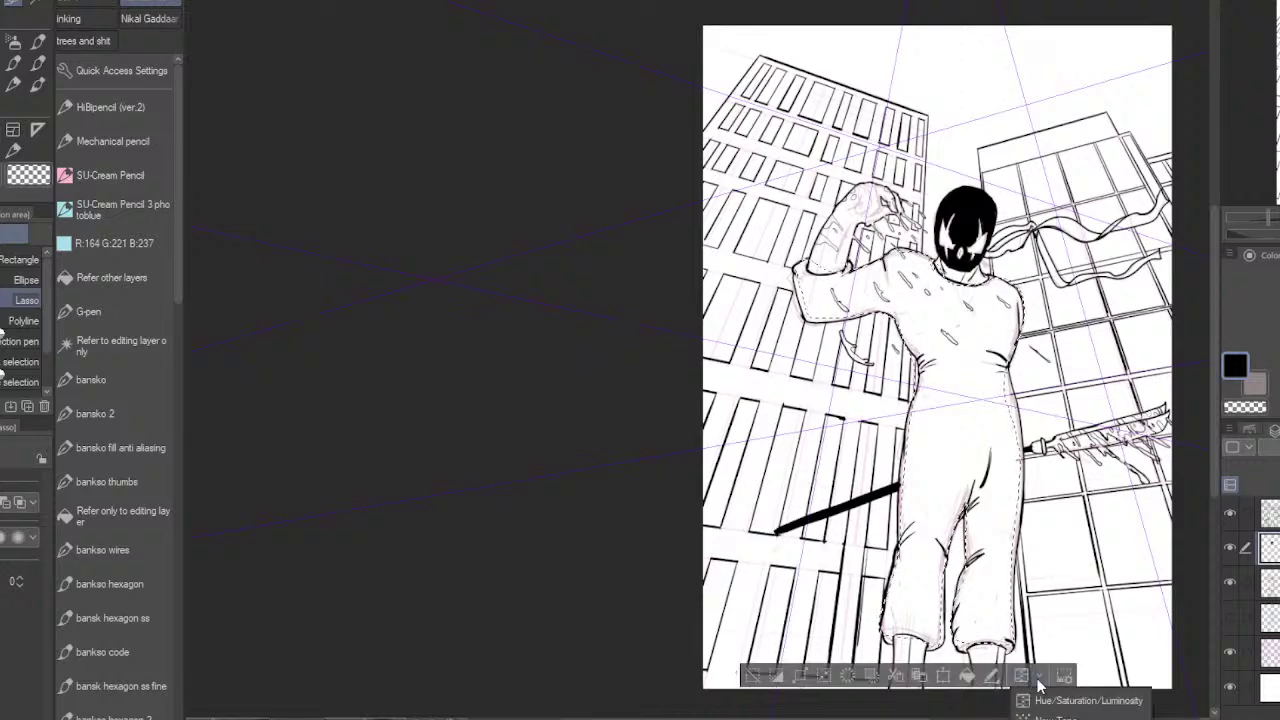
click(1055, 717)
click(1051, 290)
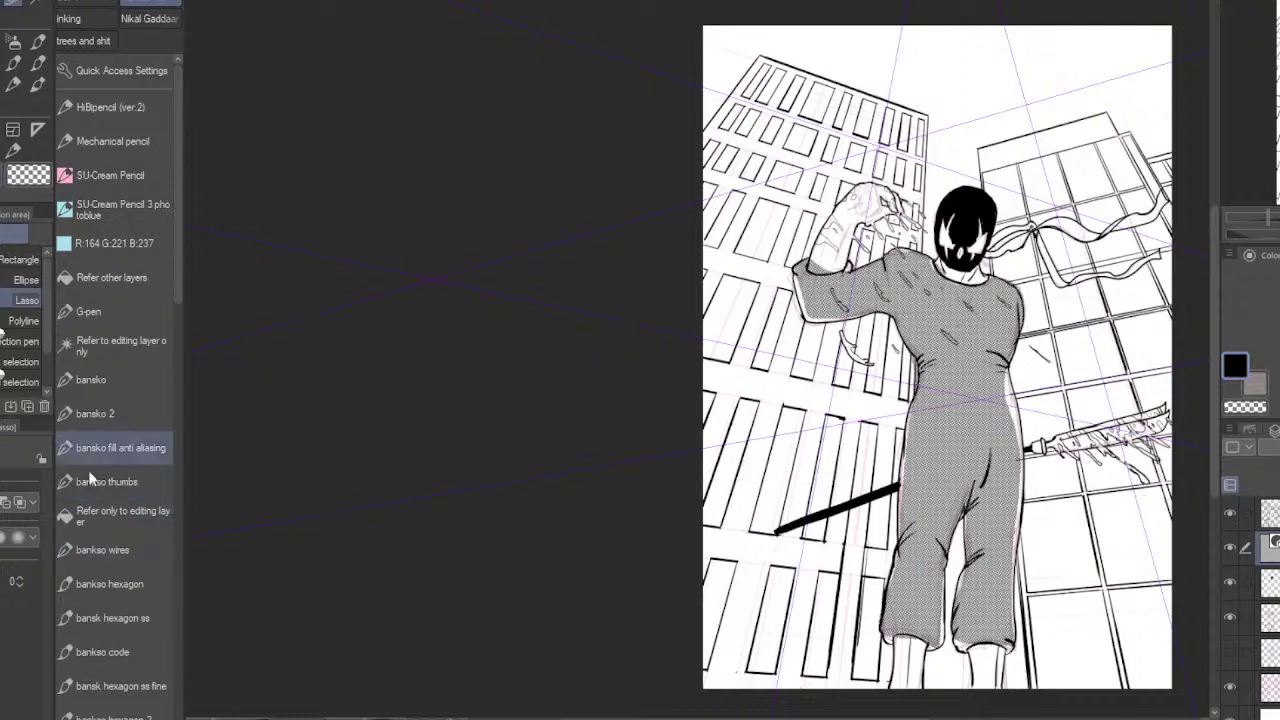
- Choose Lasso fill and extend the tone to the ink outline along the raised sleeve's underside and the torso's far side
drag(177, 270, 182, 346)
click(93, 703)
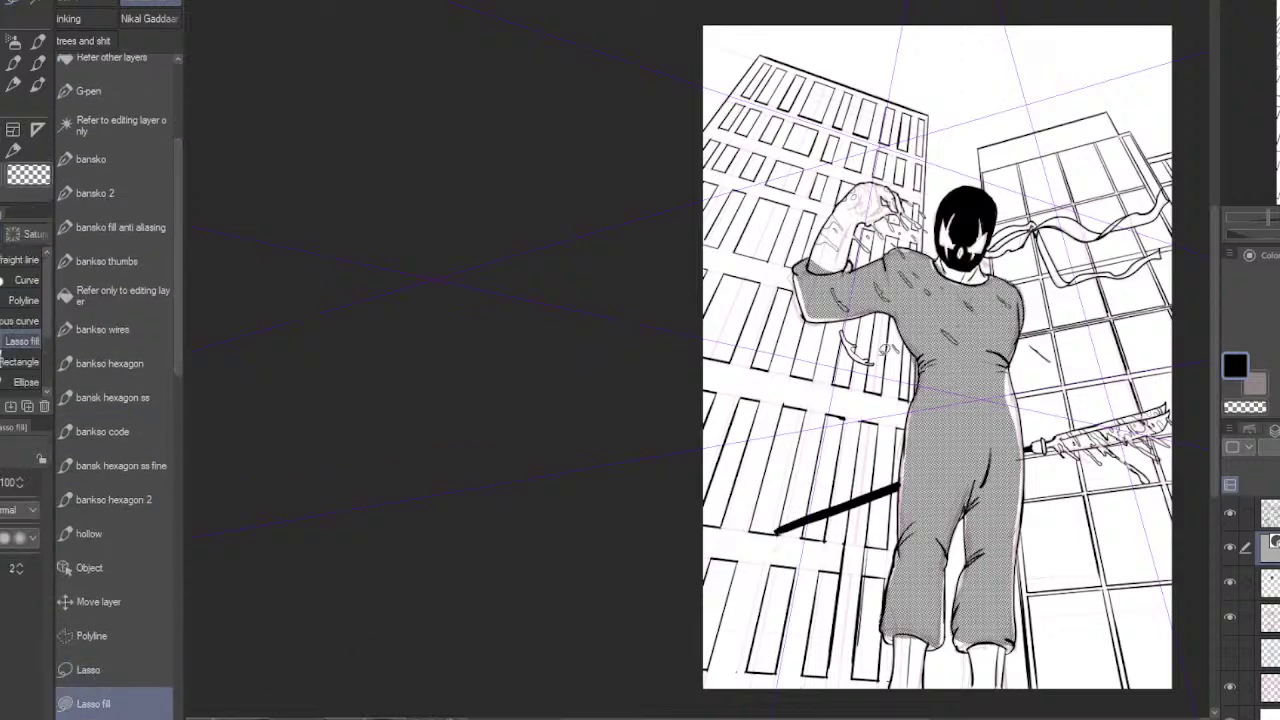
scroll(912, 317, up, 3)
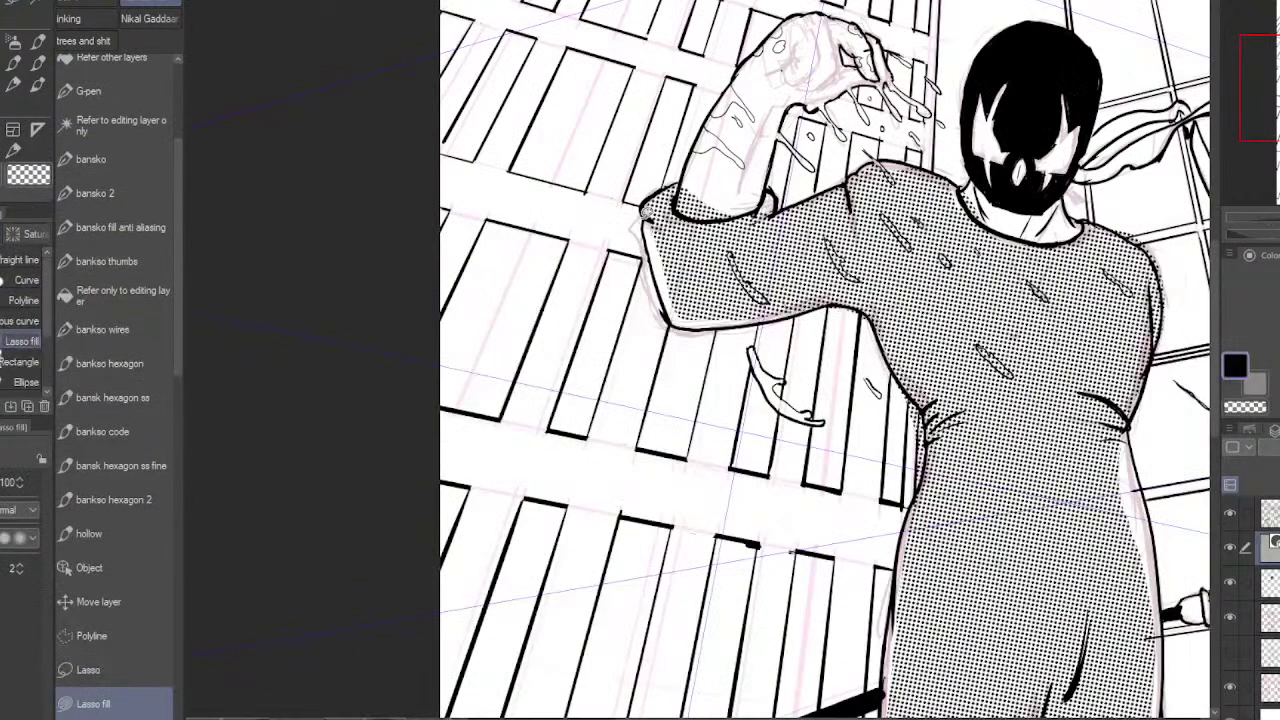
mouse_move(647, 219)
mouse_down()
mouse_move(666, 300)
mouse_move(691, 325)
mouse_move(790, 297)
mouse_up()
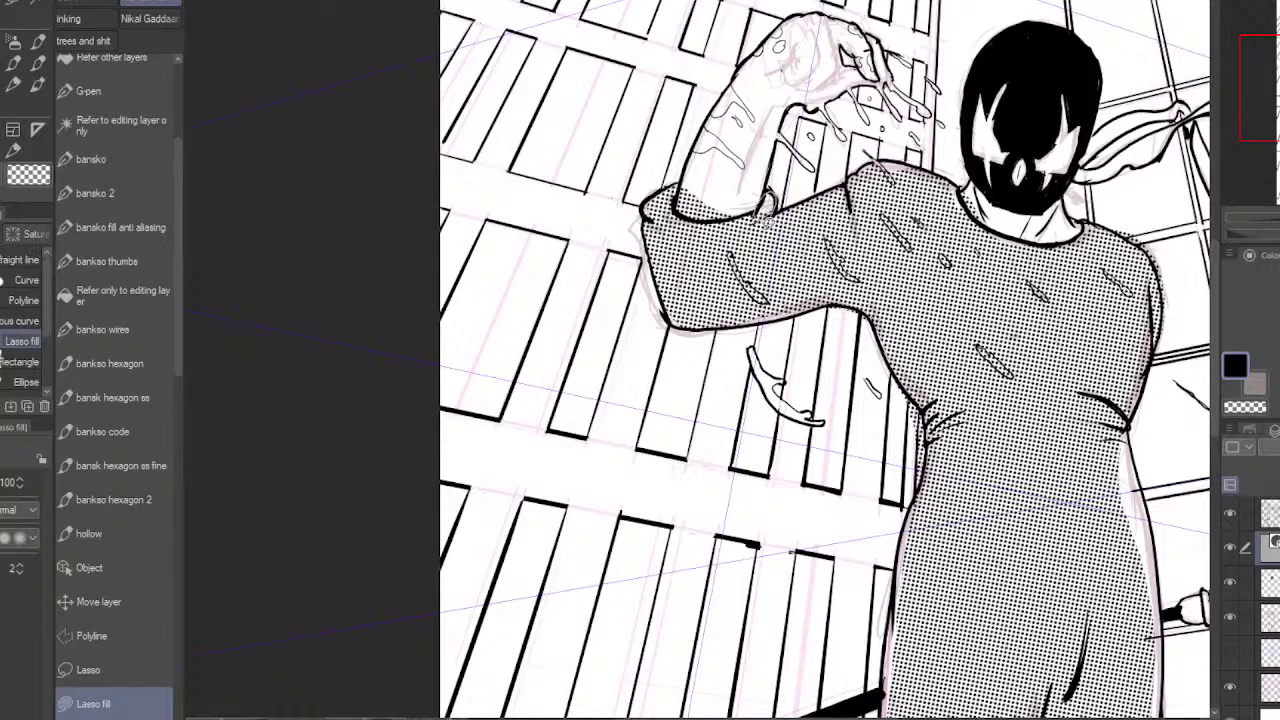
mouse_move(1124, 428)
mouse_down()
mouse_move(1023, 426)
mouse_move(1008, 317)
mouse_move(1038, 442)
mouse_move(1027, 640)
mouse_move(1002, 322)
mouse_up()
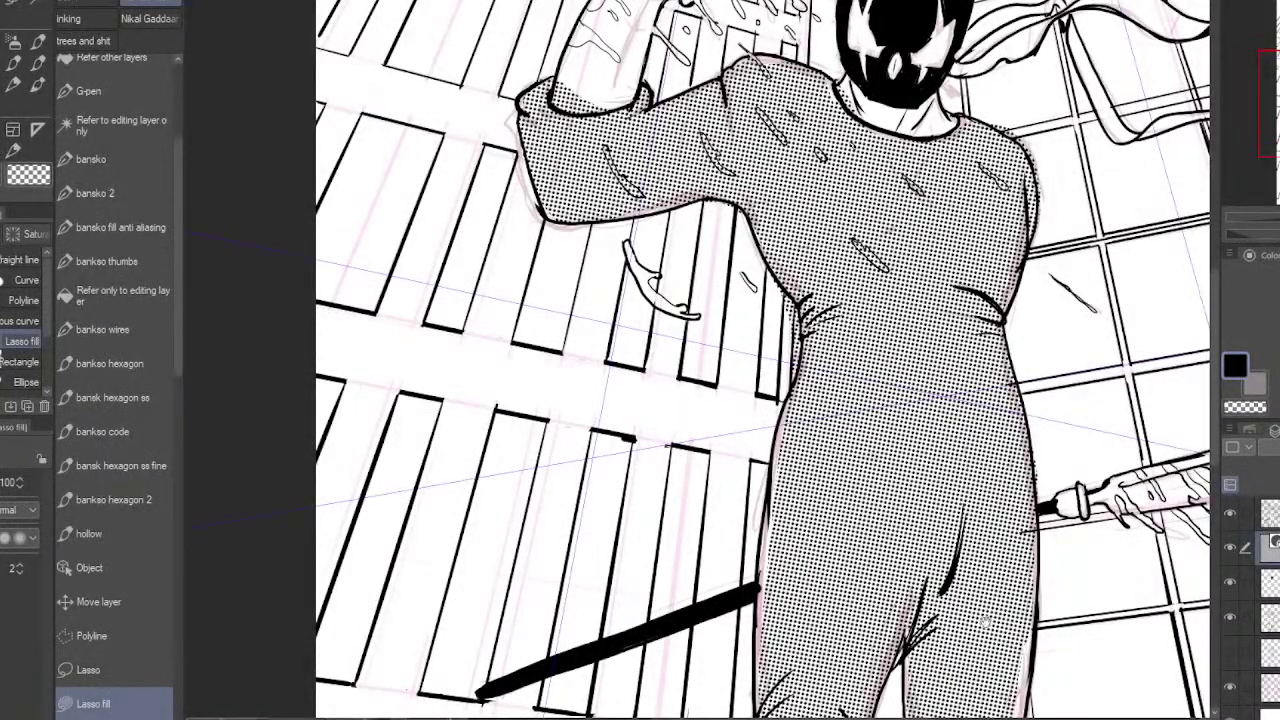
- Fill the untoned gaps along both trouser legs' edges and hems out to the ink outline
drag(985, 621, 955, 380)
drag(934, 557, 948, 394)
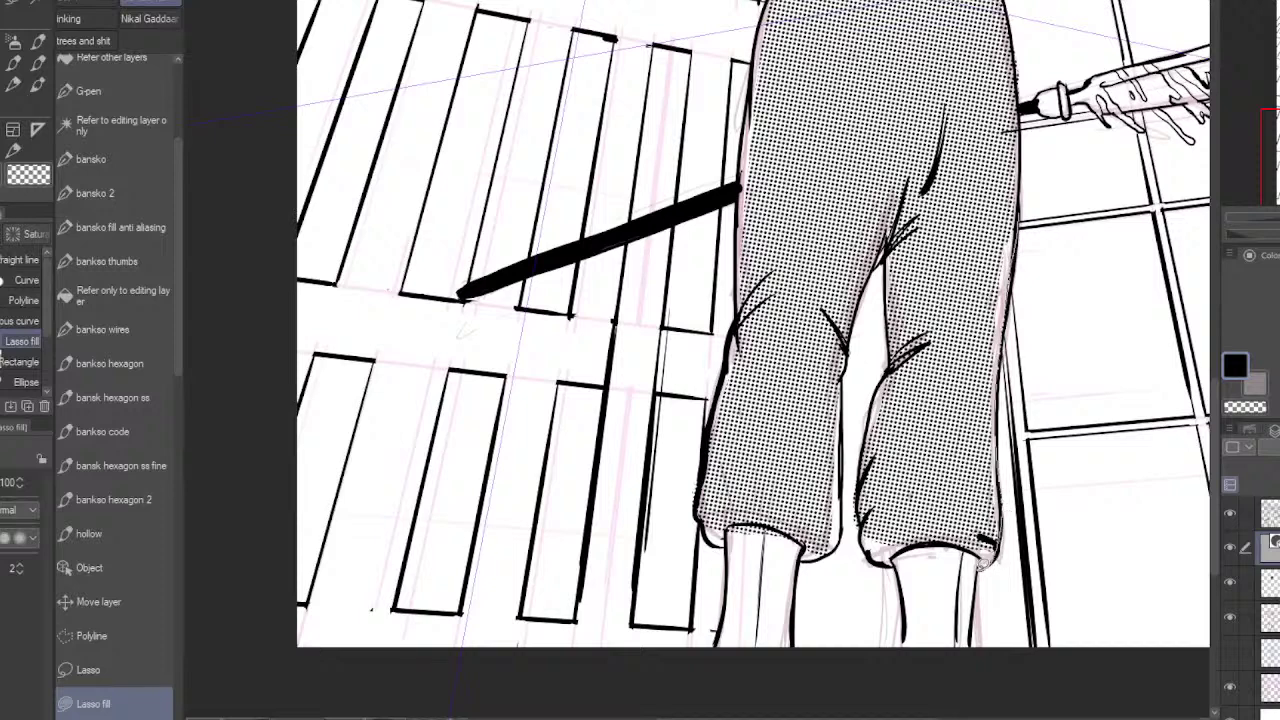
mouse_move(985, 563)
mouse_down()
mouse_move(944, 543)
mouse_move(875, 556)
mouse_move(863, 507)
mouse_move(878, 395)
mouse_move(1047, 281)
mouse_up()
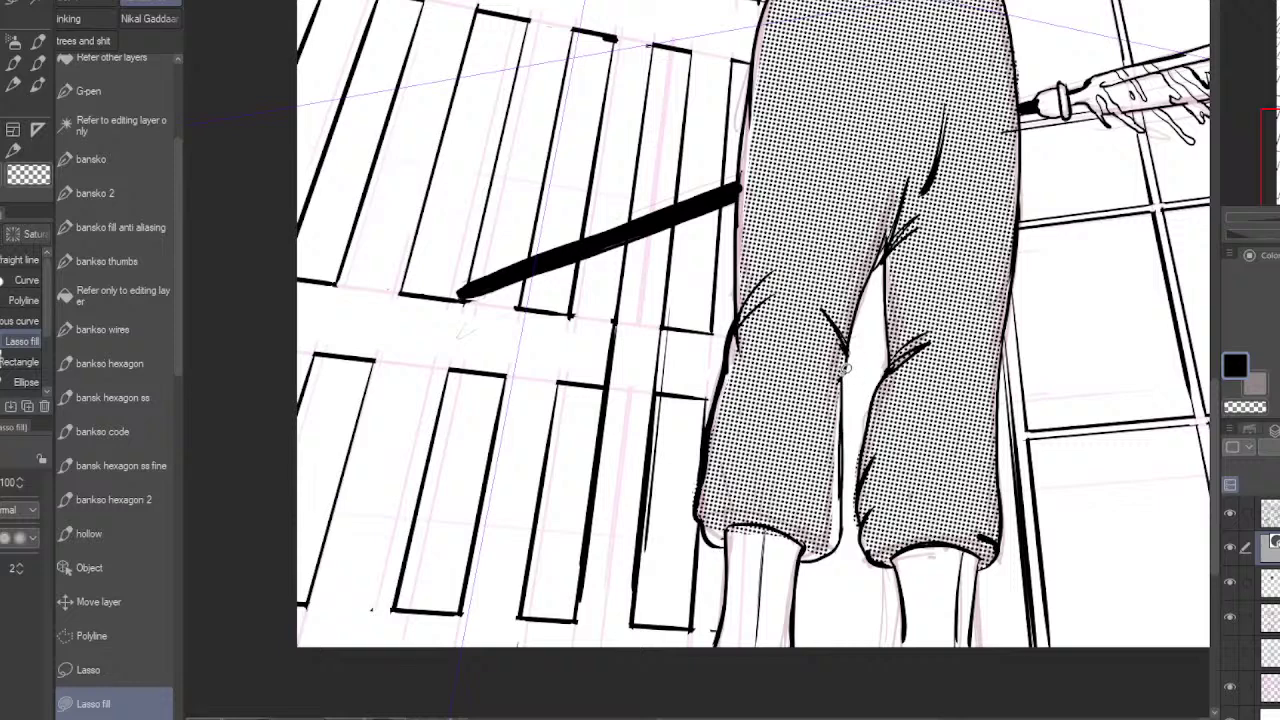
mouse_move(845, 368)
mouse_down()
mouse_move(828, 553)
mouse_move(704, 500)
mouse_move(766, 24)
mouse_move(843, 111)
mouse_up()
drag(815, 9, 761, 291)
mouse_move(696, 396)
mouse_down()
mouse_move(700, 348)
mouse_move(738, 284)
mouse_up()
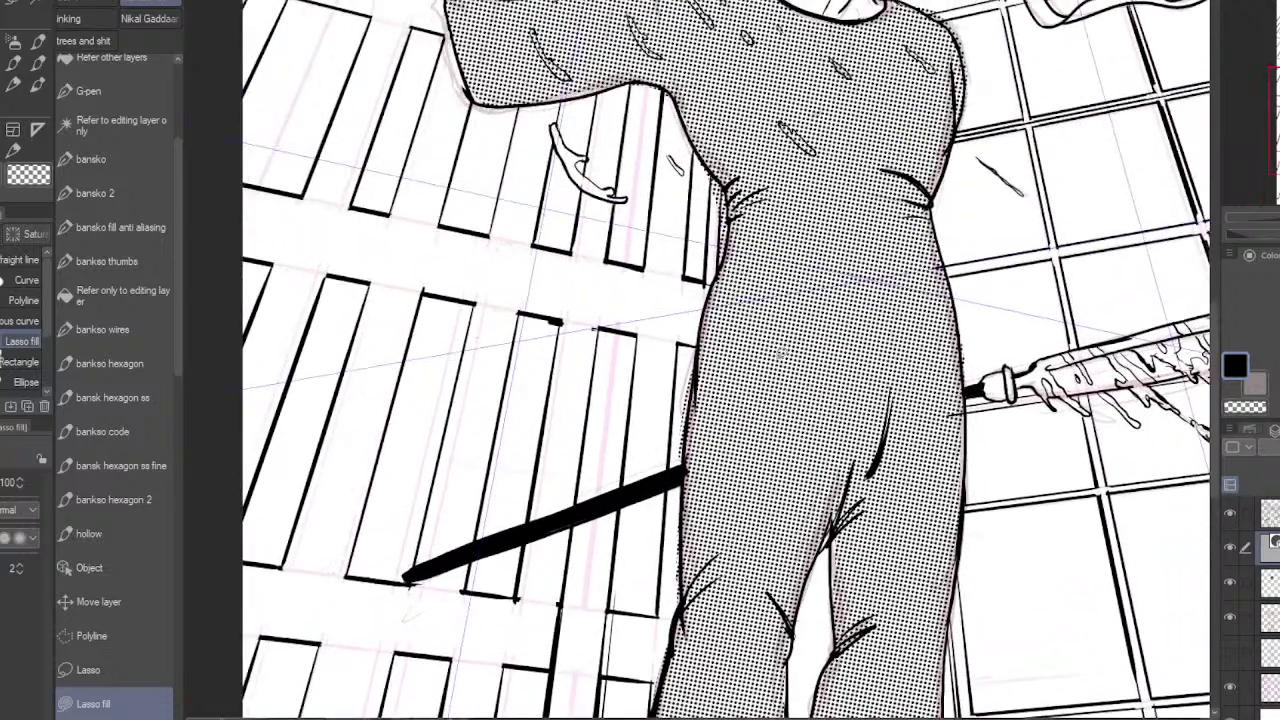
scroll(800, 410, down, 3)
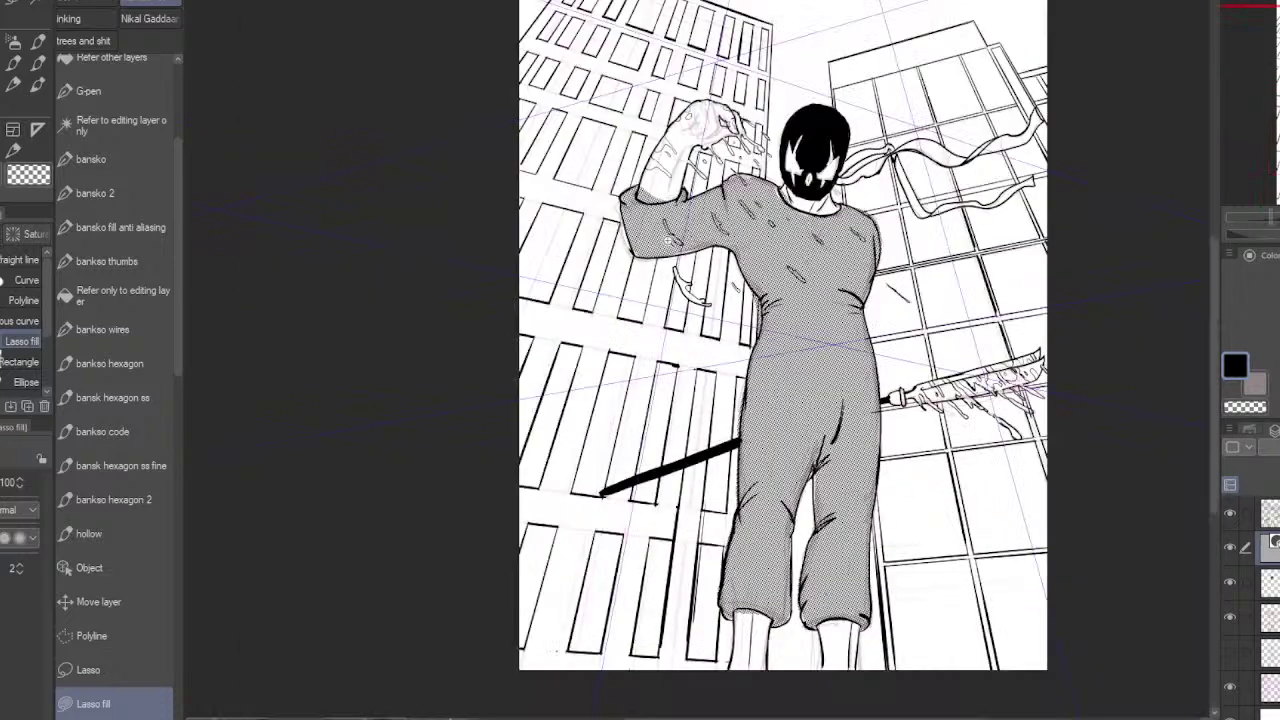
- Trim the tone spilling onto the raised arm above the sleeve cuff and tidy its edge toward the collar
scroll(668, 240, up, 3)
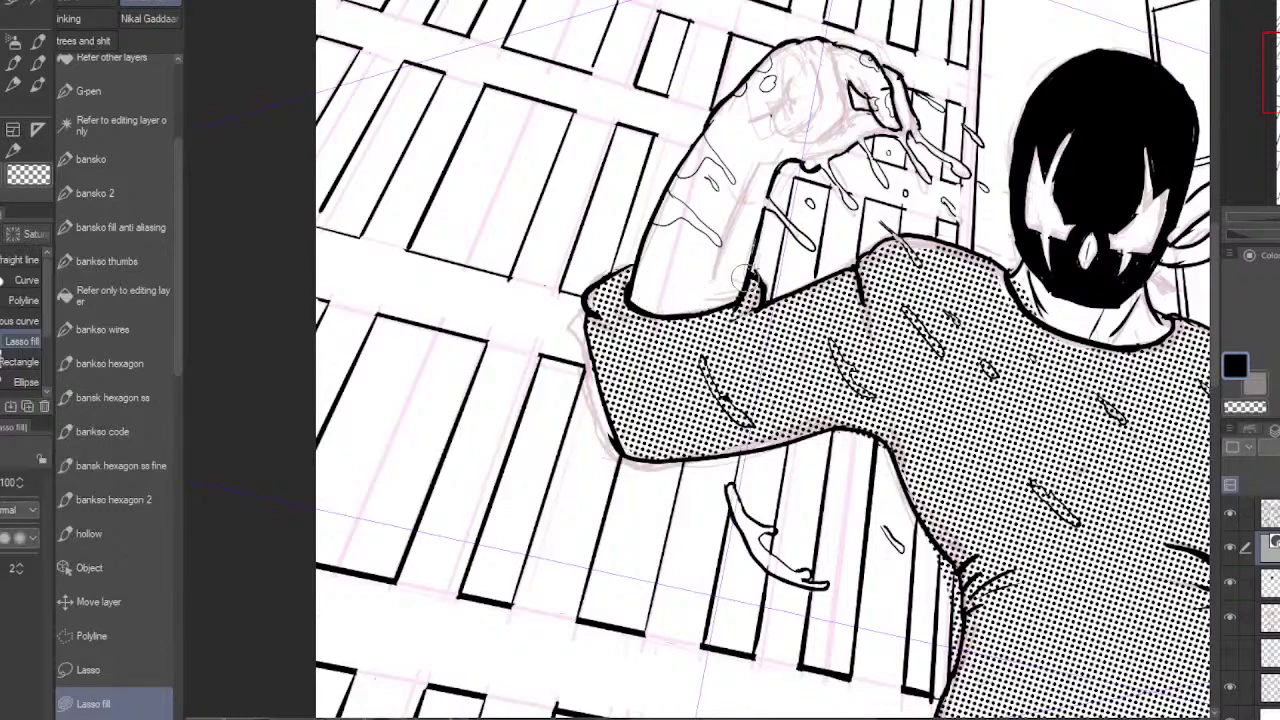
drag(1050, 483, 908, 395)
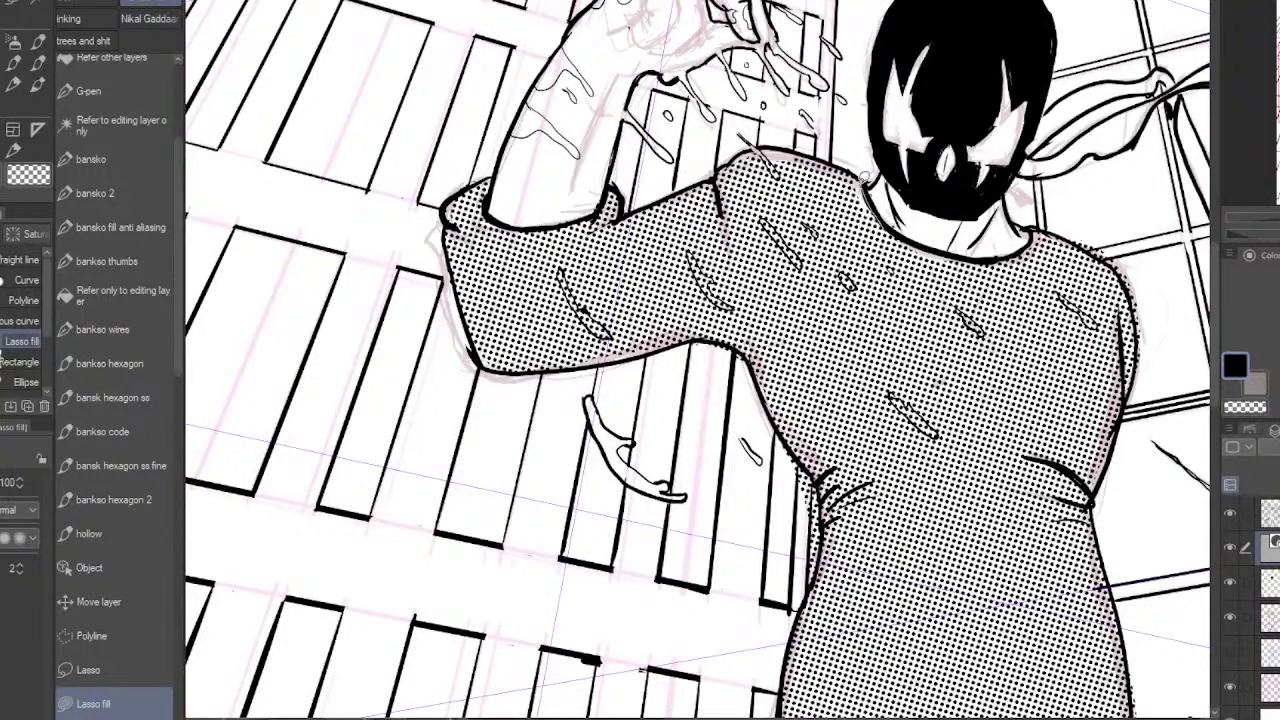
scroll(1021, 485, down, 3)
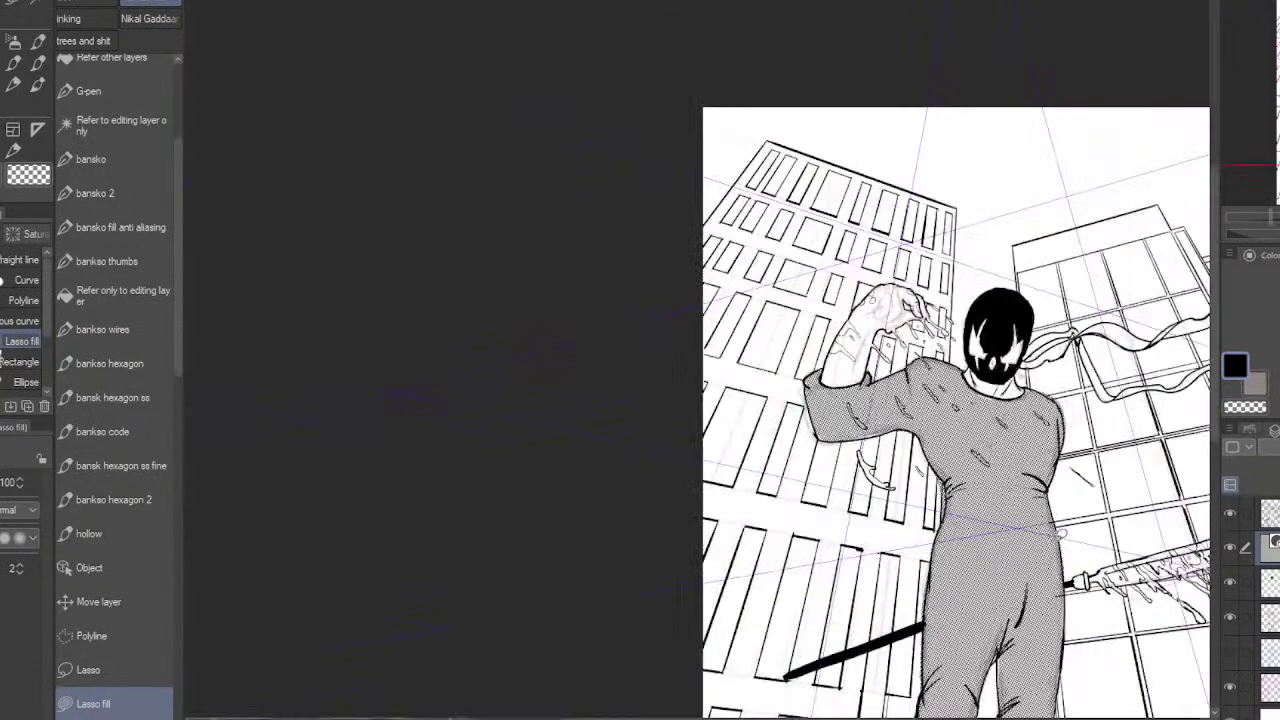
- Make the clothing's dot tone finer and darker, and clean up its edge around the collar and far shoulder
drag(1078, 606, 1026, 349)
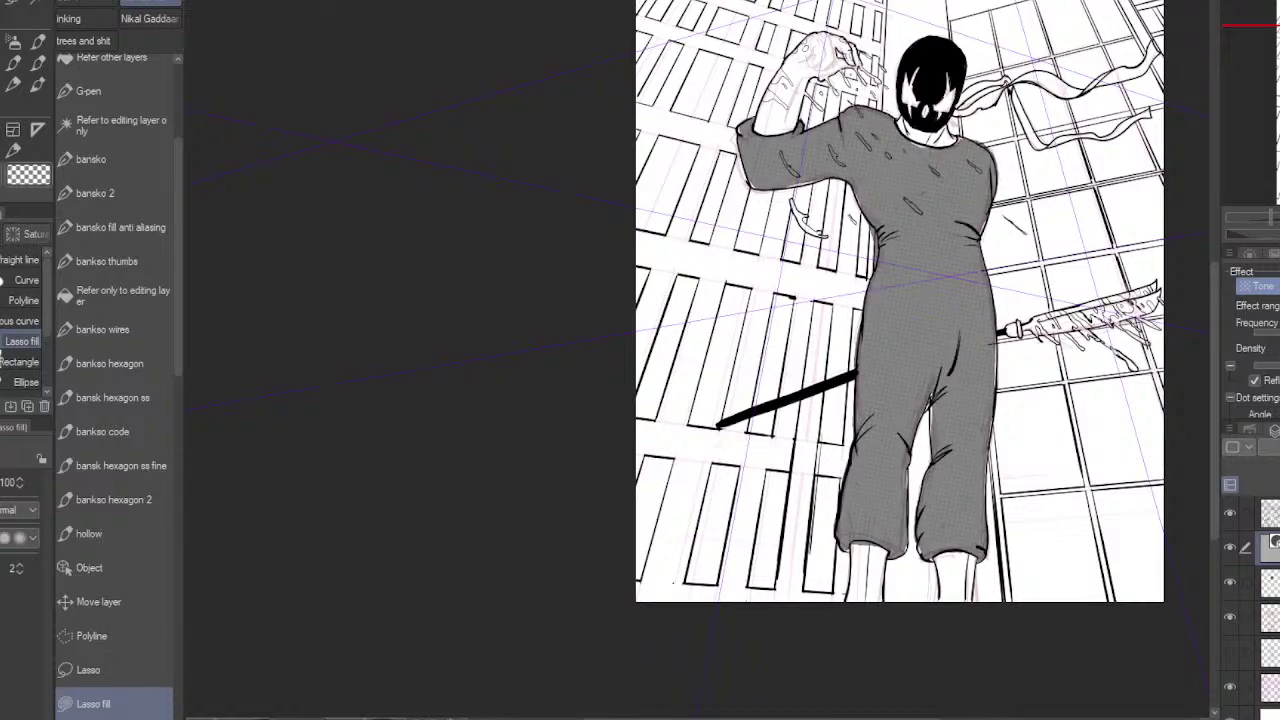
click(943, 251)
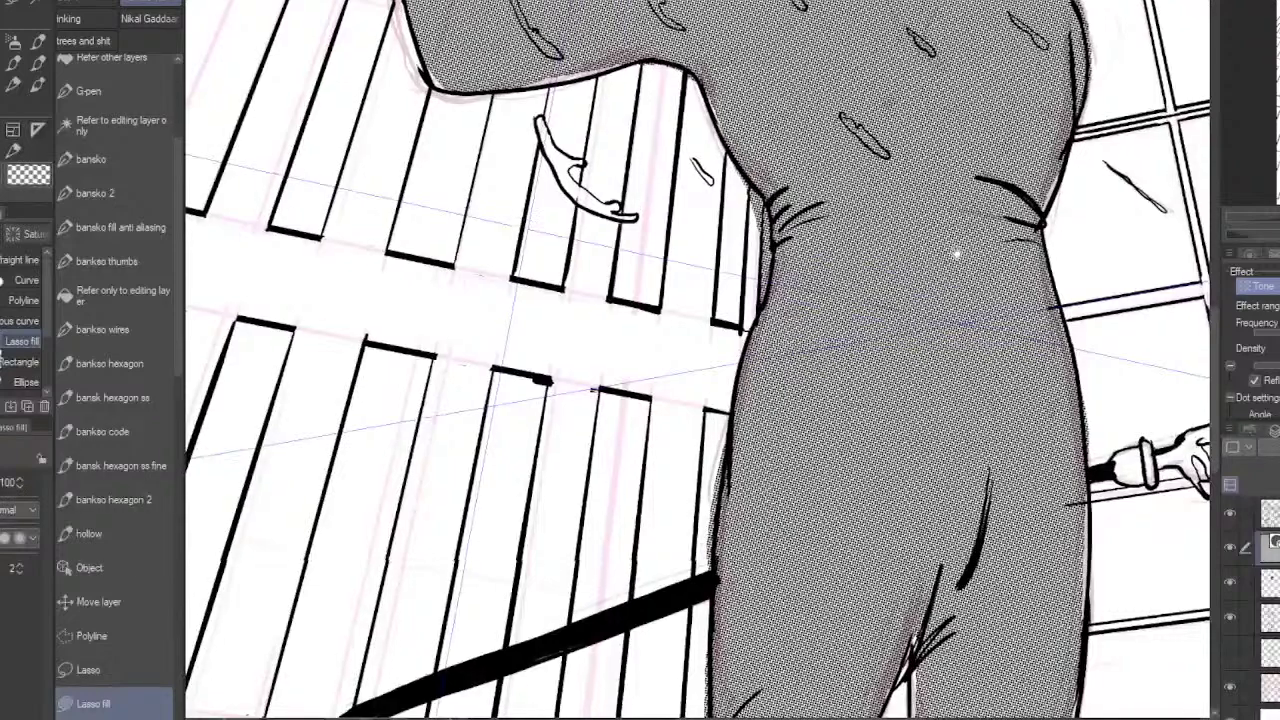
drag(954, 251, 968, 484)
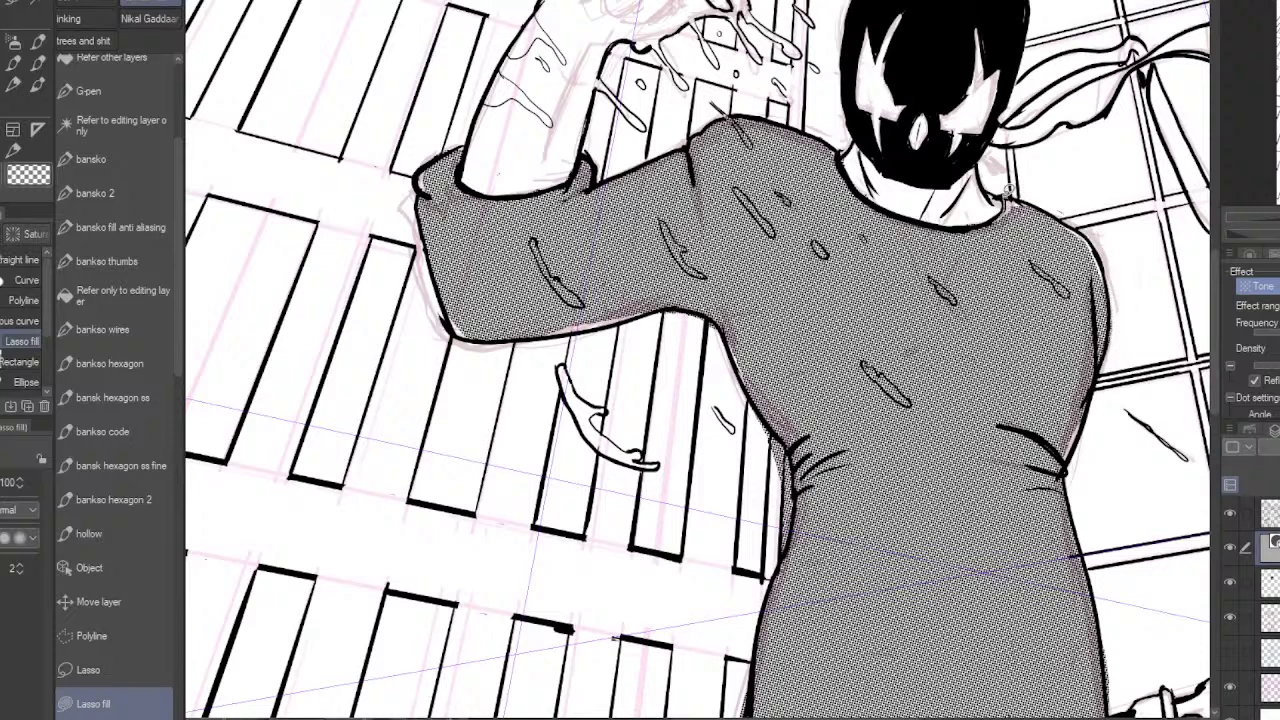
mouse_move(1008, 188)
mouse_down()
mouse_move(1068, 220)
mouse_move(1106, 262)
mouse_move(1086, 414)
mouse_up()
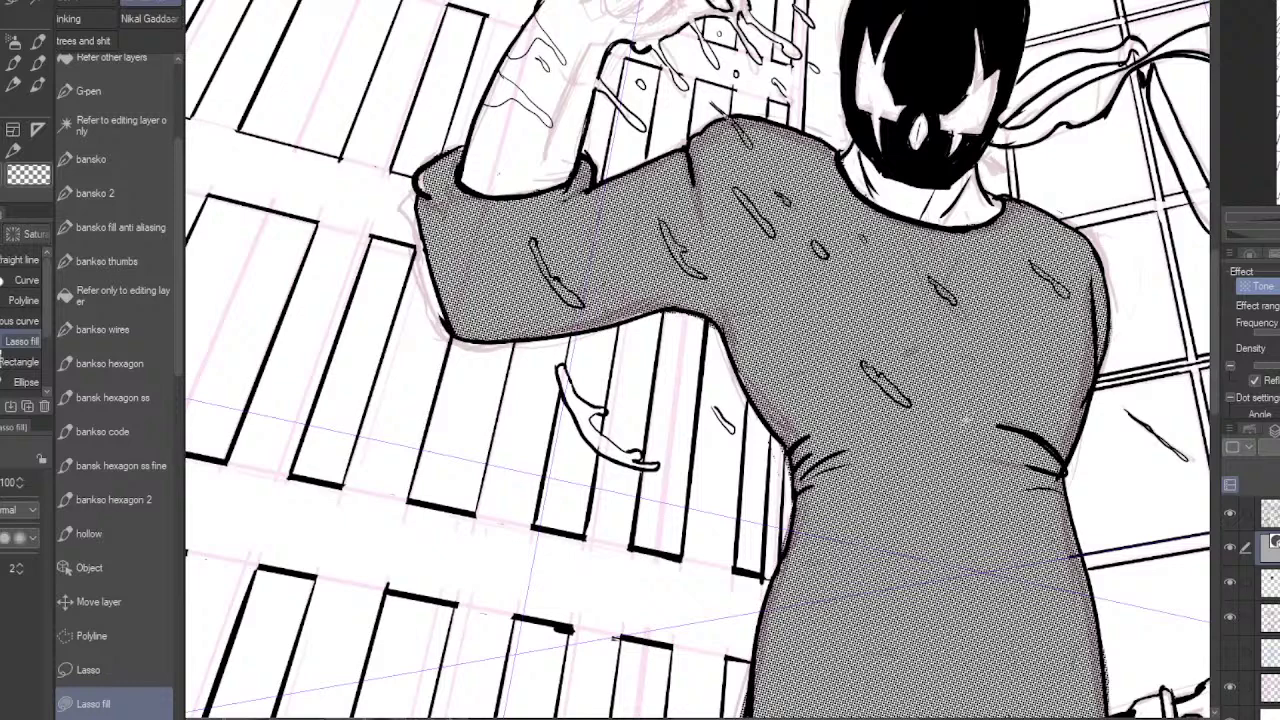
- Examine the tone's coverage and edges along the torso, hips and trouser legs, both close up and as a whole
scroll(968, 420, down, 5)
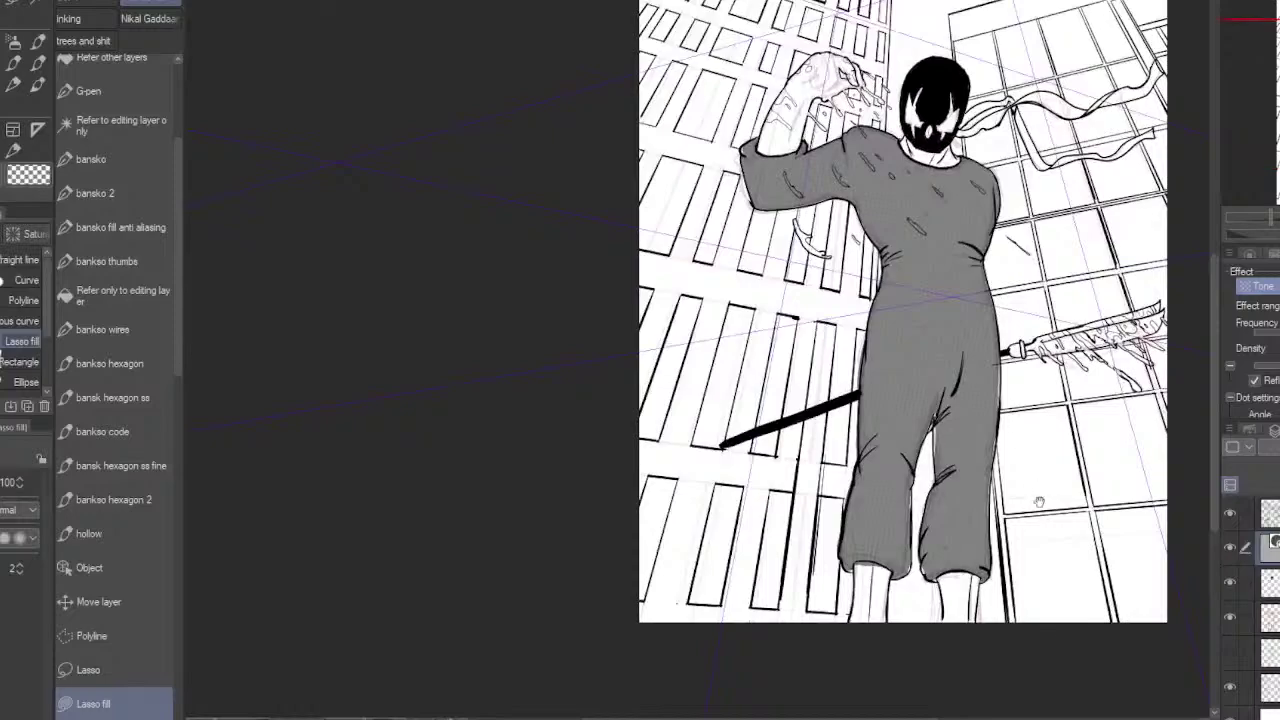
scroll(944, 442, up, 5)
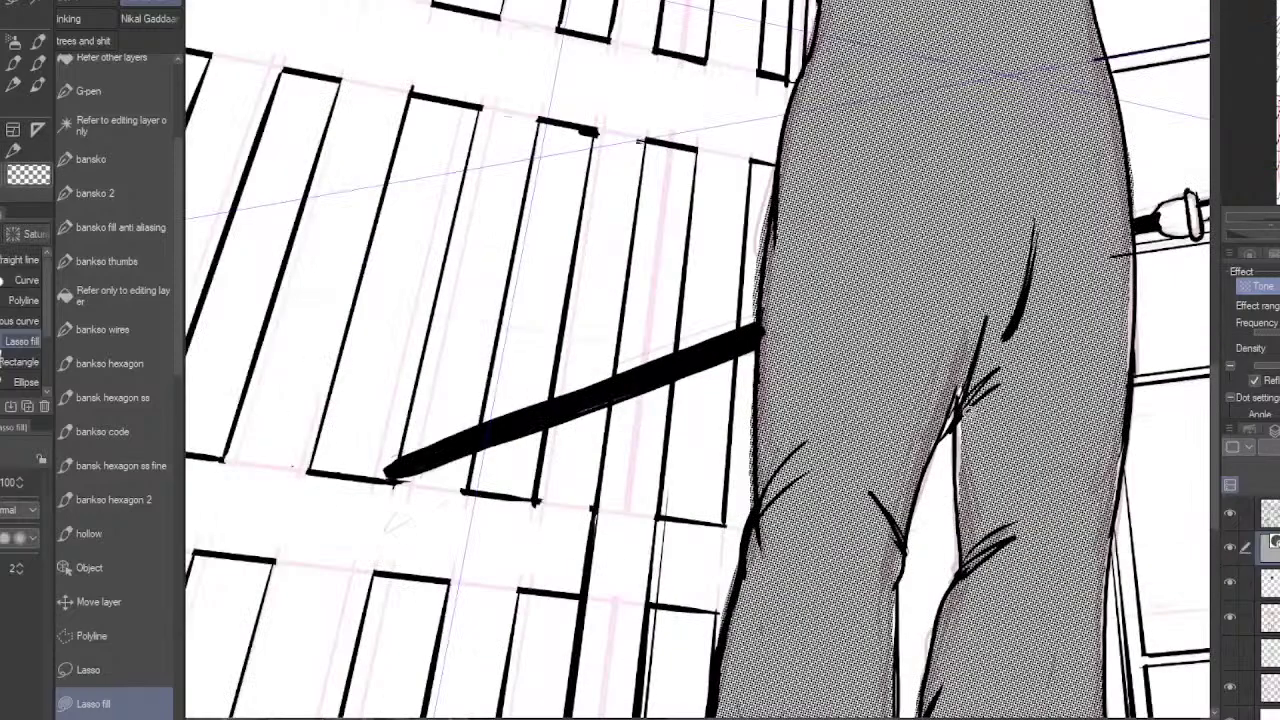
scroll(1012, 538, down, 3)
scroll(1012, 538, down, 2)
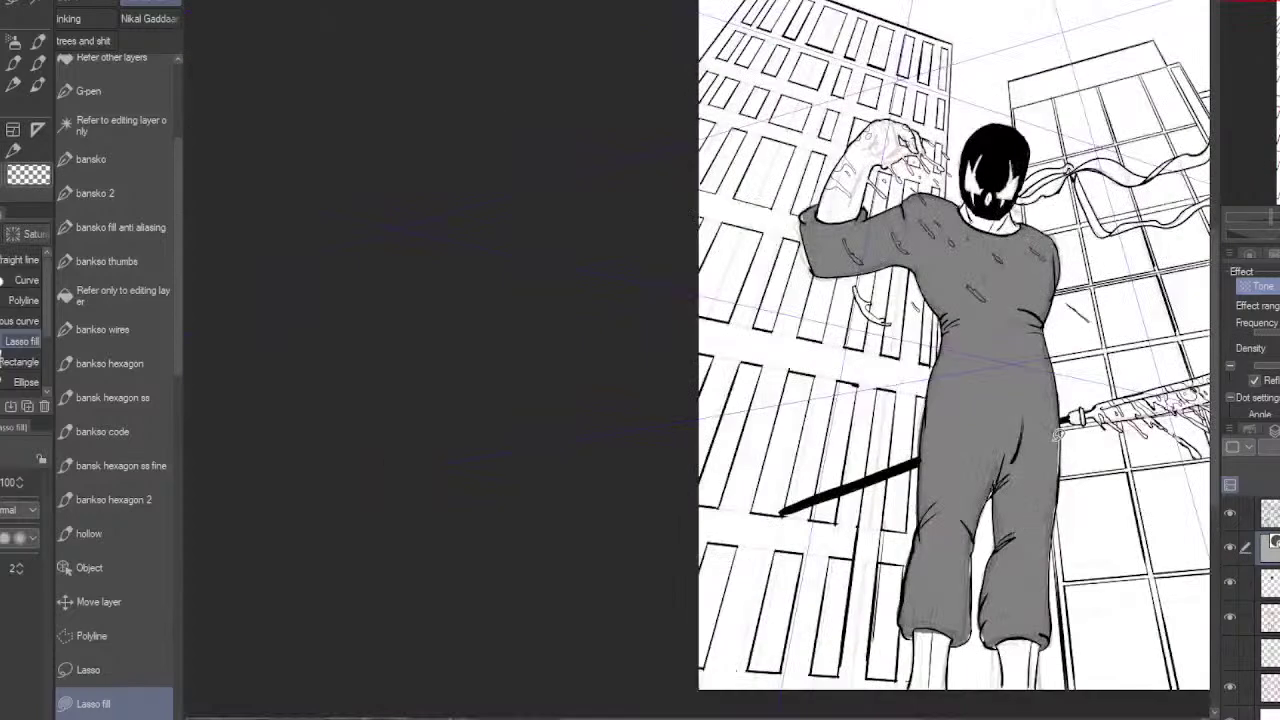
scroll(1050, 440, up, 4)
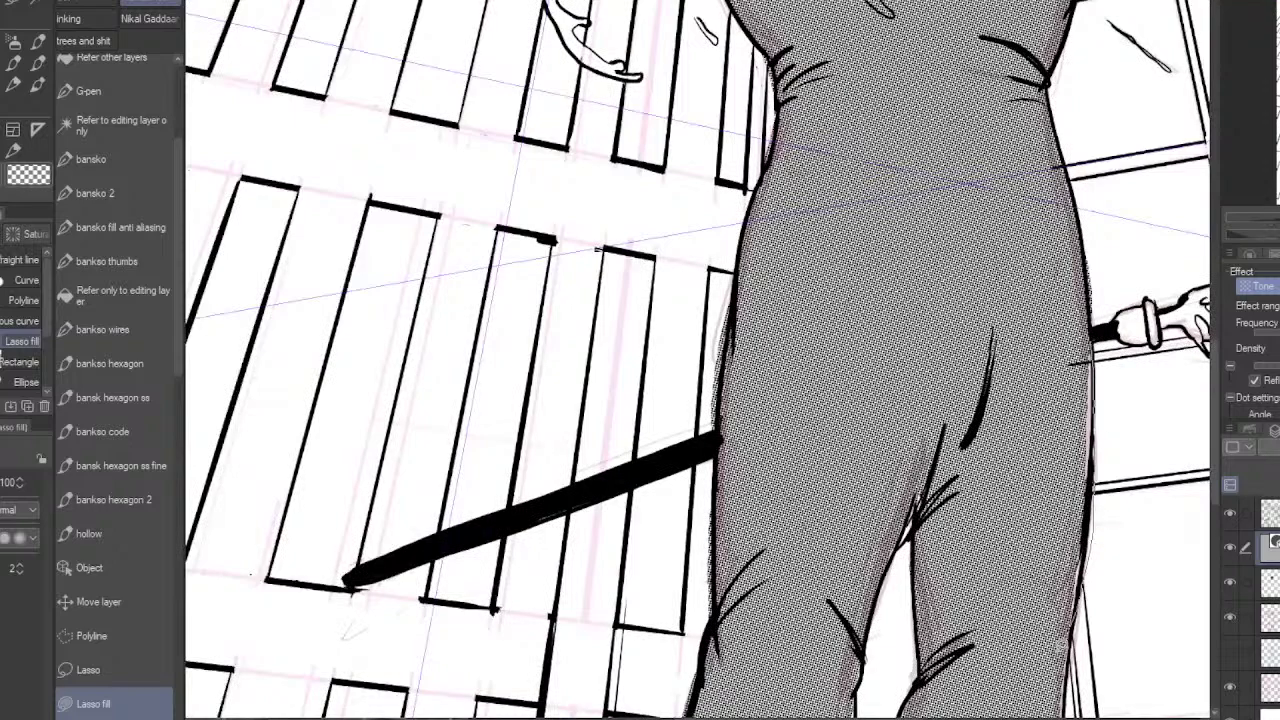
scroll(1060, 560, down, 3)
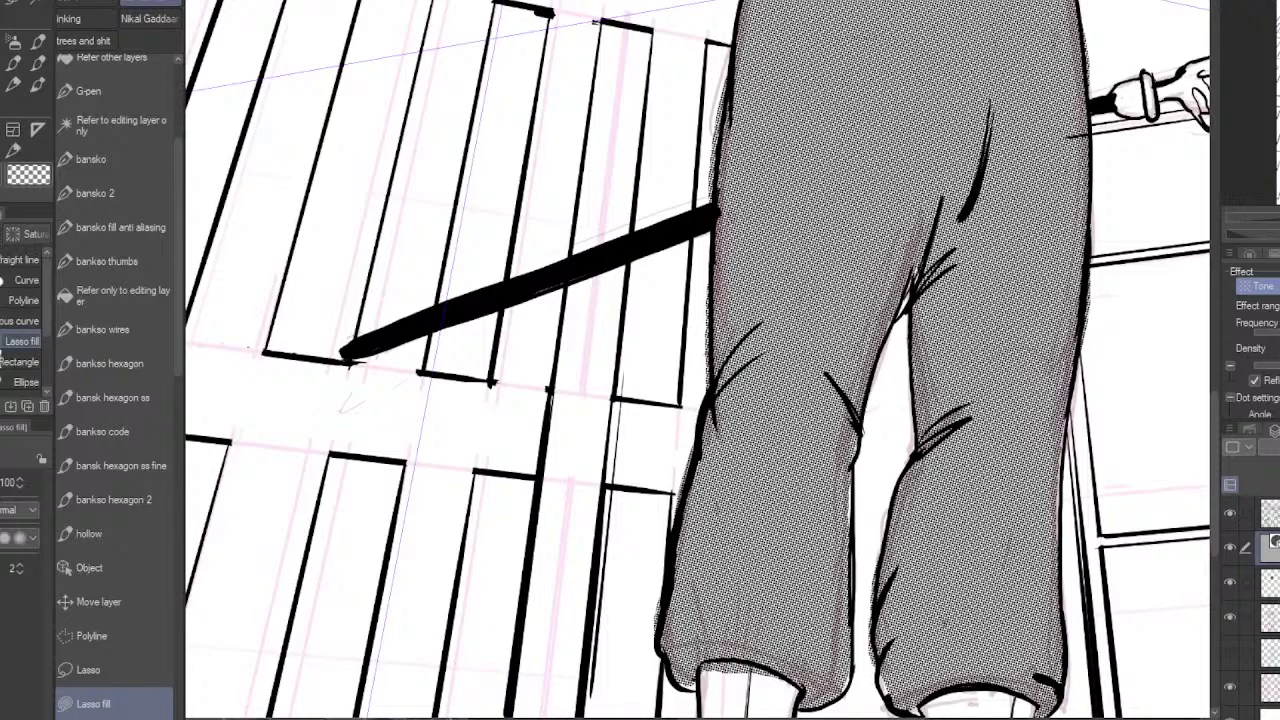
key(ctrl+plus)
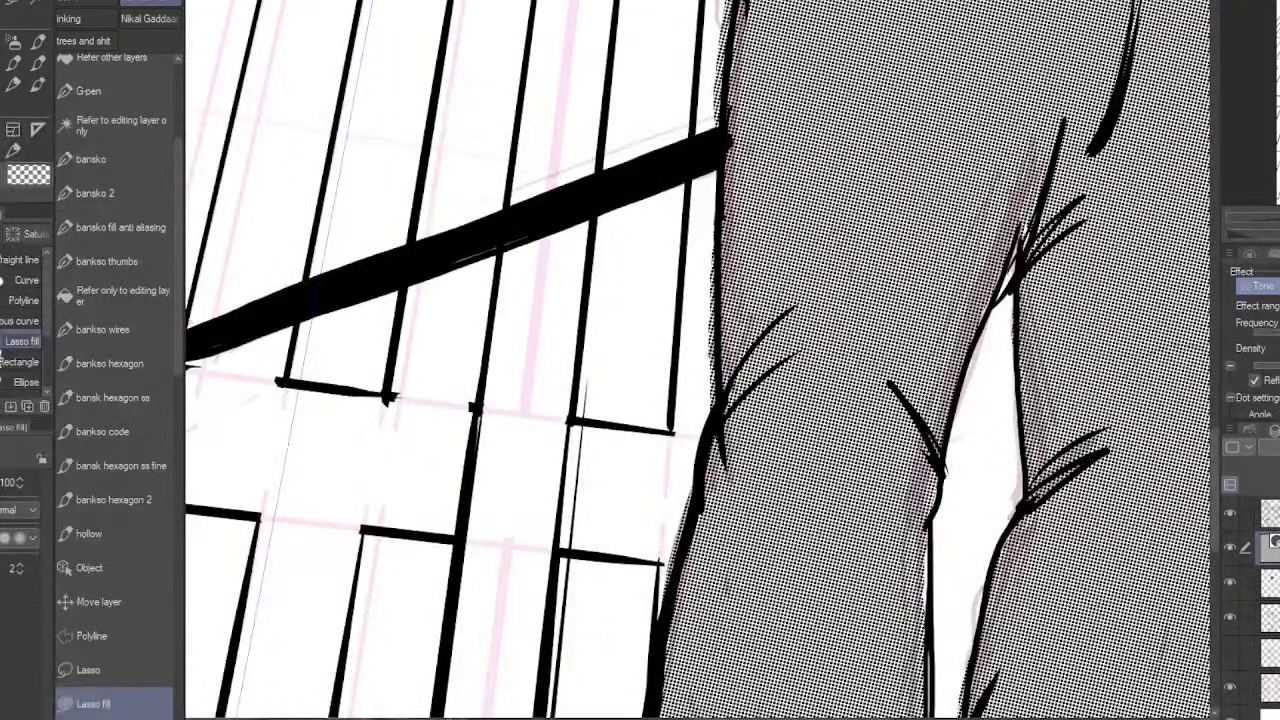
key(ctrl+minus)
key(ctrl+minus)
key(ctrl+minus)
key(ctrl+minus)
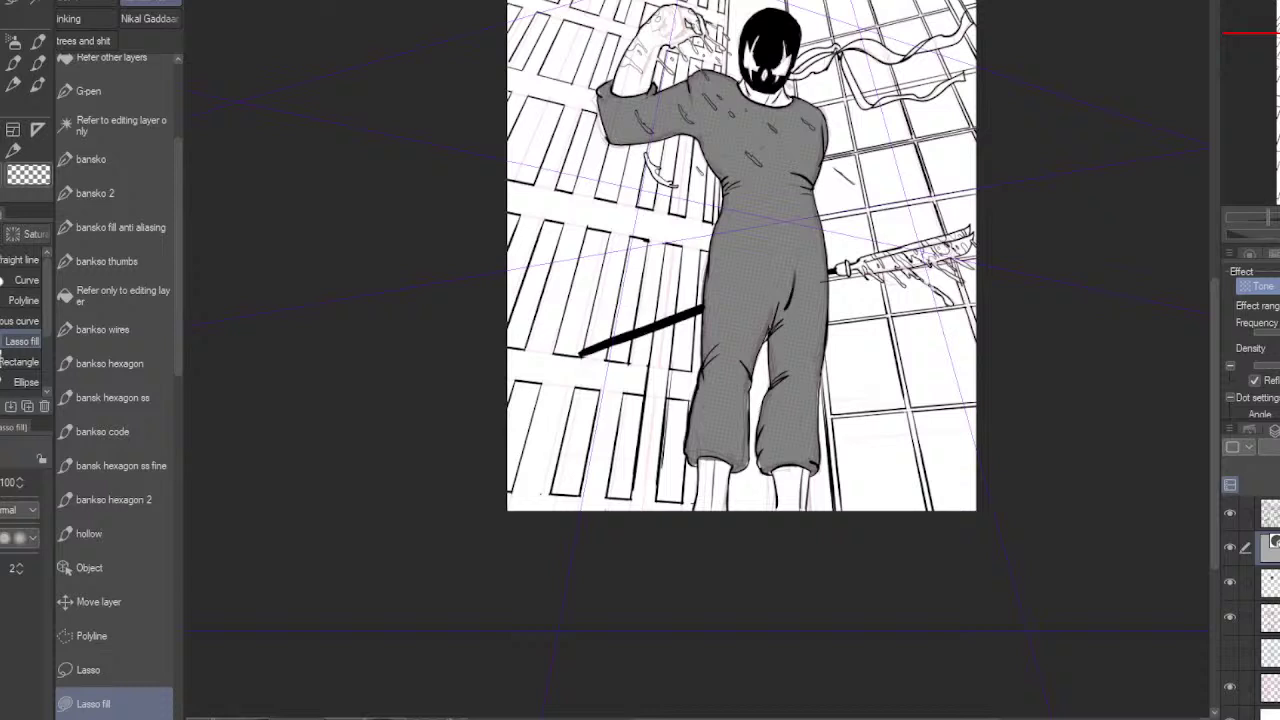
- Add a new layer above the tone and fill the chest, shoulders and raised sleeve black, leaving tone along the lower edges
key(ctrl+shift+n)
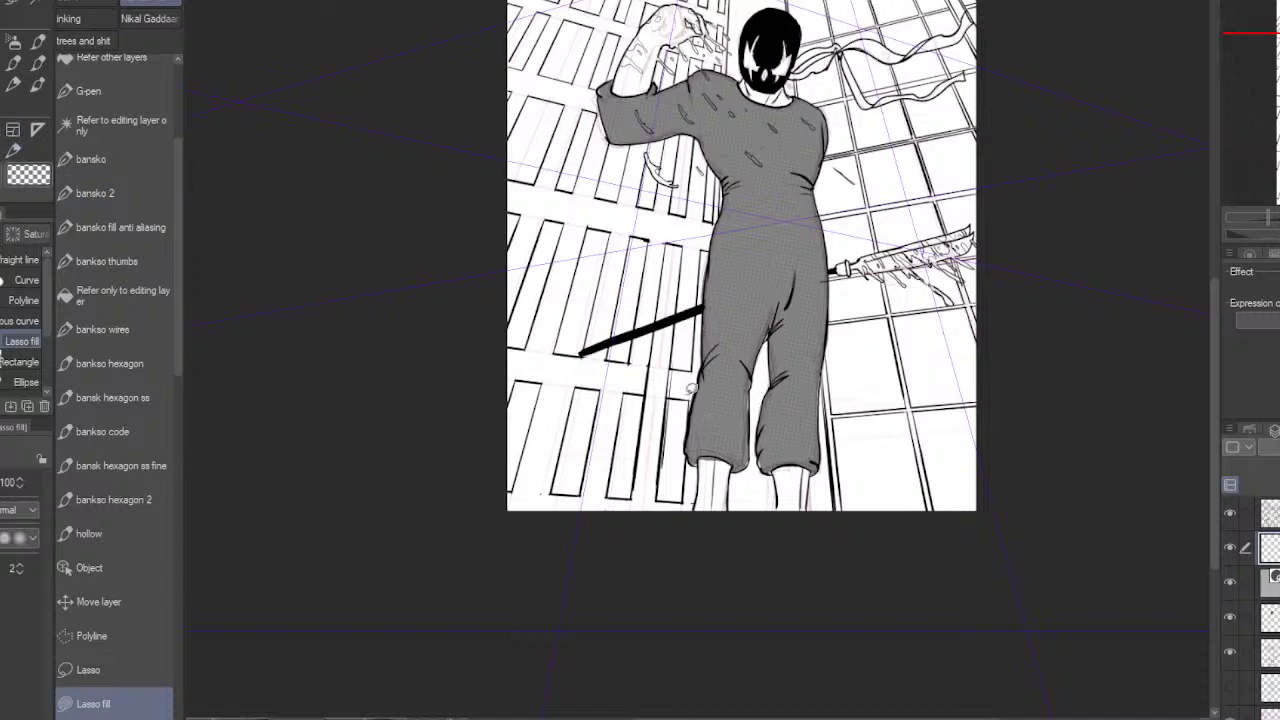
scroll(693, 305, up, 4)
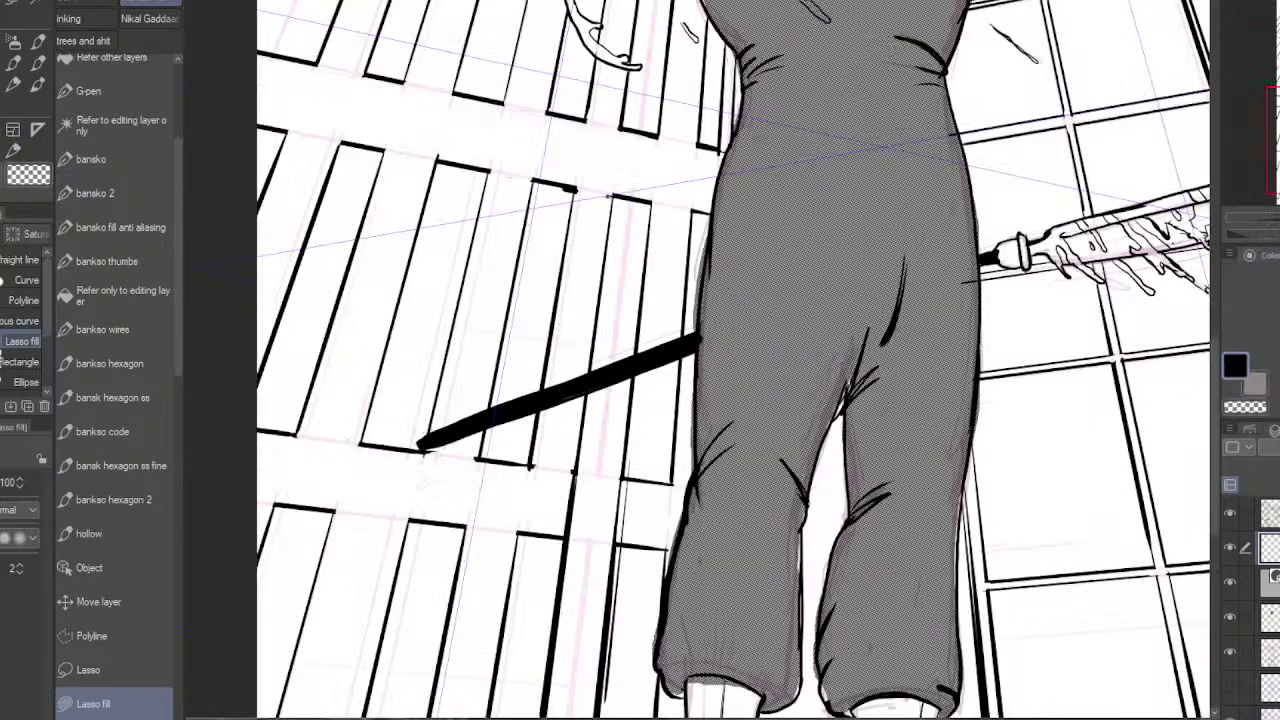
scroll(930, 305, down, 5)
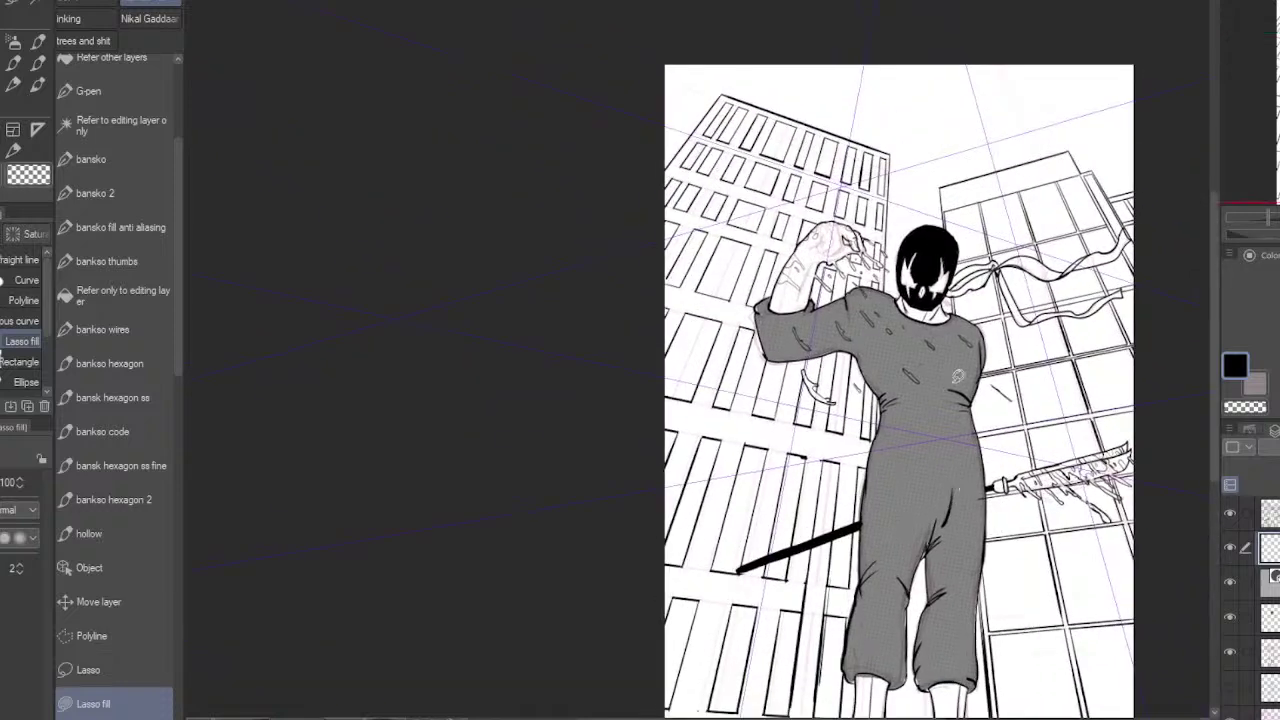
scroll(911, 365, up, 3)
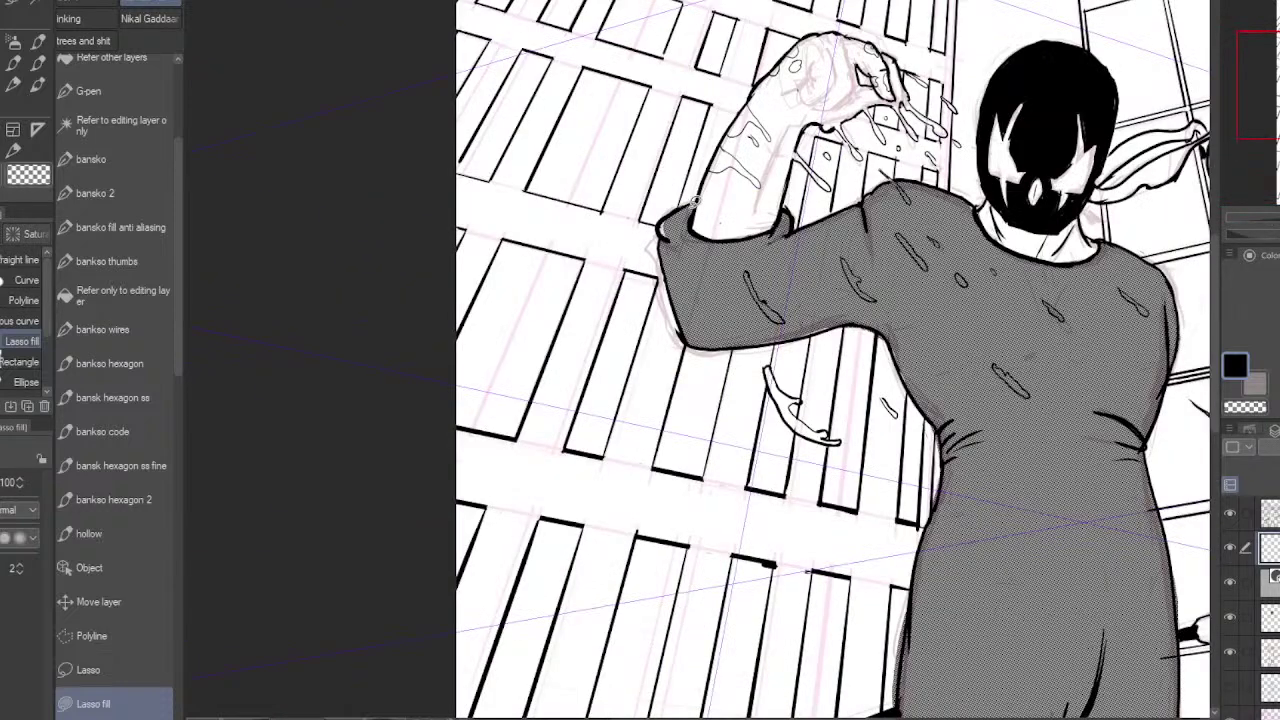
mouse_move(662, 228)
mouse_down()
mouse_move(708, 320)
mouse_move(747, 326)
mouse_move(855, 290)
mouse_move(884, 295)
mouse_move(922, 346)
mouse_move(1119, 420)
mouse_move(1170, 356)
mouse_move(1179, 301)
mouse_move(1112, 235)
mouse_move(1032, 255)
mouse_move(966, 196)
mouse_move(881, 180)
mouse_move(807, 224)
mouse_move(785, 213)
mouse_move(744, 232)
mouse_move(690, 230)
mouse_up()
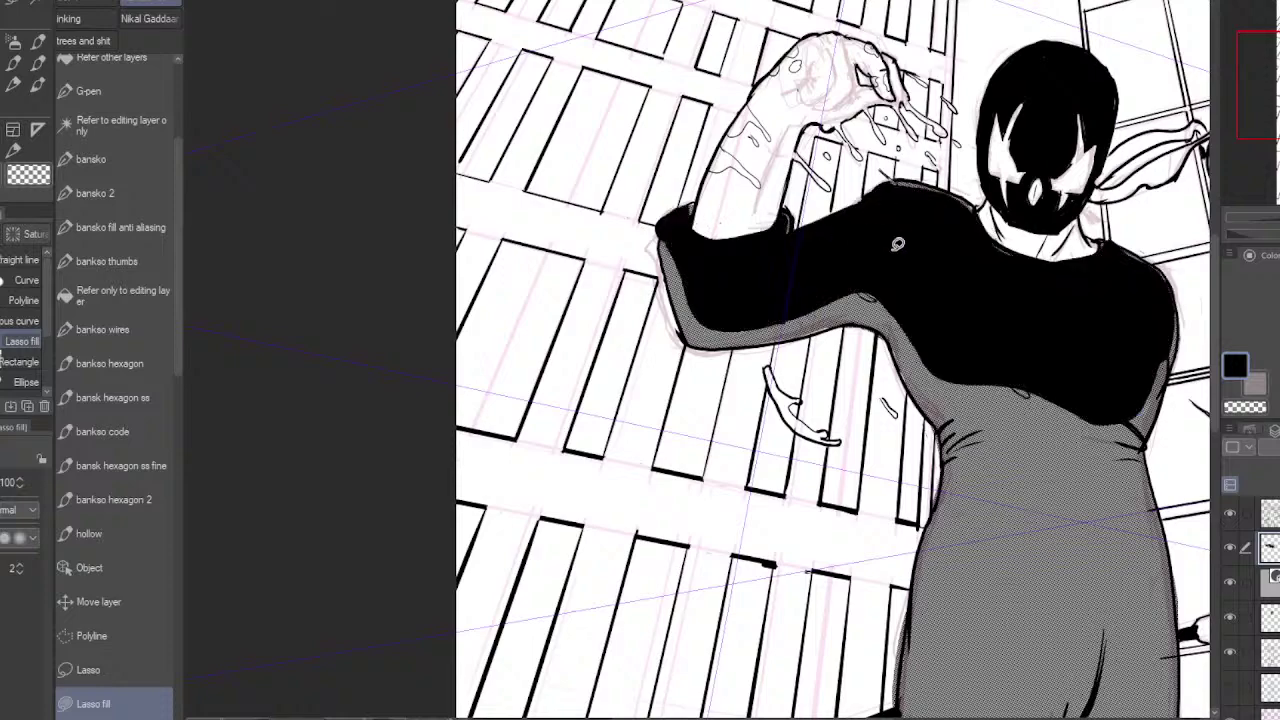
drag(1063, 471, 1011, 274)
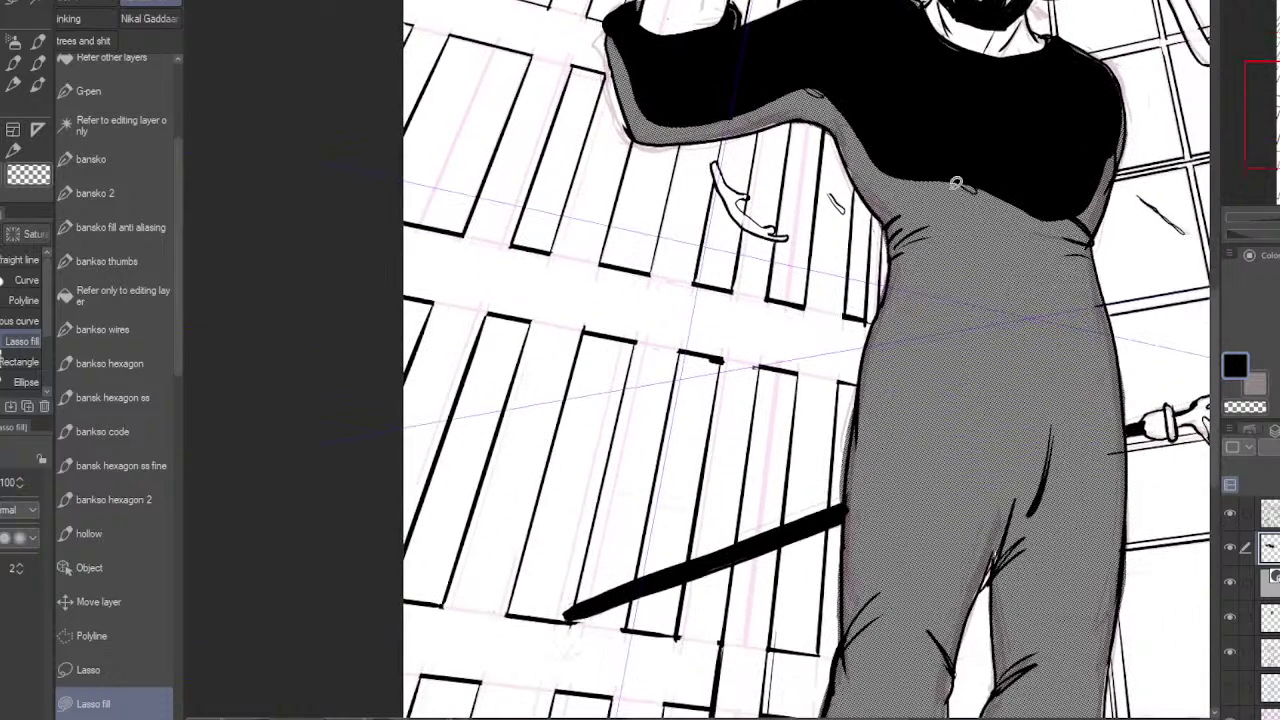
- Extend the black shadow in a rounded shape down the torso and add one from the crotch down the far leg's inner side
mouse_move(943, 181)
mouse_down()
mouse_move(977, 222)
mouse_move(1067, 293)
mouse_move(1080, 211)
mouse_up()
drag(1025, 525, 1037, 263)
mouse_move(1000, 335)
mouse_down()
mouse_move(1064, 154)
mouse_move(1058, 380)
mouse_move(1017, 604)
mouse_move(987, 534)
mouse_move(1020, 259)
mouse_move(1068, 139)
mouse_up()
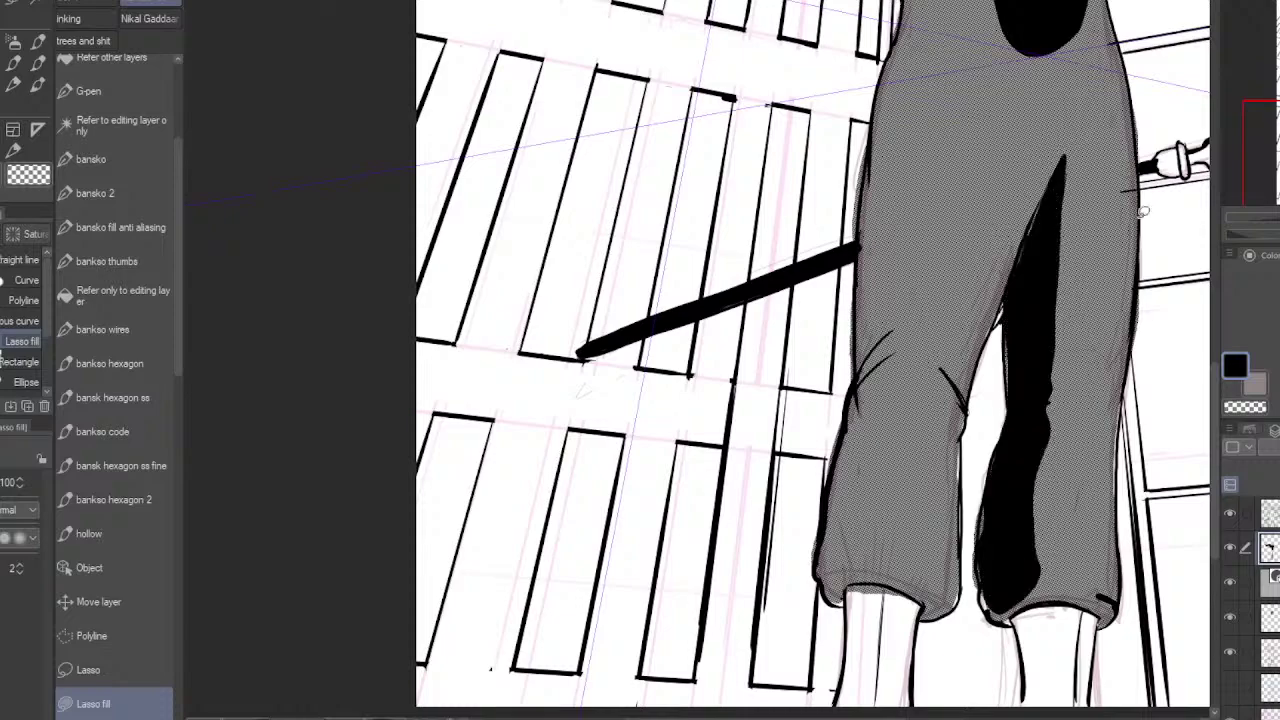
- Fill a black shadow along the outer hip and thigh on the raised-arm side, ending above the knee folds
mouse_move(1093, 272)
mouse_down()
mouse_move(1045, 497)
mouse_move(1085, 567)
mouse_up()
drag(929, 431, 961, 252)
mouse_move(928, 127)
mouse_down()
mouse_move(975, 124)
mouse_move(882, 490)
mouse_move(905, 190)
mouse_move(925, 125)
mouse_up()
scroll(991, 346, down, 3)
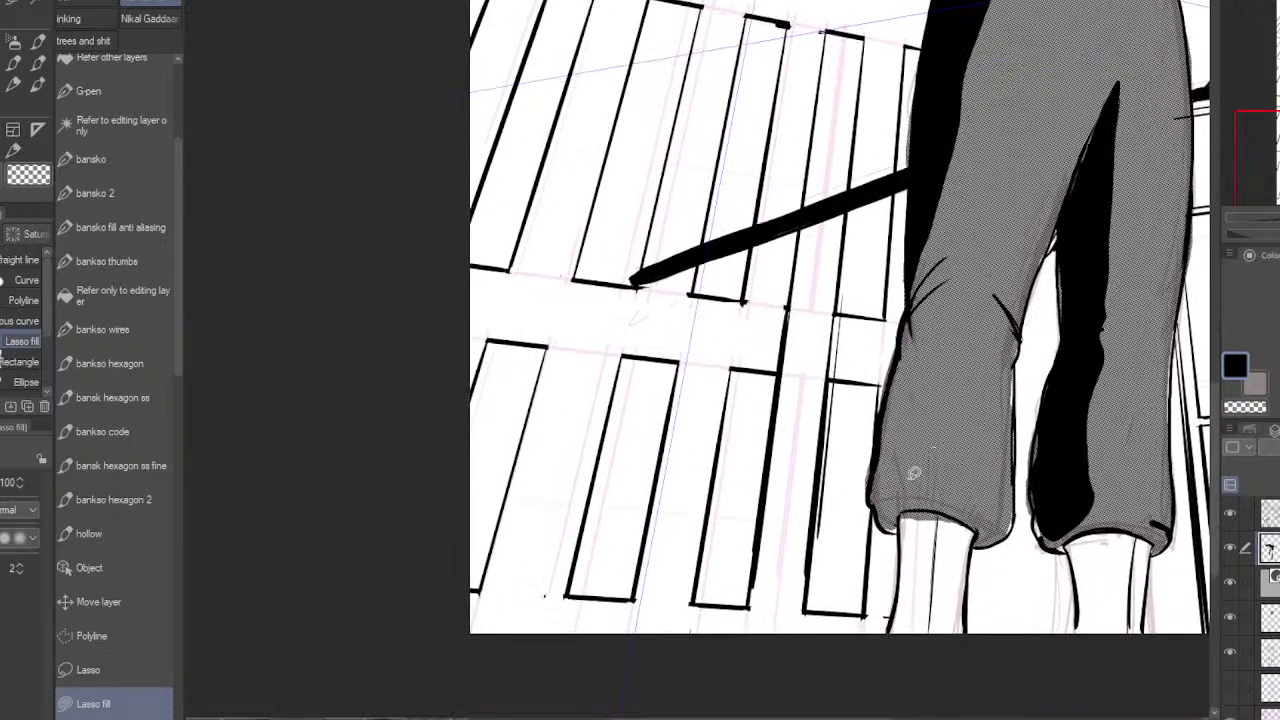
- Fill the raised-arm-side trouser leg black below the knee and add black shadows along the far leg's knee fold, outer shin and thigh
mouse_move(910, 335)
mouse_down()
mouse_move(1012, 320)
mouse_move(1008, 500)
mouse_move(890, 508)
mouse_move(905, 330)
mouse_up()
mouse_move(1148, 416)
mouse_down()
mouse_move(1100, 346)
mouse_move(1143, 320)
mouse_move(1128, 410)
mouse_up()
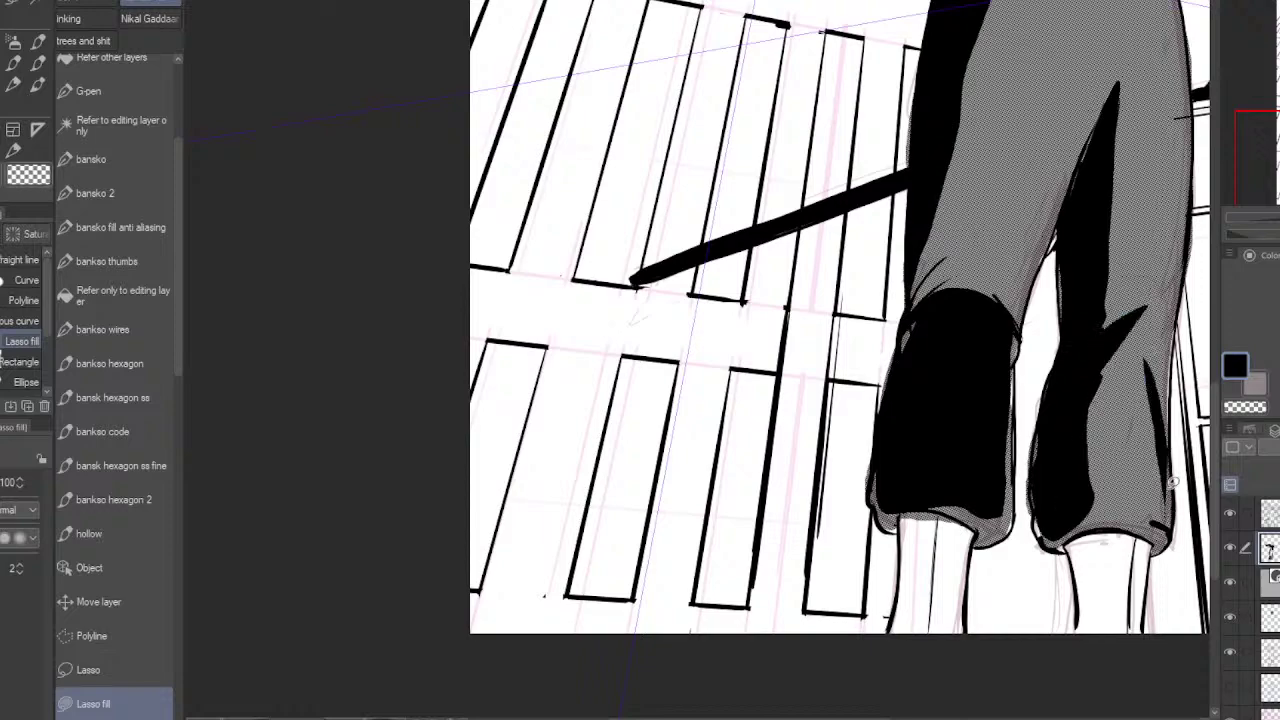
scroll(1160, 470, up, 3)
scroll(1073, 562, up, 2)
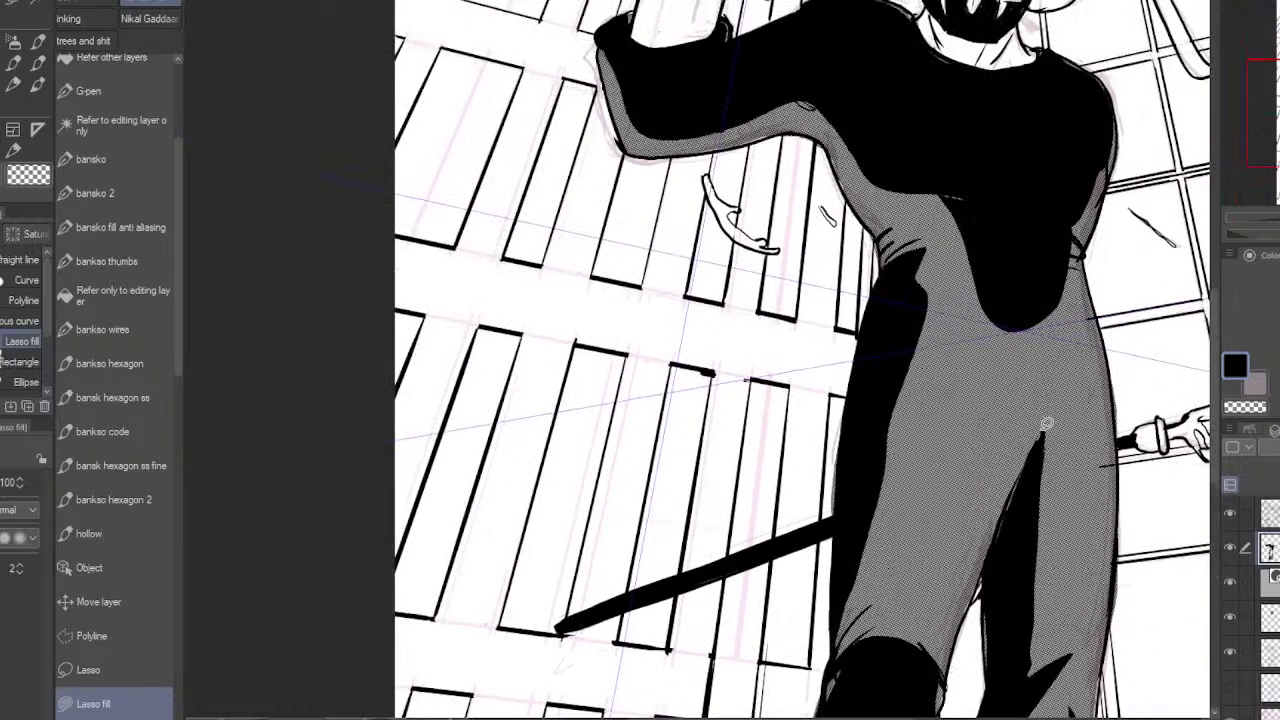
mouse_move(1086, 338)
mouse_down()
mouse_move(1080, 596)
mouse_move(1030, 636)
mouse_up()
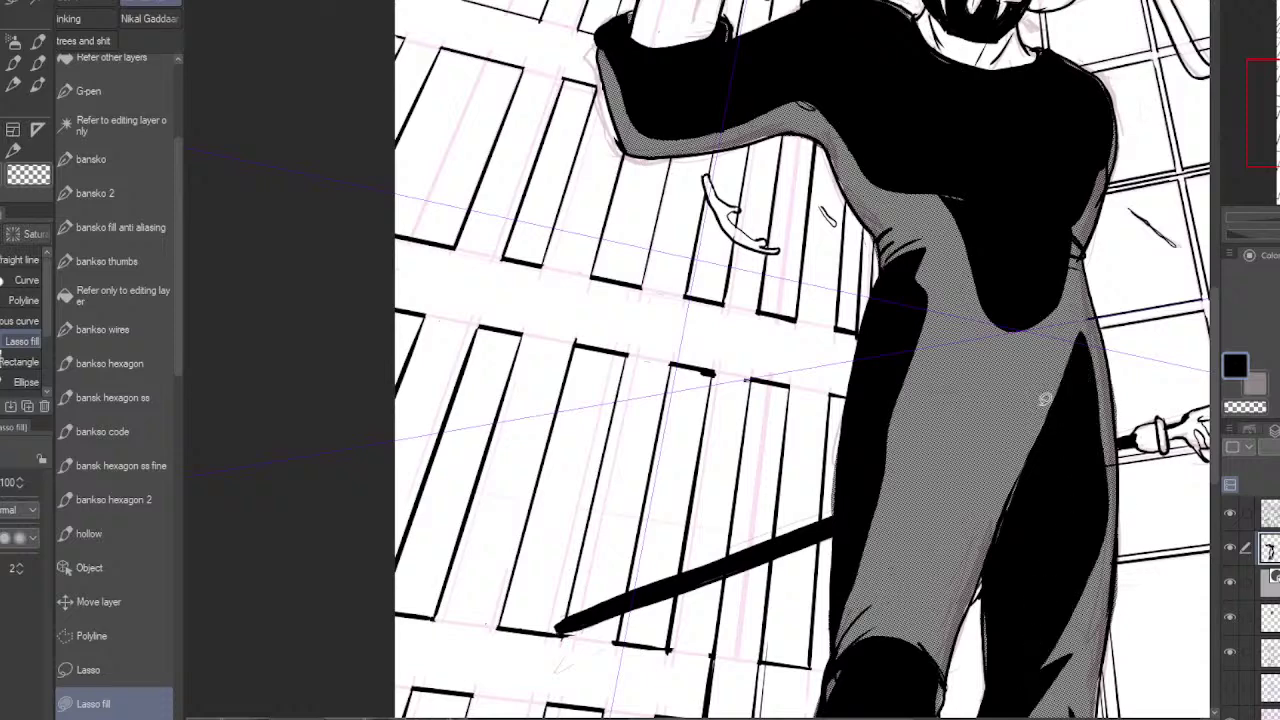
alt+click(1017, 417)
scroll(1016, 417, down, 1)
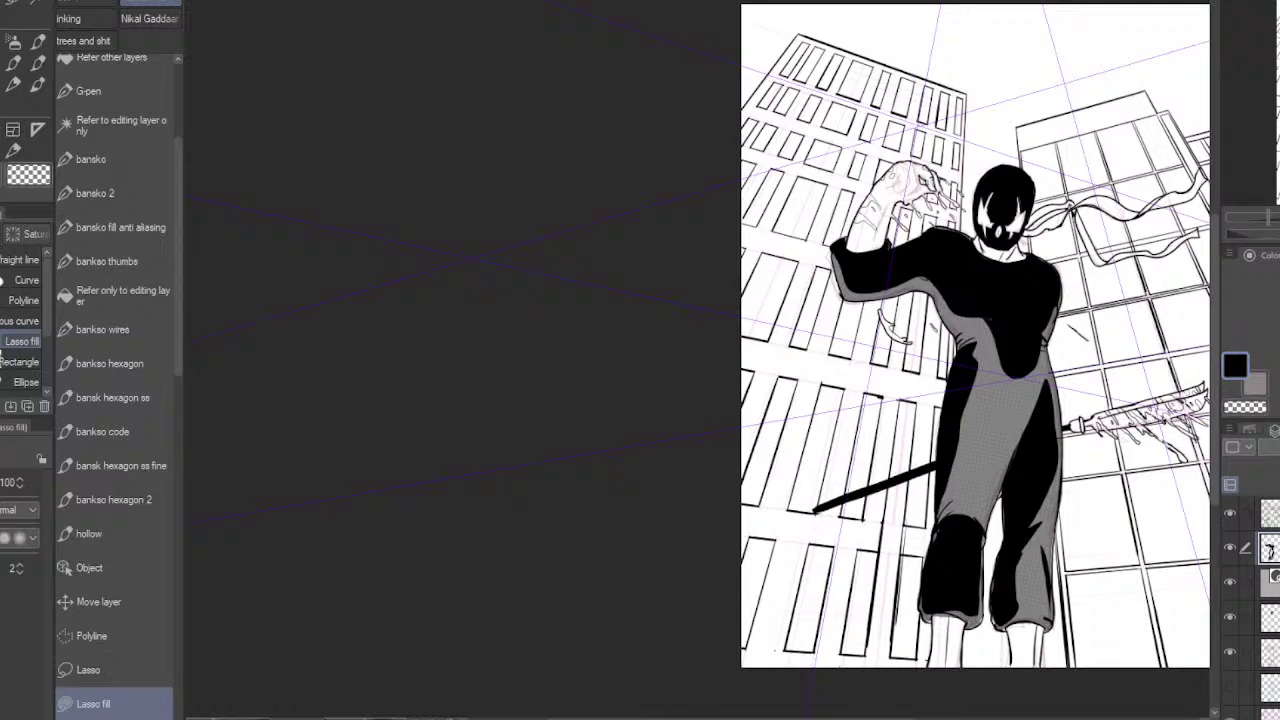
- Sketch an arrow with the bankso code brush by the far building's roof corner, pointing down toward the figure
scroll(1015, 348, up, 1)
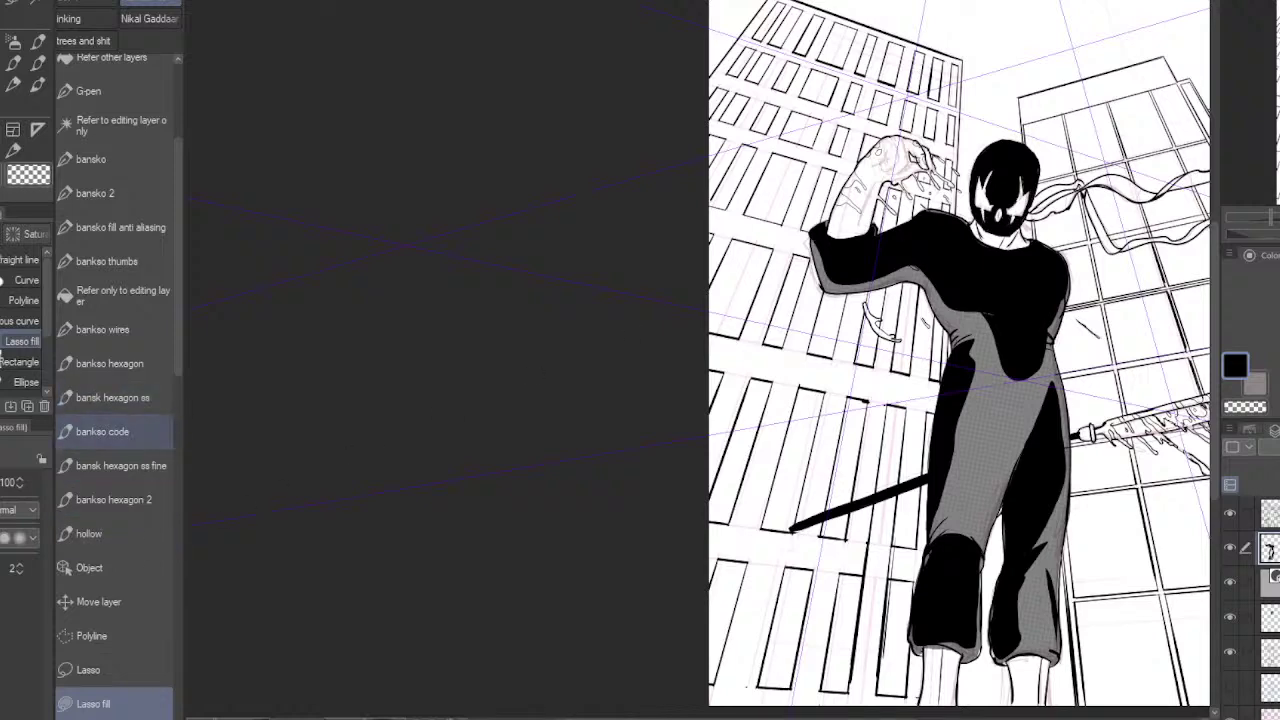
click(102, 431)
drag(1040, 250, 927, 379)
mouse_move(1098, 130)
mouse_down()
mouse_move(1040, 228)
mouse_move(1073, 208)
mouse_up()
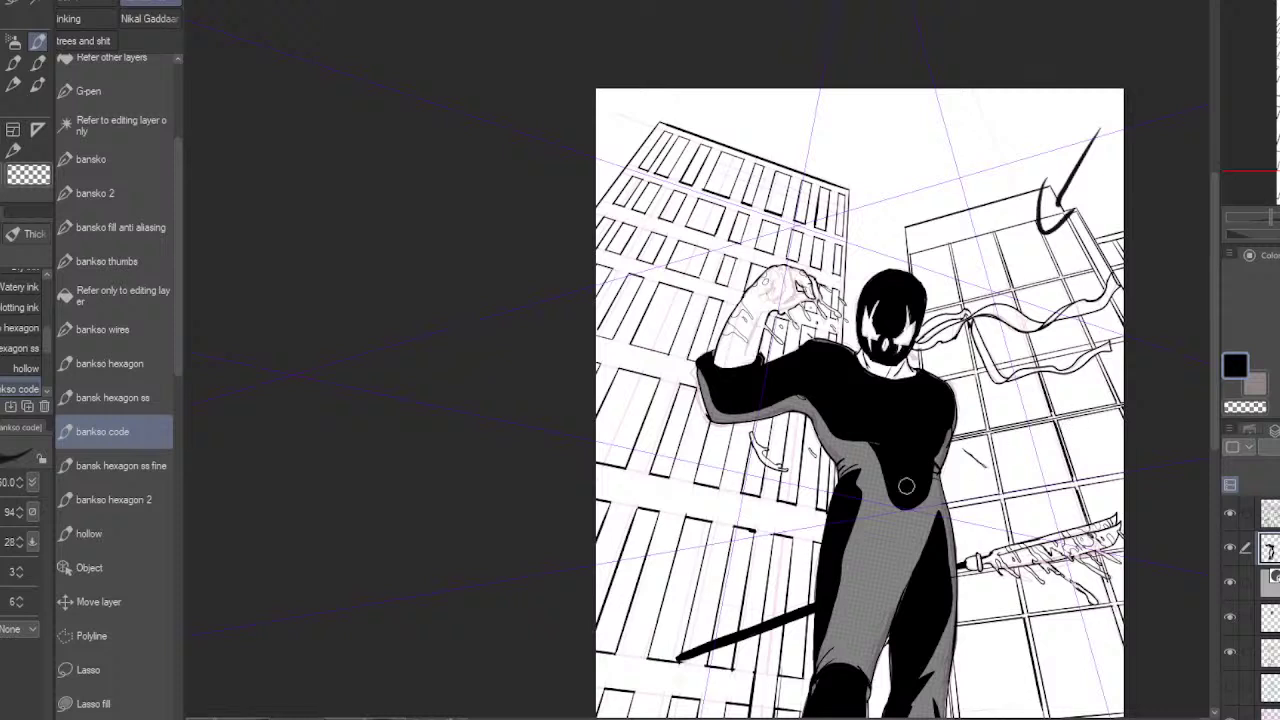
- Lasso-fill the toned sleeve underside and raised-arm side of the torso black, and add pointed fold shadows at the hip
click(100, 703)
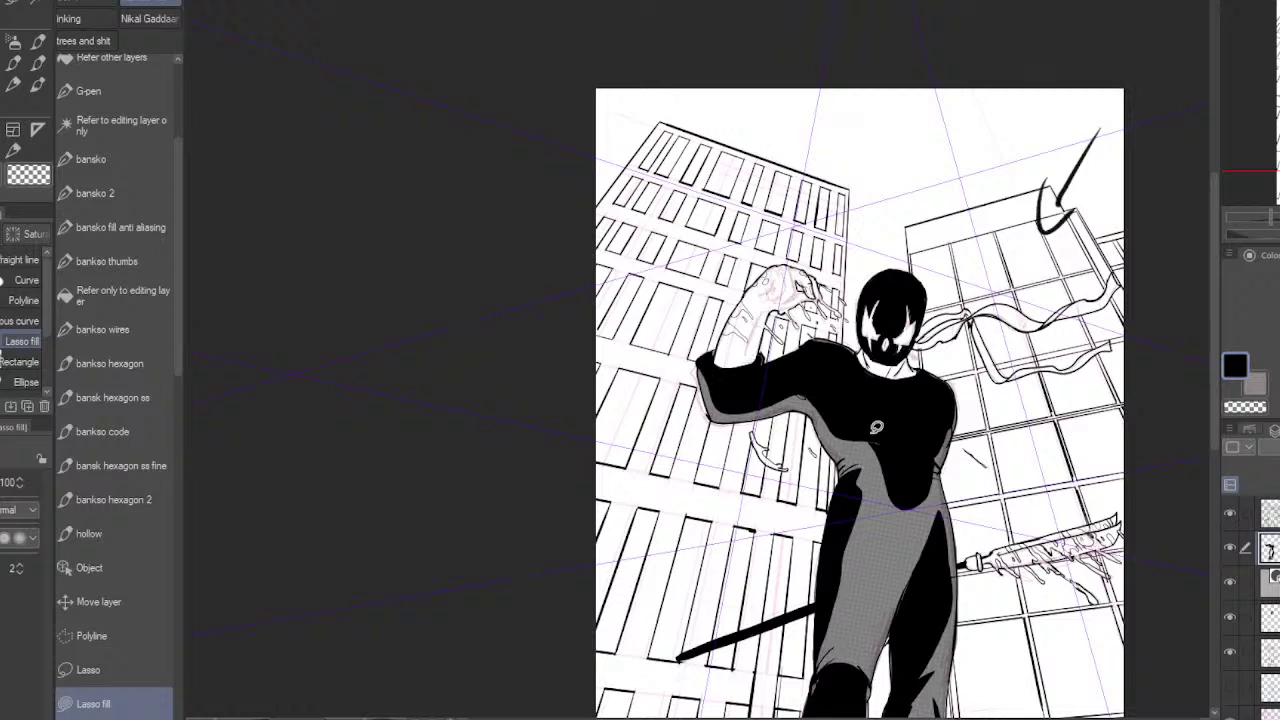
mouse_move(816, 396)
mouse_down()
mouse_move(878, 440)
mouse_move(831, 580)
mouse_move(835, 446)
mouse_move(804, 406)
mouse_move(718, 413)
mouse_move(705, 389)
mouse_move(720, 360)
mouse_up()
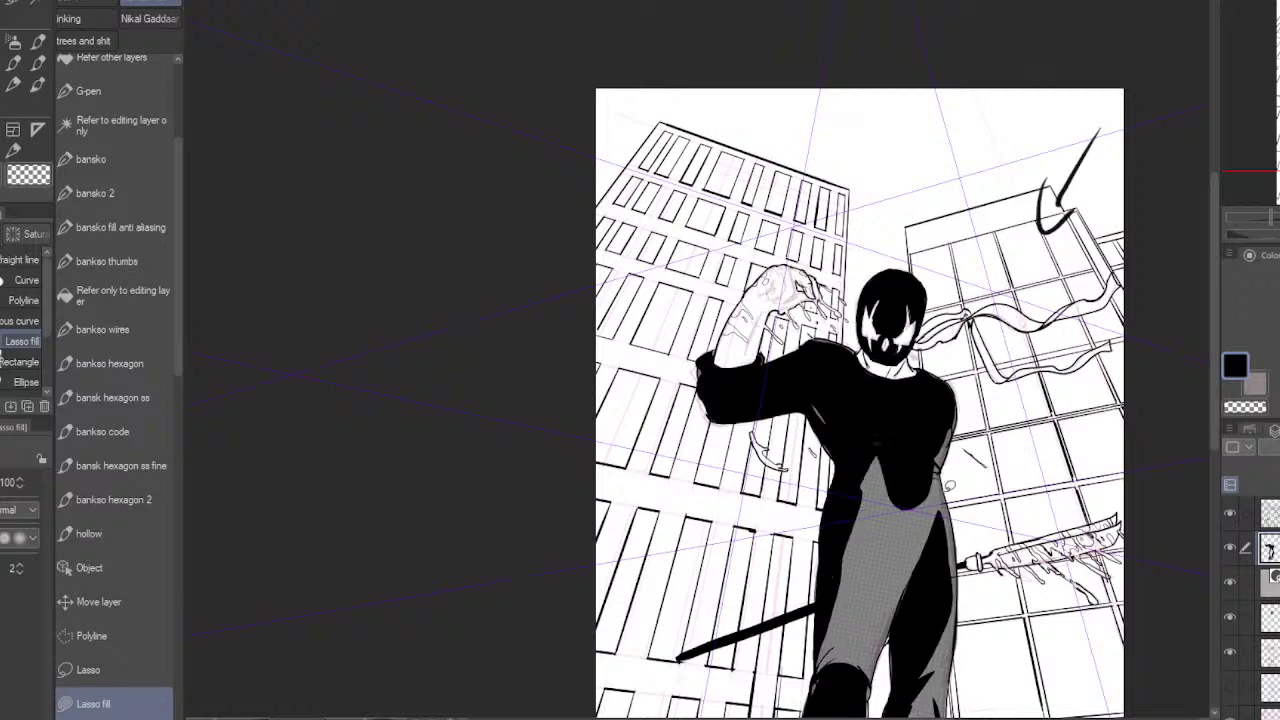
scroll(917, 472, down, 3)
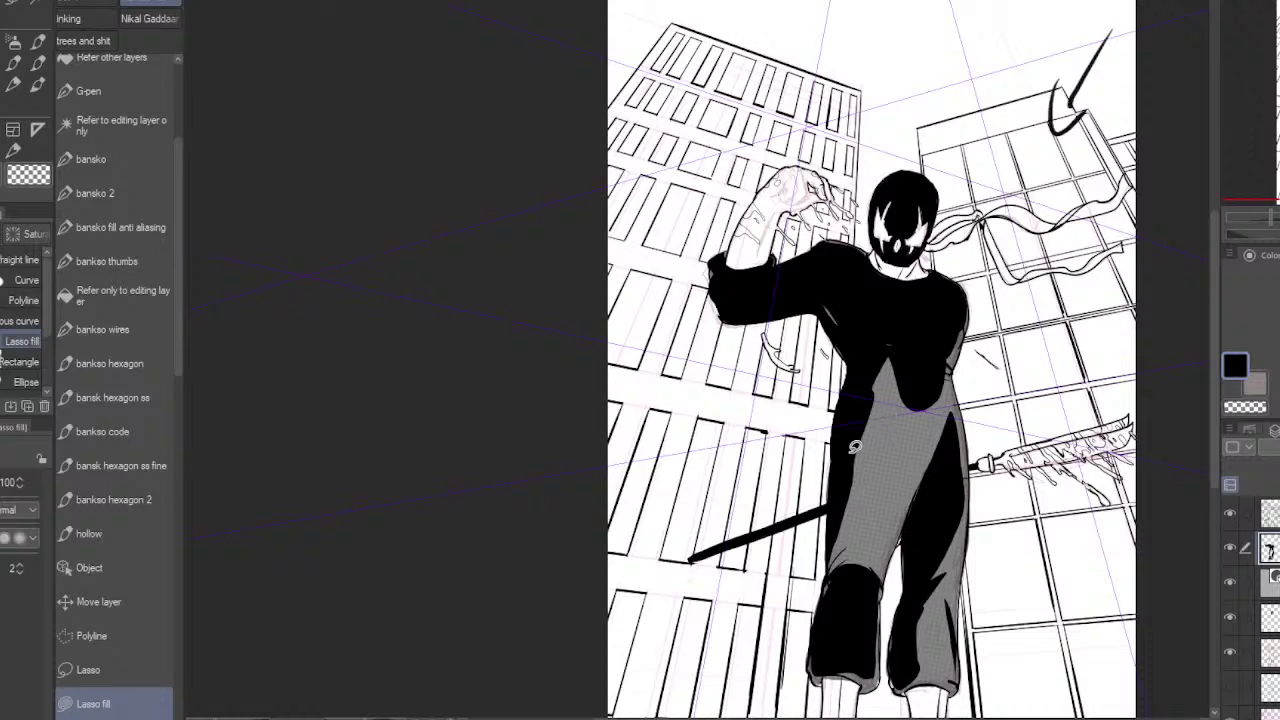
mouse_move(880, 425)
mouse_down()
mouse_move(838, 593)
mouse_move(874, 410)
mouse_up()
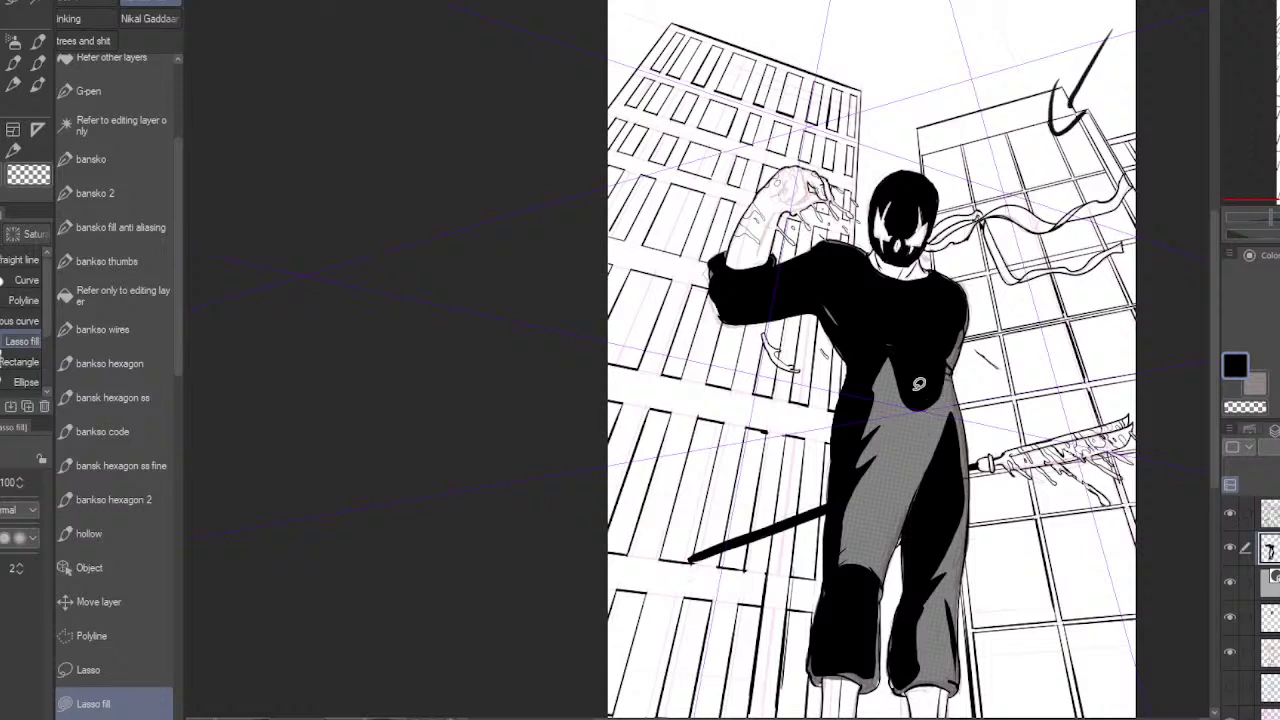
- Cut the chest and belly back to tone, and fill a curved black shadow beneath the pectorals and down the far flank
mouse_move(918, 386)
mouse_down()
mouse_move(940, 320)
mouse_move(920, 290)
mouse_move(885, 300)
mouse_move(870, 280)
mouse_up()
mouse_move(880, 360)
mouse_down()
mouse_move(900, 300)
mouse_move(962, 275)
mouse_move(945, 375)
mouse_move(848, 248)
mouse_move(828, 258)
mouse_move(840, 292)
mouse_up()
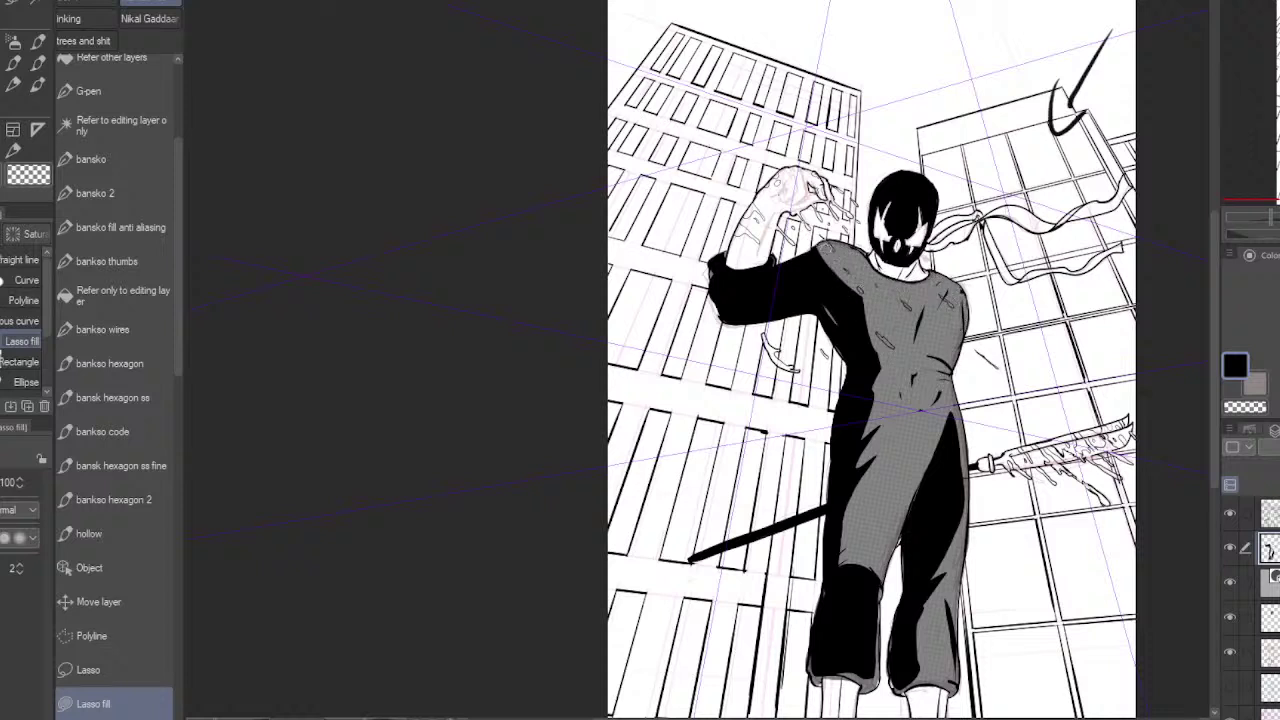
scroll(917, 335, up, 3)
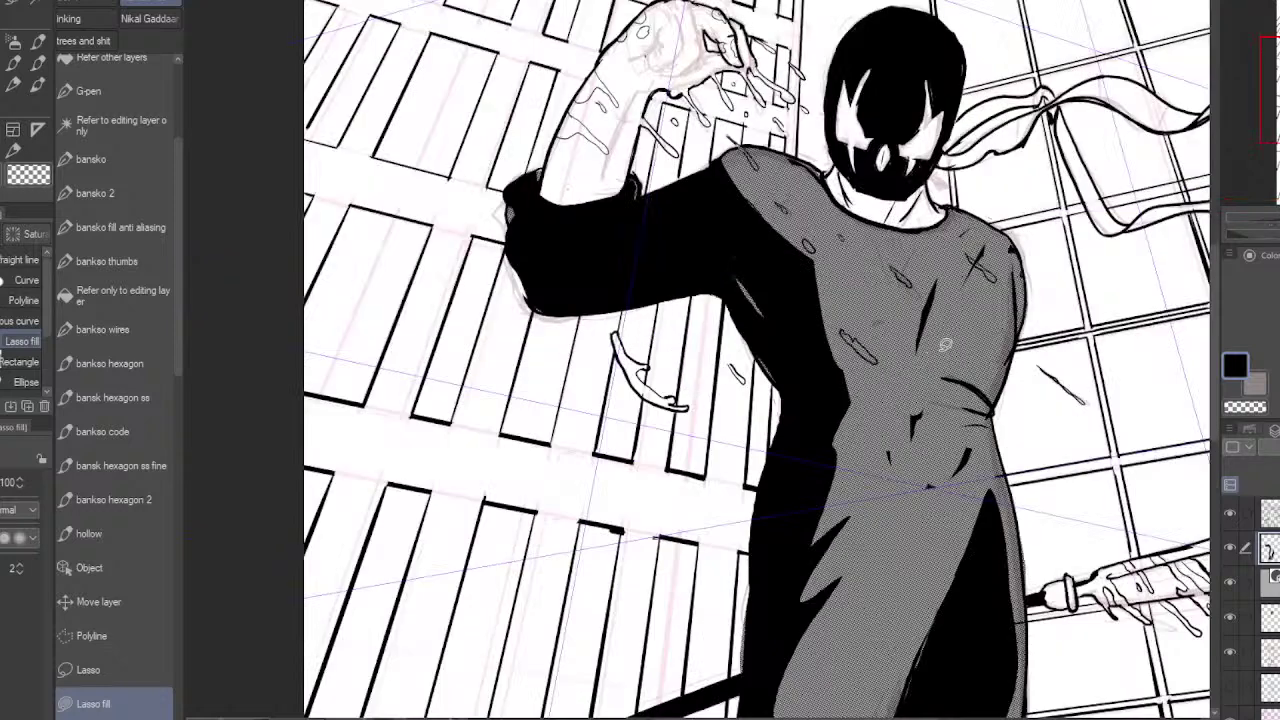
mouse_move(818, 256)
mouse_down()
mouse_move(862, 306)
mouse_move(925, 321)
mouse_move(836, 420)
mouse_up()
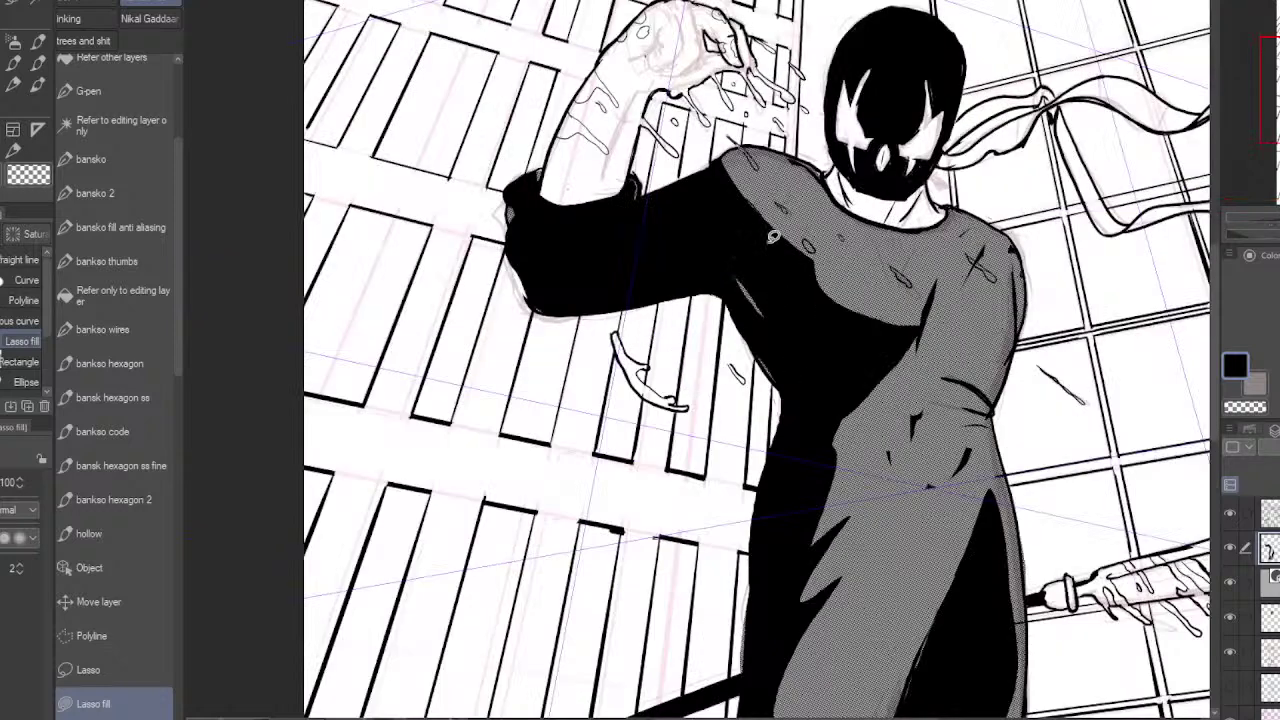
mouse_move(924, 327)
mouse_down()
mouse_move(1011, 342)
mouse_move(997, 396)
mouse_move(965, 378)
mouse_move(862, 392)
mouse_up()
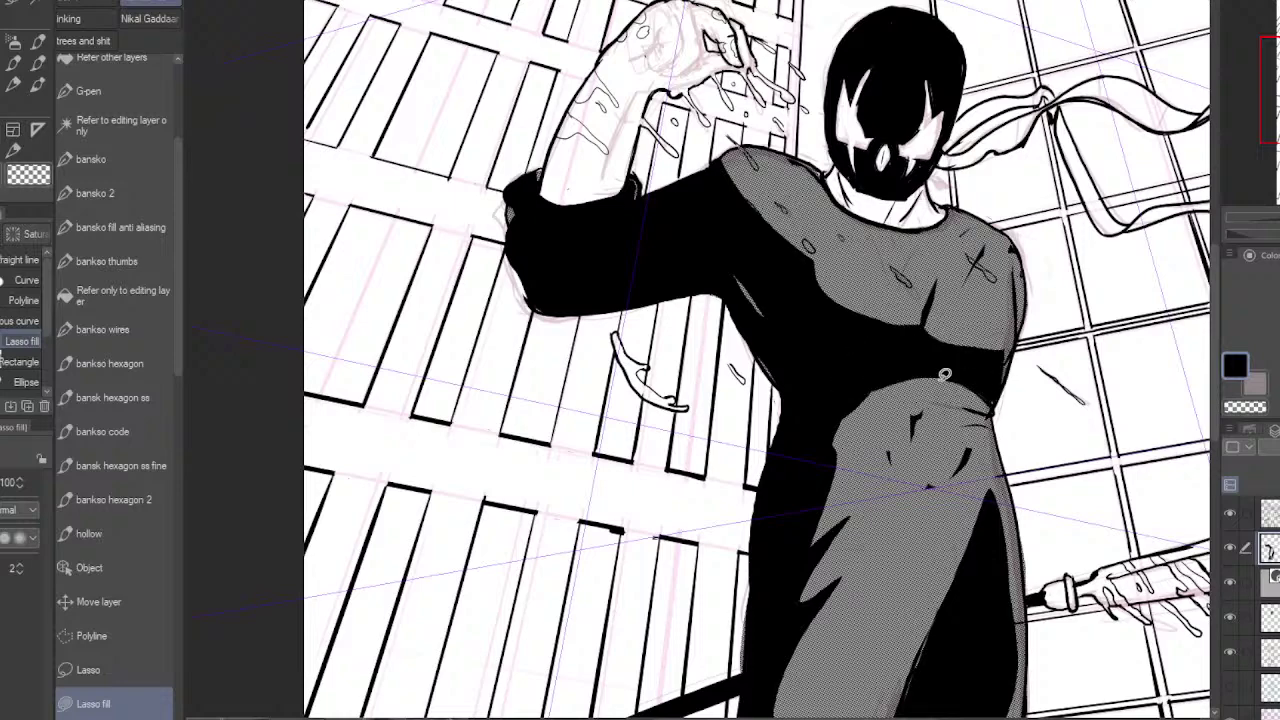
mouse_move(944, 376)
mouse_down()
mouse_move(976, 462)
mouse_move(1000, 304)
mouse_up()
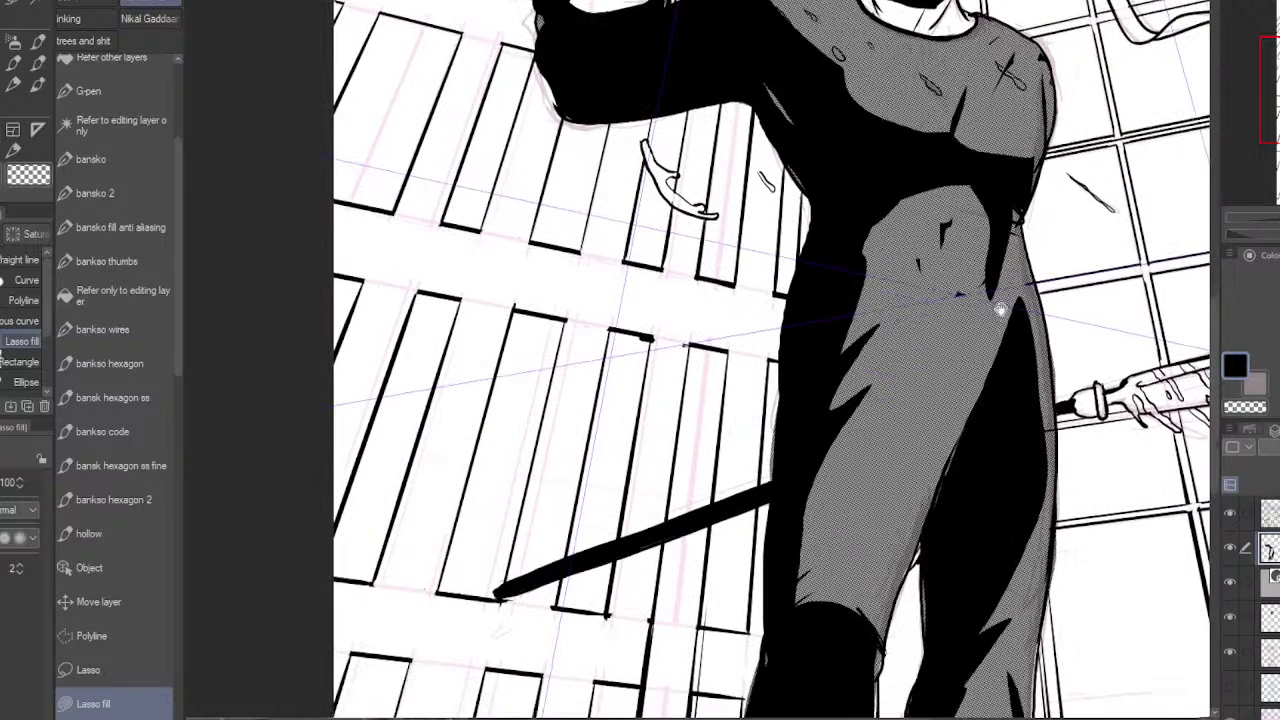
- Fill the toned cuffs at the hems of both trouser legs black
drag(980, 491, 1006, 318)
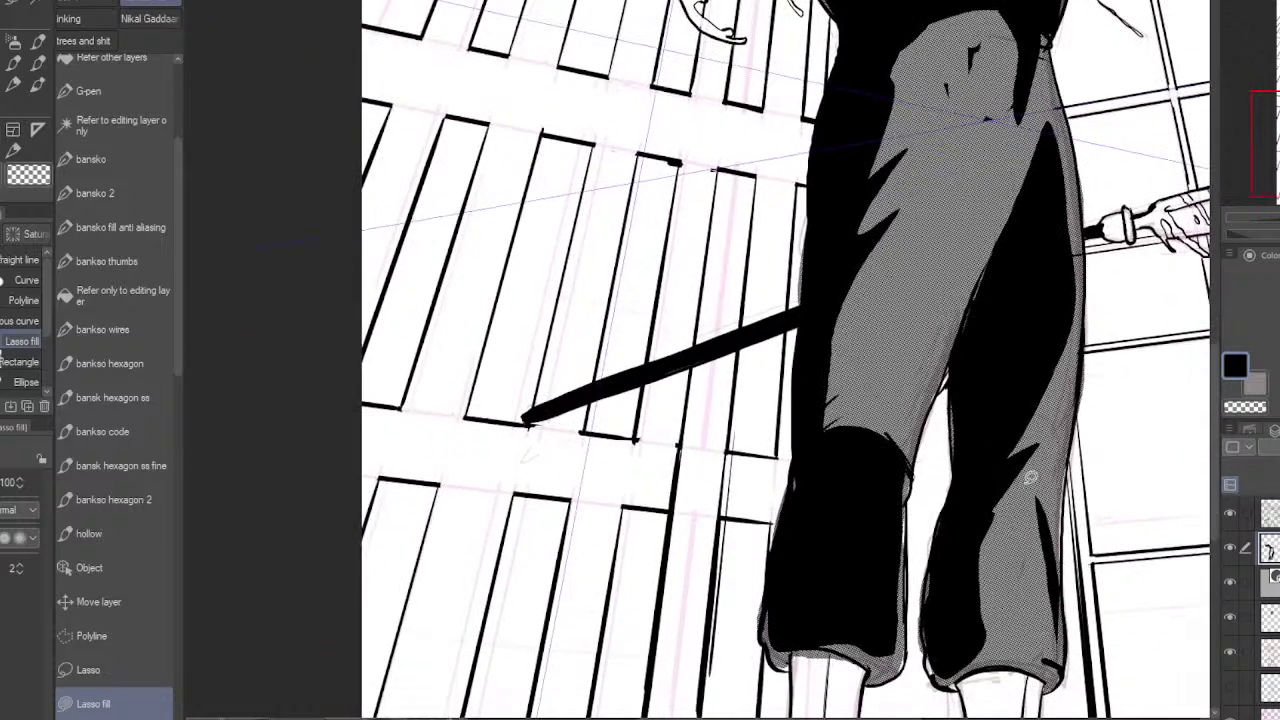
mouse_move(1053, 656)
mouse_down()
mouse_move(943, 650)
mouse_move(939, 677)
mouse_move(1055, 664)
mouse_up()
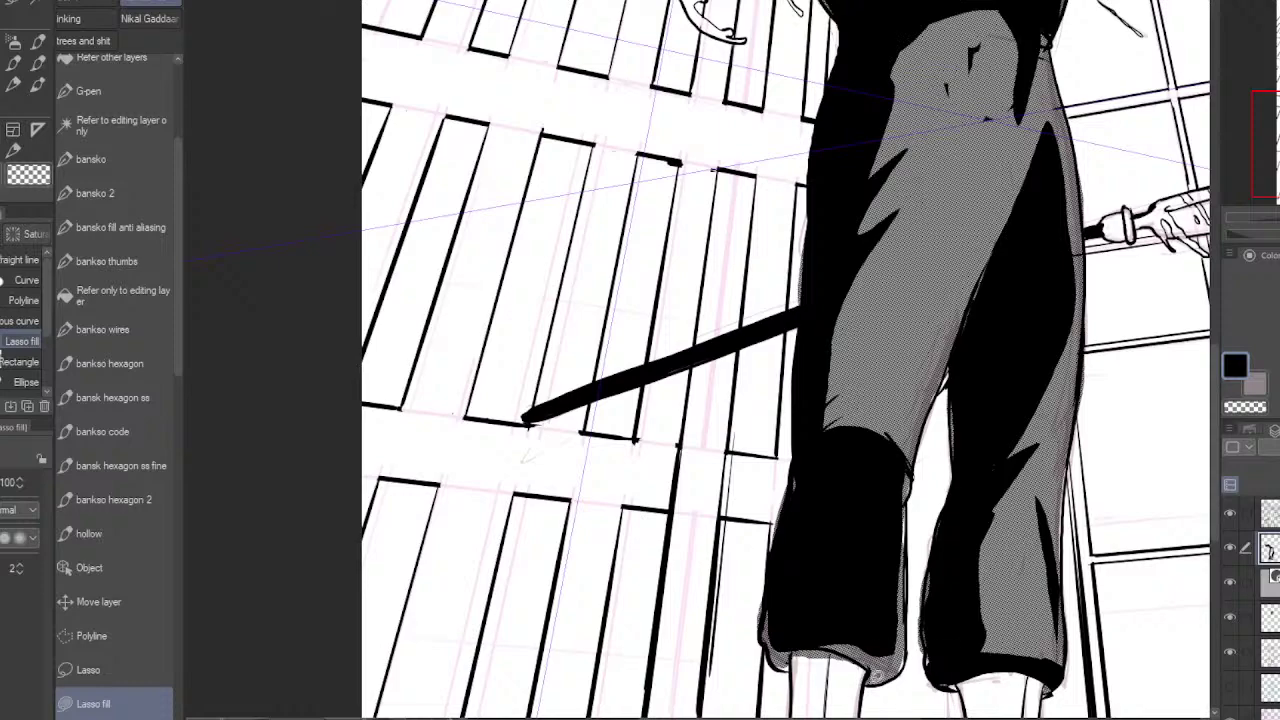
mouse_move(905, 465)
mouse_down()
mouse_move(772, 590)
mouse_move(770, 660)
mouse_move(895, 665)
mouse_move(888, 430)
mouse_up()
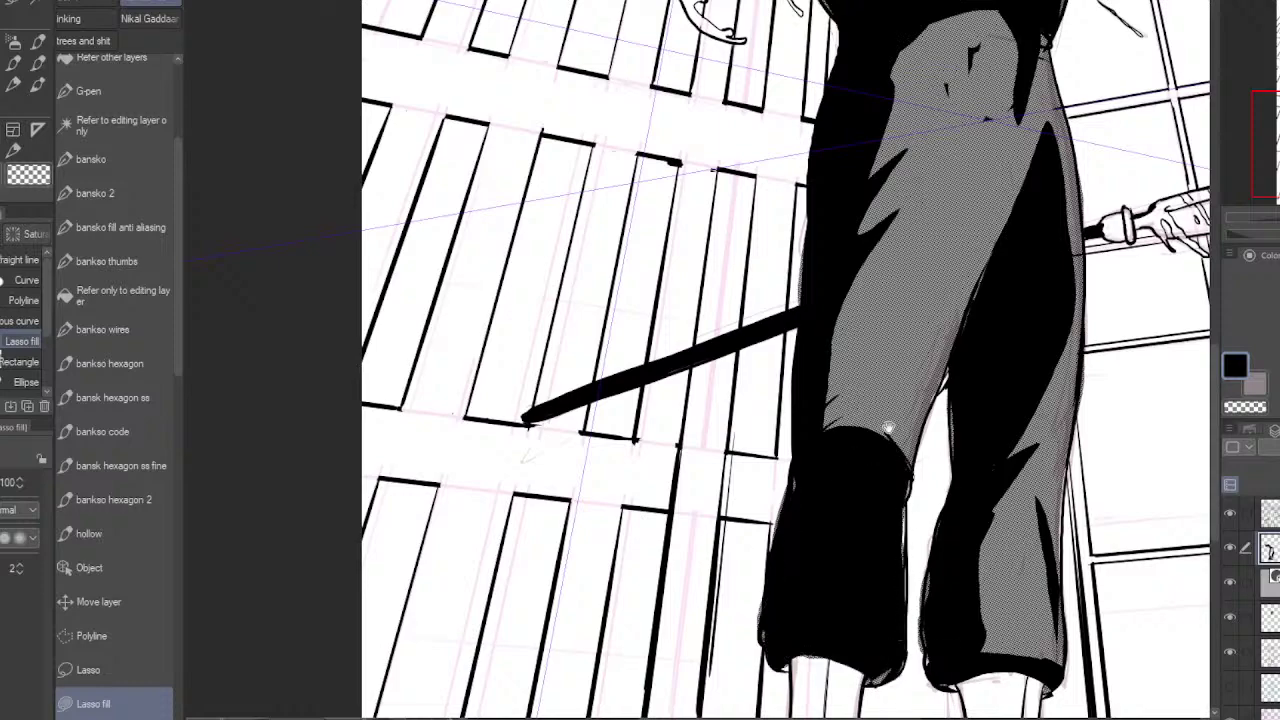
- Fill the raised-arm shoulder and far upper-arm edge black, and clear the belly marks and flank strip back to tone
scroll(895, 530, up, 10)
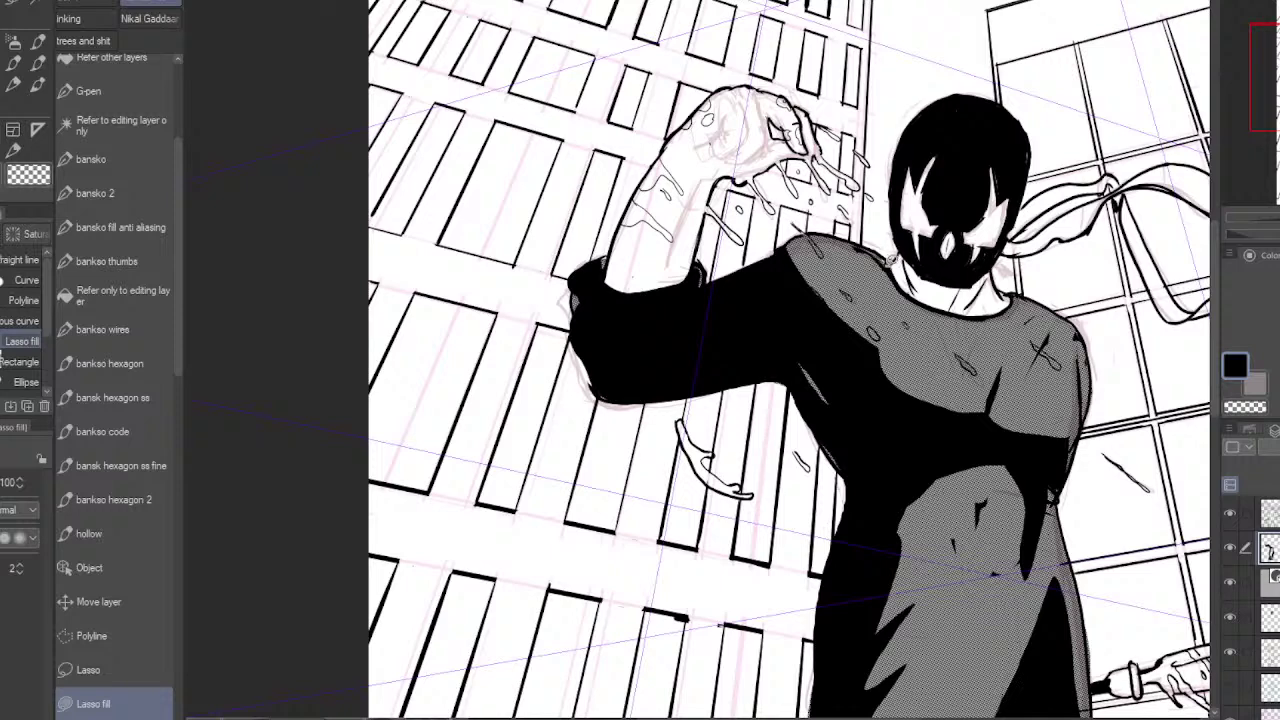
mouse_move(916, 298)
mouse_down()
mouse_move(858, 325)
mouse_move(795, 242)
mouse_move(890, 245)
mouse_up()
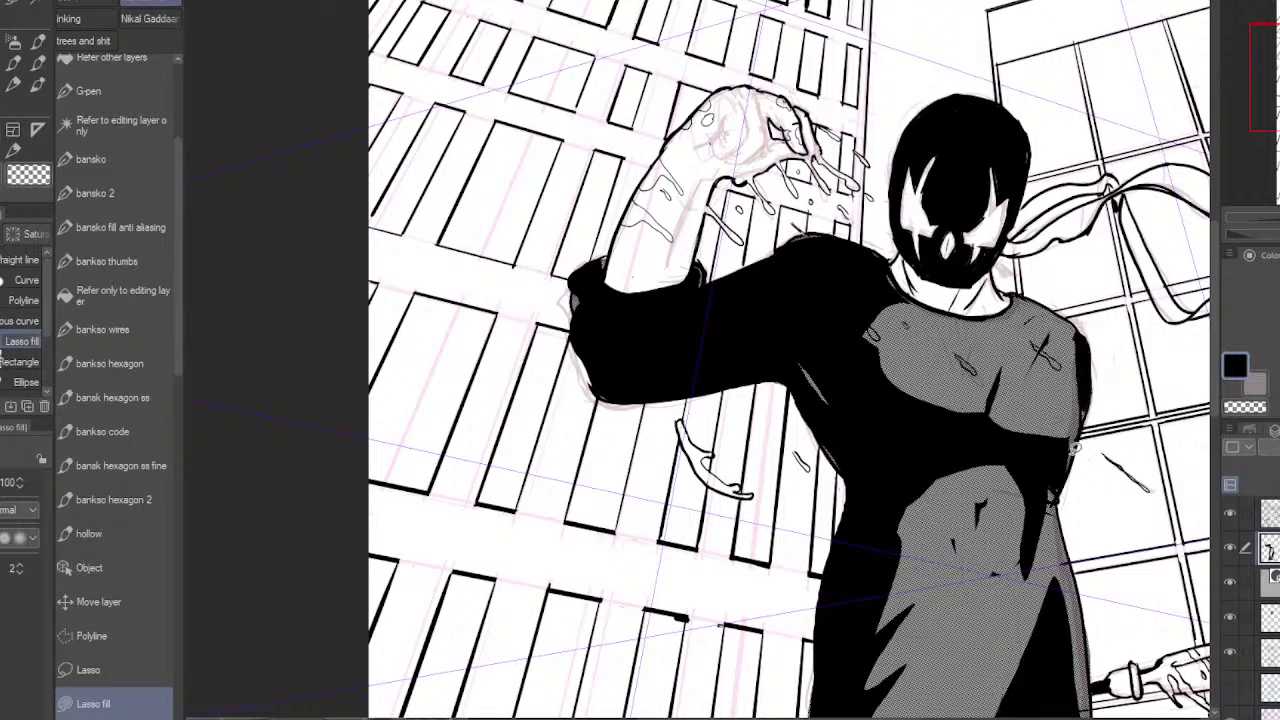
mouse_move(1064, 434)
mouse_down()
mouse_move(1084, 412)
mouse_move(1056, 494)
mouse_move(1066, 474)
mouse_up()
mouse_move(1020, 503)
mouse_down()
mouse_move(1031, 549)
mouse_move(1012, 473)
mouse_move(1032, 542)
mouse_move(1016, 489)
mouse_move(970, 510)
mouse_move(1016, 475)
mouse_move(1040, 499)
mouse_move(1021, 540)
mouse_move(976, 524)
mouse_up()
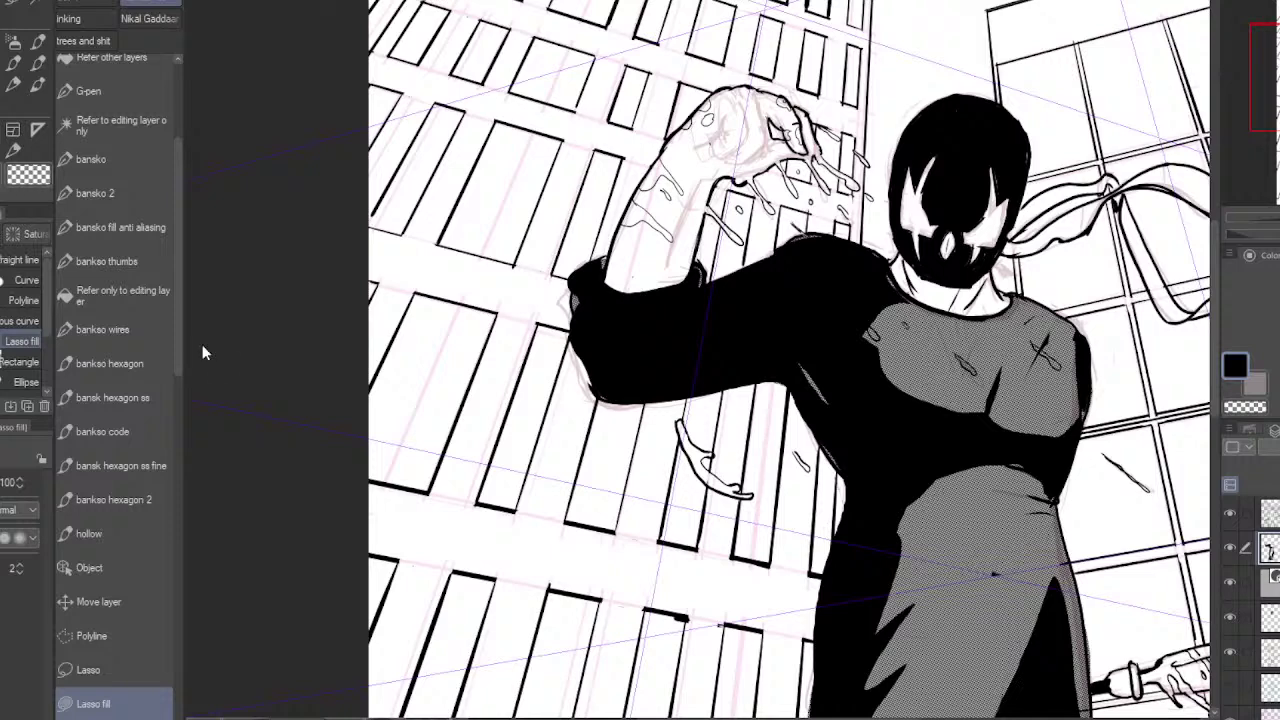
- Hatch black strokes with the bansko pen along the shadow edge below the ribs on the raised-arm side
click(125, 195)
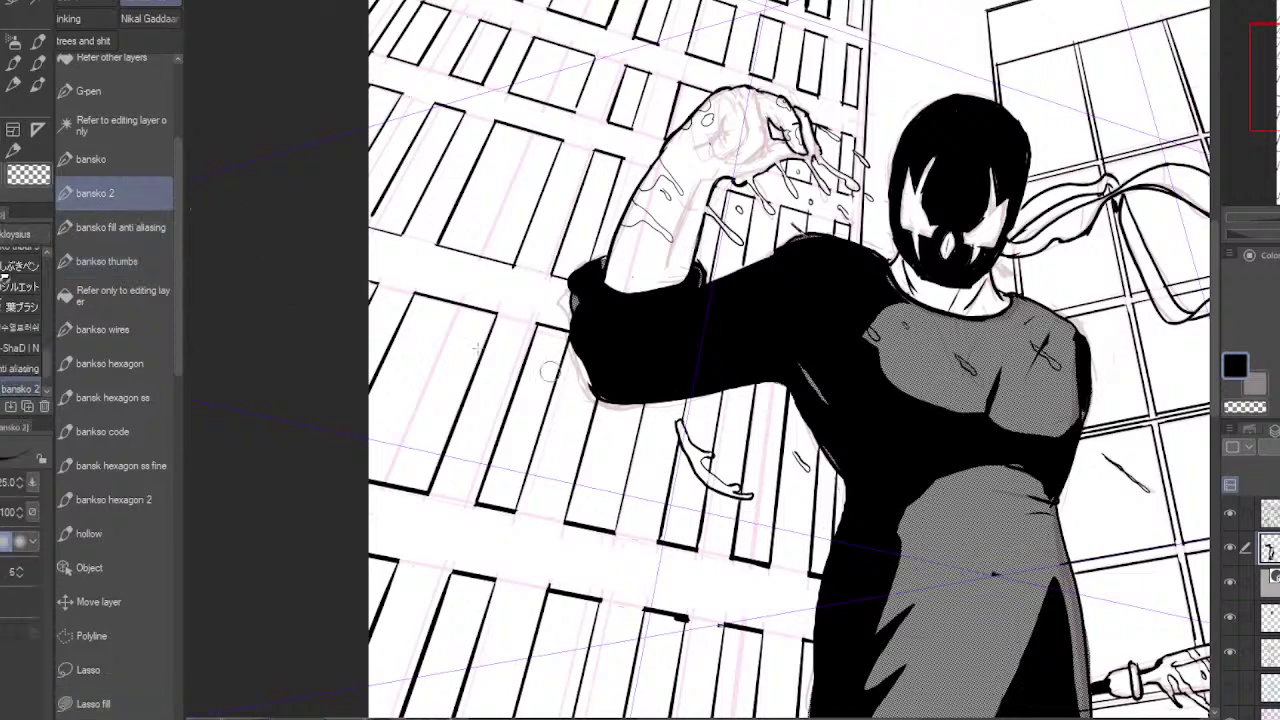
click(95, 159)
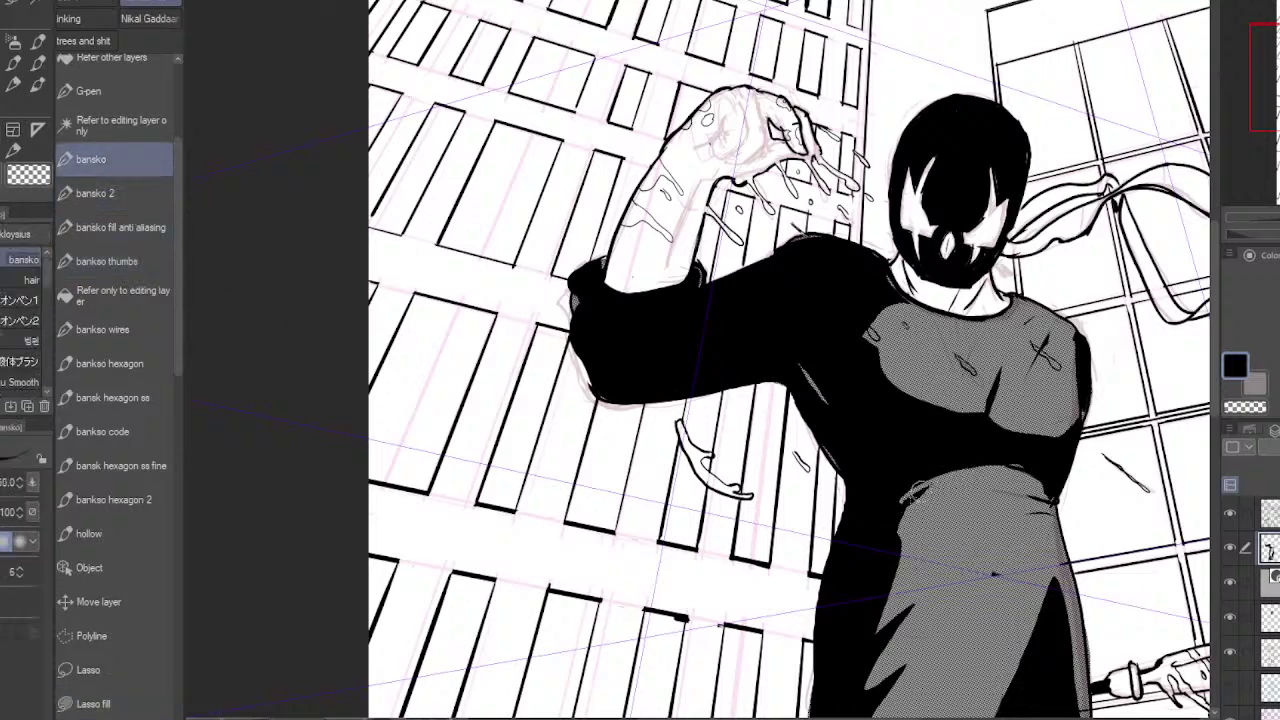
mouse_move(915, 490)
mouse_down()
mouse_move(959, 475)
mouse_move(907, 502)
mouse_move(984, 468)
mouse_move(885, 529)
mouse_move(978, 482)
mouse_up()
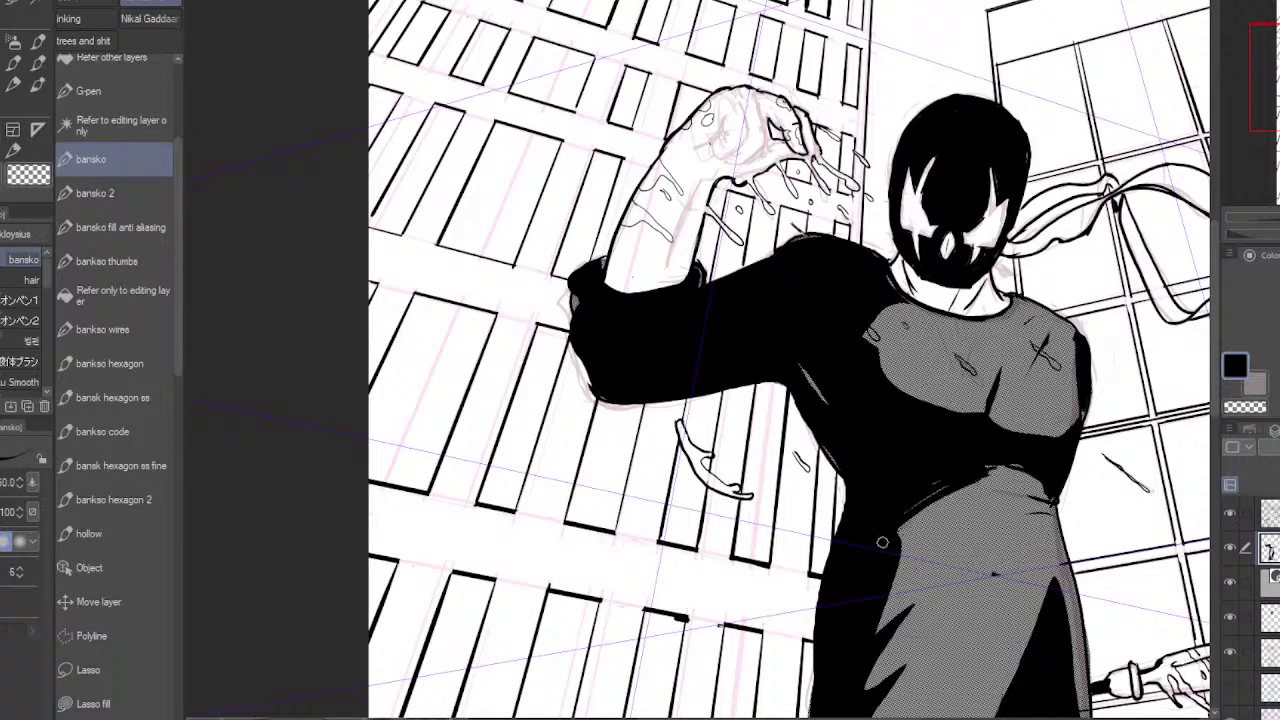
drag(900, 528, 976, 488)
drag(902, 534, 968, 497)
- Draw a thick diagonal fold from the waist across the hip and extend the rib shadow's hatching down toward it
mouse_move(911, 580)
mouse_down()
mouse_move(1001, 441)
mouse_move(960, 446)
mouse_move(940, 474)
mouse_move(1038, 577)
mouse_up()
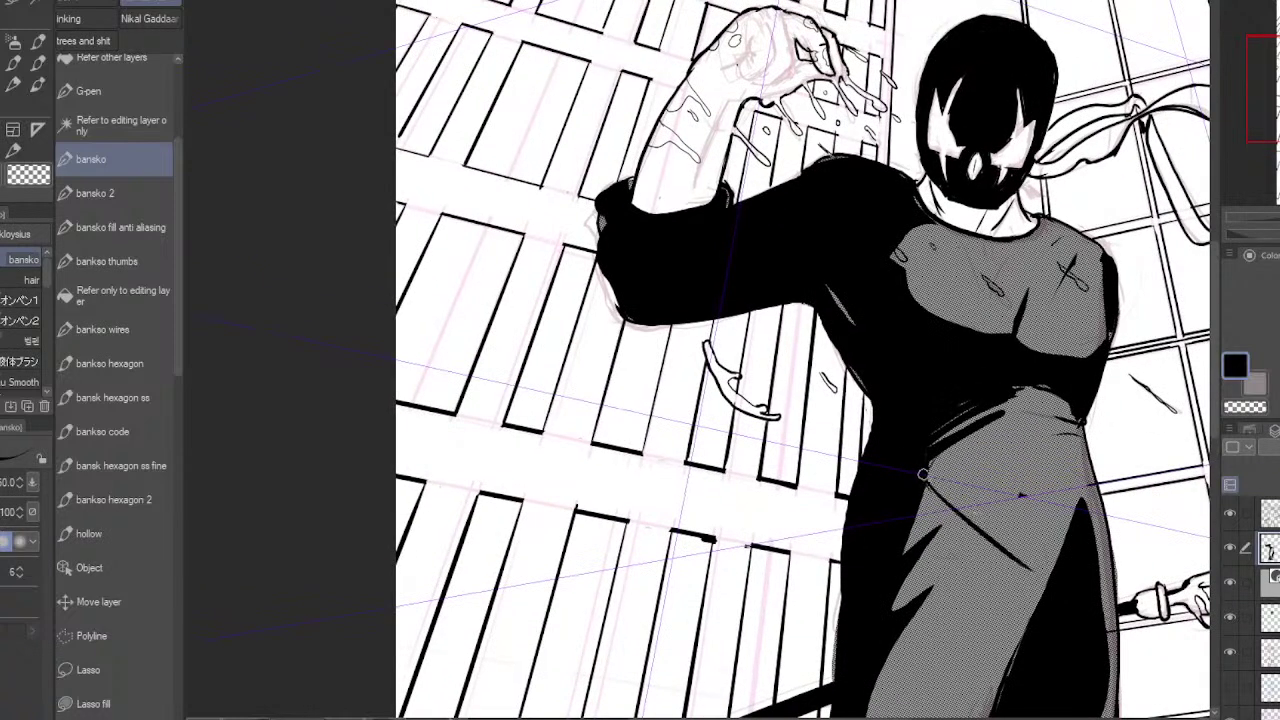
mouse_move(923, 478)
mouse_down()
mouse_move(1018, 560)
mouse_move(923, 484)
mouse_move(911, 534)
mouse_up()
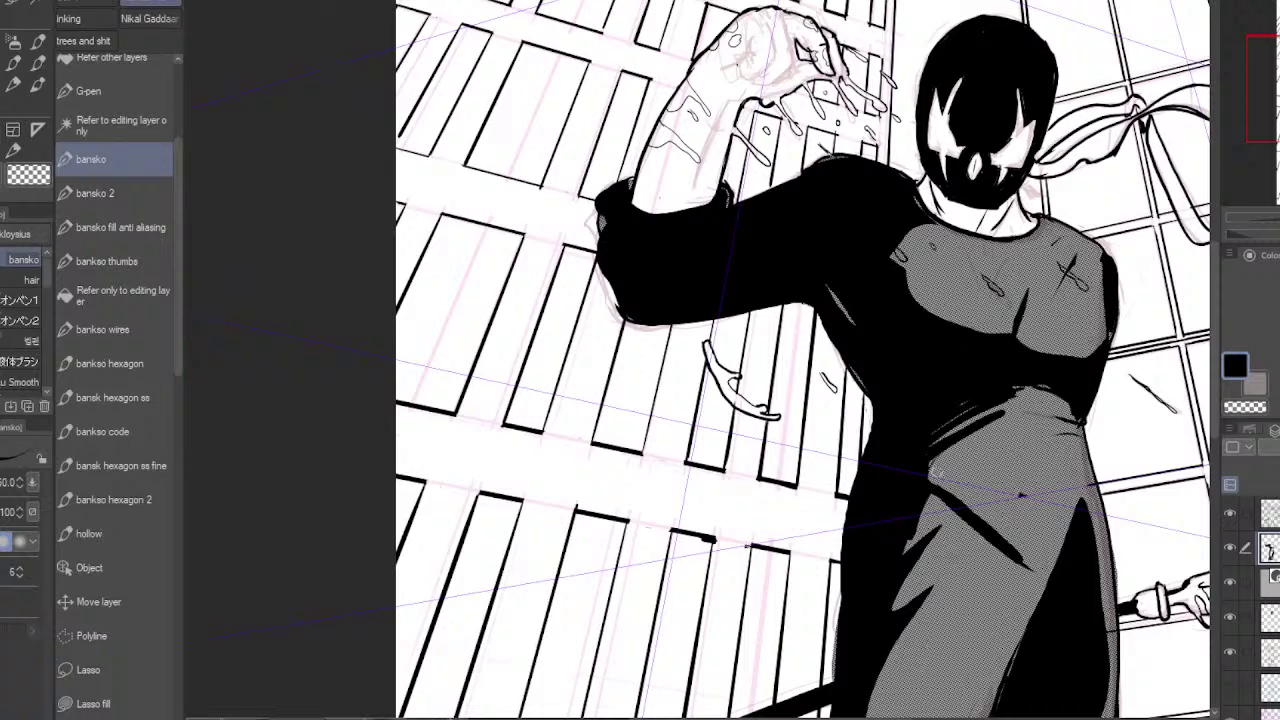
drag(1012, 404, 930, 470)
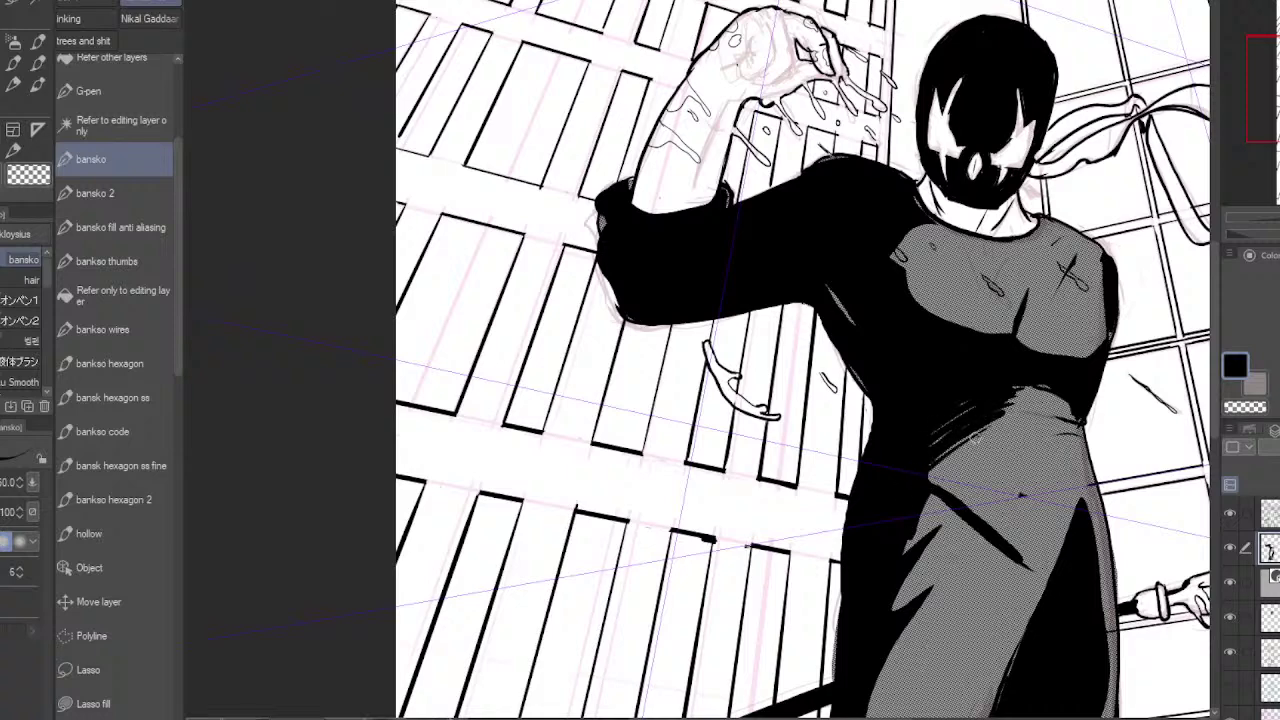
drag(988, 432, 941, 482)
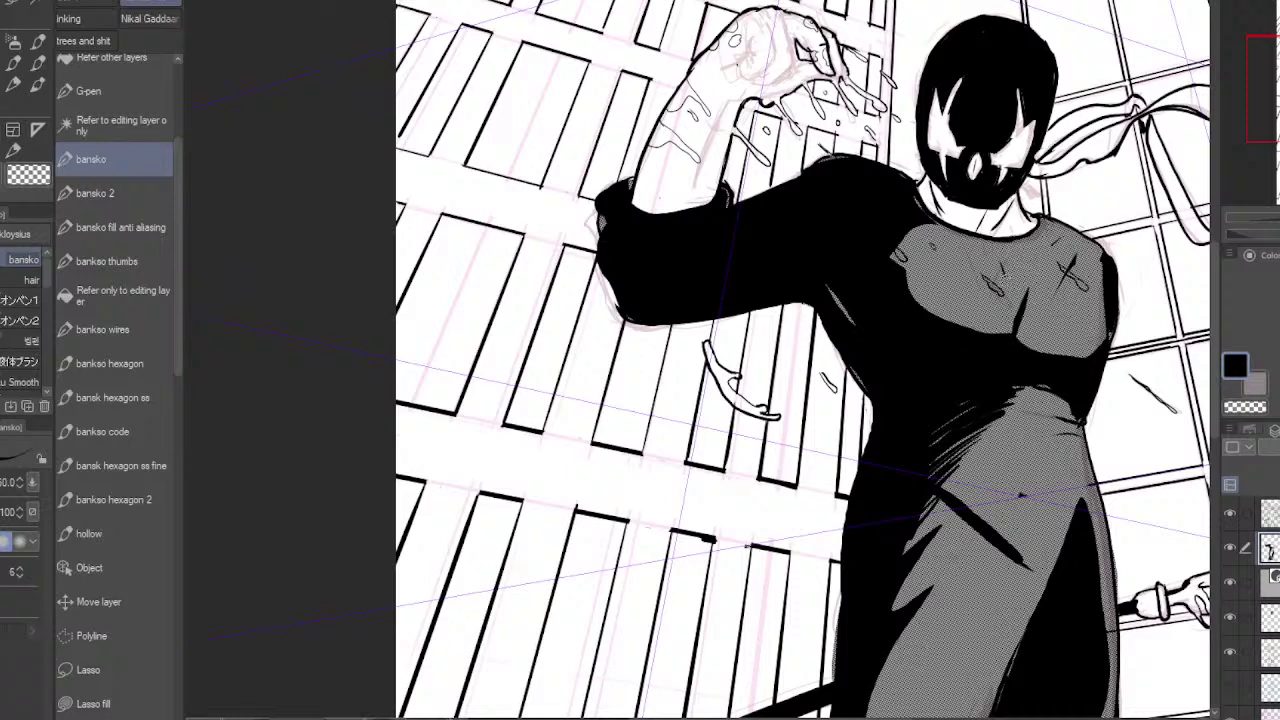
- Build up the cleft between the pectorals into a black forked shape and thicken the neckline beside the far shoulder
drag(1000, 262, 1014, 318)
drag(1024, 258, 1016, 331)
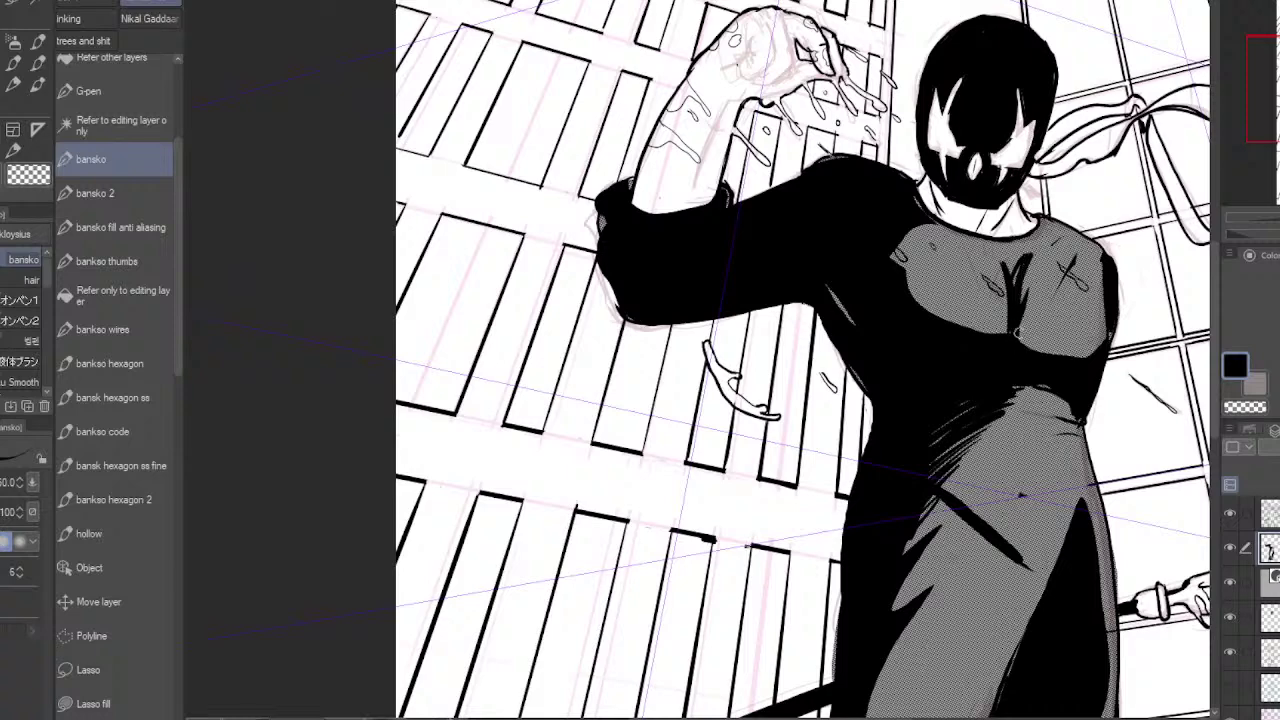
drag(995, 251, 1010, 323)
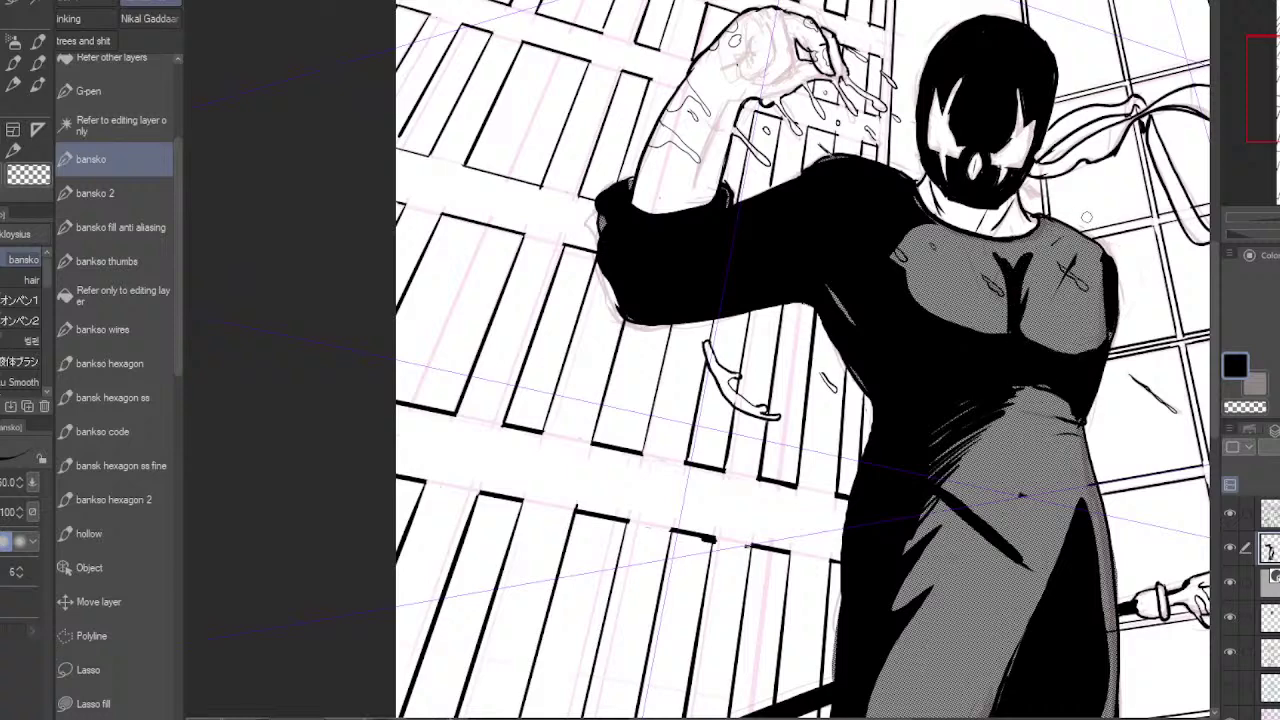
mouse_move(1042, 221)
mouse_down()
mouse_move(1106, 254)
mouse_move(1038, 231)
mouse_up()
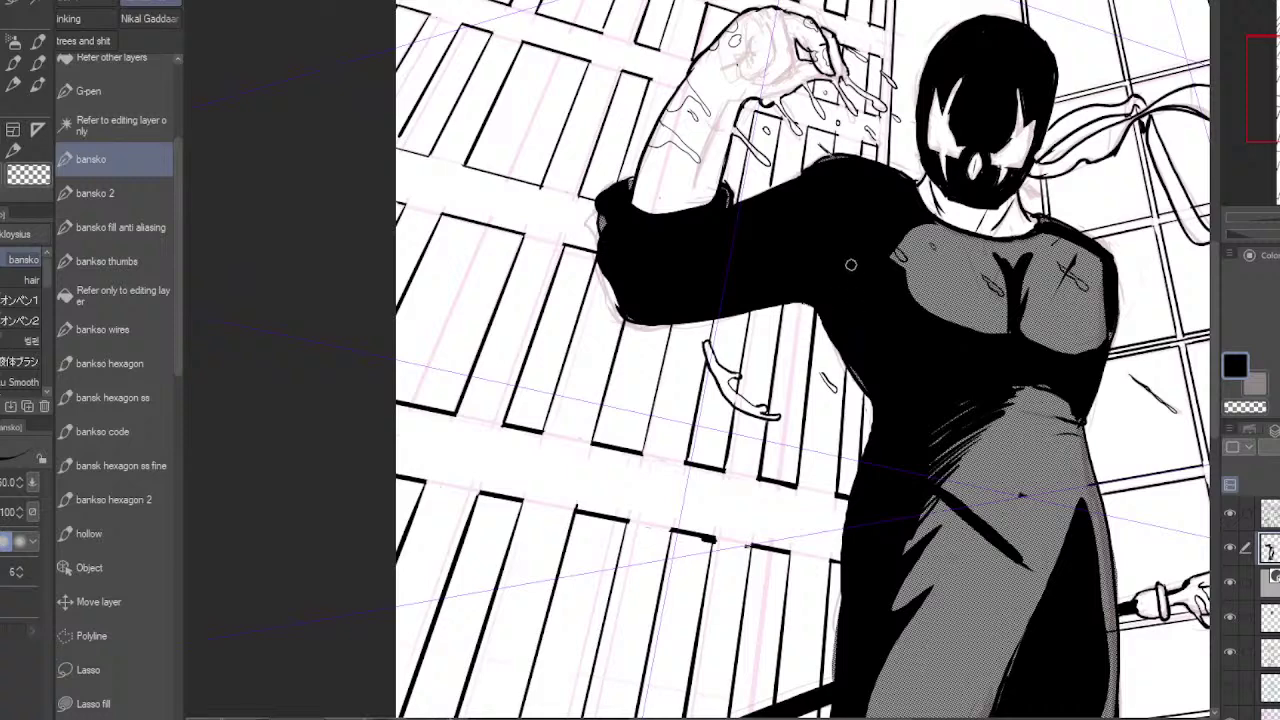
- Carve thin curved fold highlights out of the black on the raised sleeve and shoulder using the transparent colour
key(c)
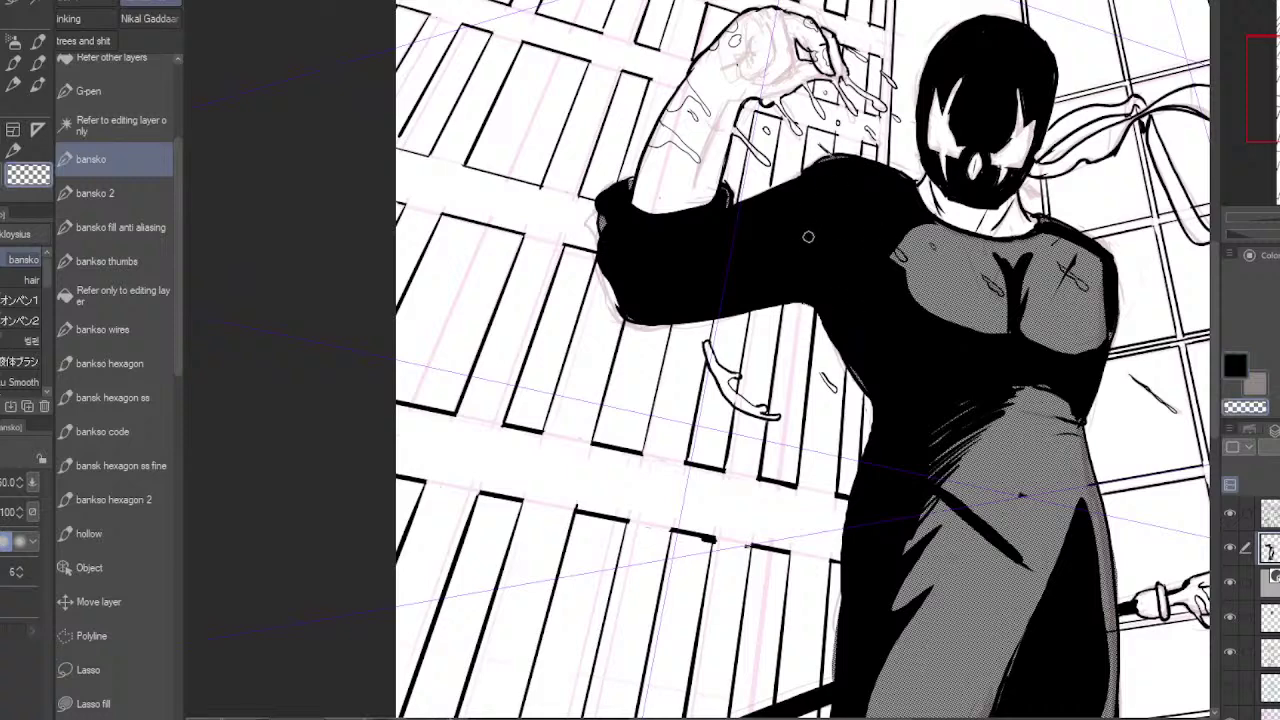
mouse_move(732, 207)
mouse_down()
mouse_move(728, 244)
mouse_move(766, 248)
mouse_move(787, 190)
mouse_move(789, 232)
mouse_move(700, 256)
mouse_up()
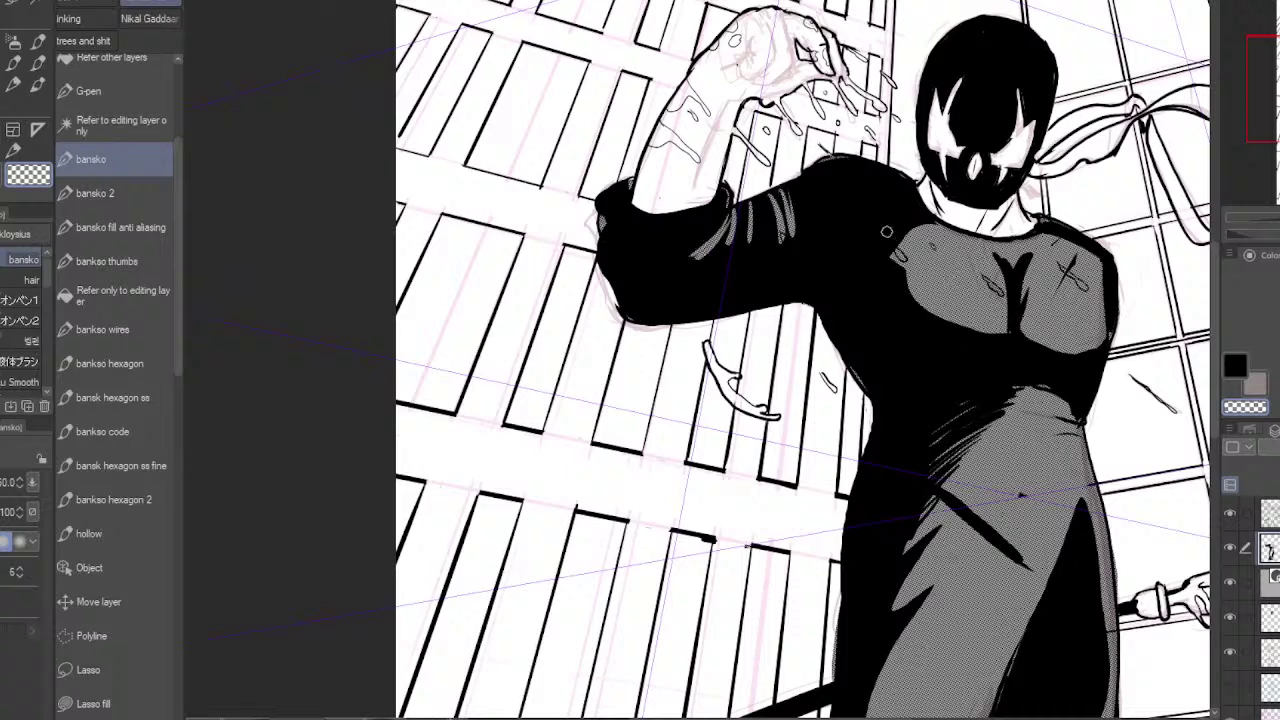
mouse_move(846, 172)
mouse_down()
mouse_move(840, 259)
mouse_move(844, 175)
mouse_move(834, 272)
mouse_up()
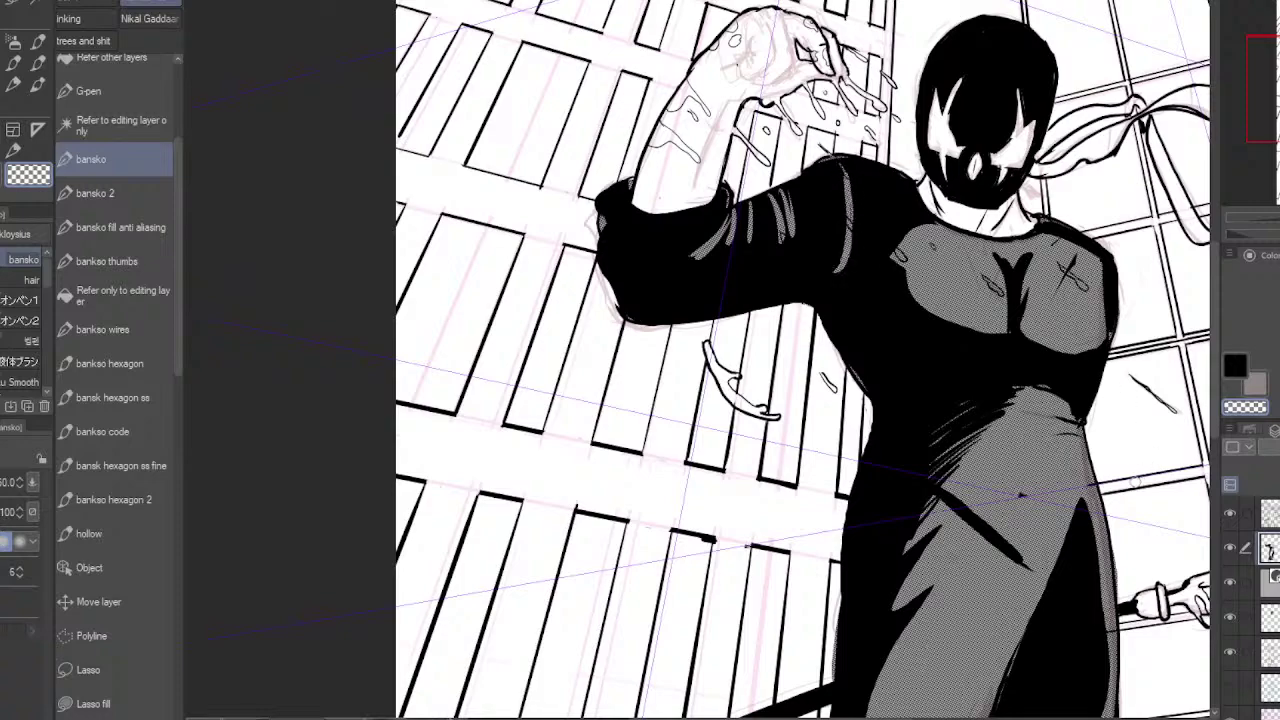
drag(1084, 525, 1044, 238)
drag(1051, 466, 999, 414)
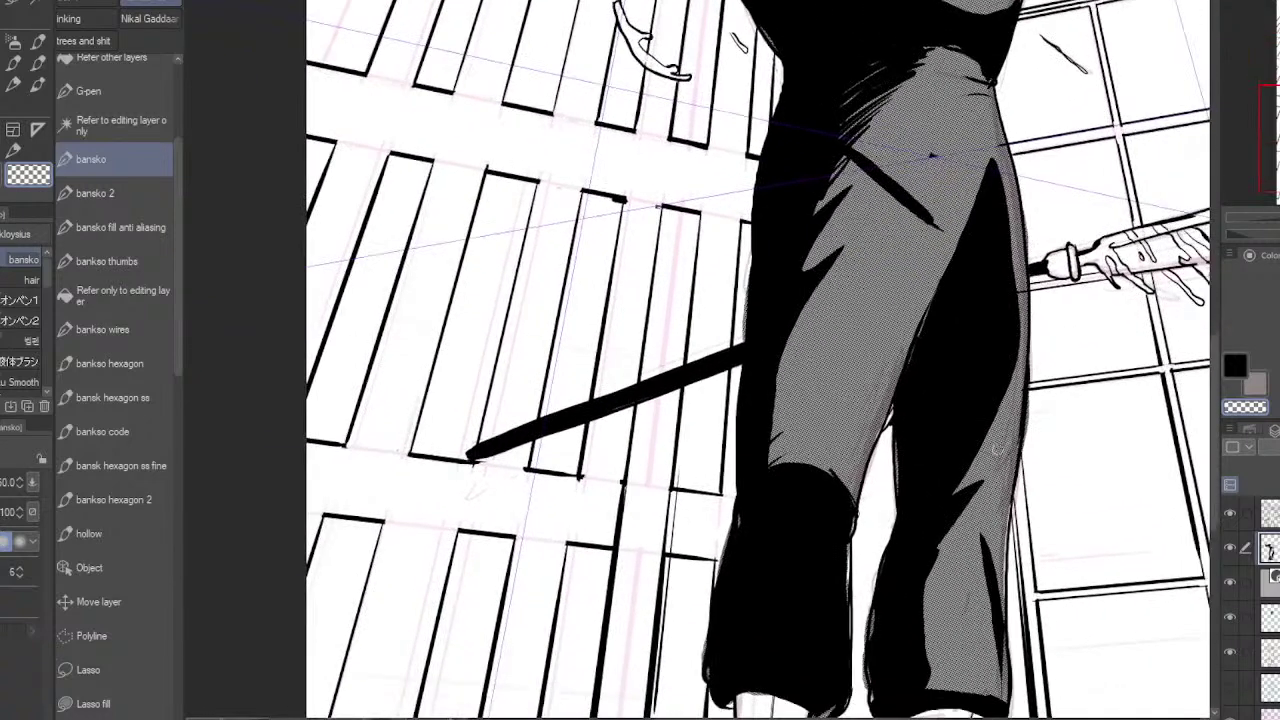
- Hatch black strokes along the shadow edge of the blade-side trouser leg from thigh to calf and thicken its cuff shadow
key(c)
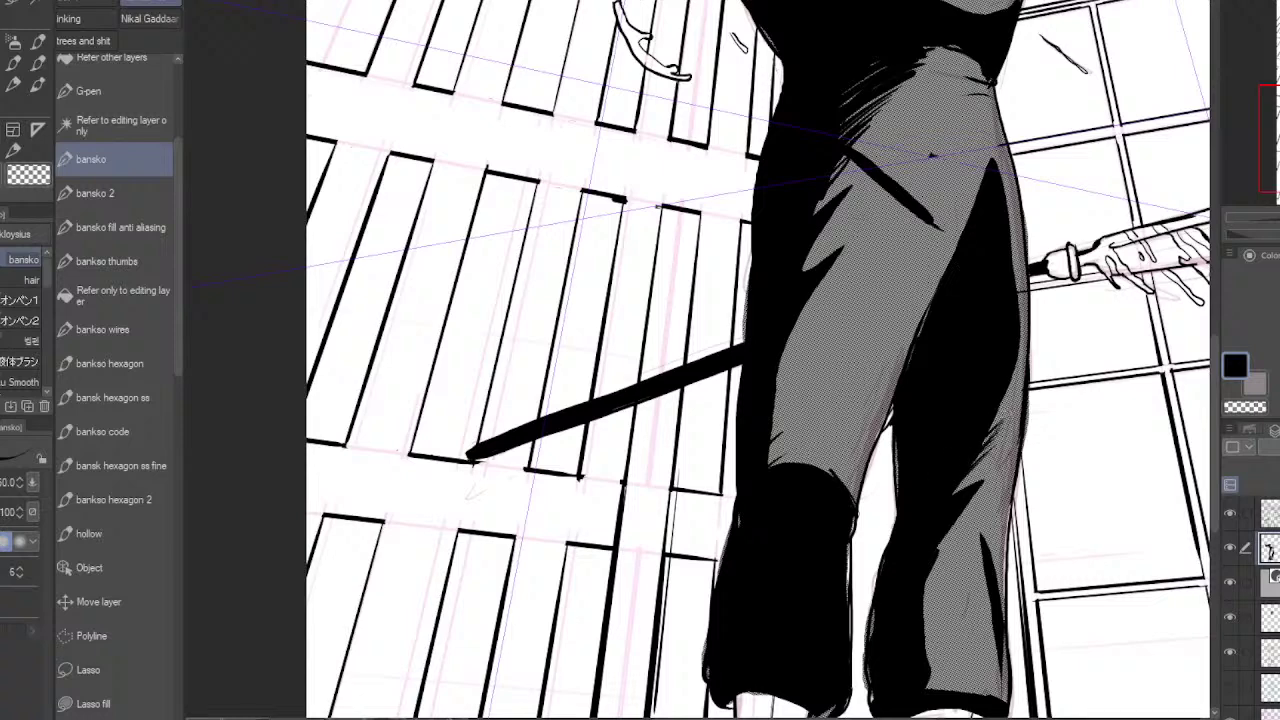
drag(998, 412, 1029, 372)
drag(957, 520, 924, 569)
drag(960, 528, 918, 594)
mouse_move(953, 543)
mouse_down()
mouse_move(917, 601)
mouse_move(935, 697)
mouse_up()
drag(932, 598, 932, 684)
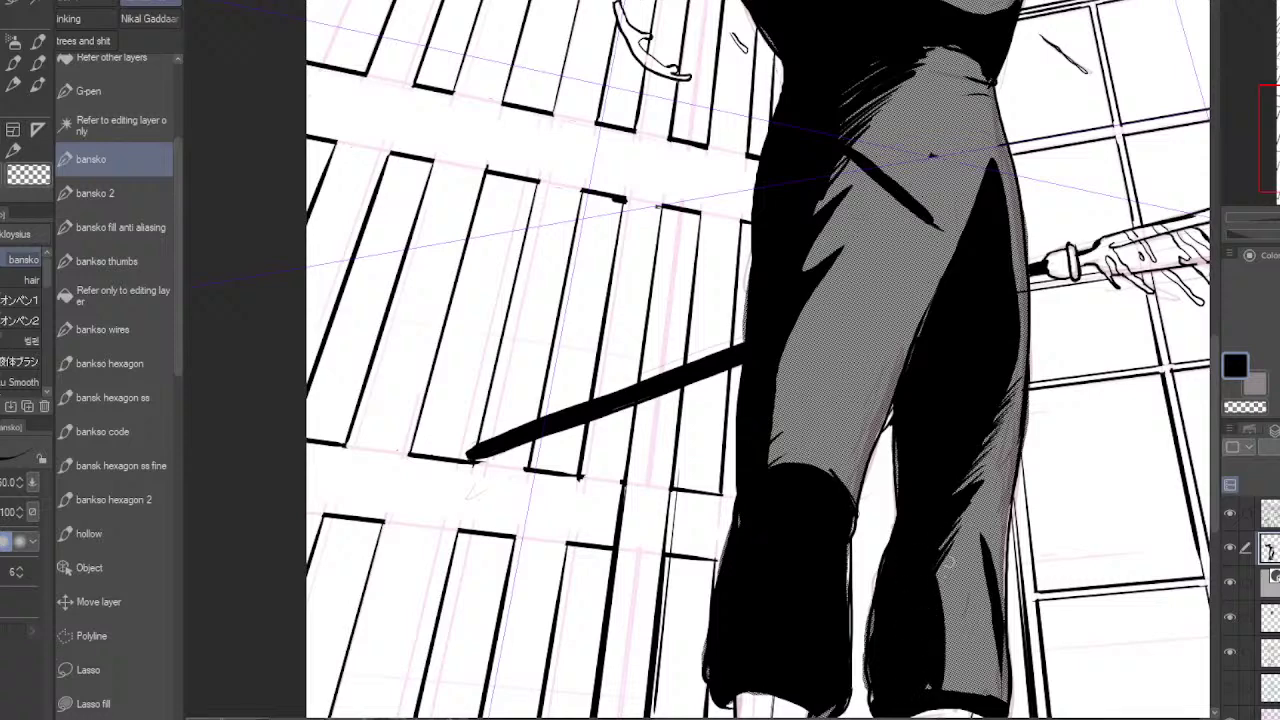
drag(954, 550, 920, 625)
mouse_move(947, 574)
mouse_down()
mouse_move(925, 625)
mouse_move(957, 514)
mouse_up()
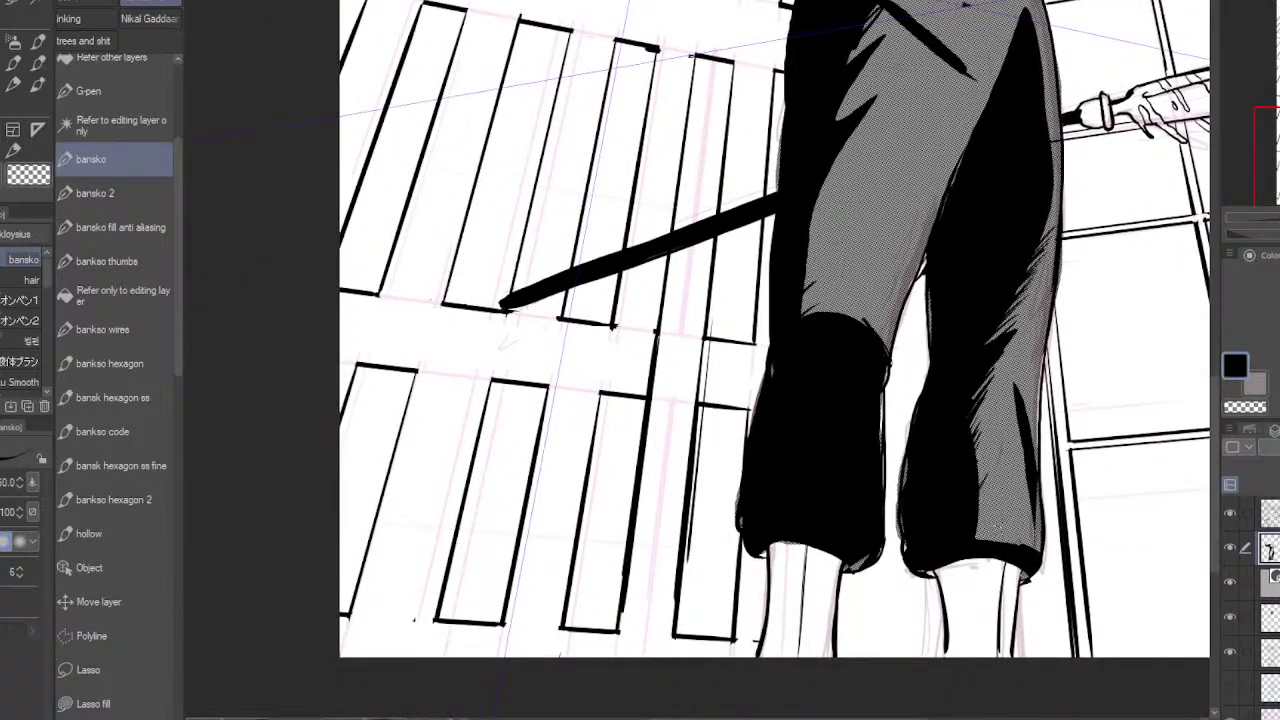
mouse_move(1038, 496)
mouse_down()
mouse_move(1042, 530)
mouse_move(1030, 510)
mouse_move(980, 500)
mouse_move(970, 538)
mouse_move(988, 522)
mouse_move(1016, 530)
mouse_move(1005, 516)
mouse_move(1037, 536)
mouse_up()
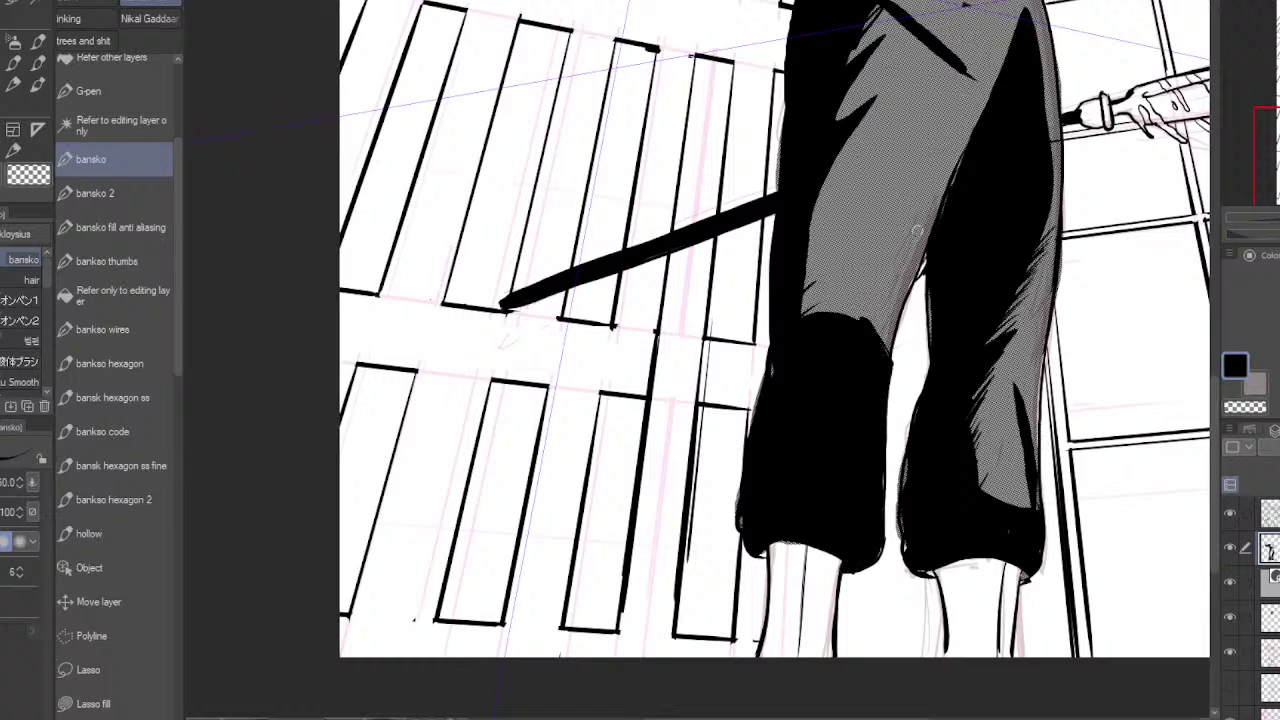
- Extend the other leg's black shadow up its inner edge and over the knee, hatching its border into the thigh's tone
mouse_move(917, 230)
mouse_down()
mouse_move(885, 330)
mouse_move(925, 230)
mouse_move(900, 314)
mouse_up()
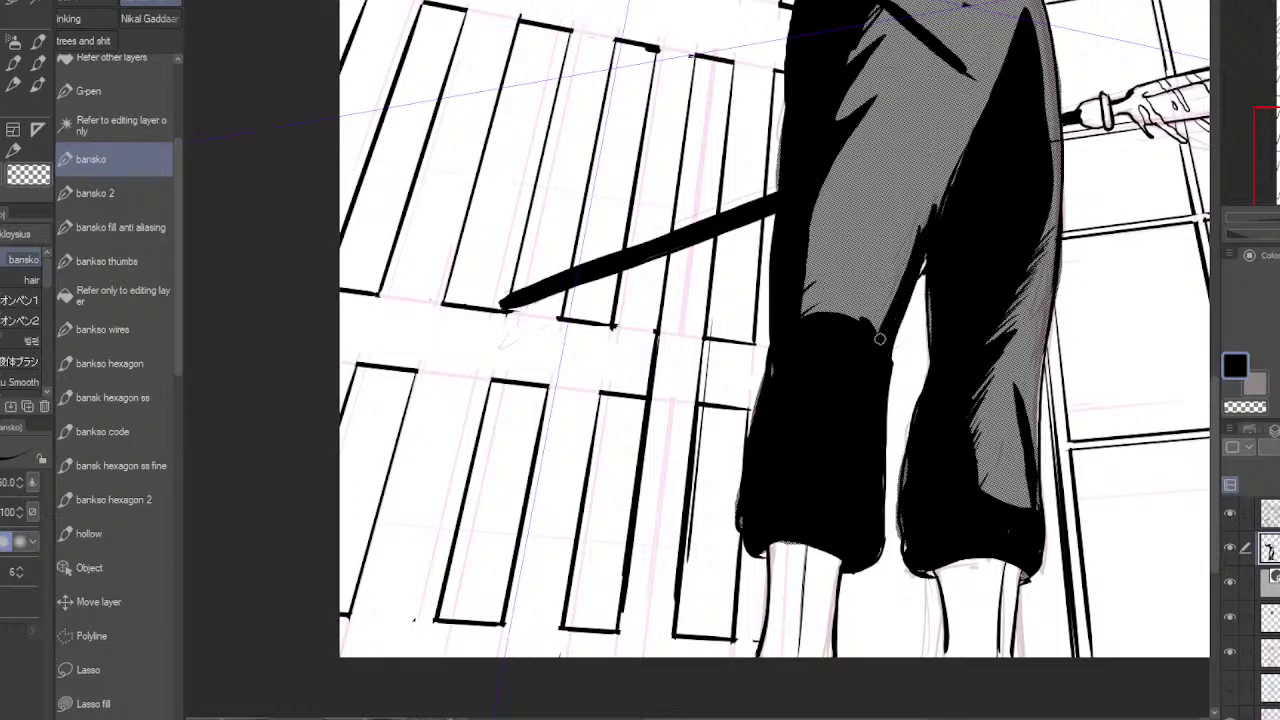
drag(918, 247, 862, 342)
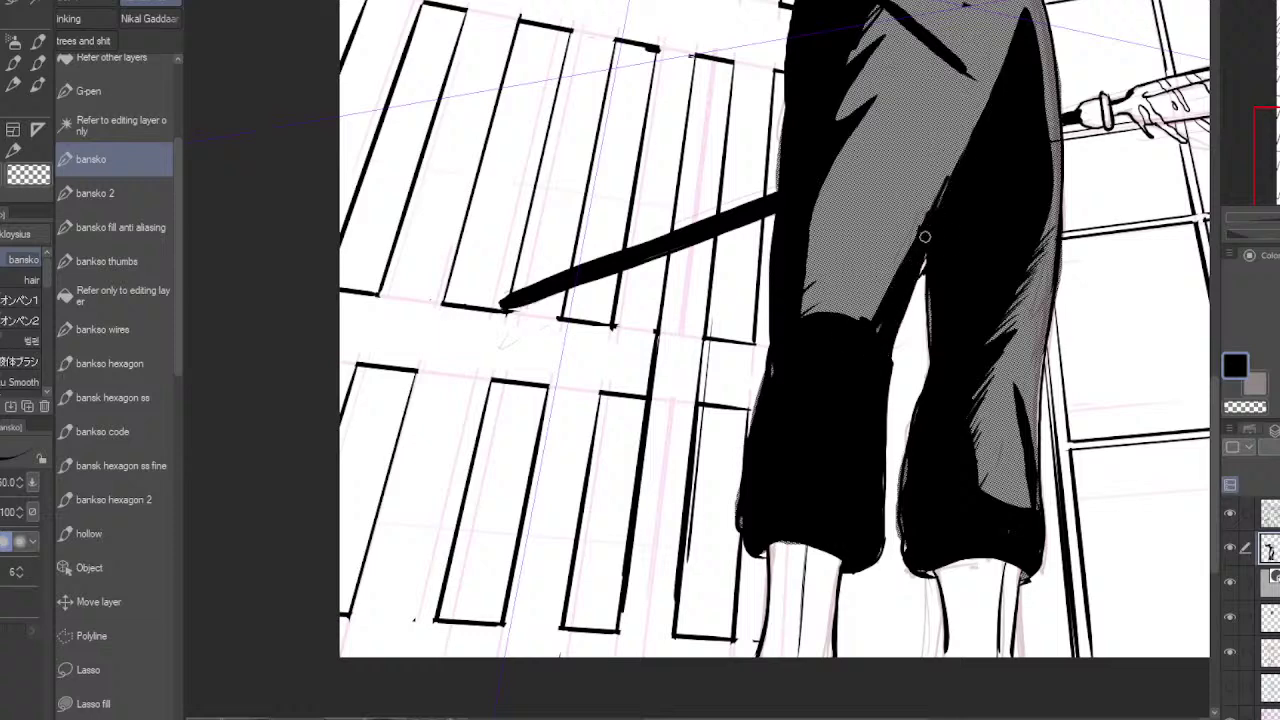
drag(925, 237, 896, 270)
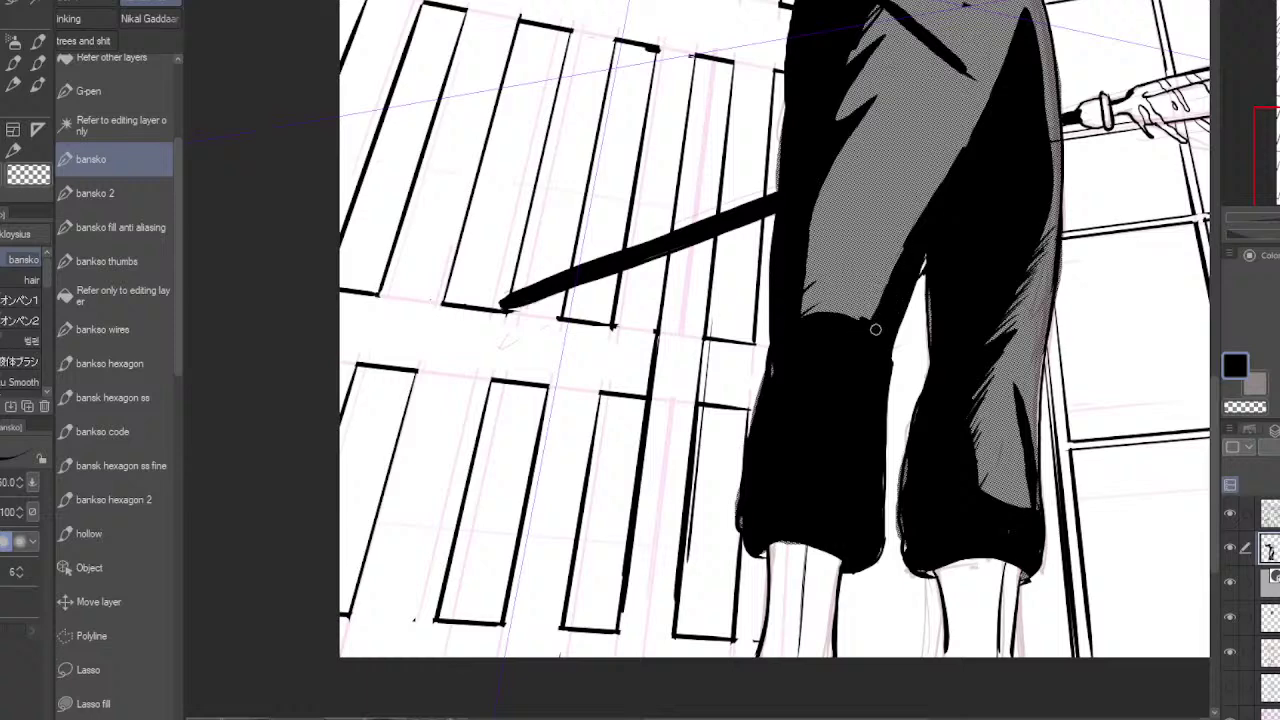
mouse_move(872, 316)
mouse_down()
mouse_move(813, 221)
mouse_move(858, 312)
mouse_up()
mouse_move(856, 312)
mouse_down()
mouse_move(816, 252)
mouse_move(817, 309)
mouse_up()
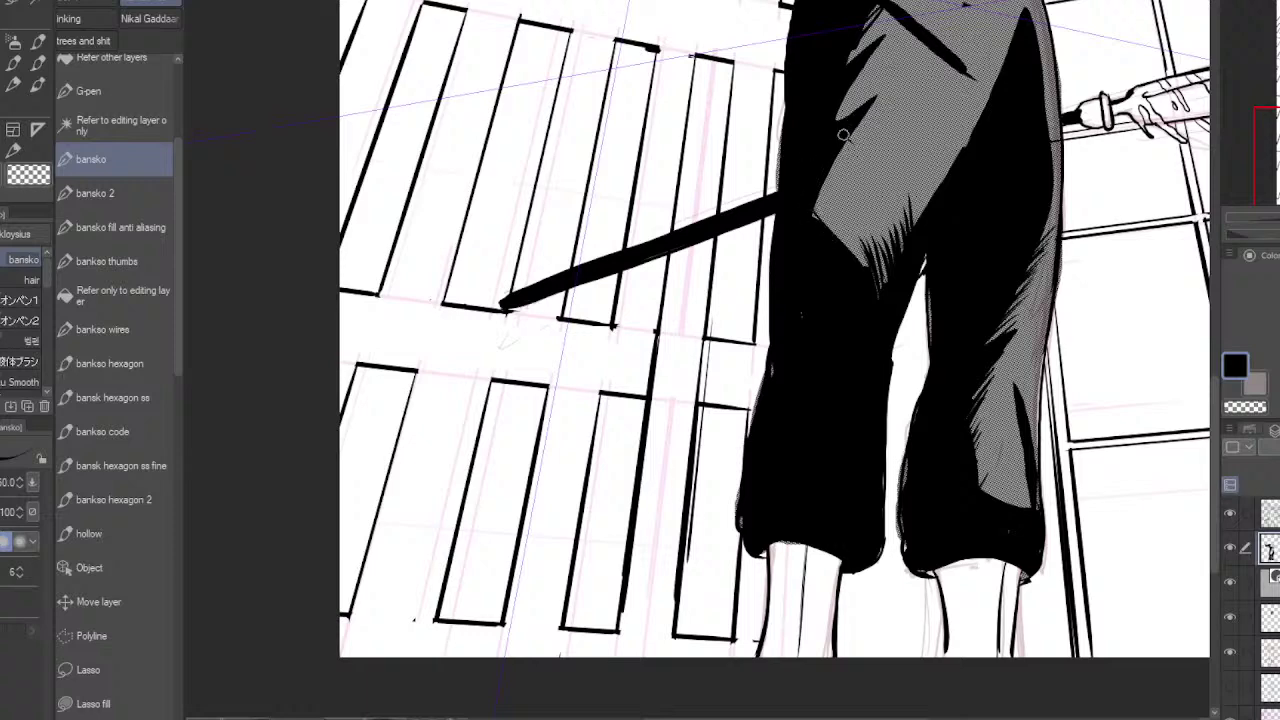
- Turn on the blue layer colour for the line art layer
scroll(976, 271, down, 3)
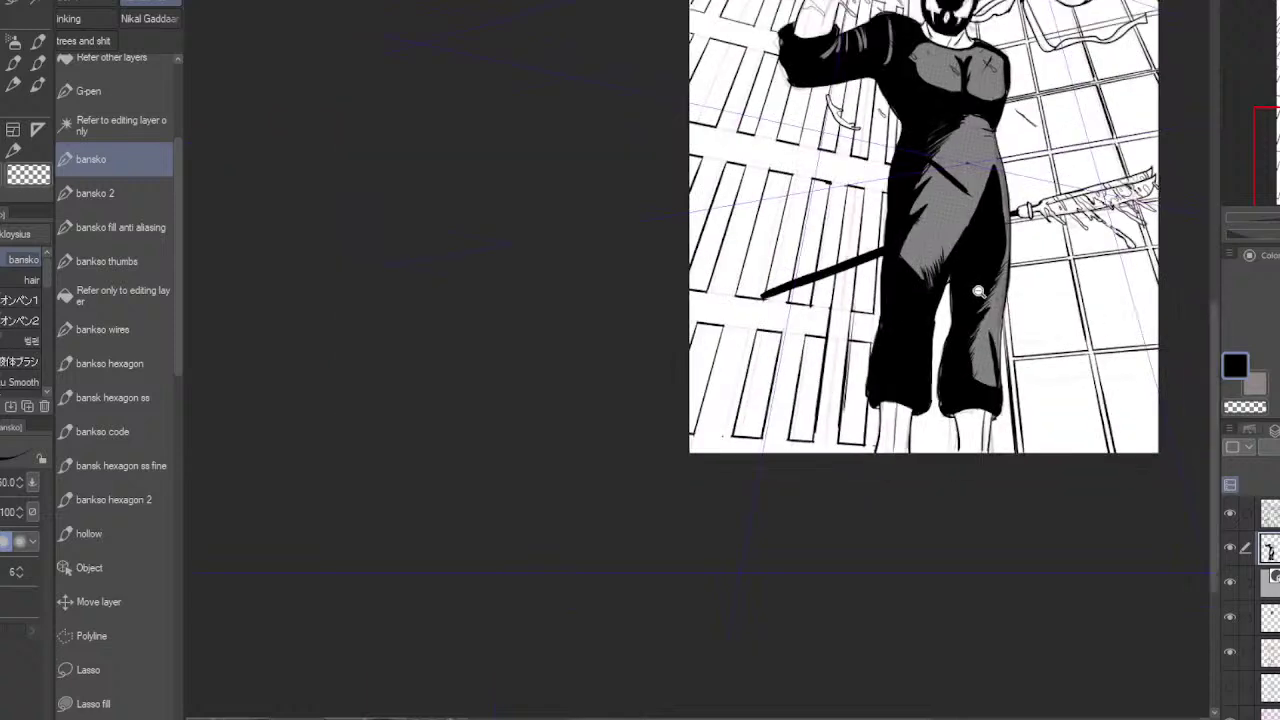
drag(997, 363, 953, 563)
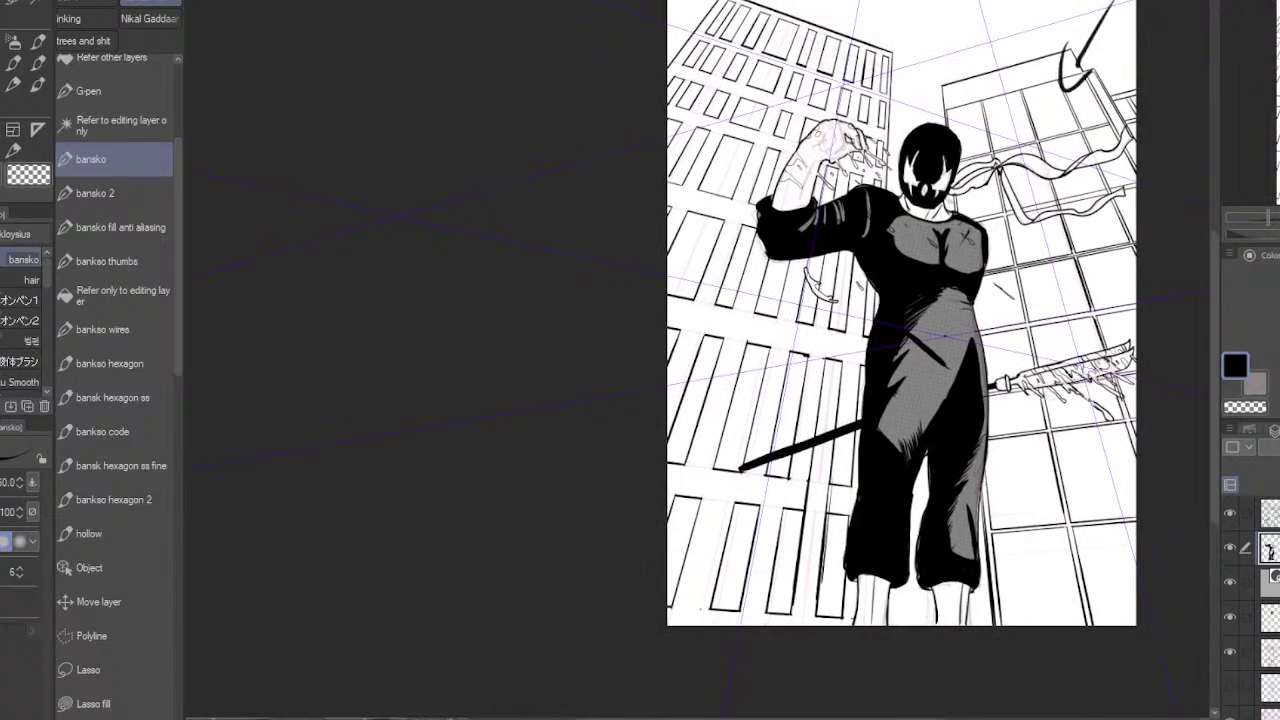
click(1268, 513)
key(ctrl+b)
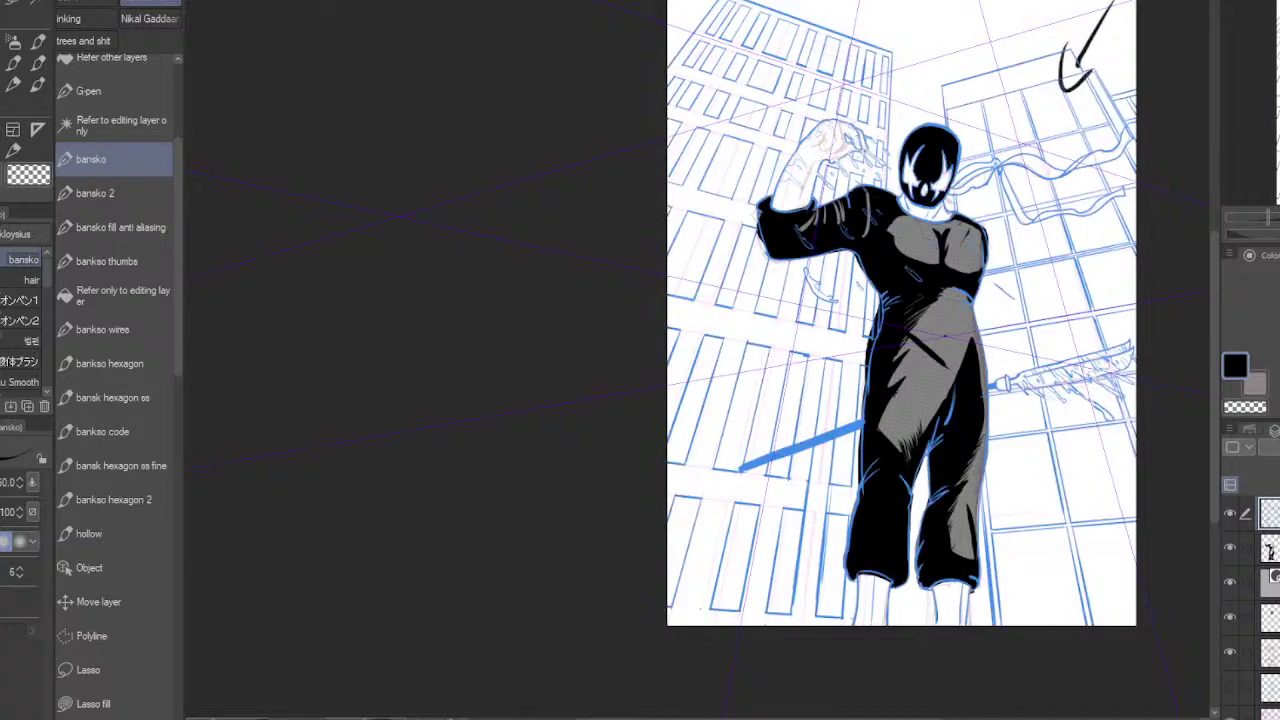
- Erase the solid black inside the outlined drips on the raised sleeve, shoulder and ribs, working on the black shadow layer
mouse_move(852, 240)
mouse_down()
mouse_move(880, 242)
mouse_move(890, 418)
mouse_up()
scroll(914, 264, up, 1)
key(ctrl+z)
drag(921, 306, 894, 568)
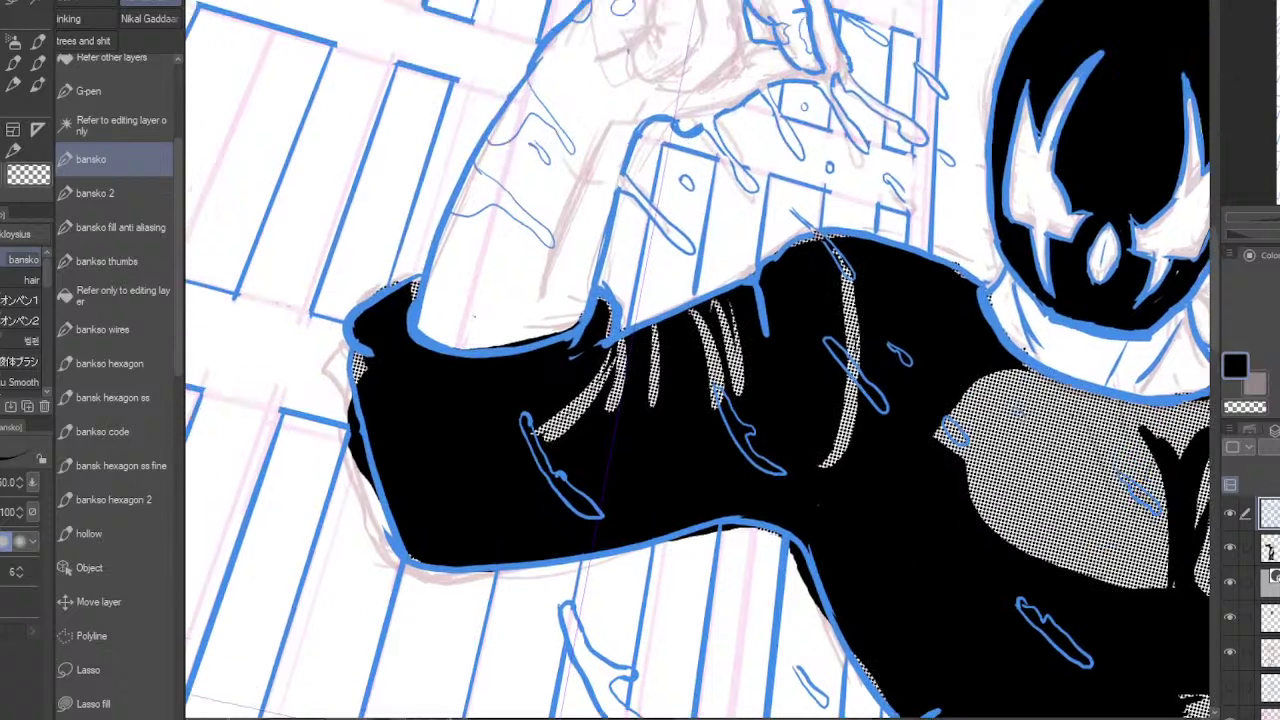
key(alt+[)
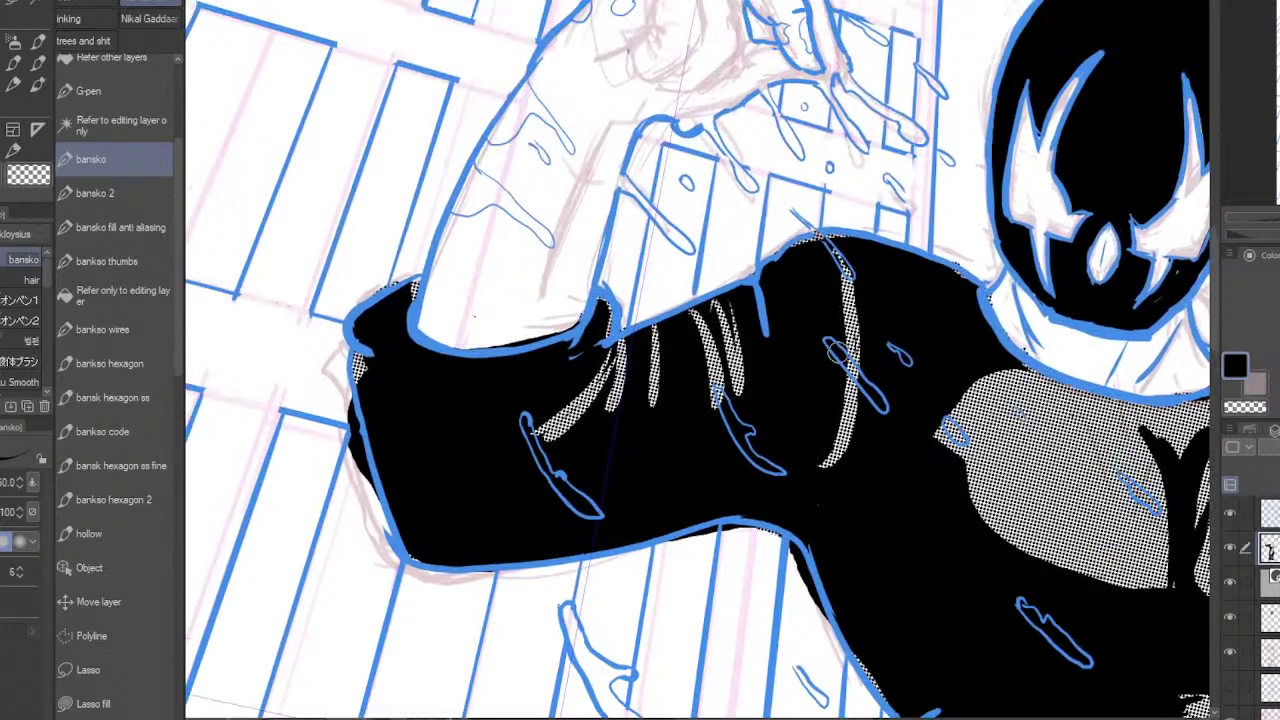
drag(835, 345, 873, 394)
drag(822, 232, 850, 270)
mouse_move(722, 414)
mouse_down()
mouse_move(749, 430)
mouse_move(766, 471)
mouse_move(766, 449)
mouse_up()
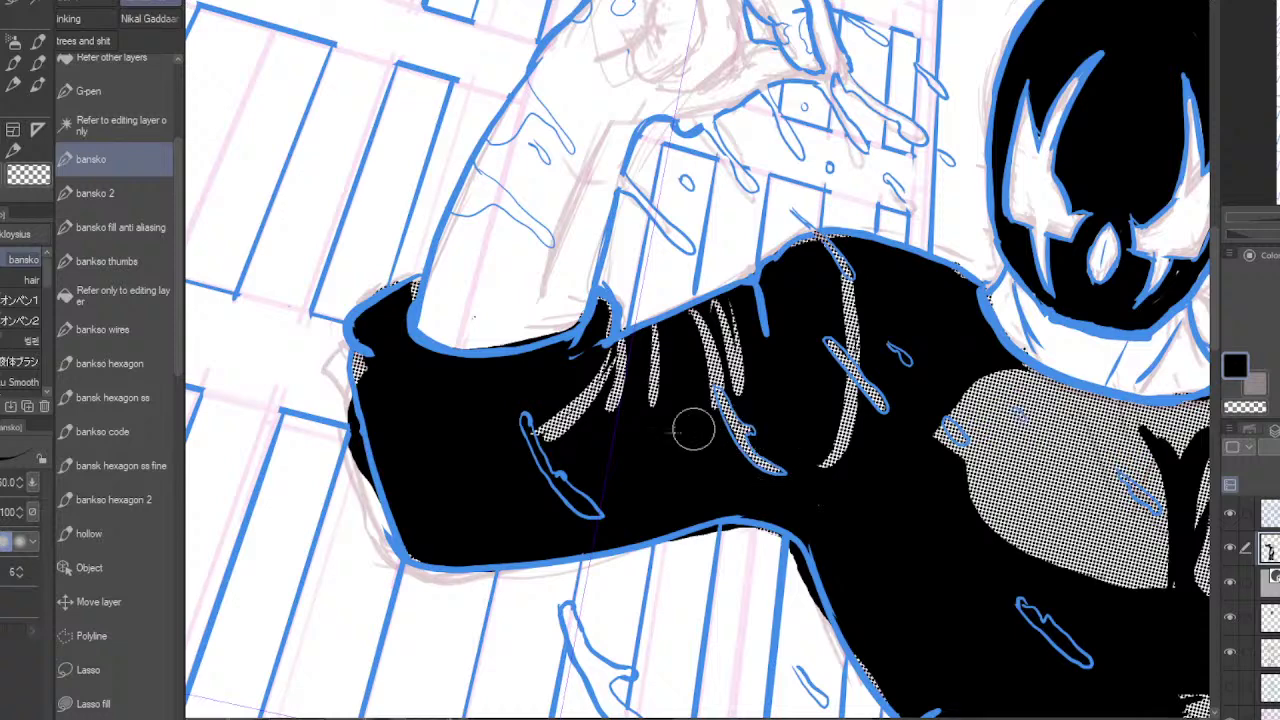
mouse_move(530, 430)
mouse_down()
mouse_move(555, 482)
mouse_move(587, 505)
mouse_move(575, 502)
mouse_move(566, 492)
mouse_move(587, 509)
mouse_move(579, 499)
mouse_move(613, 503)
mouse_move(572, 492)
mouse_move(600, 512)
mouse_up()
mouse_move(906, 352)
mouse_down()
mouse_move(894, 351)
mouse_move(905, 359)
mouse_up()
mouse_move(1069, 596)
mouse_down()
mouse_move(969, 423)
mouse_move(929, 434)
mouse_move(964, 477)
mouse_move(1007, 473)
mouse_up()
- Erase the black spilling outside the body outline along the waist, hip and side below the raised arm
drag(998, 564, 820, 600)
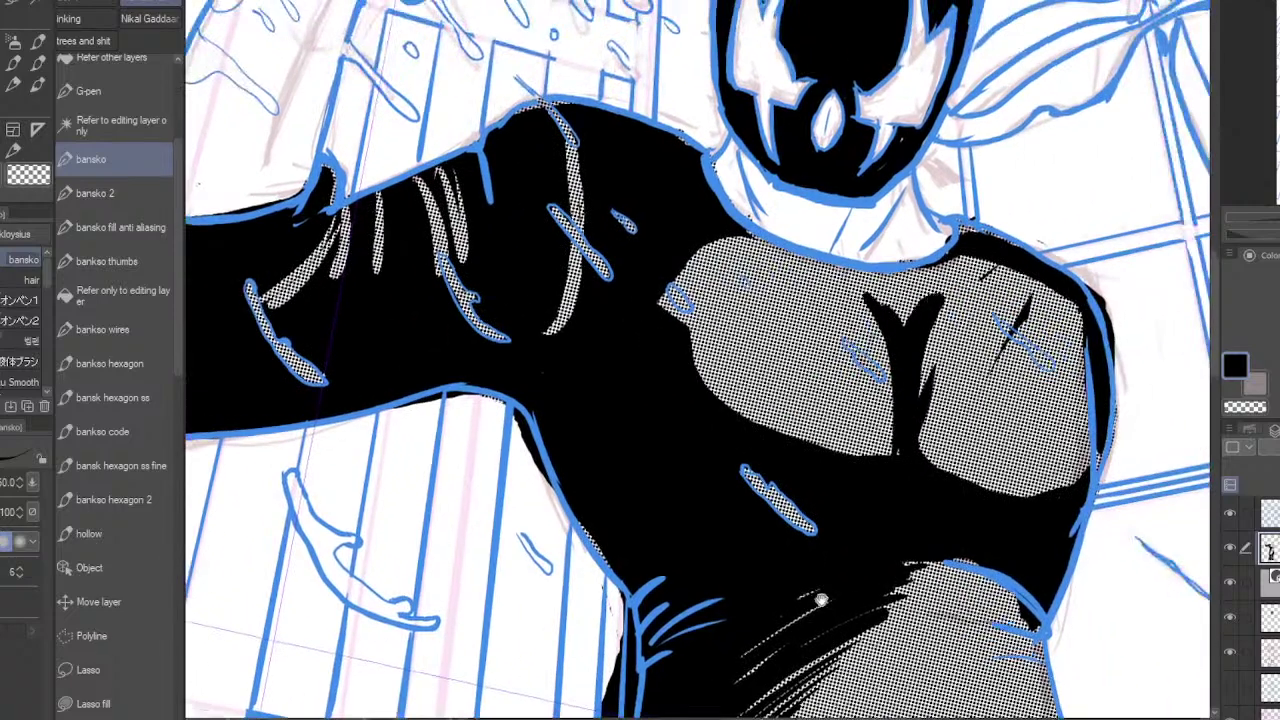
drag(1036, 617, 1066, 459)
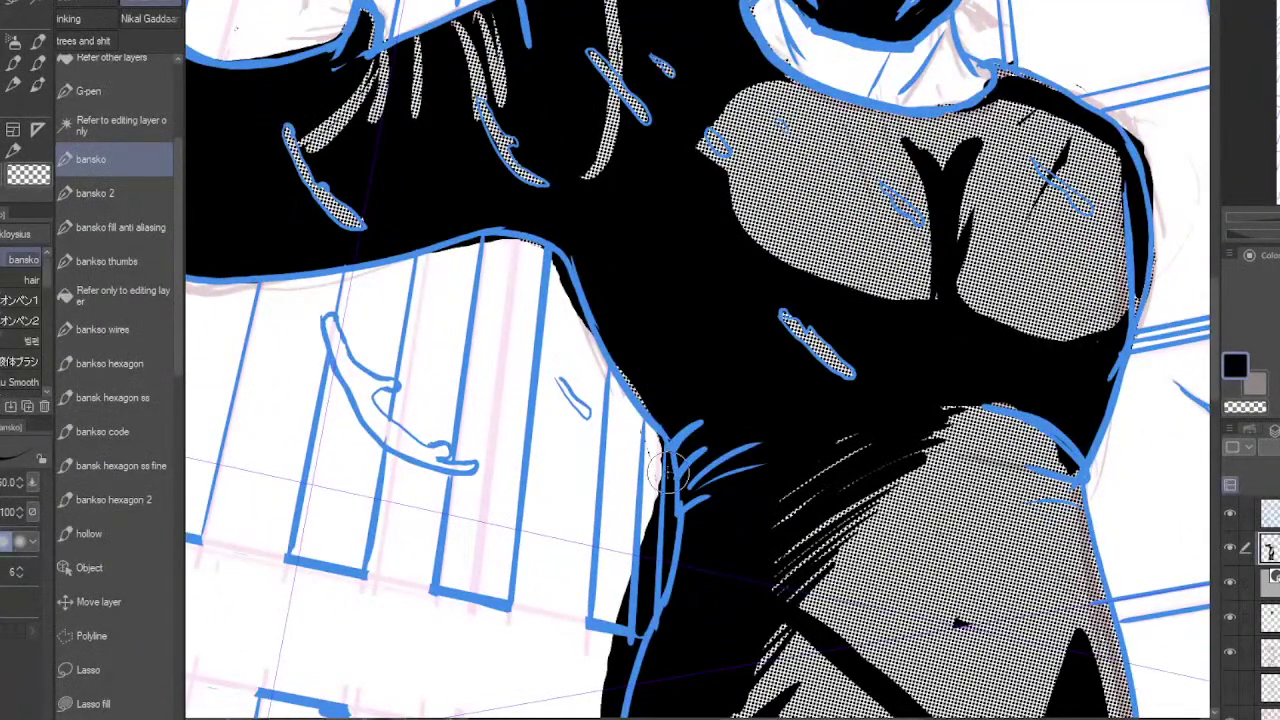
mouse_move(668, 470)
mouse_down()
mouse_move(667, 520)
mouse_move(659, 452)
mouse_move(662, 515)
mouse_move(621, 650)
mouse_move(668, 532)
mouse_up()
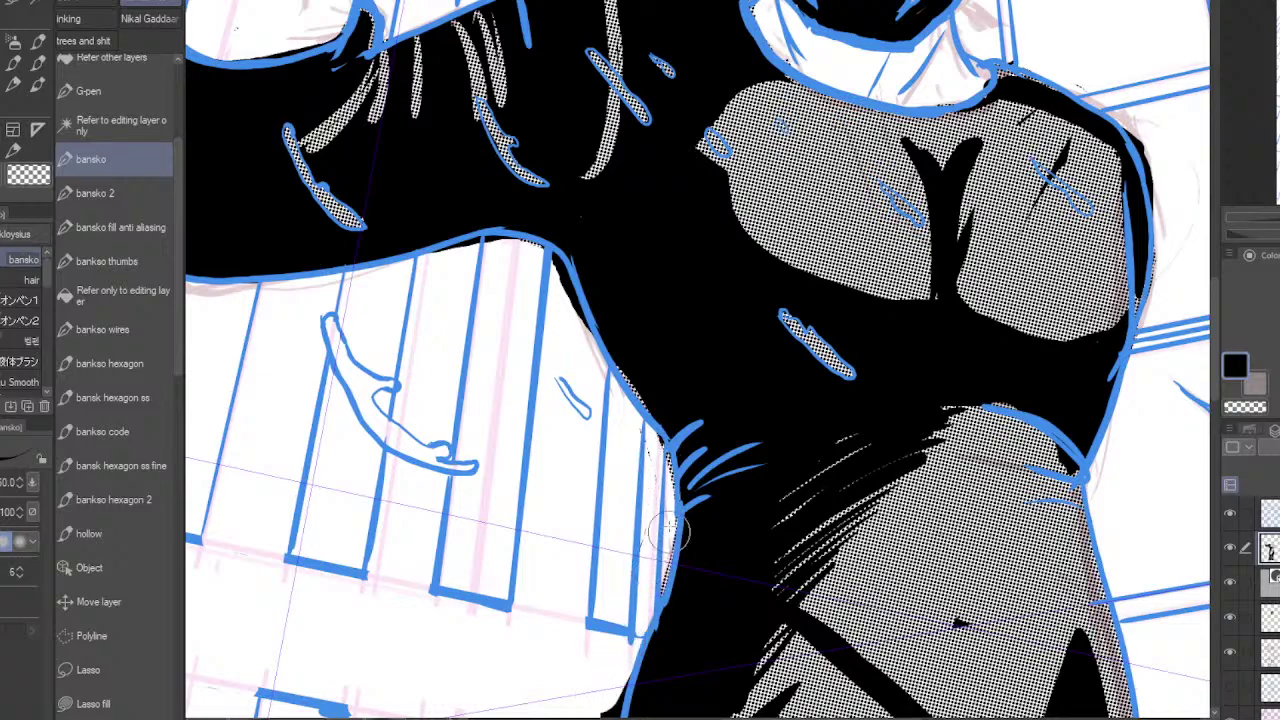
drag(655, 640, 725, 380)
mouse_move(686, 429)
mouse_down()
mouse_move(694, 400)
mouse_move(646, 690)
mouse_up()
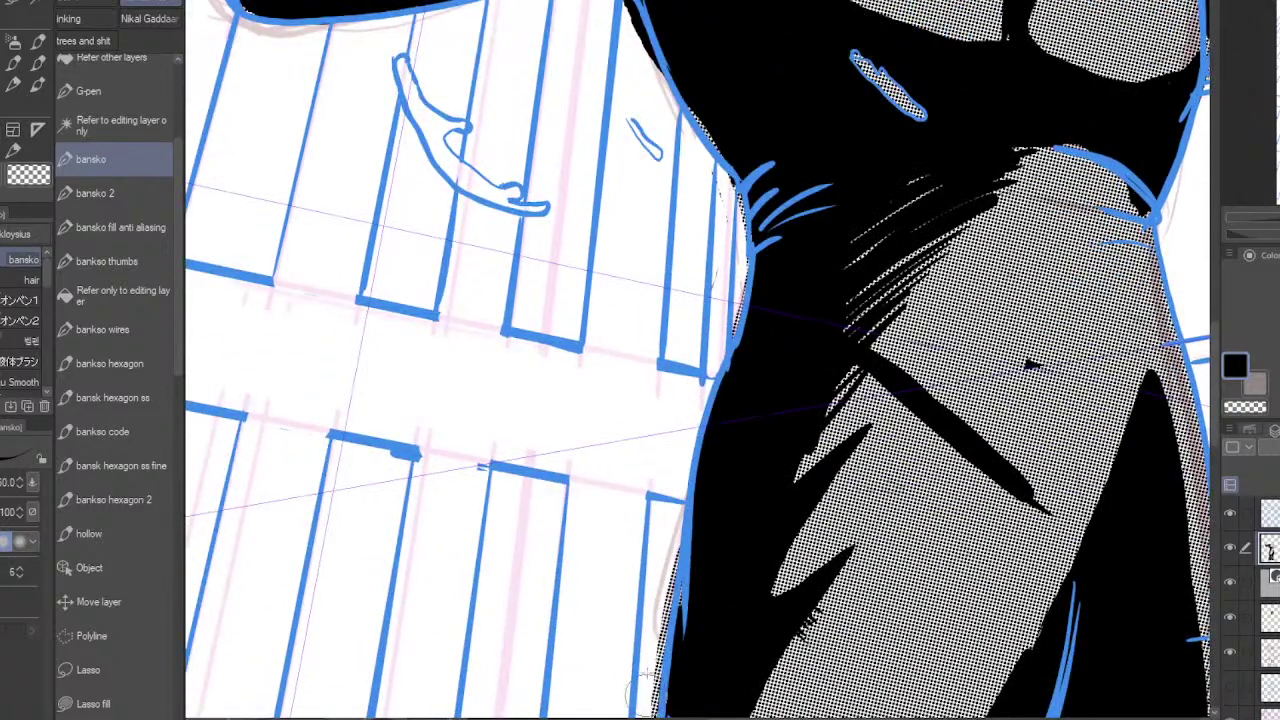
drag(750, 376, 696, 712)
mouse_move(548, 350)
mouse_down()
mouse_move(576, 355)
mouse_move(495, 326)
mouse_move(606, 349)
mouse_move(556, 330)
mouse_up()
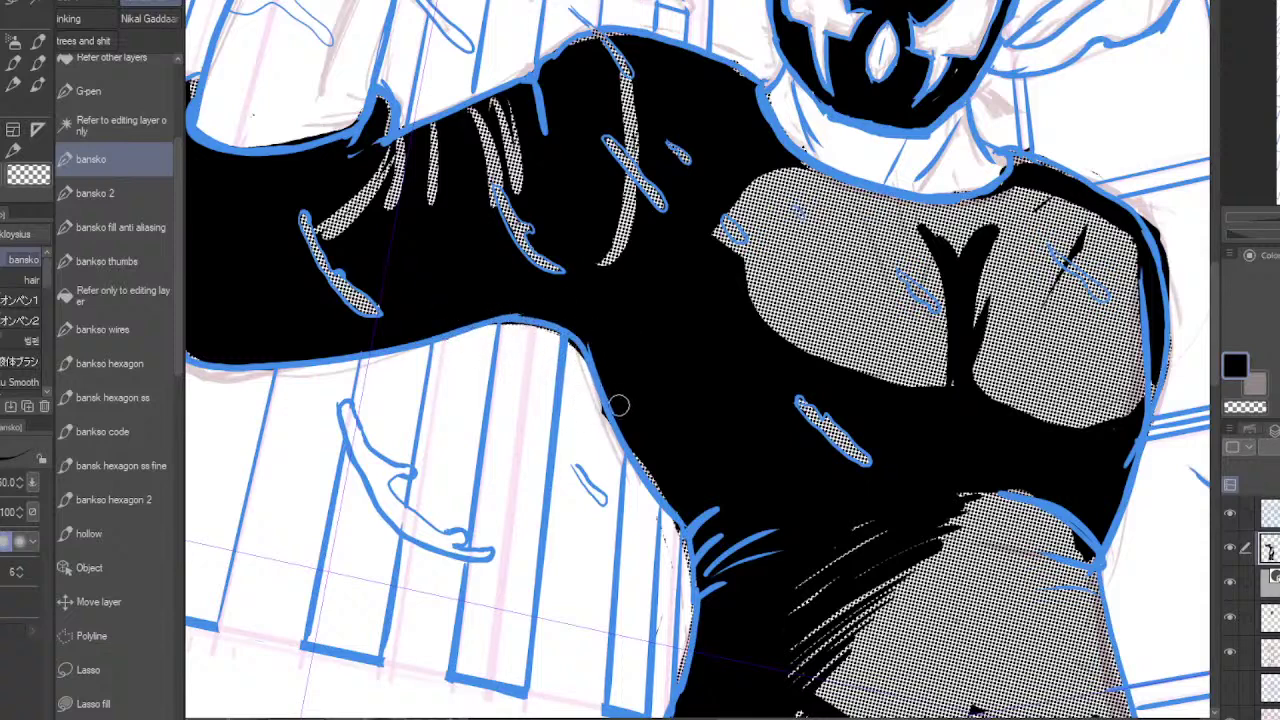
- Erase the dot tone inside the drips on the chest, ribs, shoulder and raised sleeve, working on the tone layer
click(1266, 582)
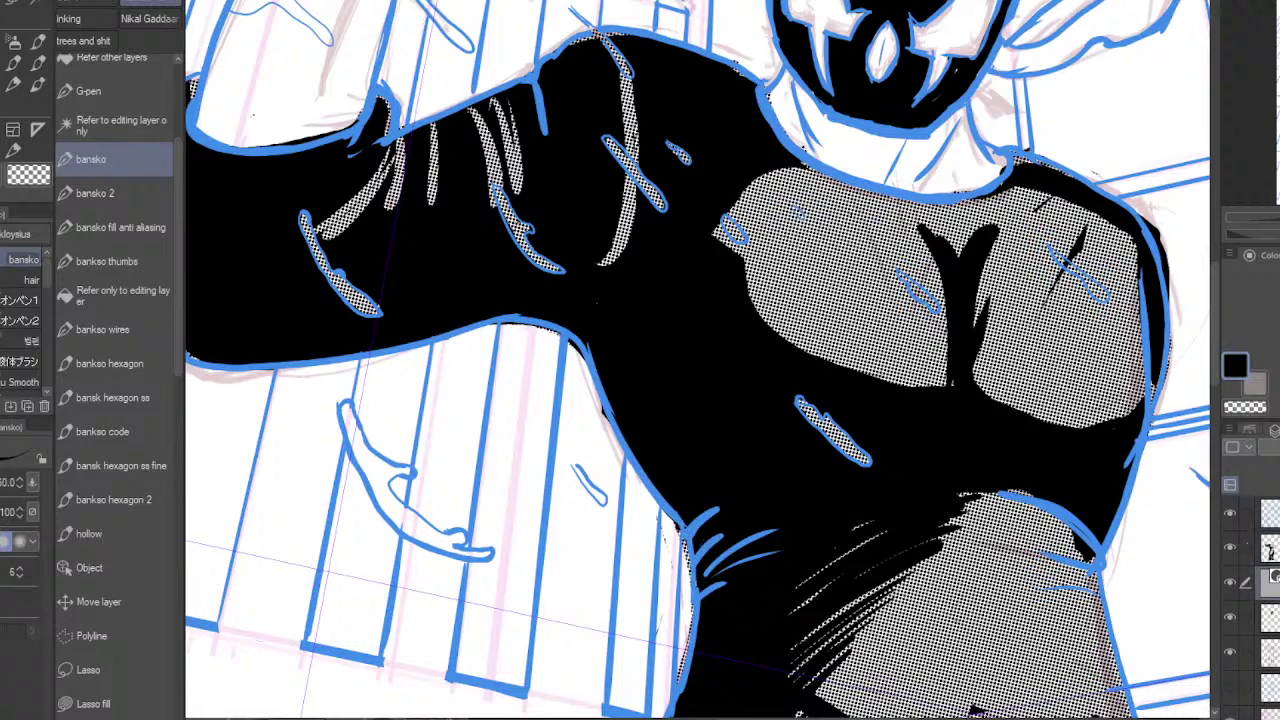
mouse_move(812, 418)
mouse_down()
mouse_move(806, 409)
mouse_move(857, 451)
mouse_move(804, 406)
mouse_up()
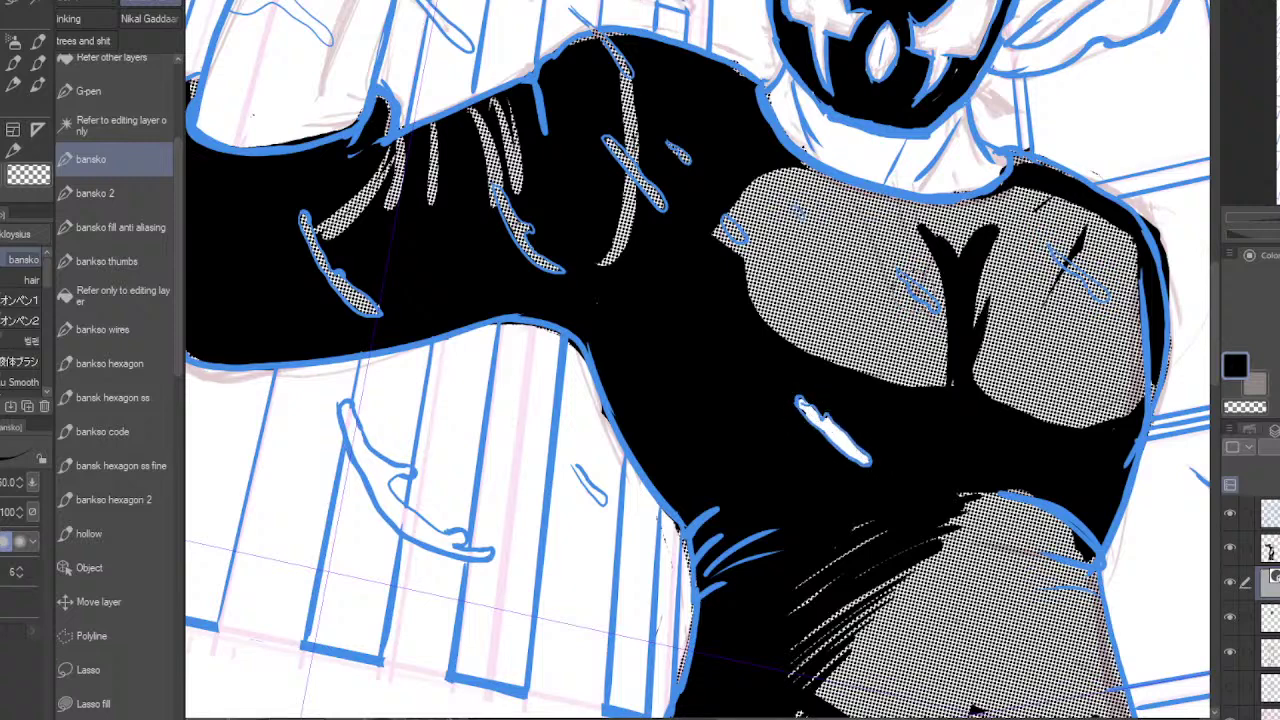
mouse_move(905, 265)
mouse_down()
mouse_move(916, 290)
mouse_move(950, 296)
mouse_up()
mouse_move(1058, 258)
mouse_down()
mouse_move(1108, 306)
mouse_move(1100, 296)
mouse_up()
drag(723, 218, 730, 228)
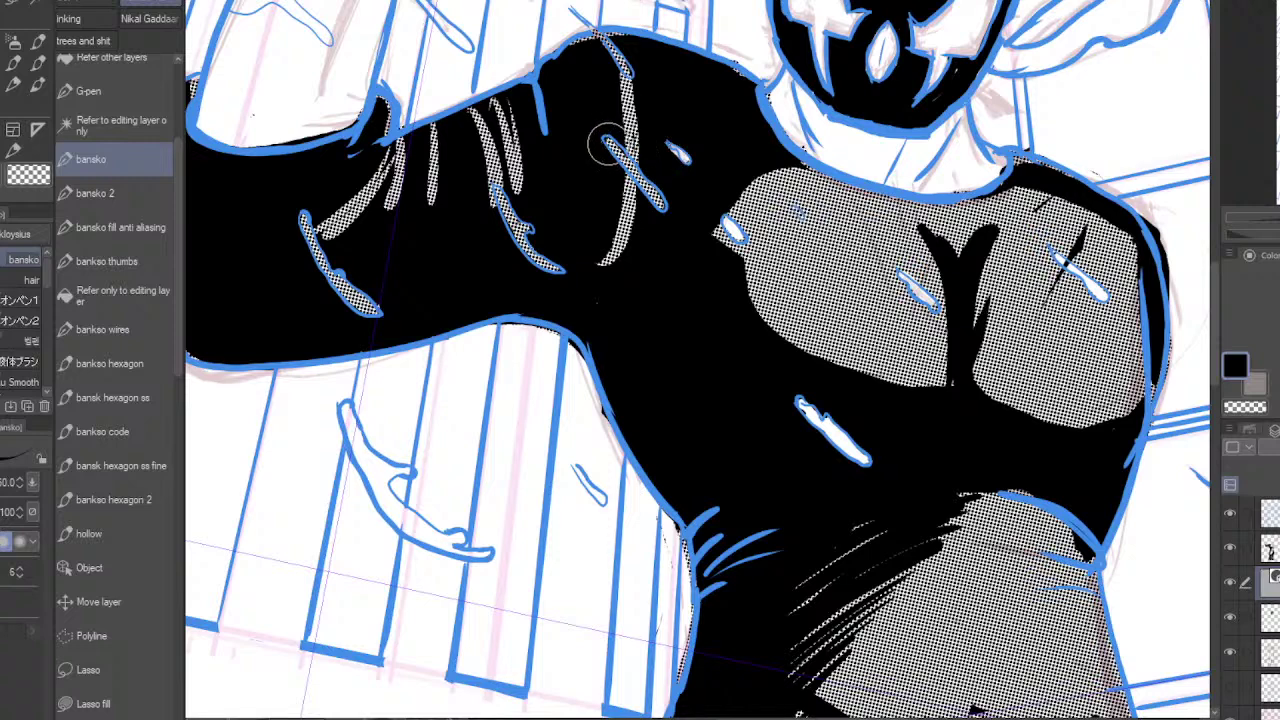
drag(603, 137, 656, 200)
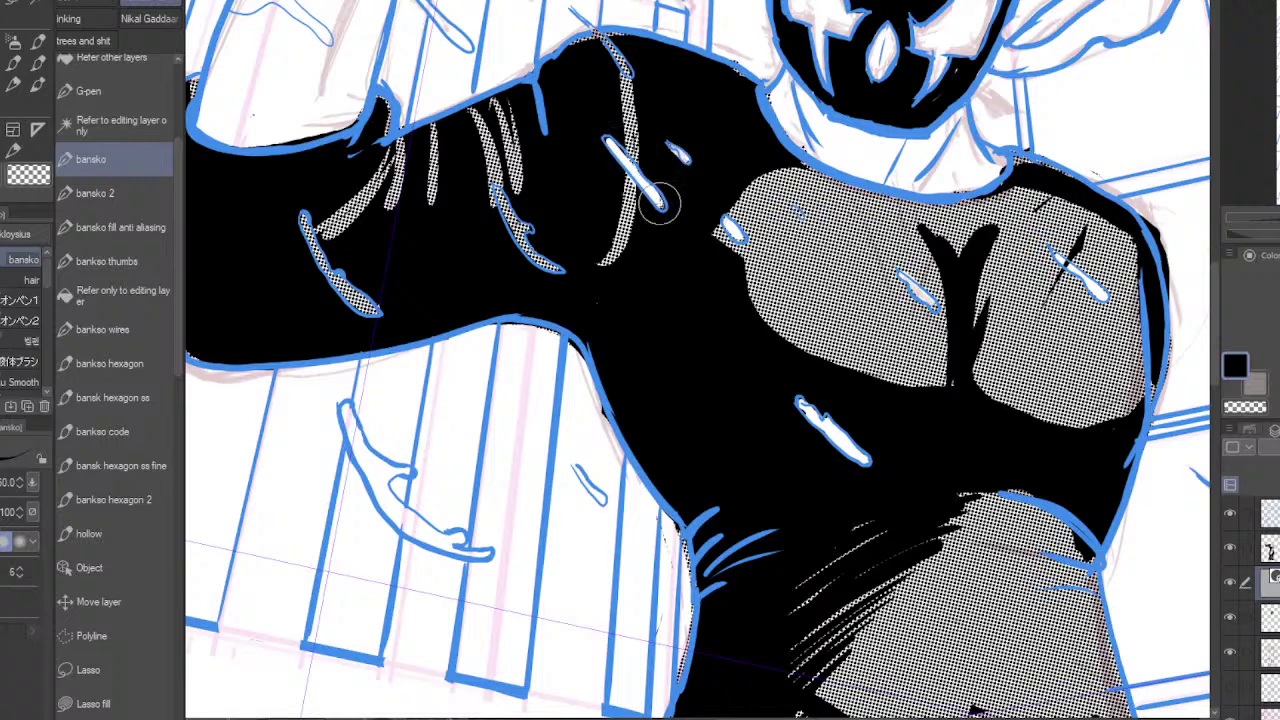
drag(592, 29, 630, 72)
mouse_move(499, 200)
mouse_down()
mouse_move(551, 266)
mouse_move(521, 234)
mouse_up()
mouse_move(310, 245)
mouse_down()
mouse_move(309, 214)
mouse_move(345, 296)
mouse_move(360, 290)
mouse_move(374, 308)
mouse_up()
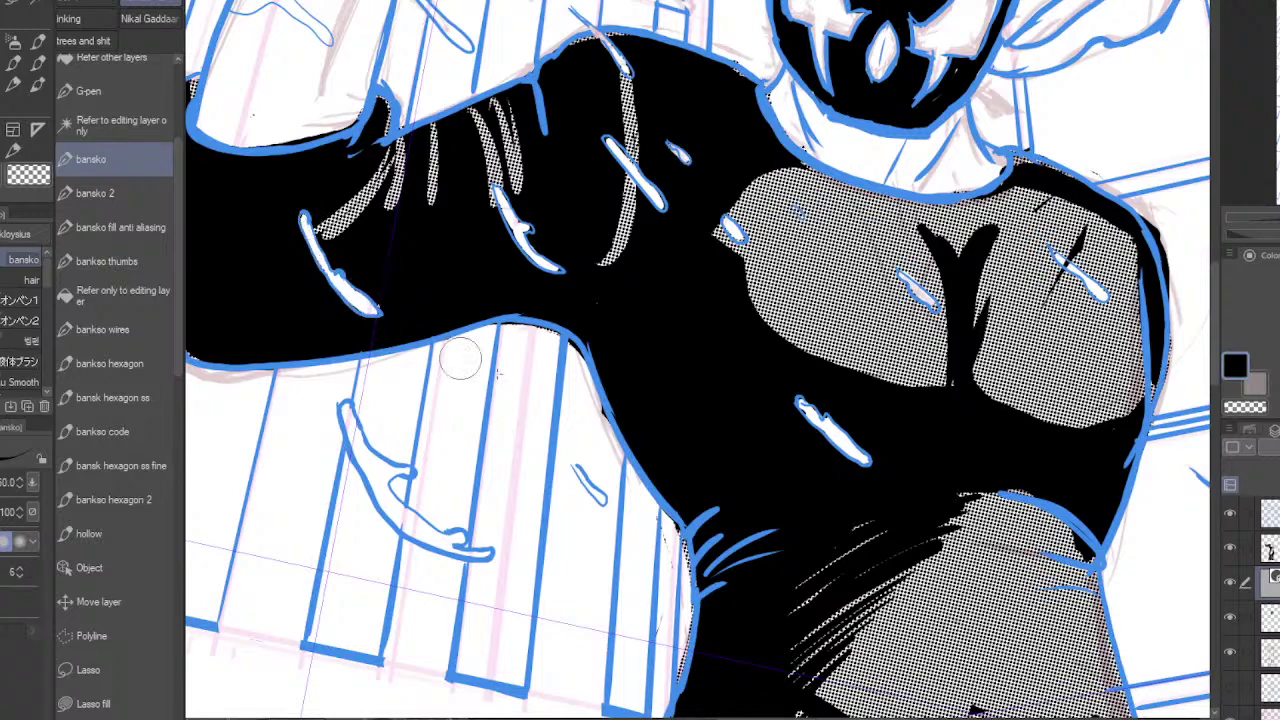
- Turn off the blue layer colour on the line art layer
alt+click(663, 446)
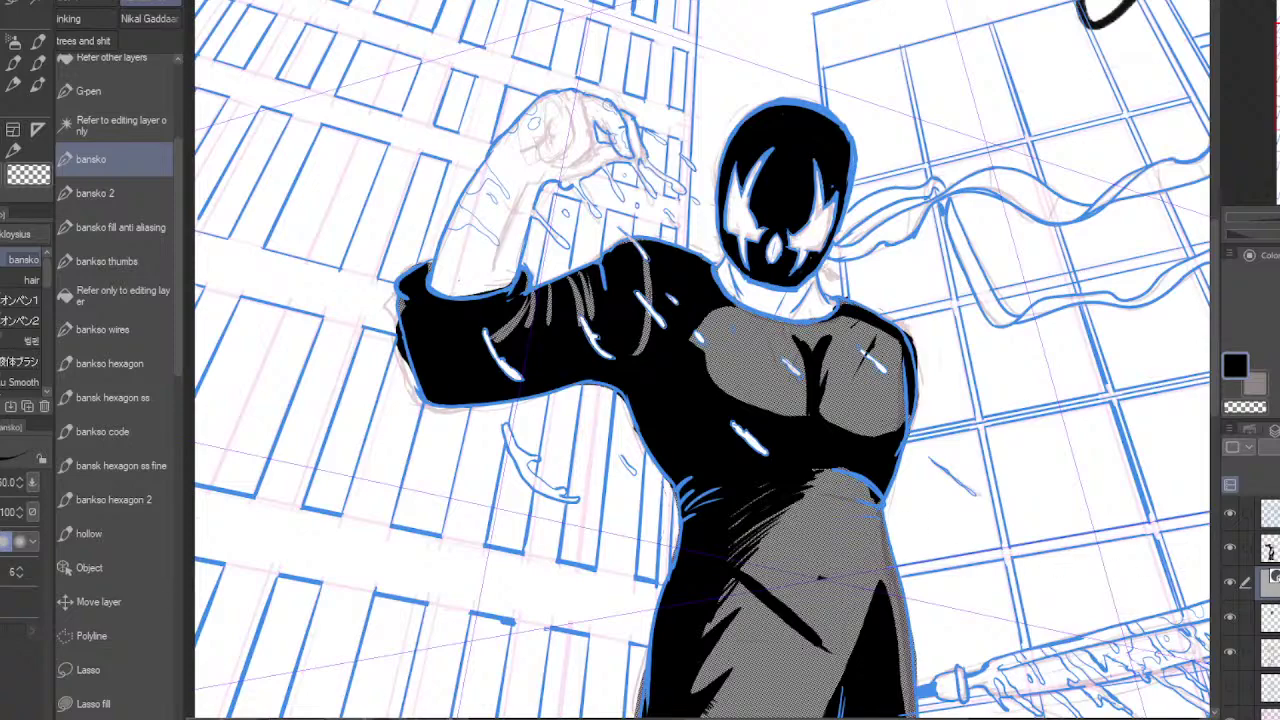
click(1268, 513)
key(ctrl+b)
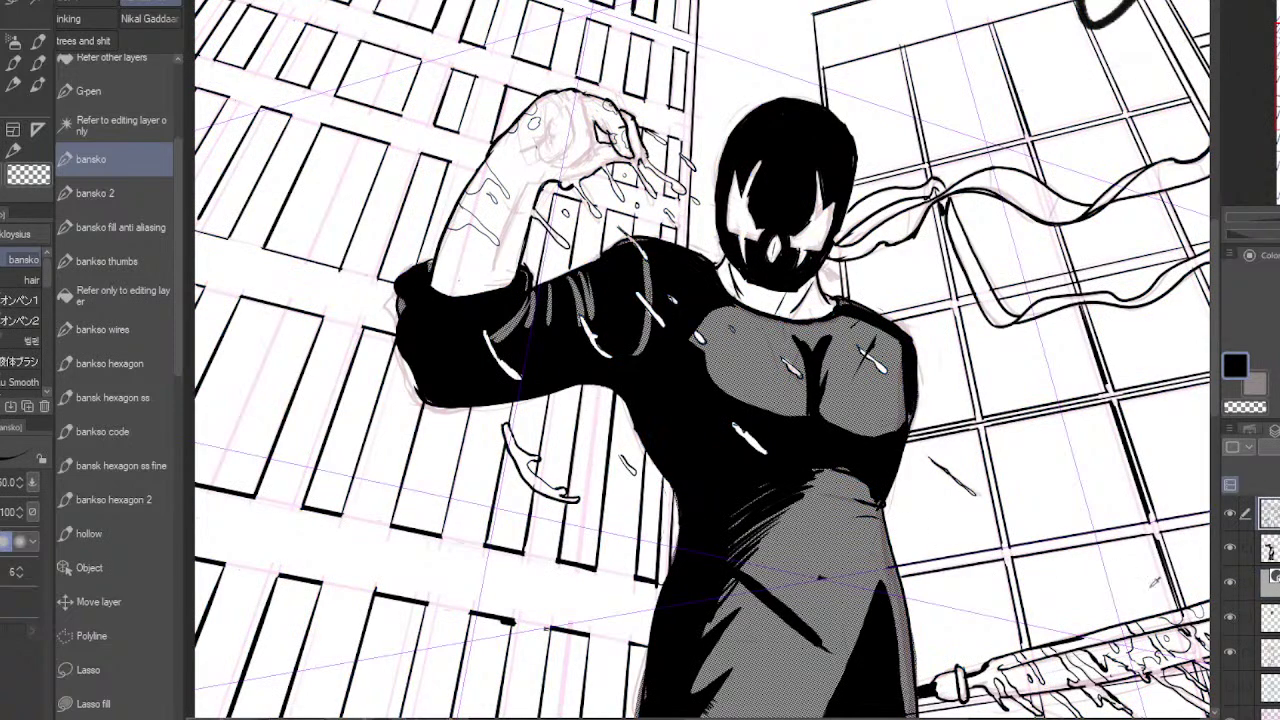
- Fill the layer two below the dot tone layer with flat grey across the whole page
alt+click(1113, 595)
key(ctrl+0)
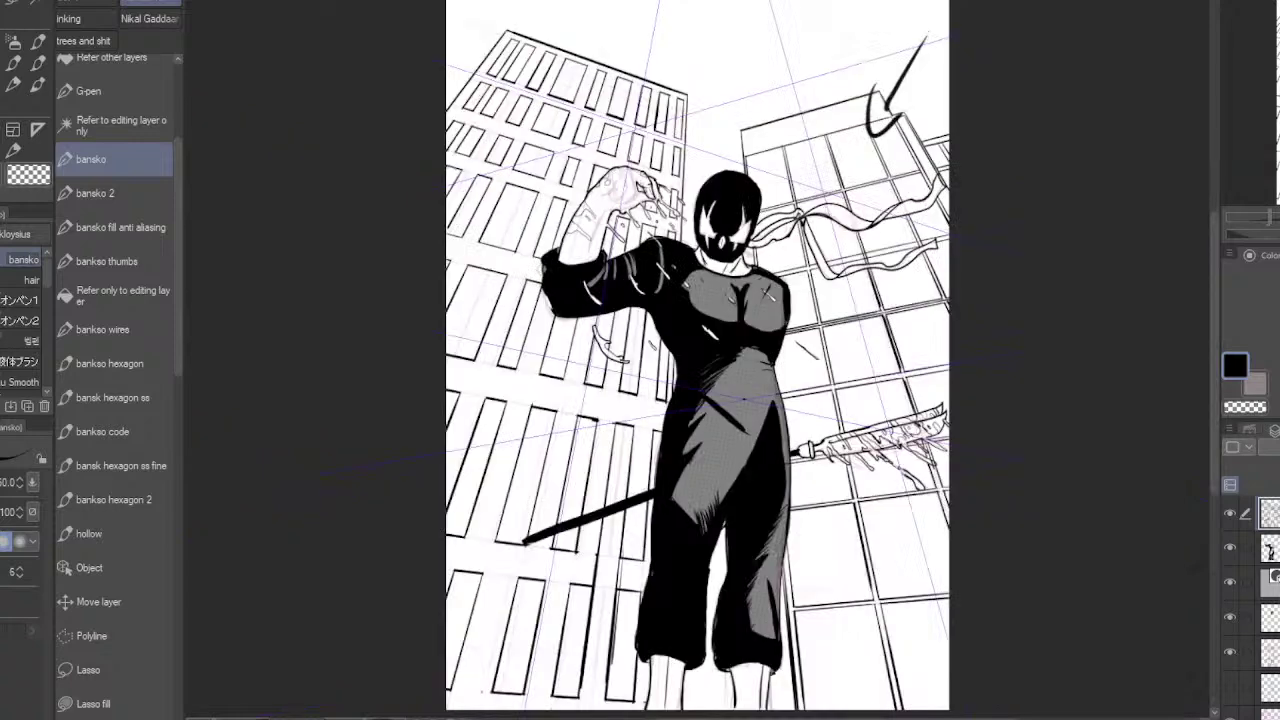
click(1268, 617)
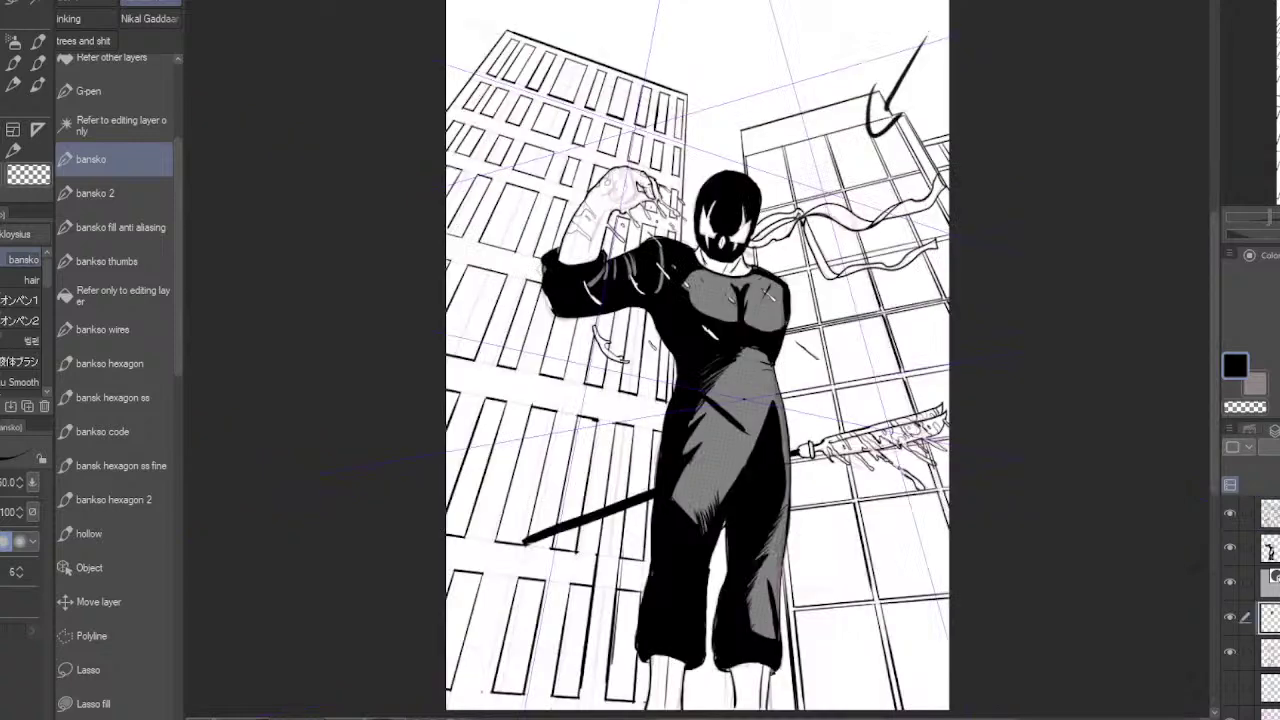
click(1268, 652)
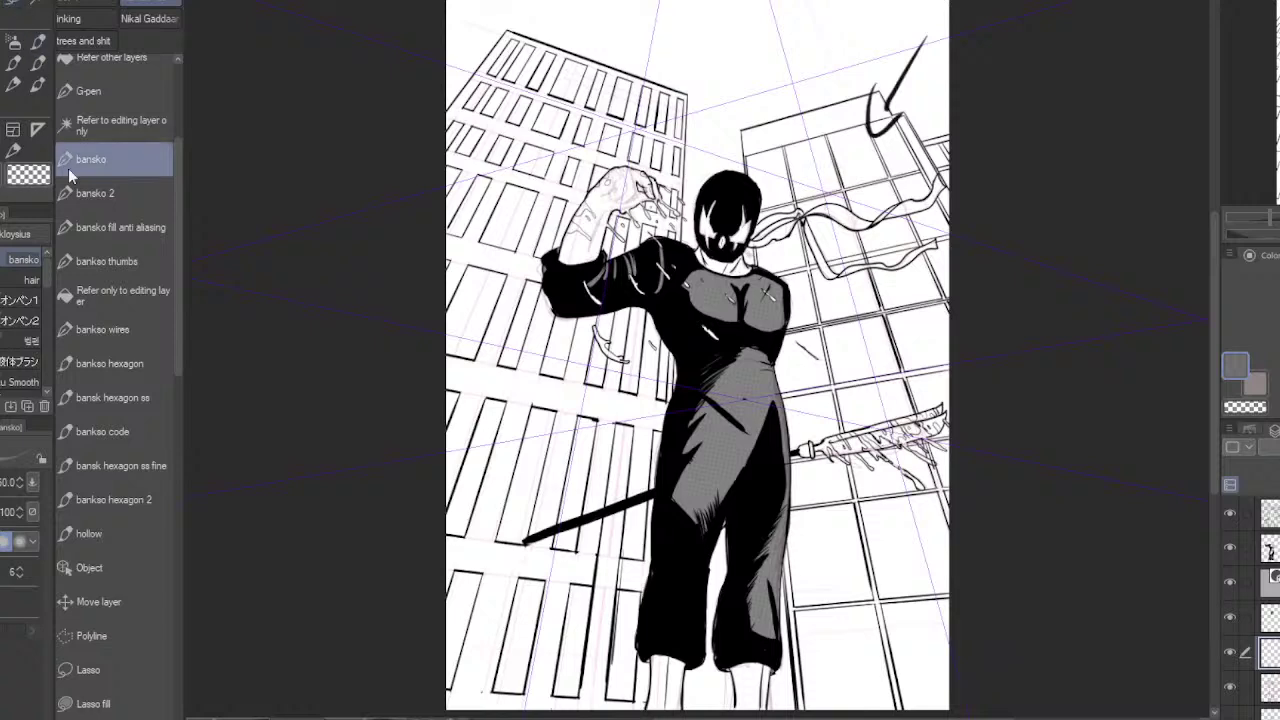
key(alt+Delete)
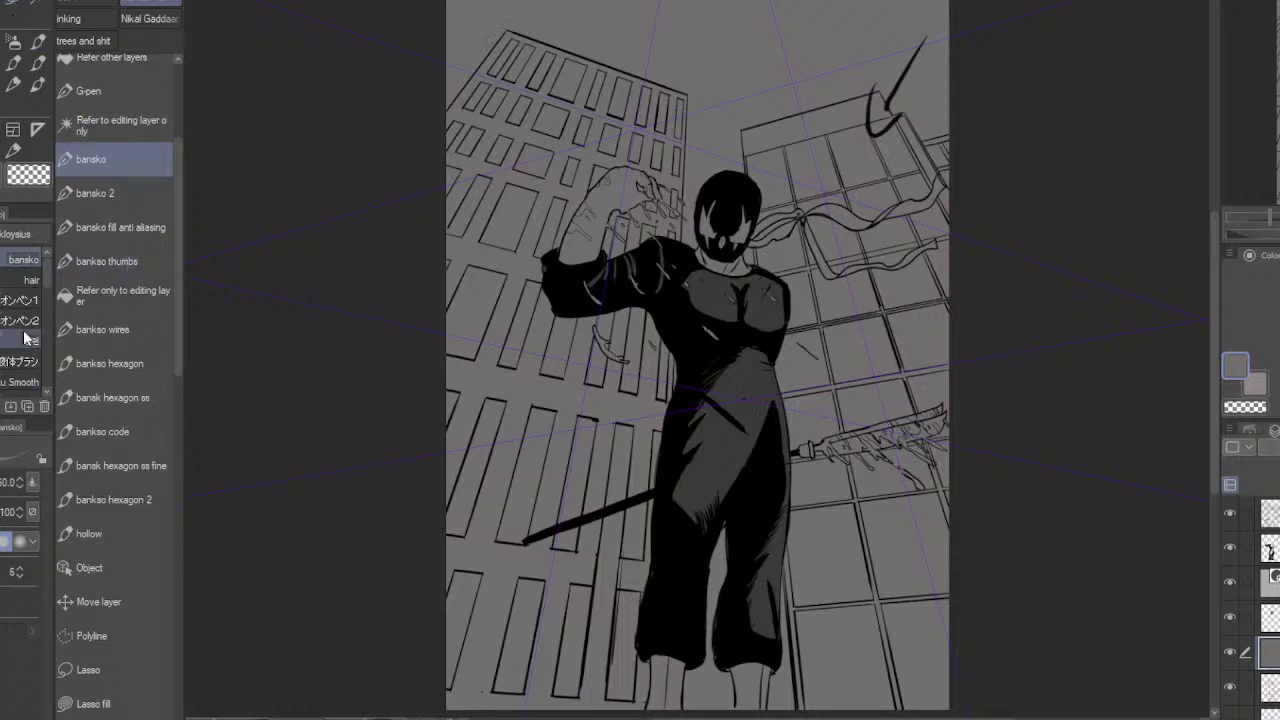
- Select the left-hand building with a polyline selection from its roofline down behind the figure to below the page
click(12, 8)
click(22, 320)
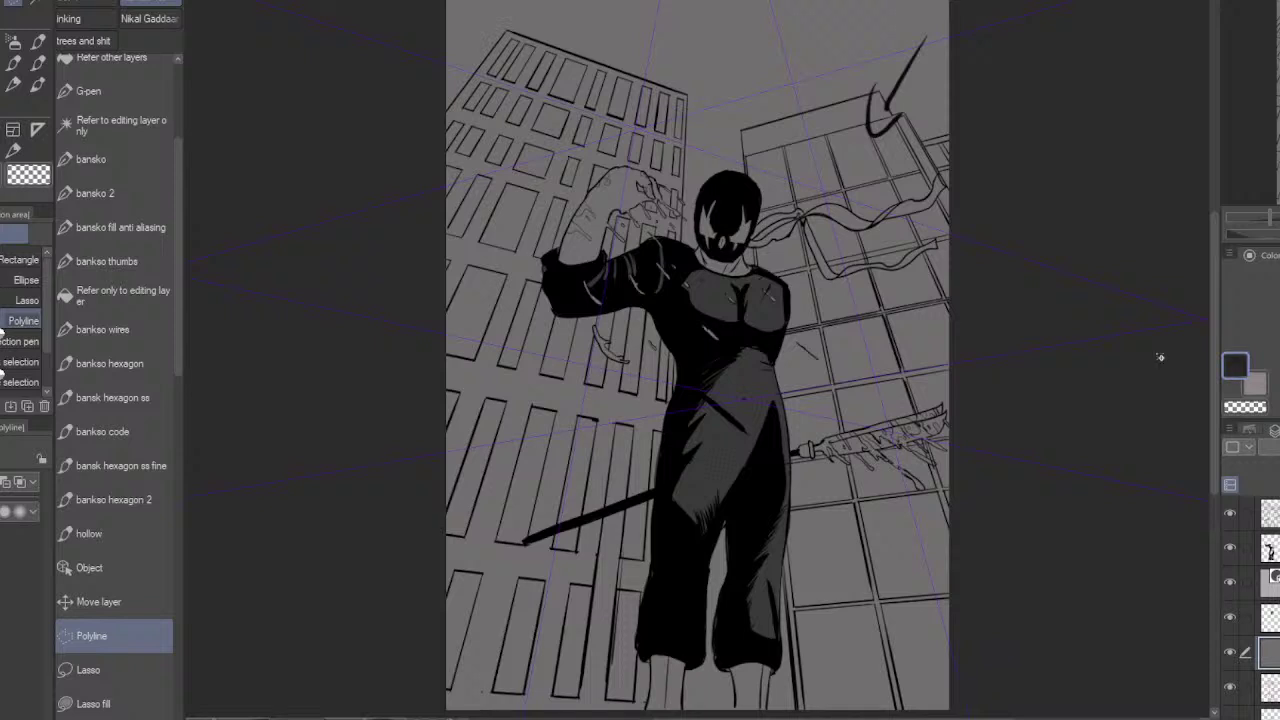
click(375, 361)
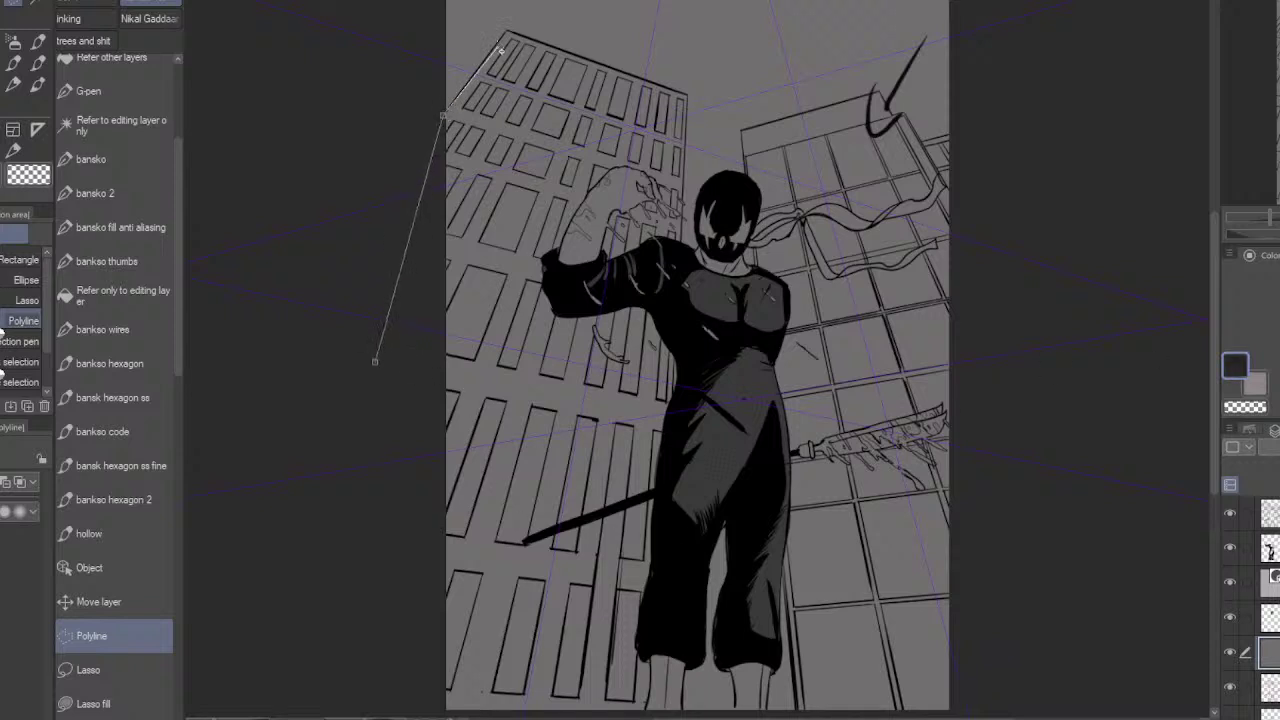
scroll(505, 40, up, 2)
click(505, 15)
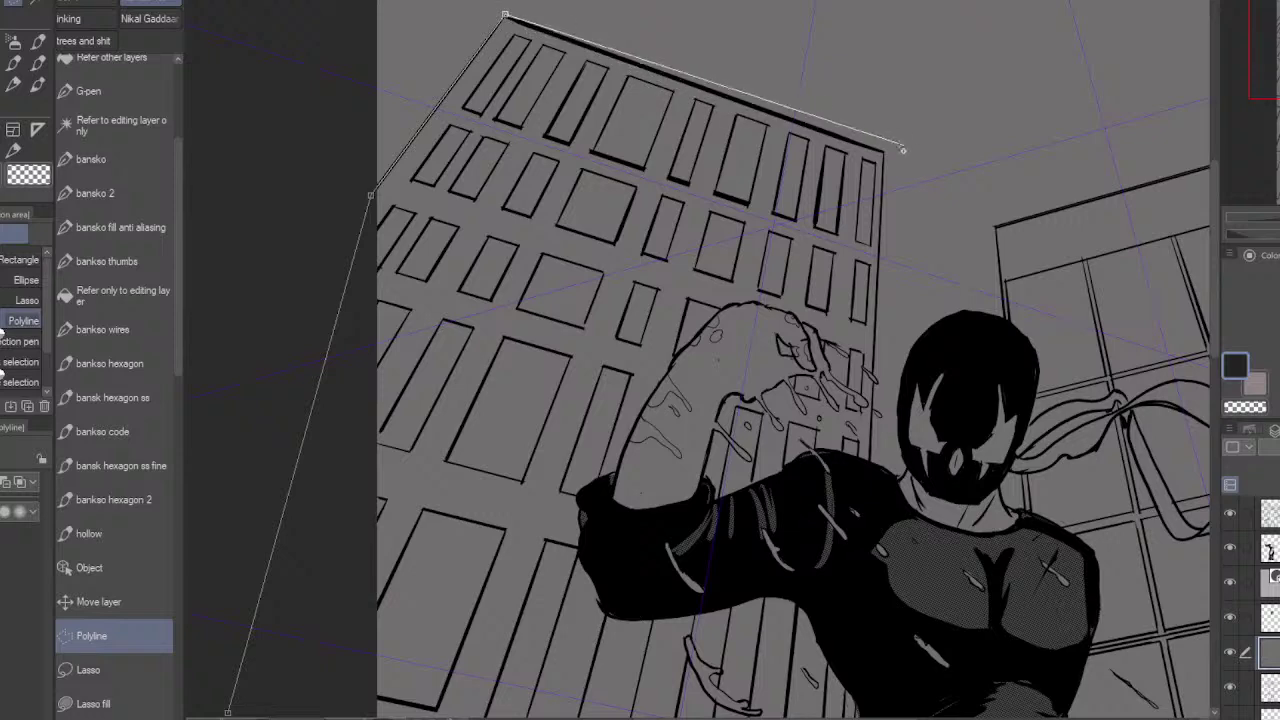
scroll(864, 257, down, 5)
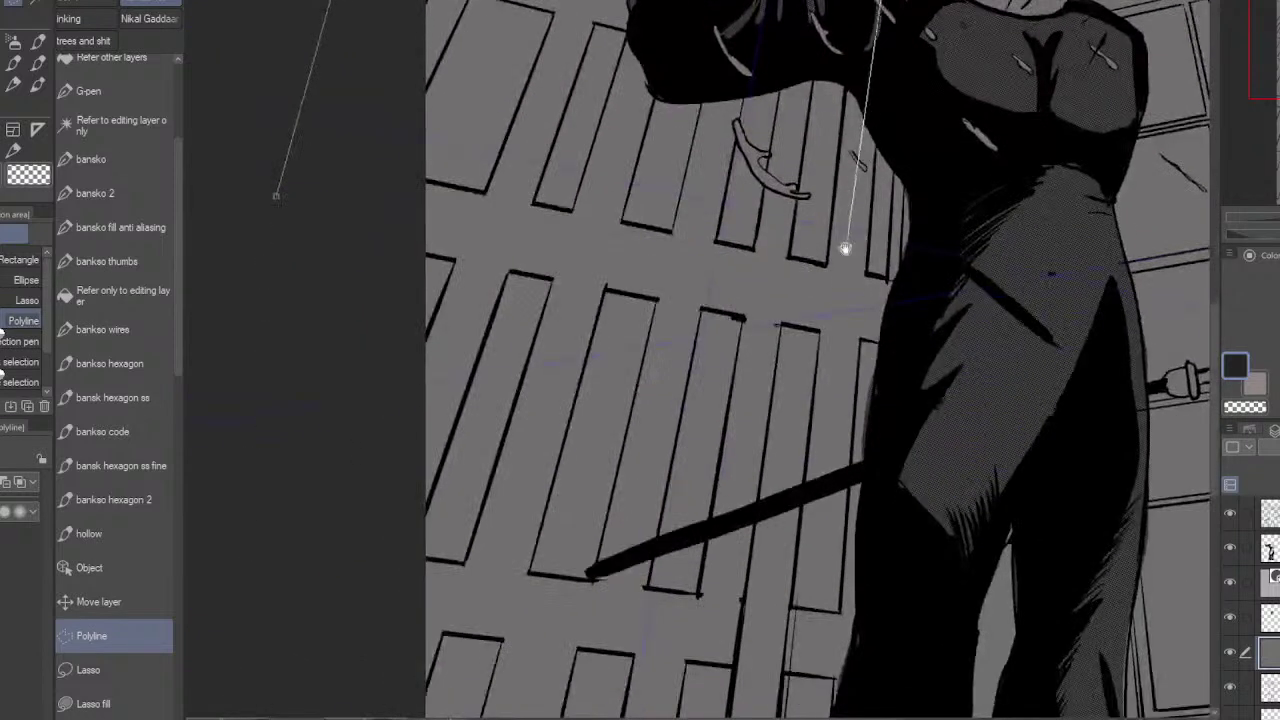
scroll(808, 606, down, 3)
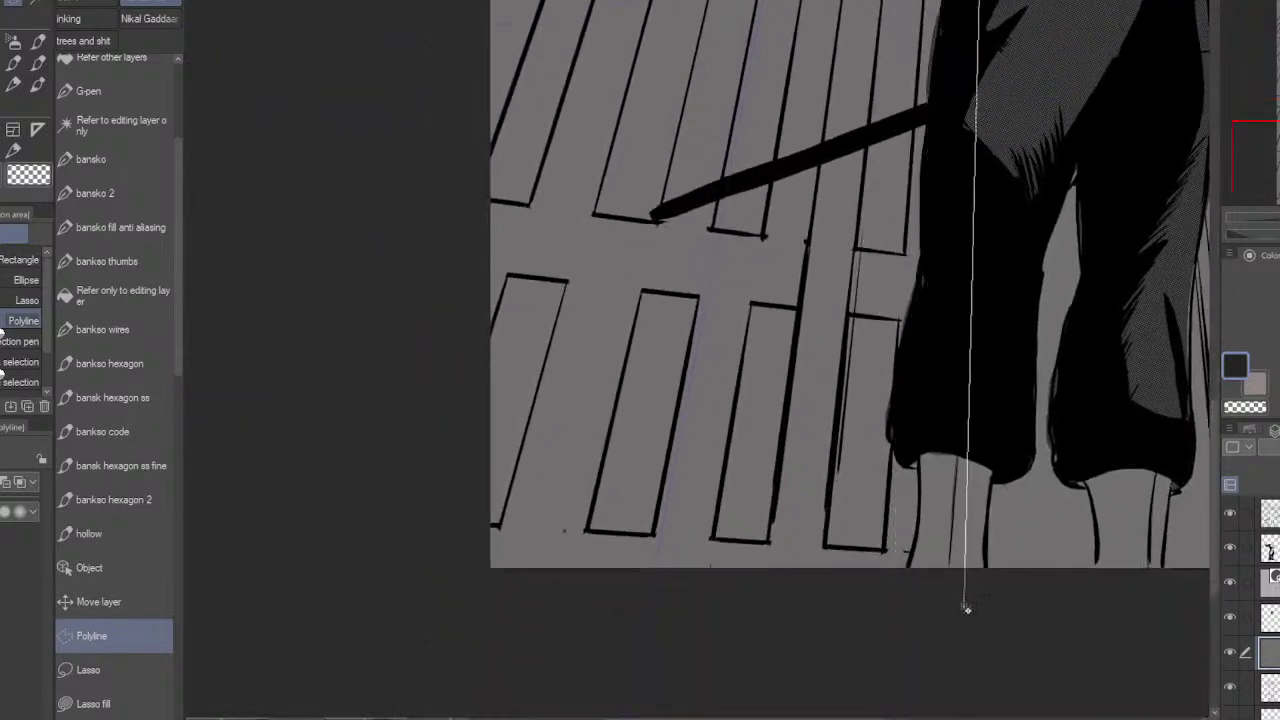
click(963, 605)
click(498, 626)
click(414, 270)
drag(422, 88, 426, 615)
drag(398, 390, 391, 540)
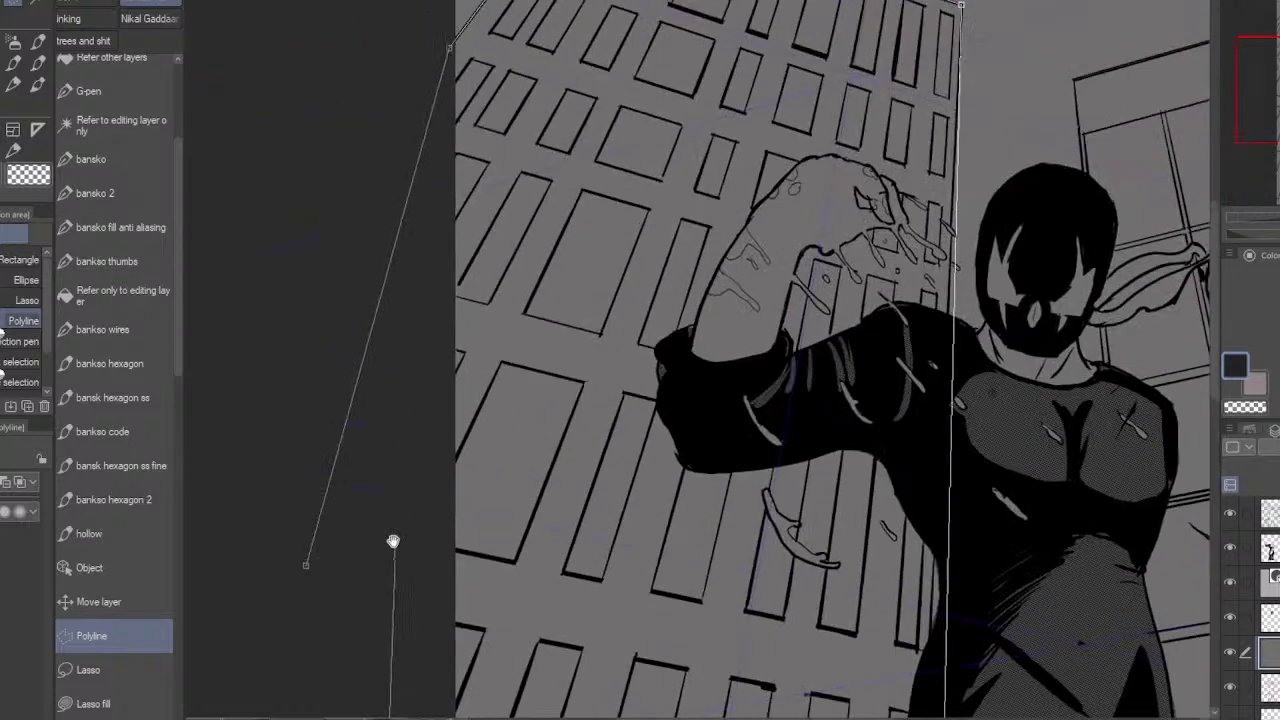
click(306, 573)
- Add the missed wedge along the left-hand building's outer slanted edge to the selection
scroll(349, 591, down, 3)
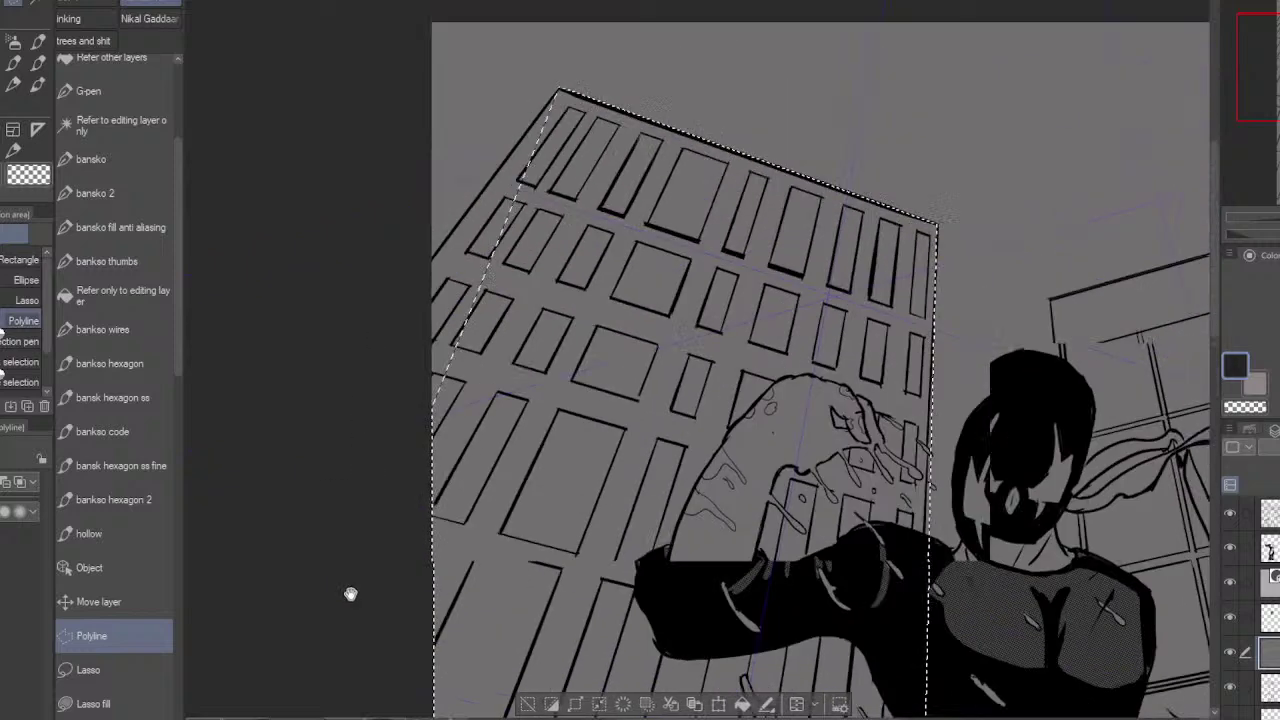
click(563, 145)
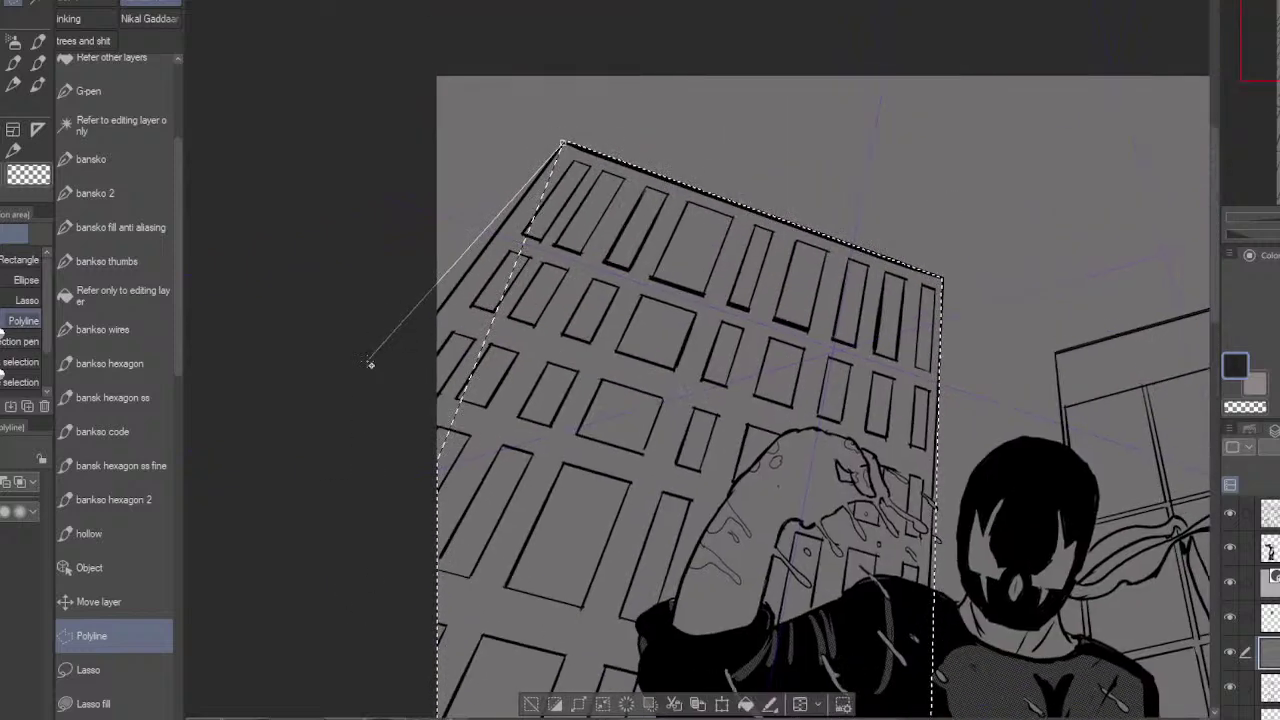
click(358, 418)
click(333, 538)
click(538, 576)
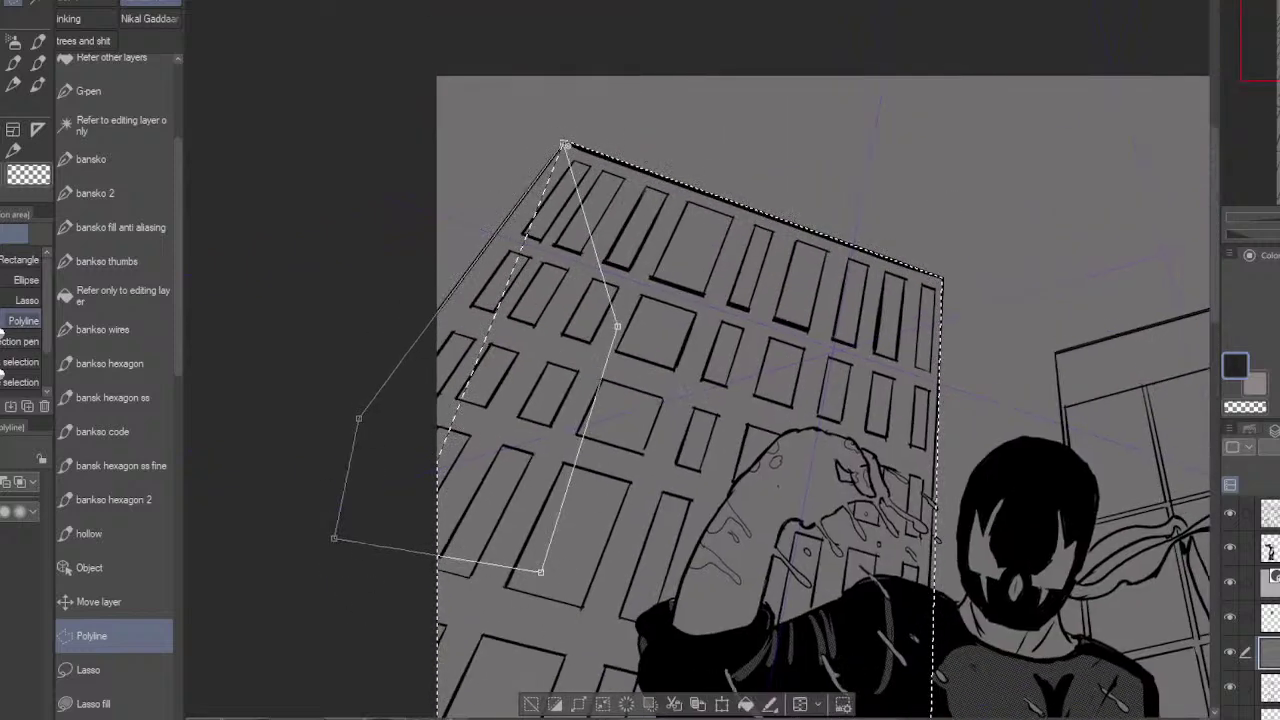
click(563, 145)
- Add the right-hand building and the smaller one behind it to the selection, following their stepped rooflines and the near wall edge
drag(955, 530, 496, 477)
click(603, 300)
scroll(620, 480, down, 10)
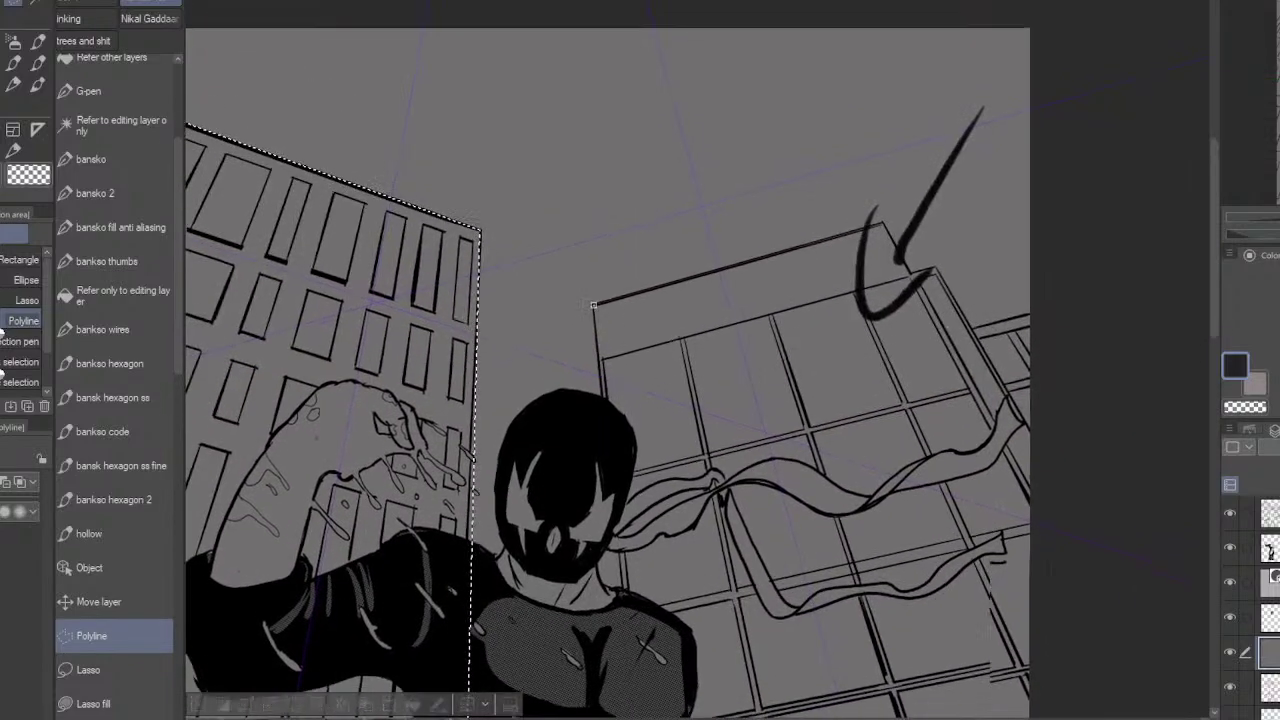
scroll(690, 420, down, 1)
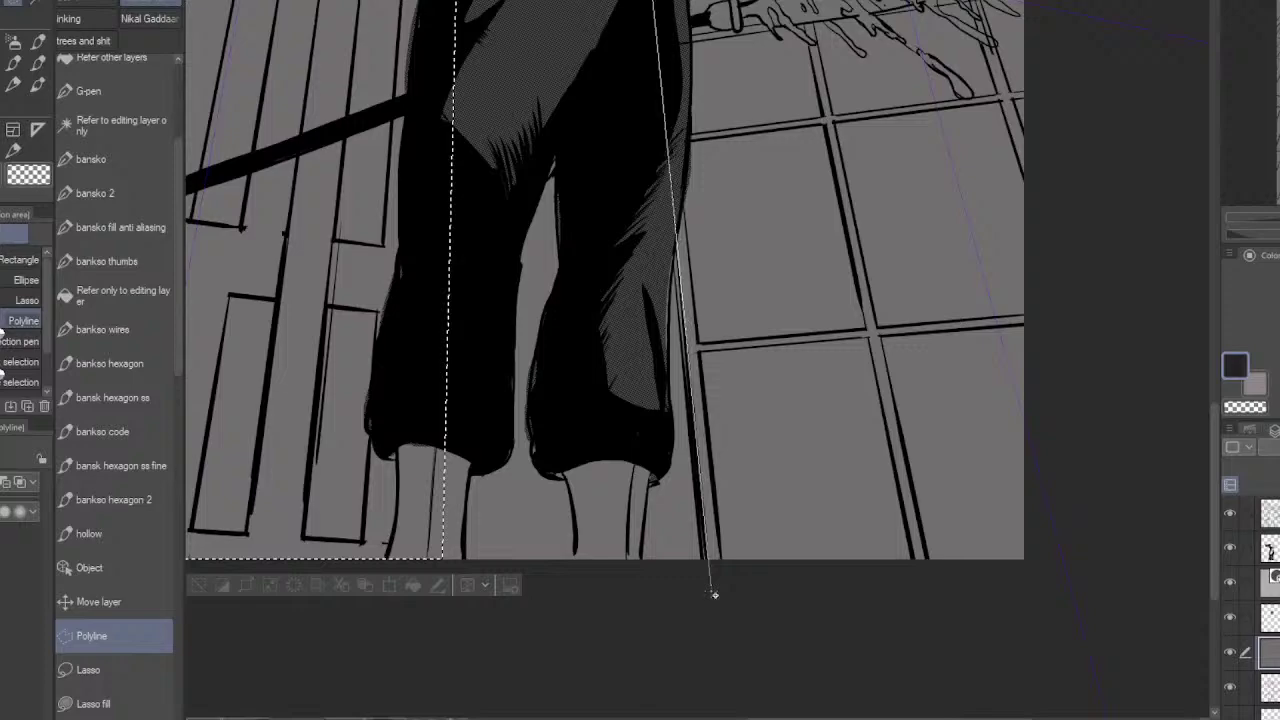
click(707, 597)
click(986, 614)
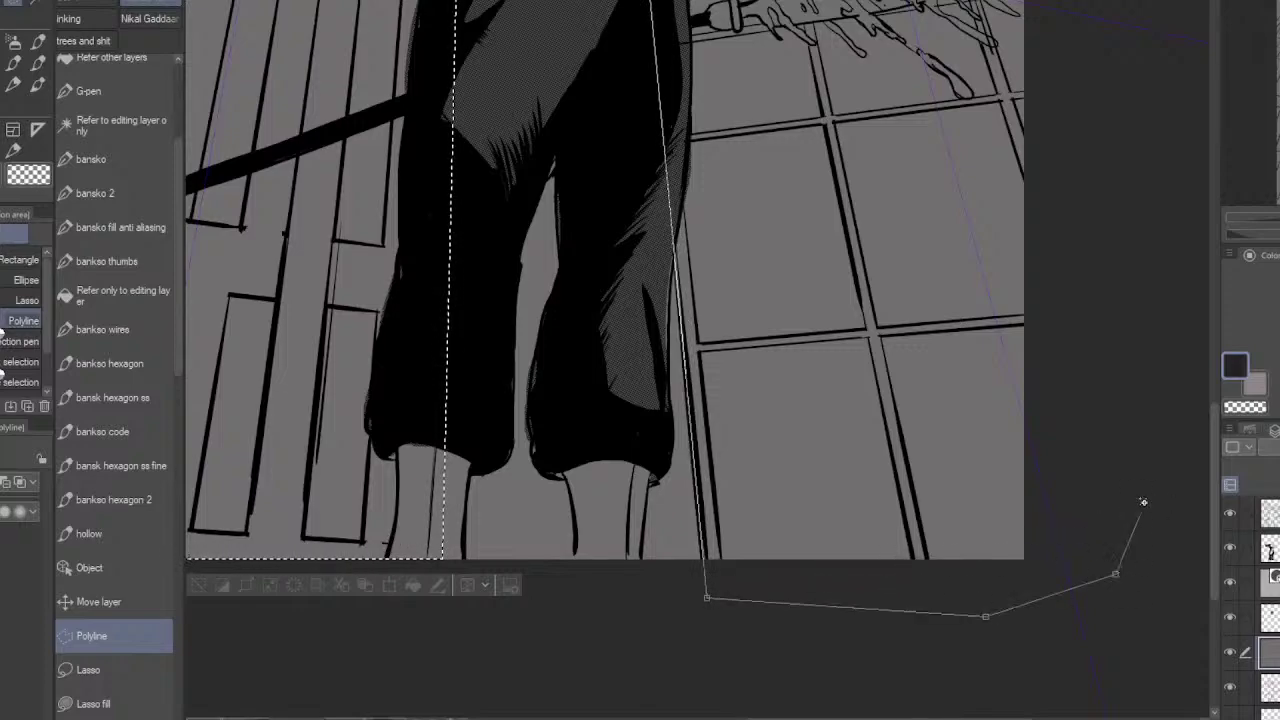
click(1143, 503)
click(1137, 196)
drag(1103, 80, 1068, 652)
scroll(1068, 652, up, 11)
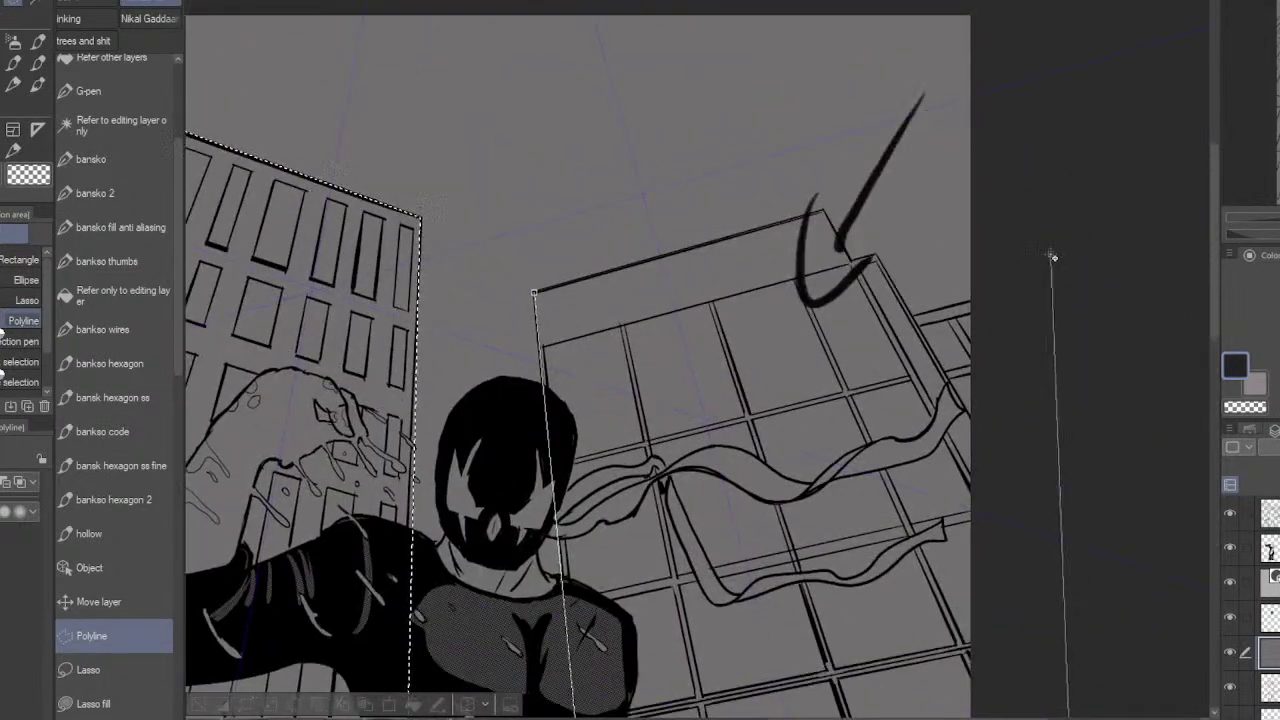
click(1050, 255)
click(968, 299)
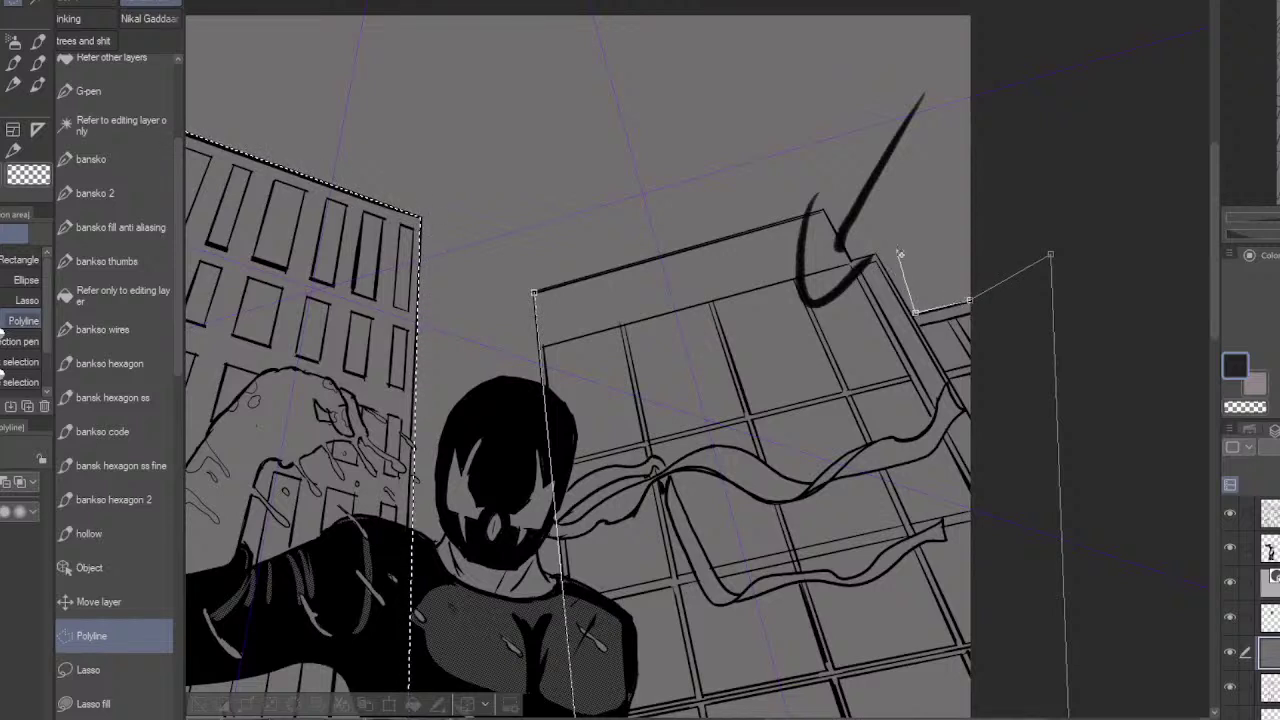
click(910, 315)
click(876, 256)
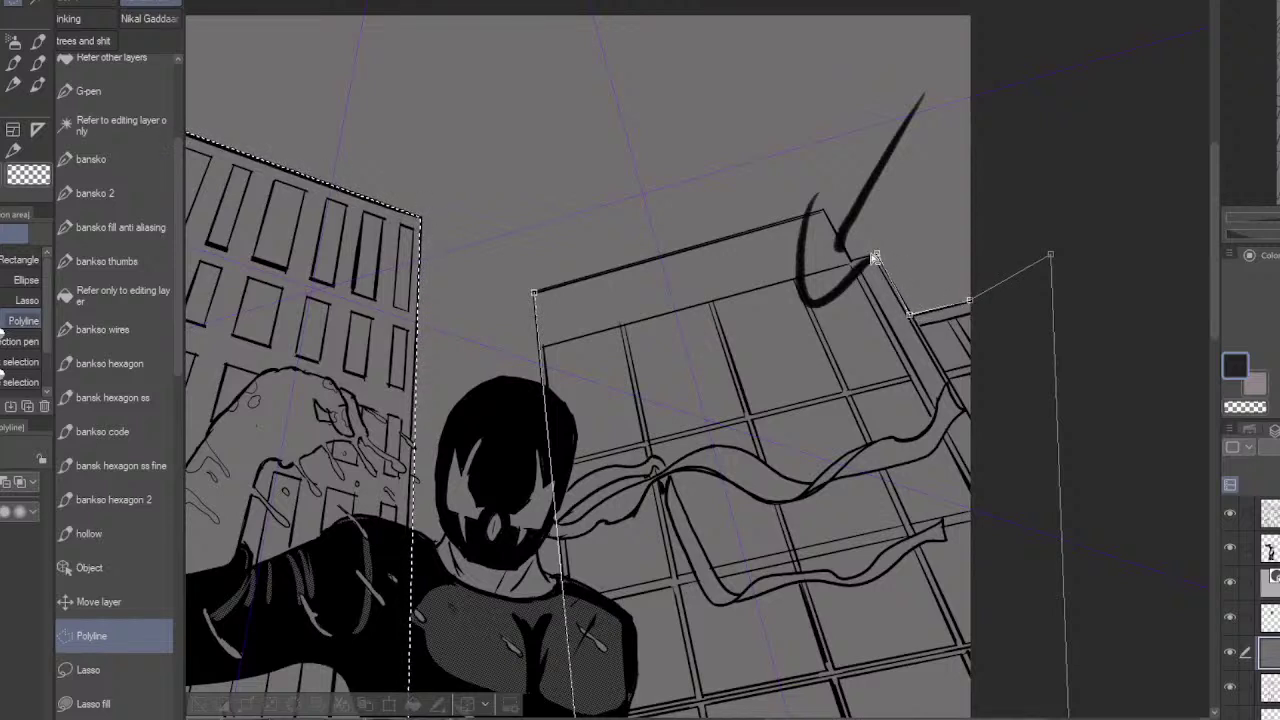
click(847, 258)
double_click(823, 213)
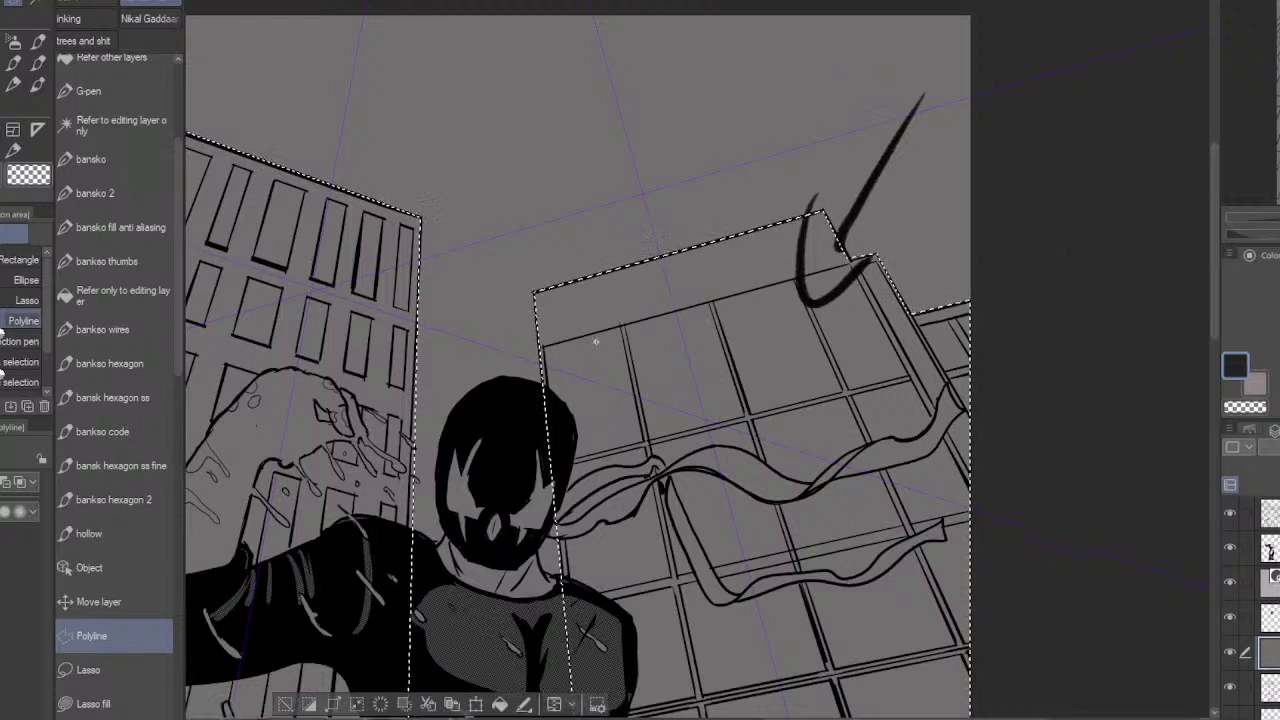
- Fill the selected building shapes with the dark near-black grey and clear the selection
click(499, 705)
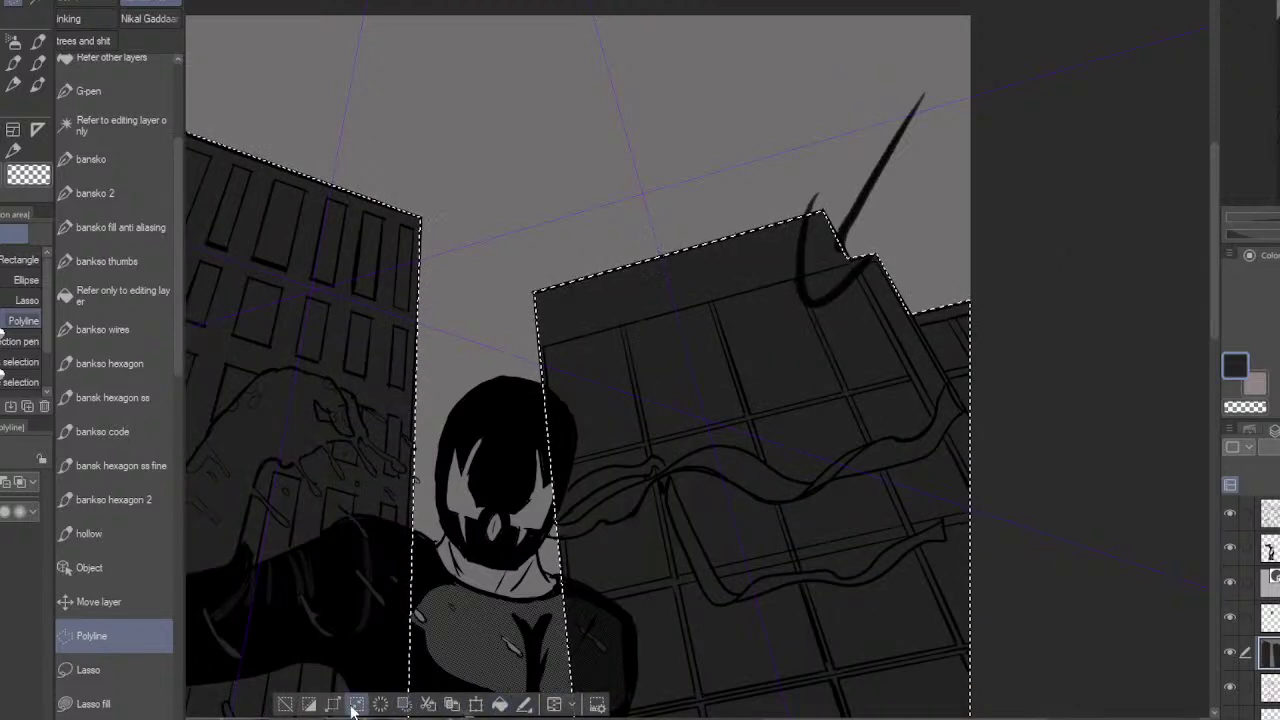
click(288, 705)
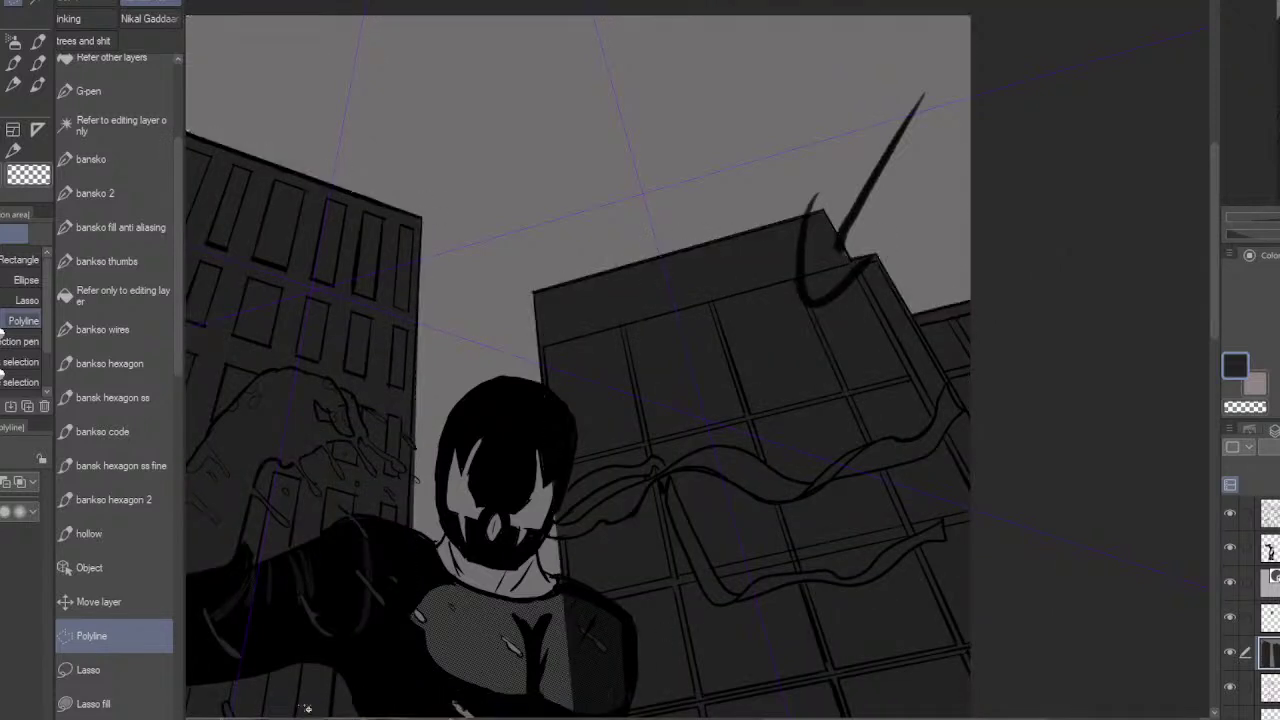
alt+click(786, 623)
alt+click(791, 623)
drag(800, 637, 891, 434)
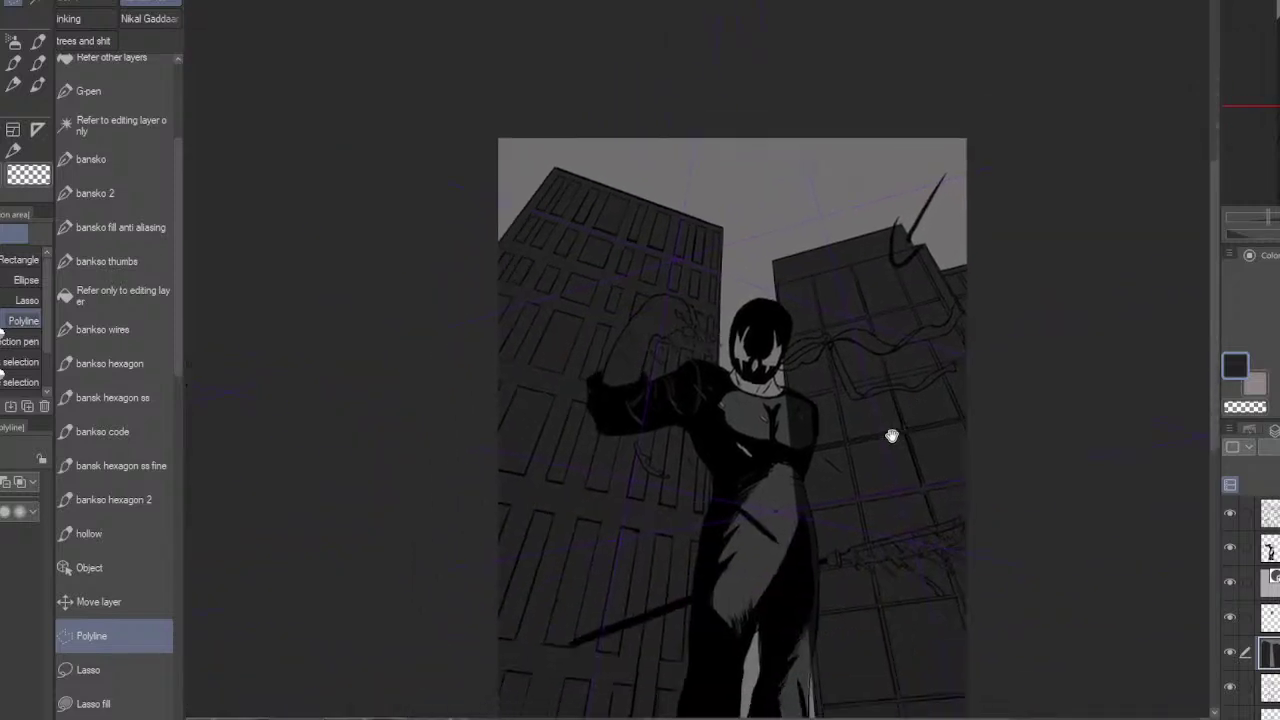
drag(771, 561, 847, 463)
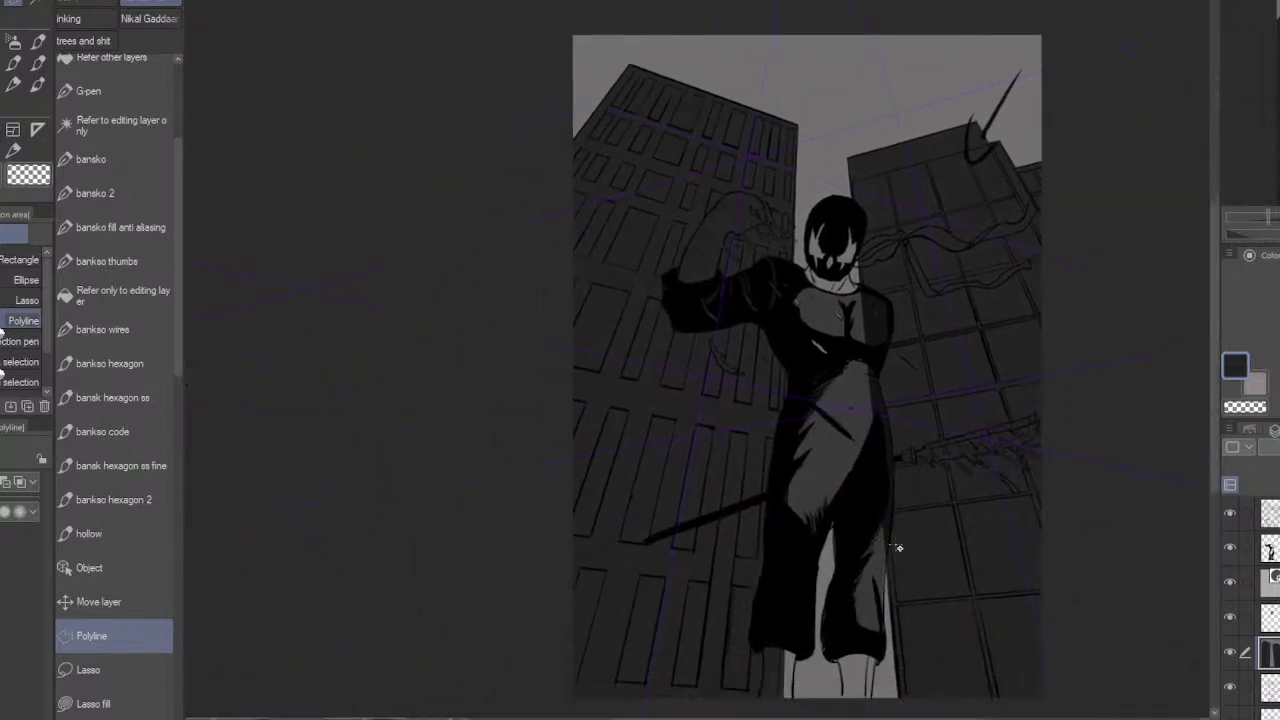